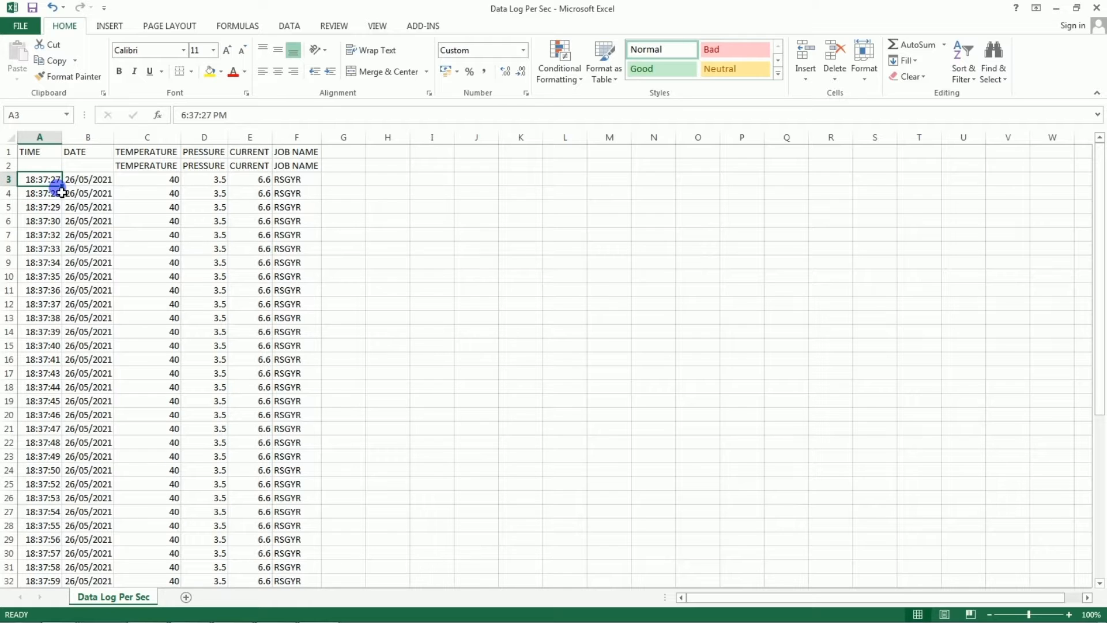
Examine the one-second time entries in the Data Log Per Sec file and close it without saving
left_click(57, 198)
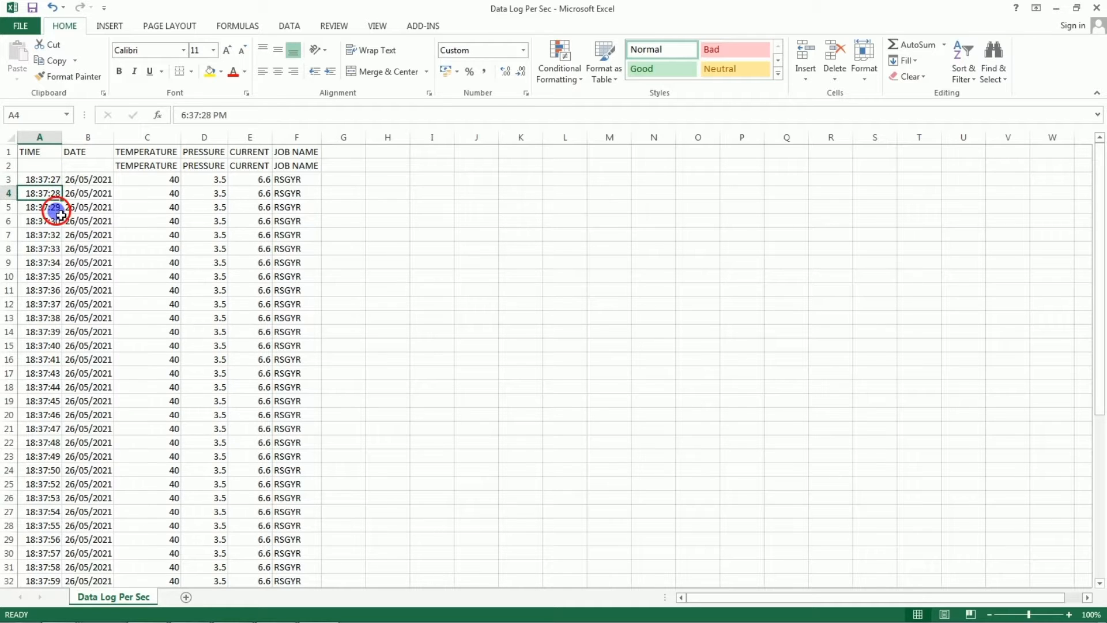
left_click(55, 209)
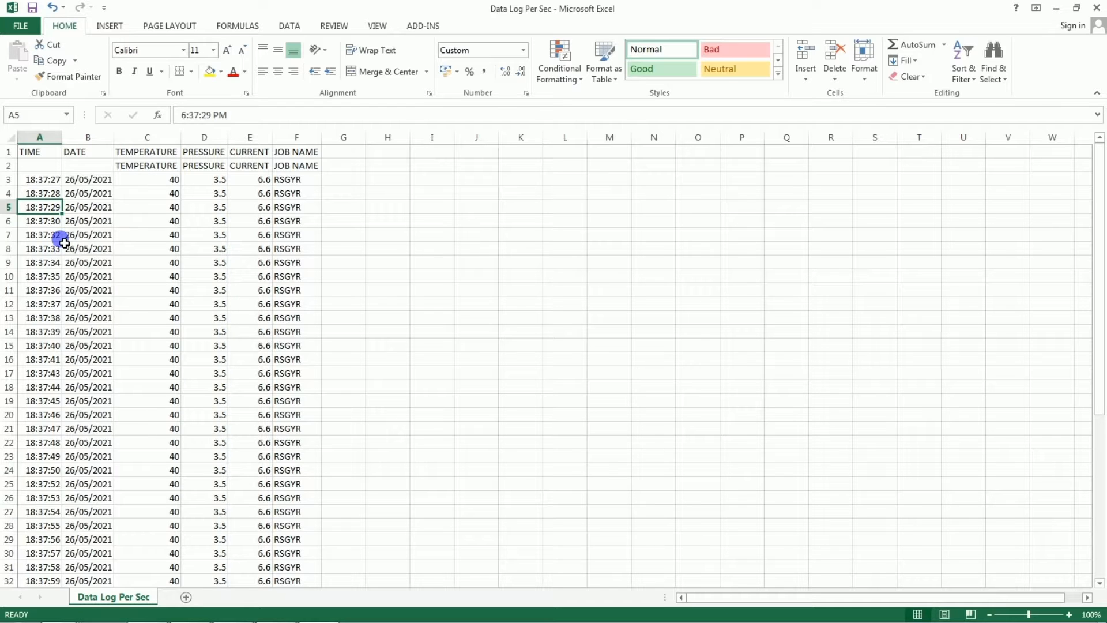
left_click(1099, 7)
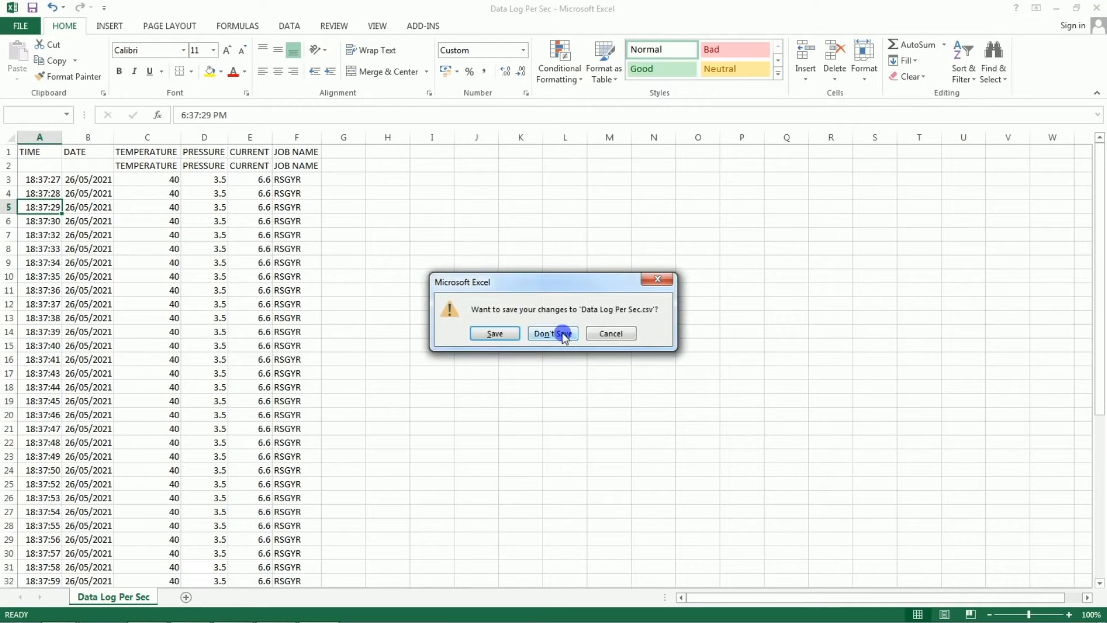
left_click(562, 334)
Review the Data Log trigger by plc file with its date and temperature columns fitted to their contents, closing it without saving
left_click(90, 530)
double_click(91, 531)
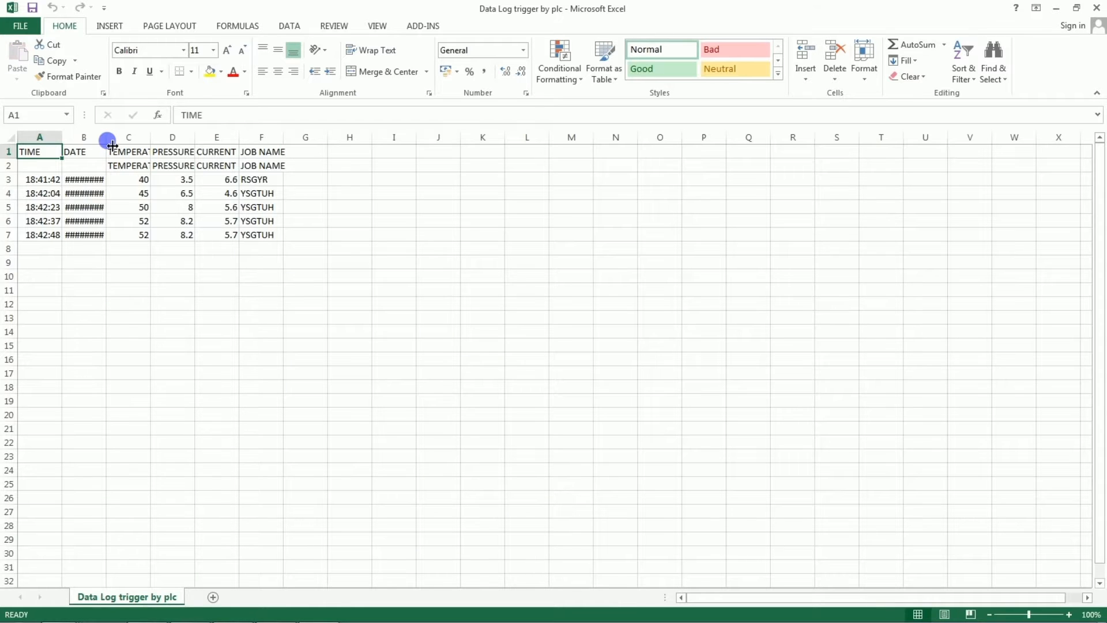
double_click(107, 144)
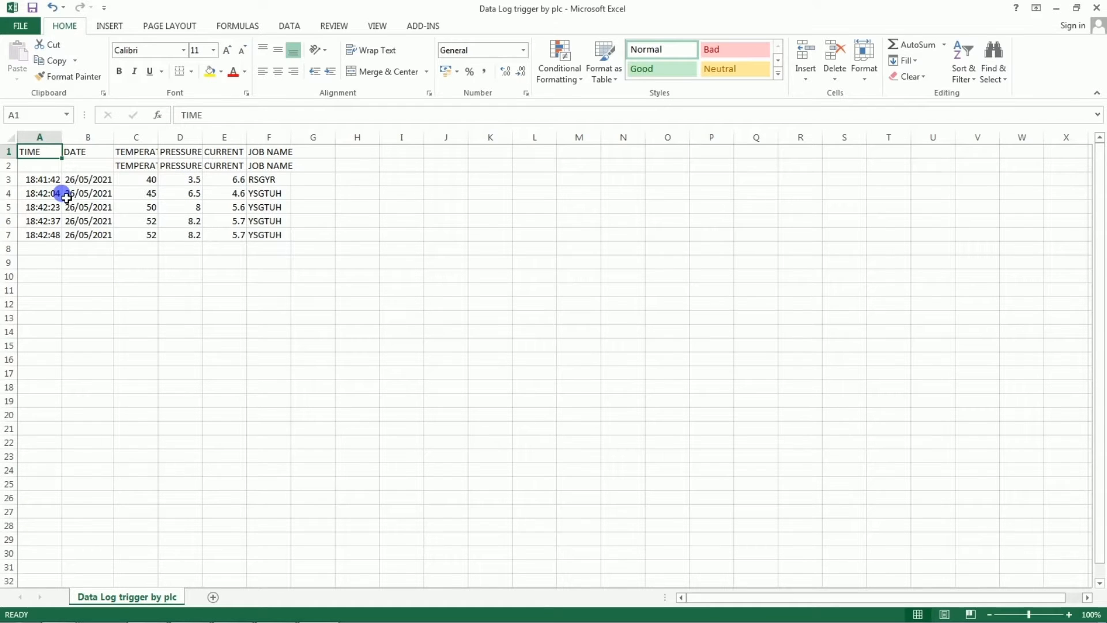
left_click(43, 180)
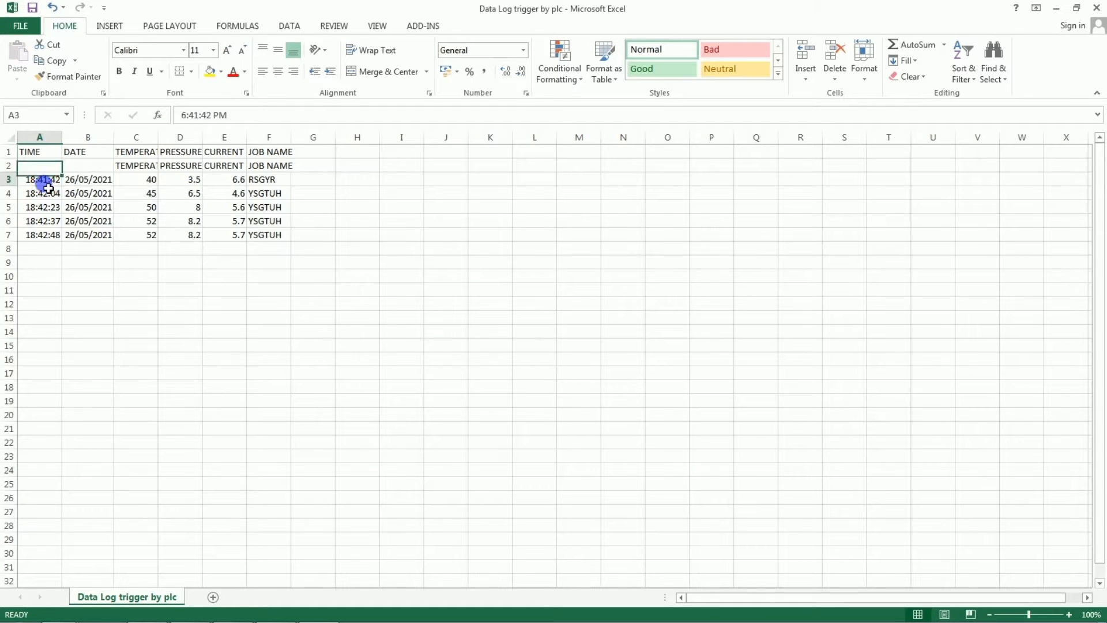
left_click(194, 181)
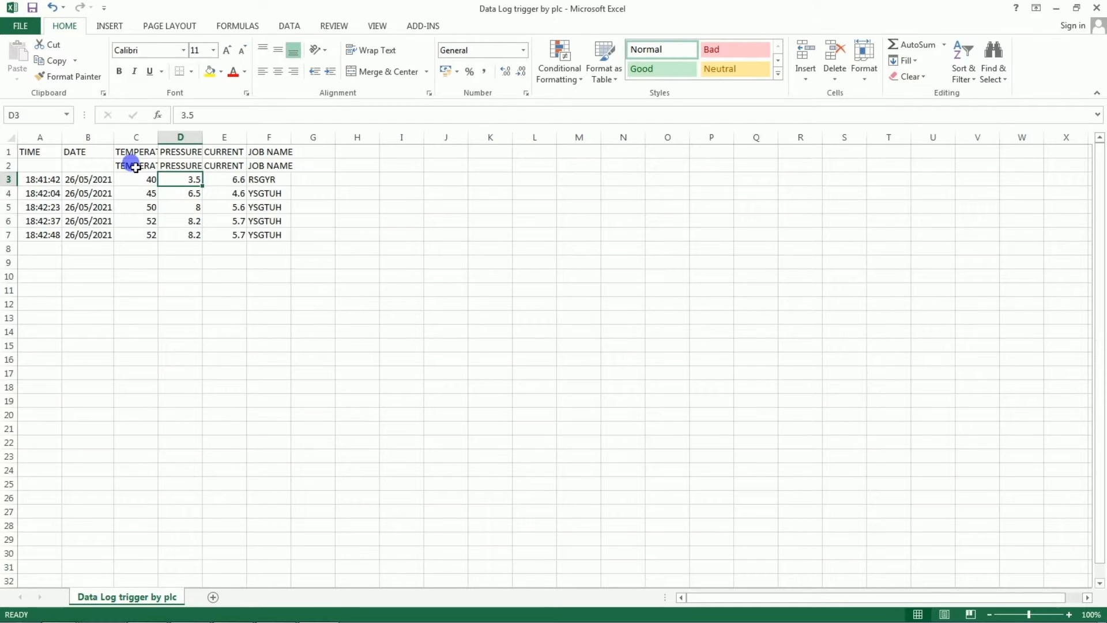
double_click(158, 138)
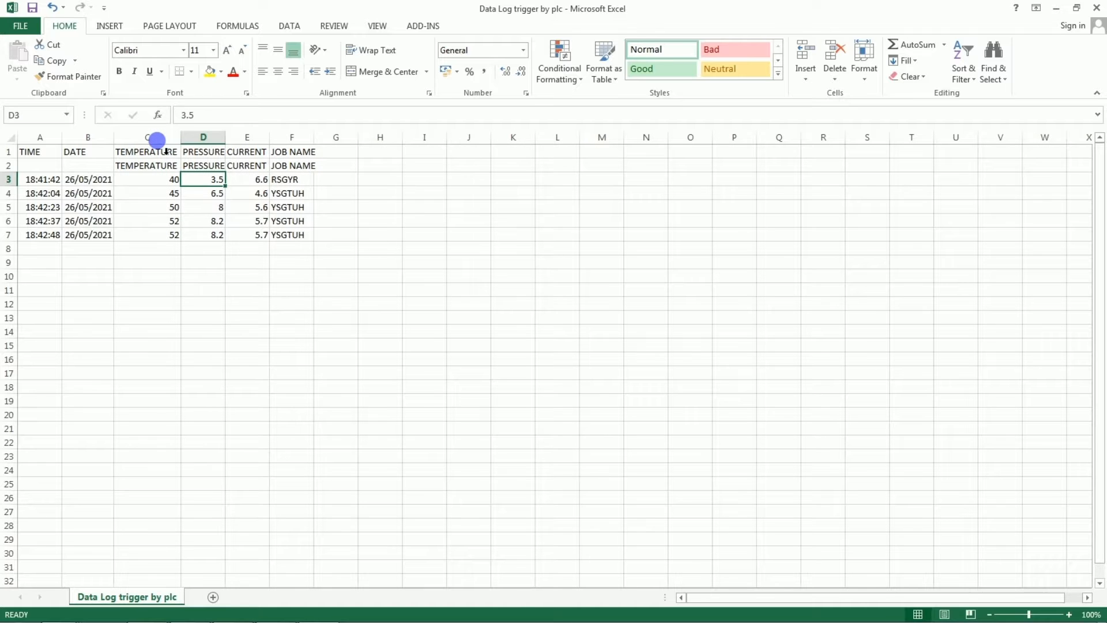
left_click(1097, 7)
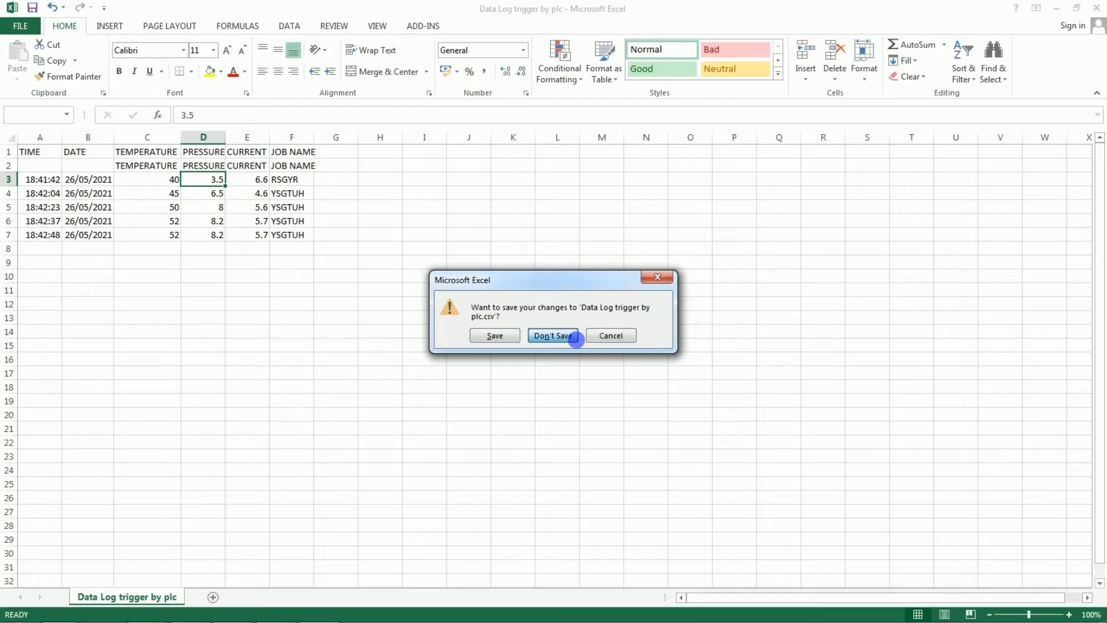
left_click(552, 336)
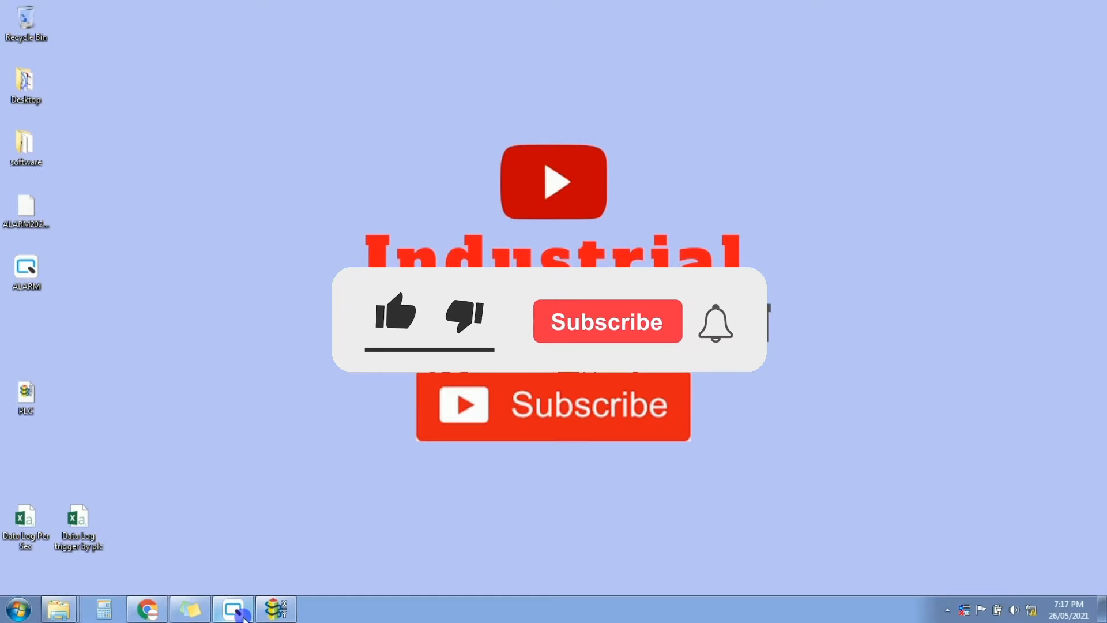
Switch to DOPSoft and add a new buffer to the project's History Buffer list
left_click(234, 611)
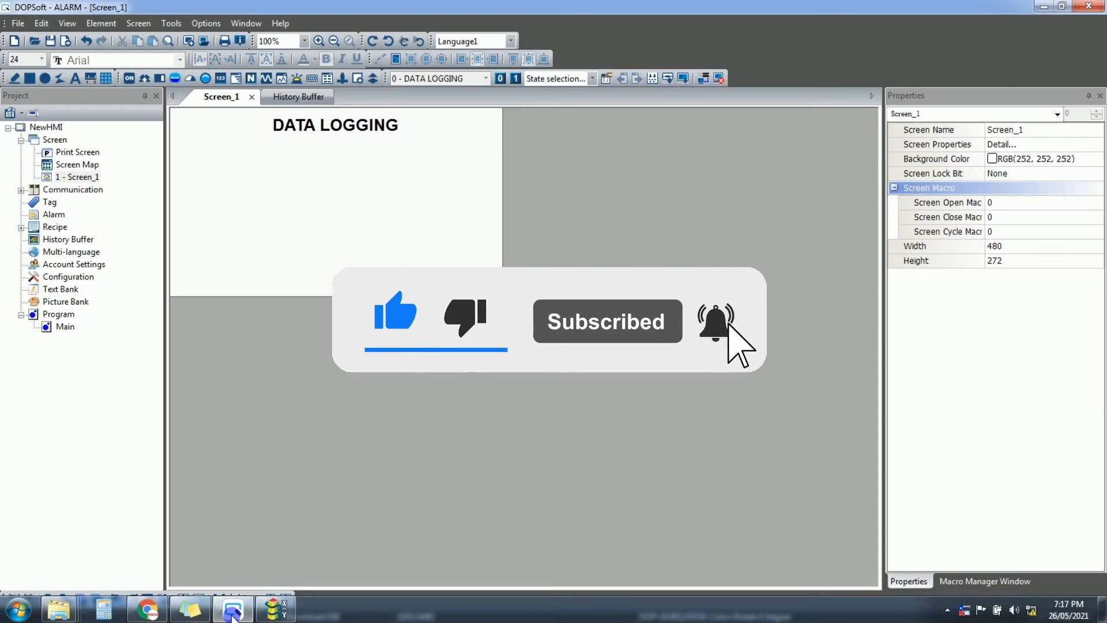
double_click(66, 240)
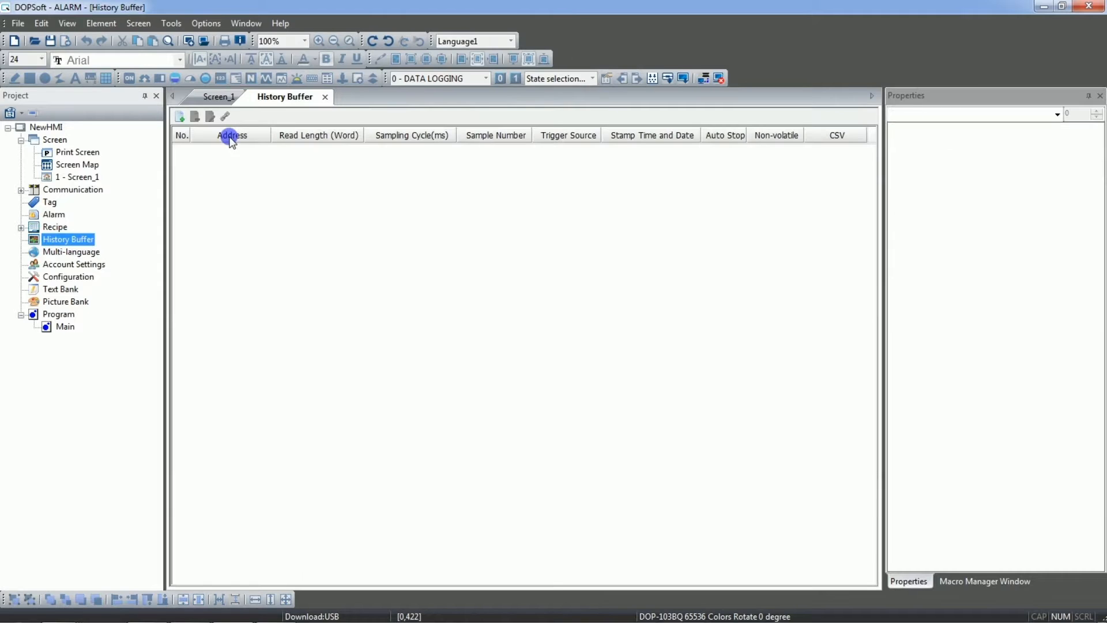
left_click(178, 118)
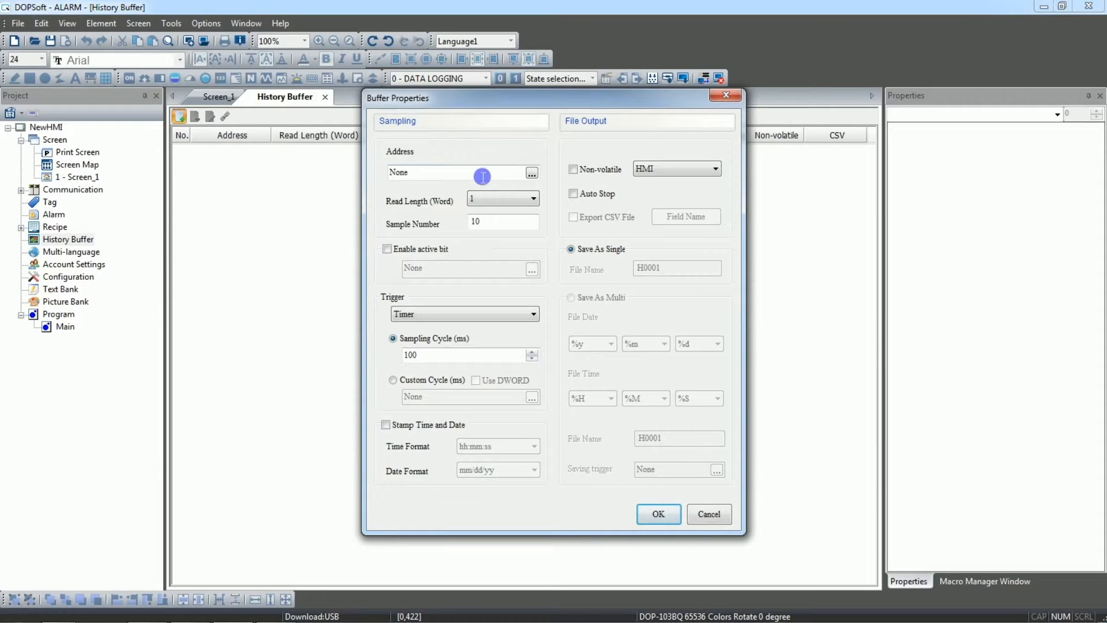
Set the buffer's sampling address to device word D100 on Link1 with a read length of 10 words
left_click(531, 173)
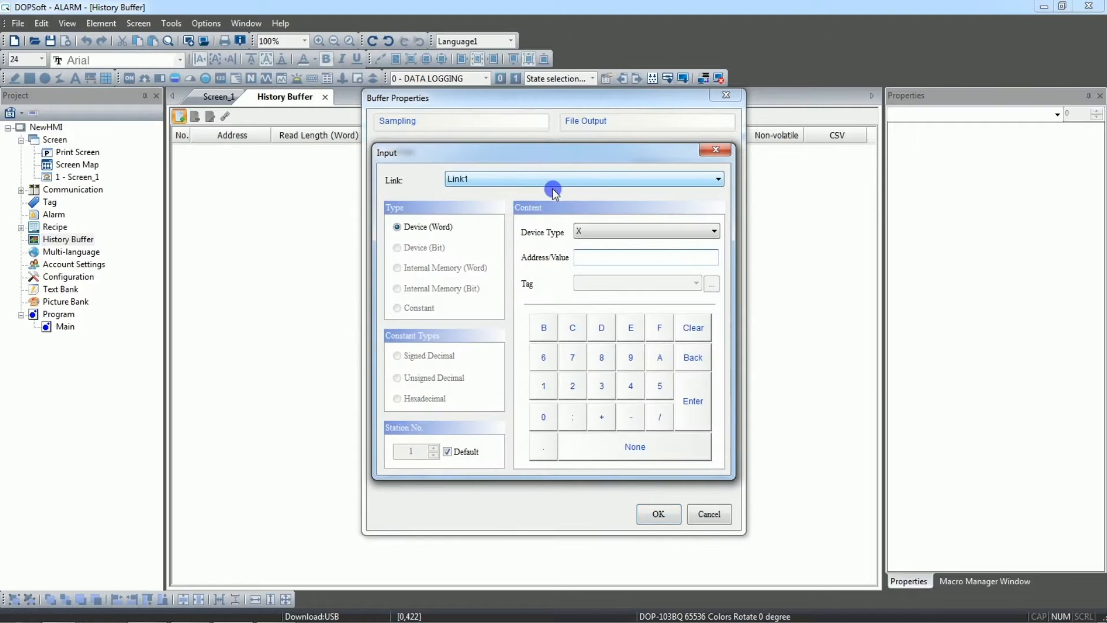
left_click(550, 179)
left_click(550, 179)
left_click(587, 232)
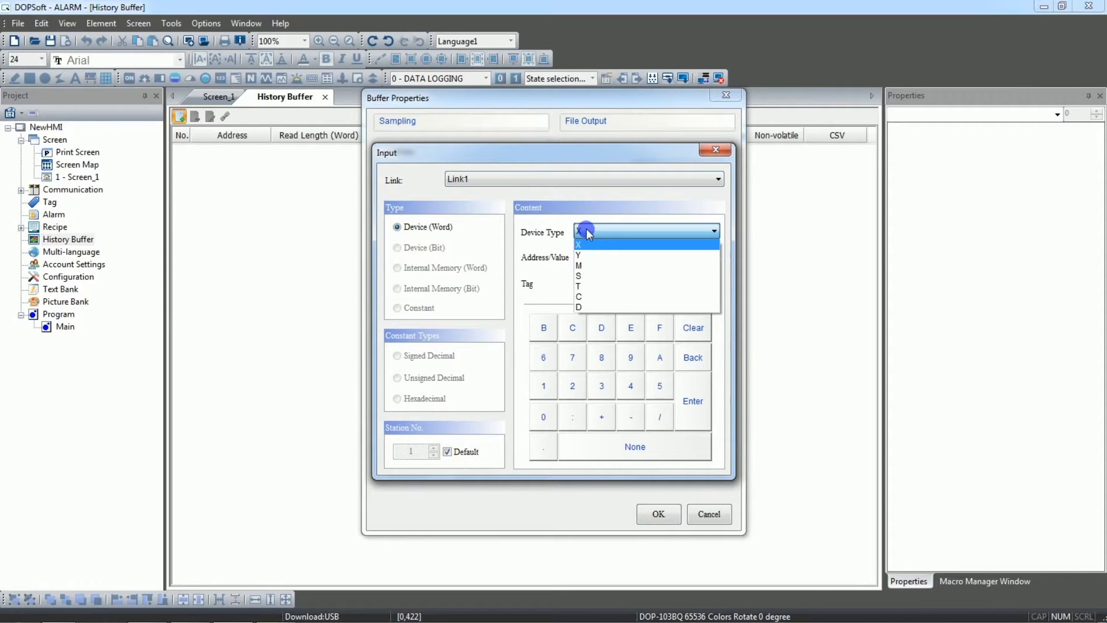
left_click(587, 298)
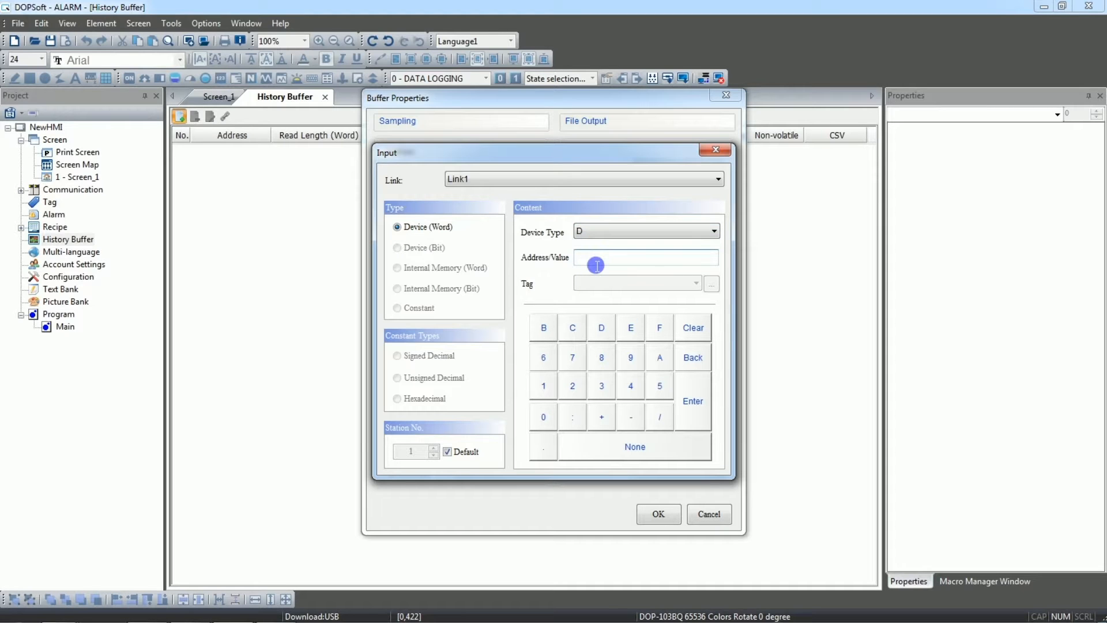
type("100")
left_click(689, 399)
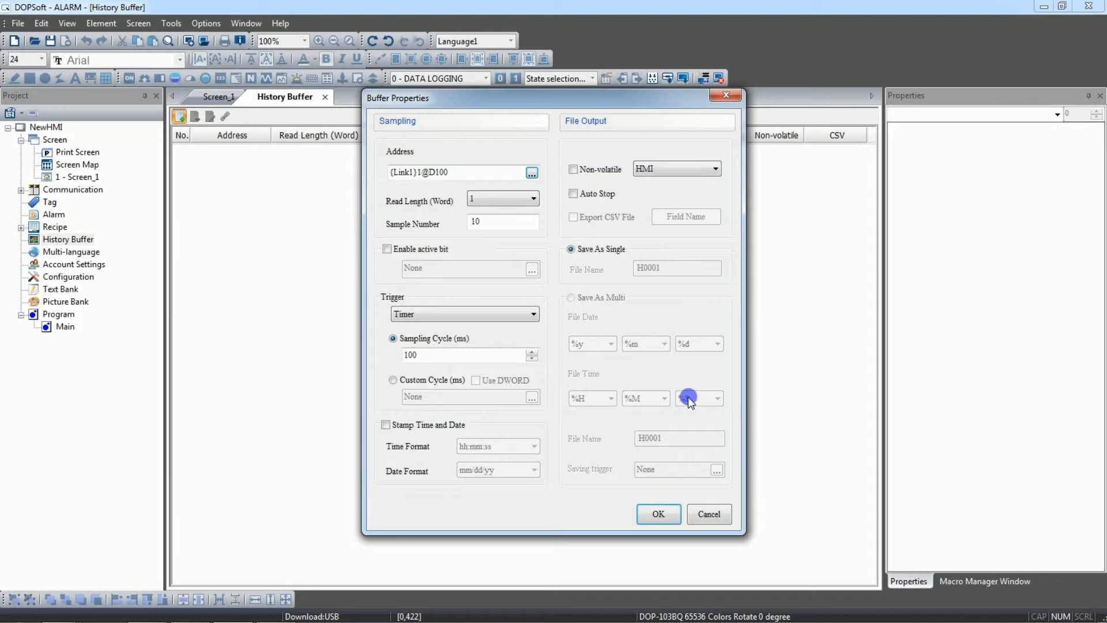
left_click(513, 203)
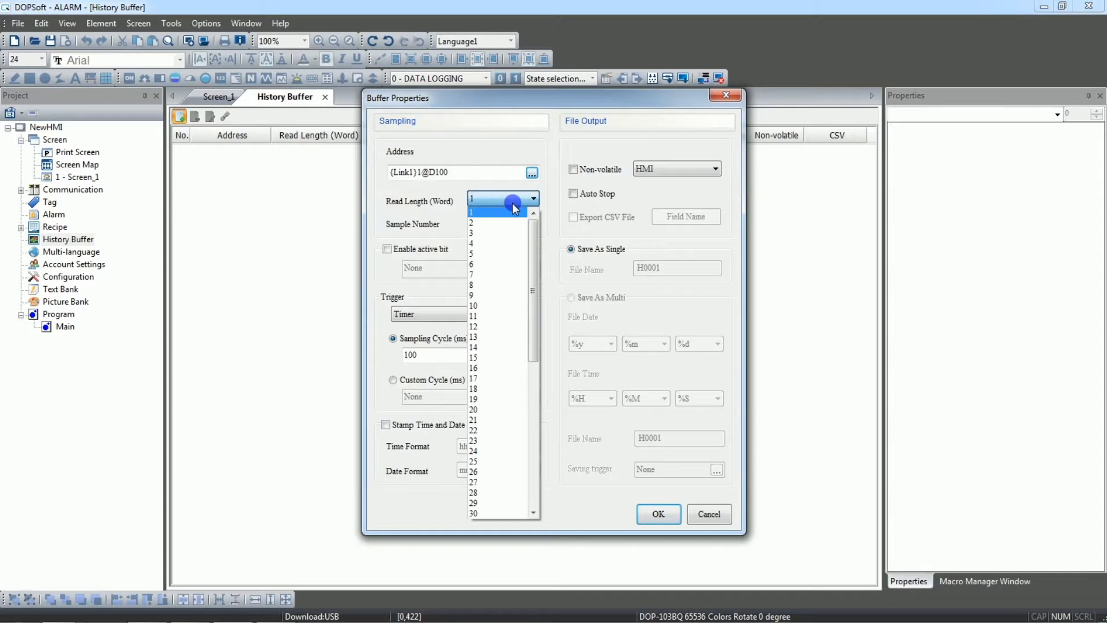
left_click(487, 305)
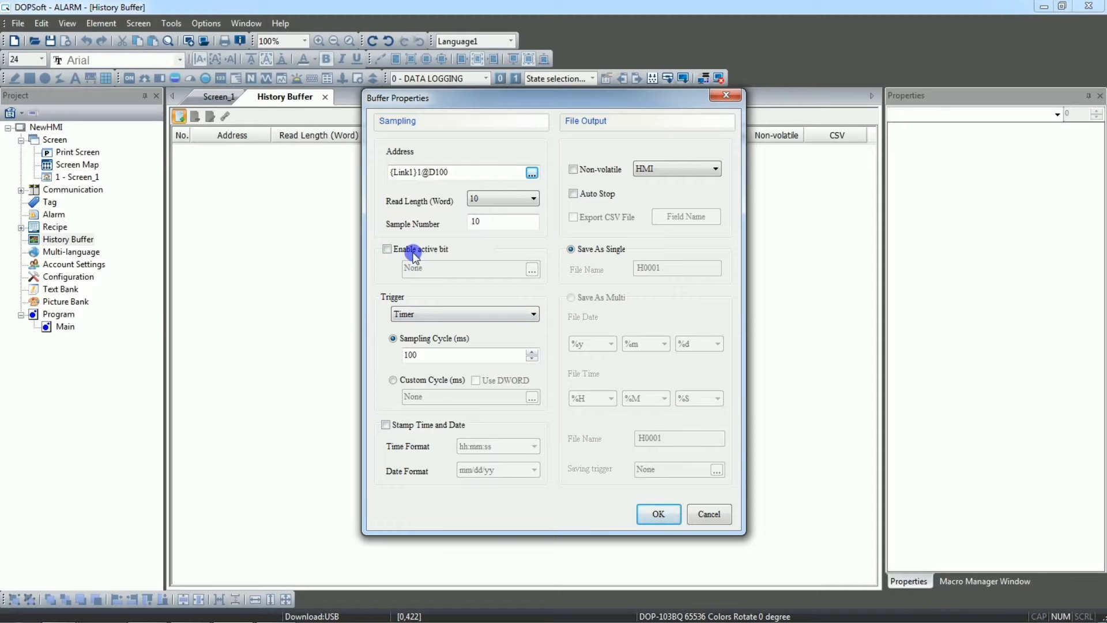
Enable the buffer's active bit and assign it to device bit M0 on Link1
left_click(388, 252)
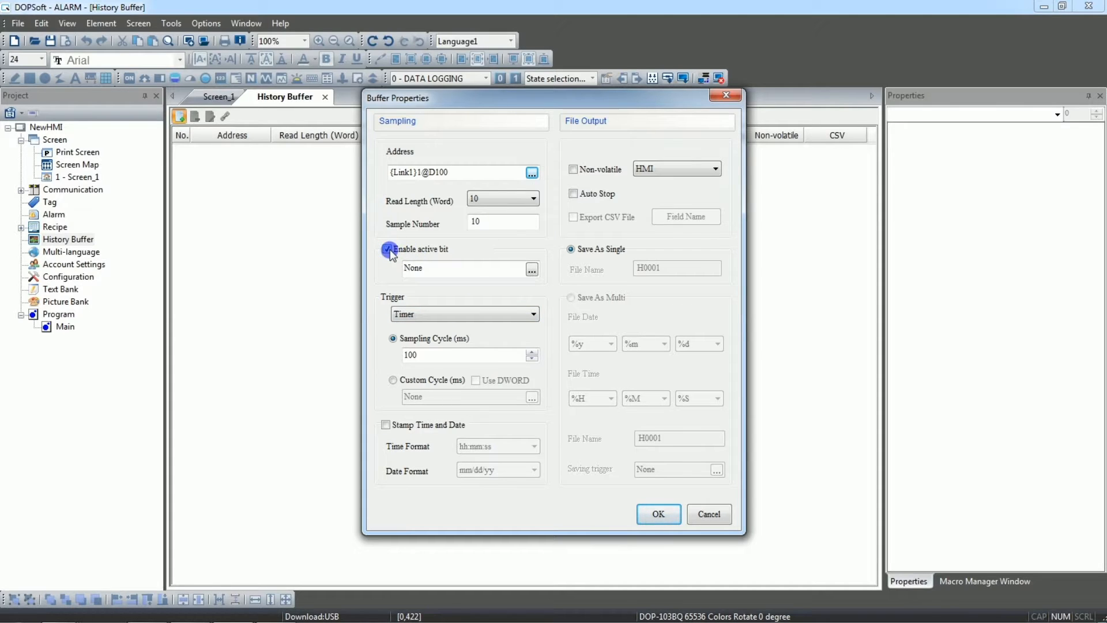
left_click(532, 269)
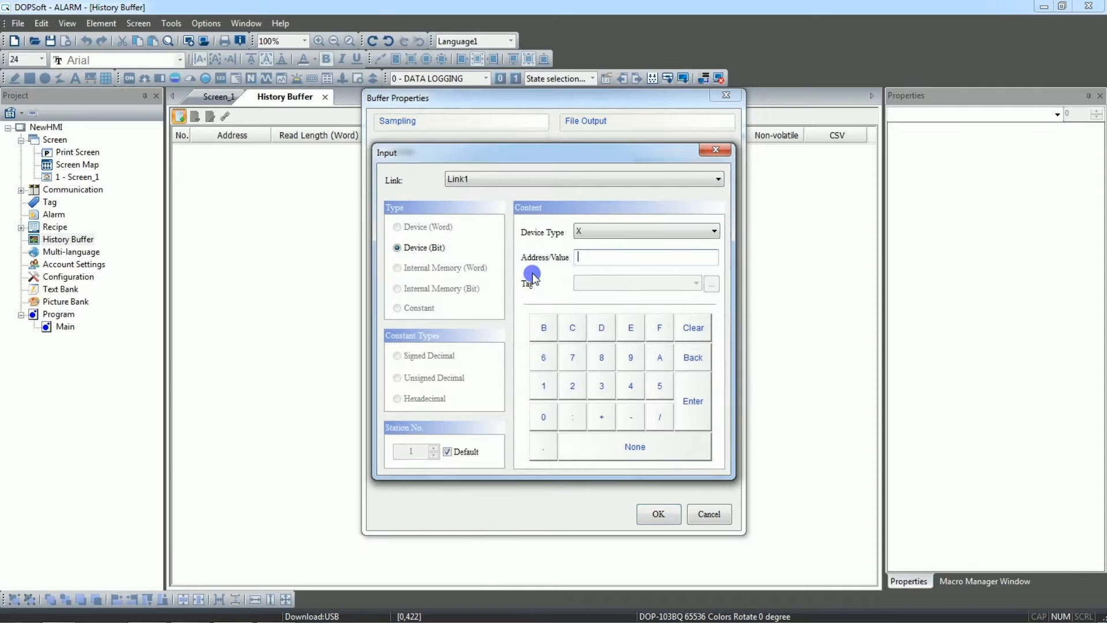
left_click(585, 231)
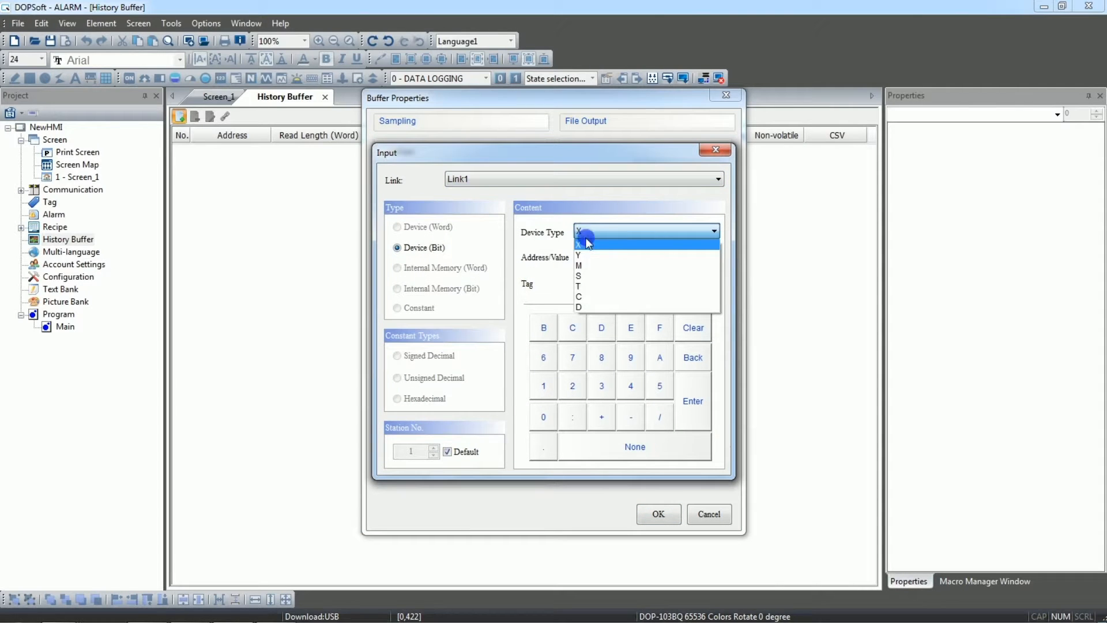
left_click(585, 265)
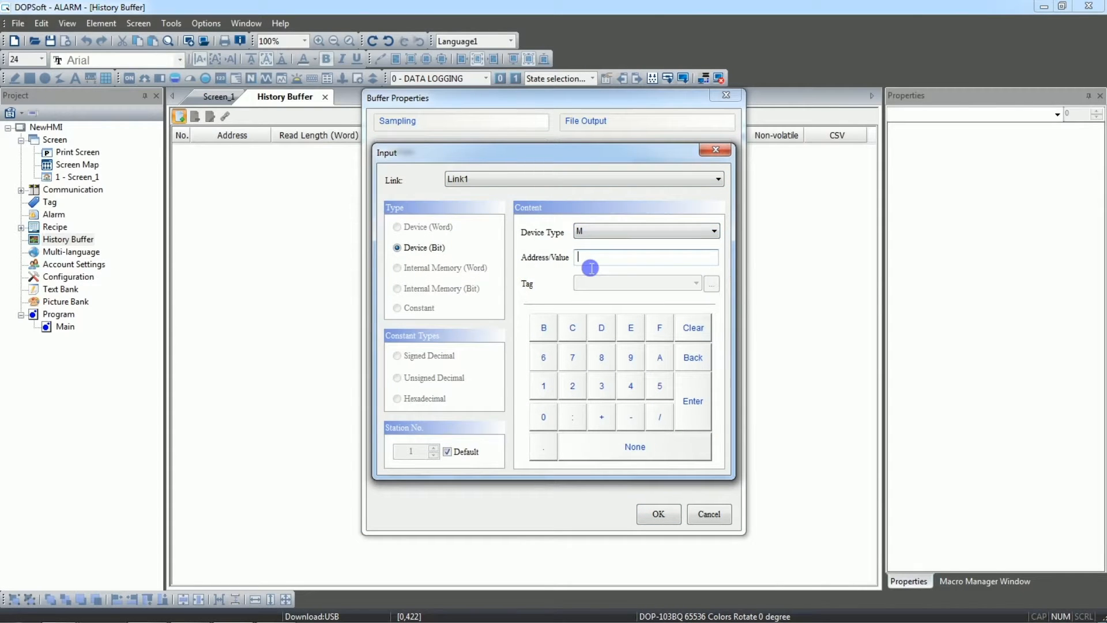
type("0")
left_click(694, 401)
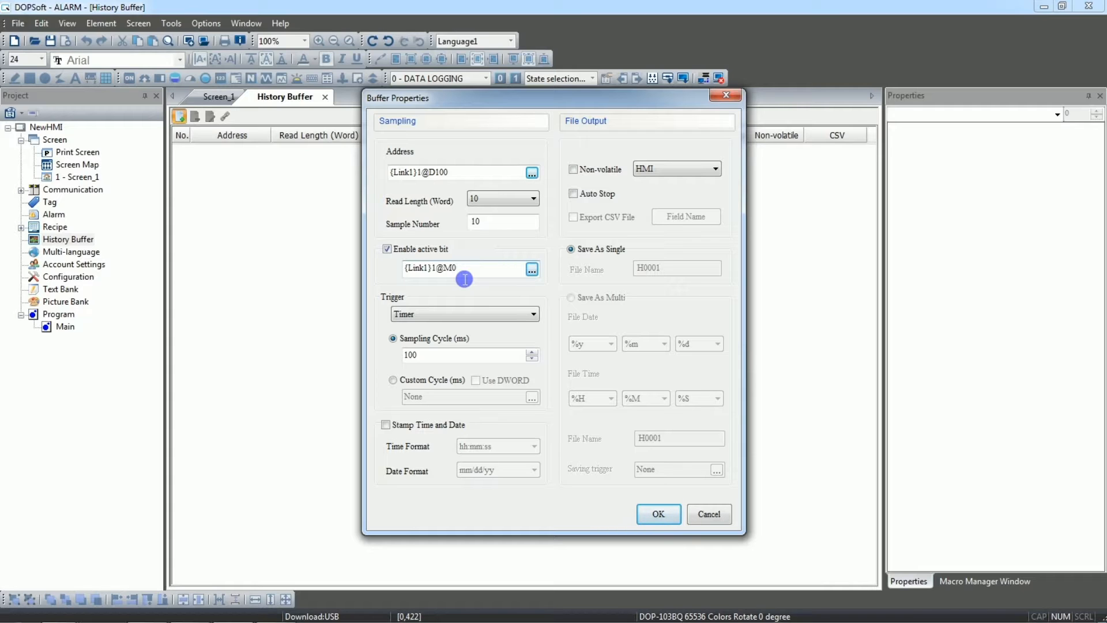
left_click_drag(464, 279, 451, 277)
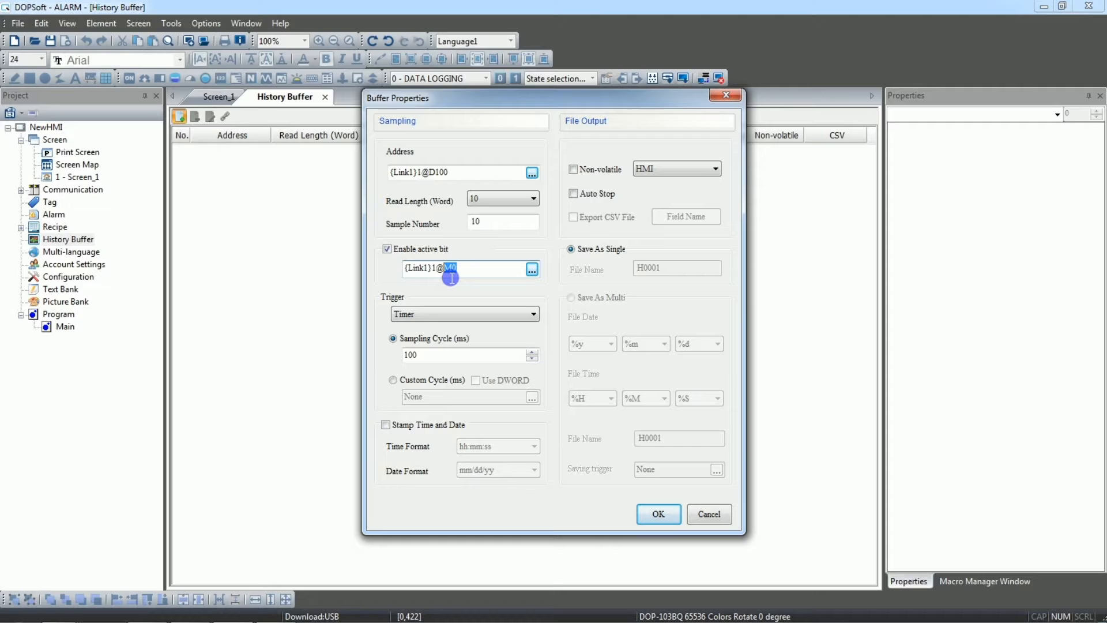
left_click(461, 274)
Keep the buffer's trigger on Timer and set its sampling cycle to 1000 ms
left_click(408, 314)
left_click(417, 319)
left_click(419, 318)
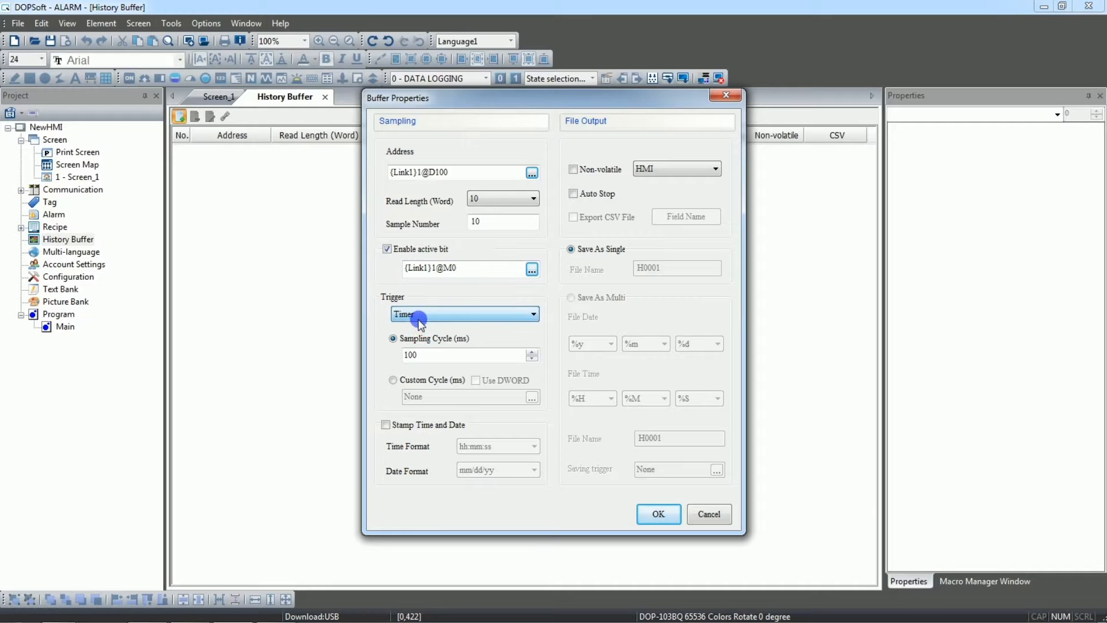
left_click(431, 360)
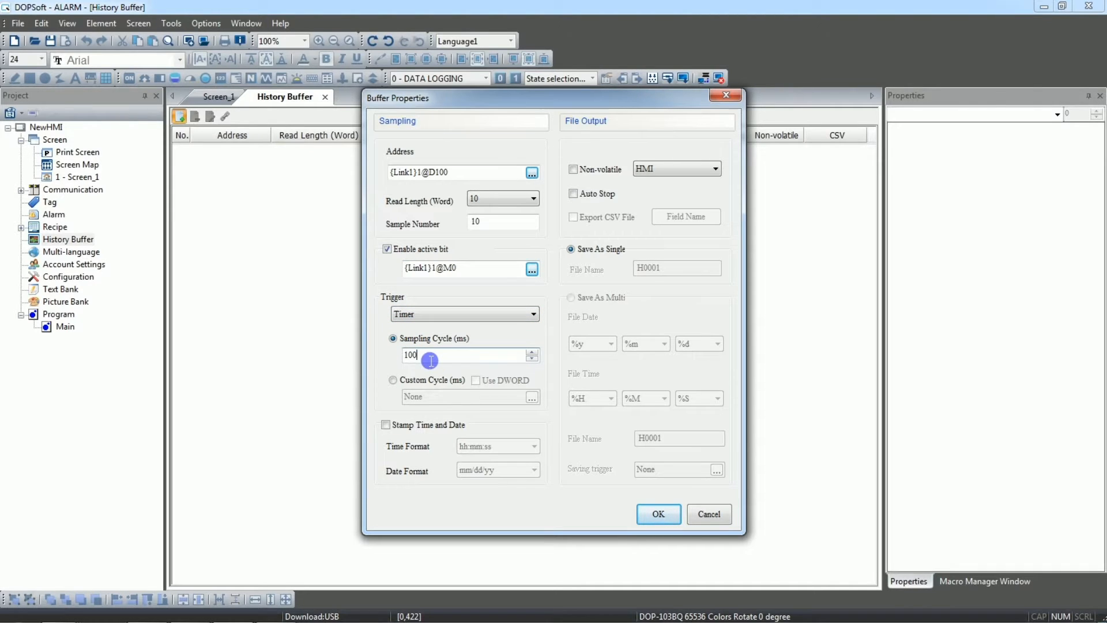
type("0")
left_click_drag(427, 358, 405, 358)
left_click(461, 340)
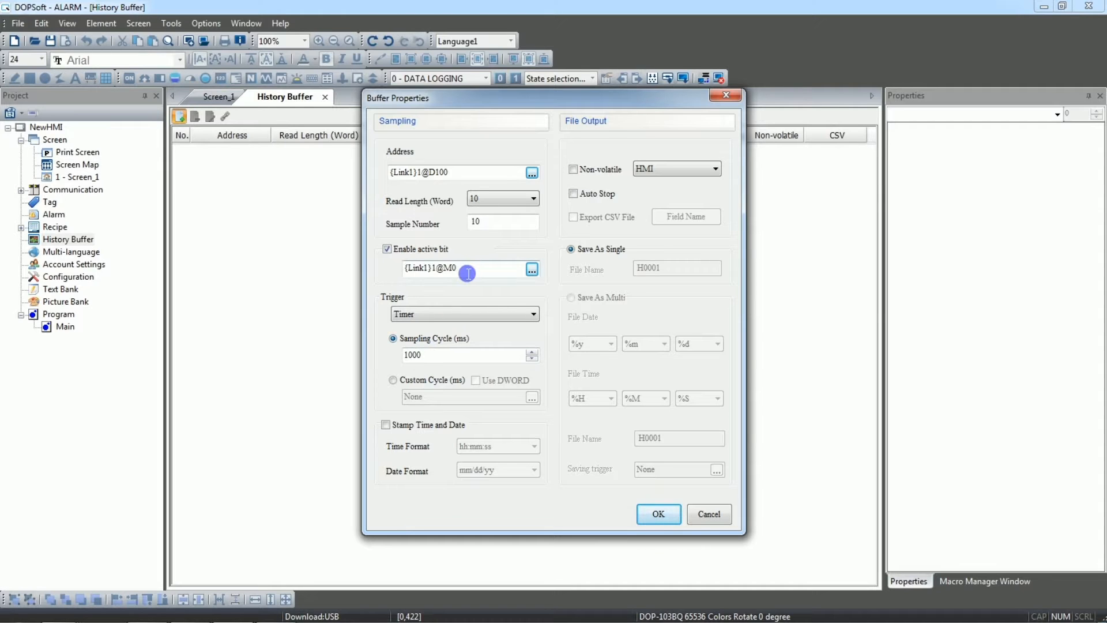
left_click_drag(467, 273, 450, 273)
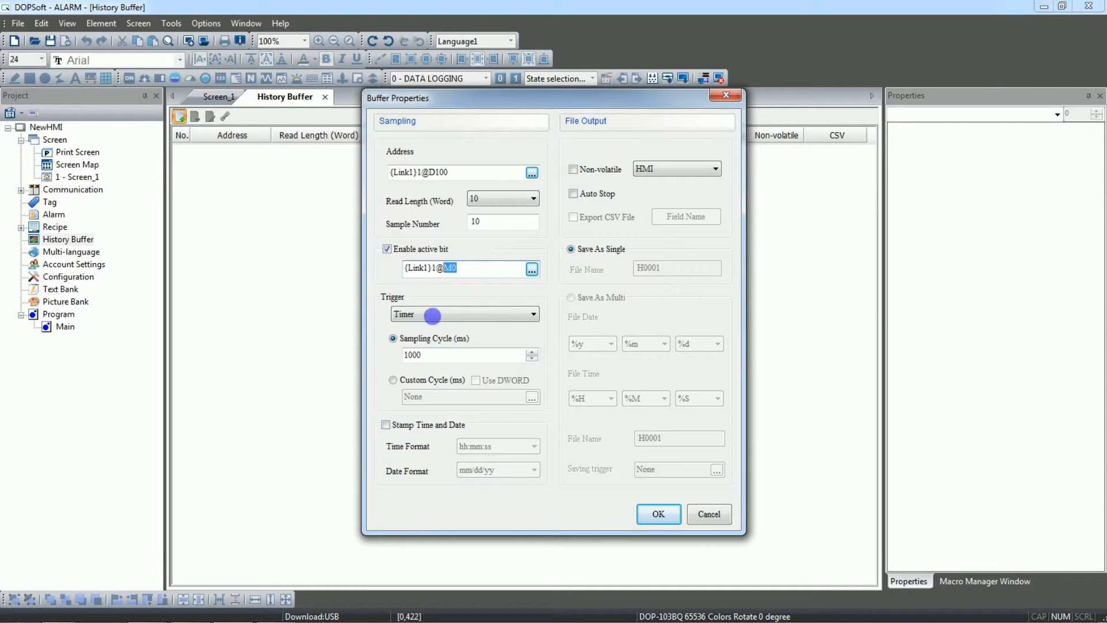
left_click_drag(429, 358, 396, 360)
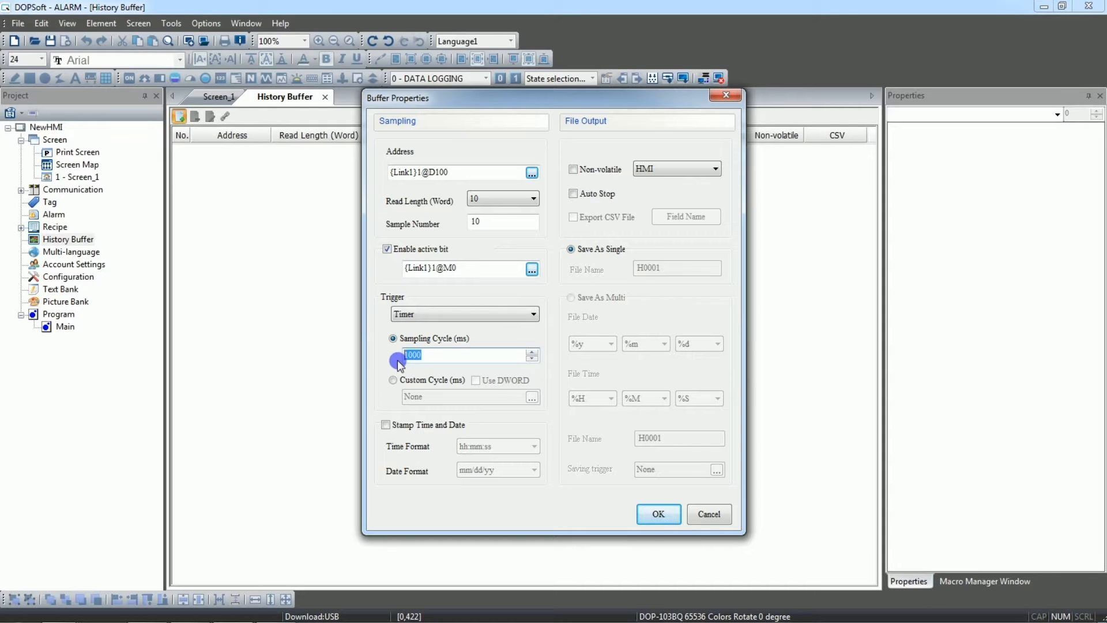
Set the buffer's sample number to 500000
left_click(488, 229)
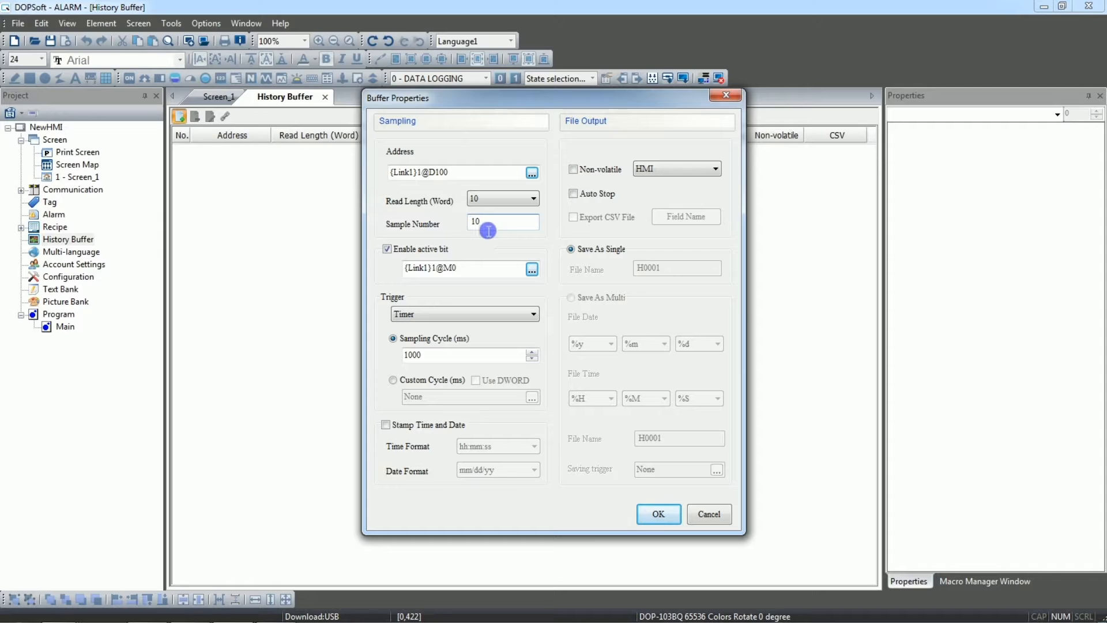
left_click_drag(491, 229, 456, 225)
type("500000")
left_click(455, 359)
Try PLC as the buffer's trigger source and return the trigger to Timer
left_click(453, 315)
left_click(447, 339)
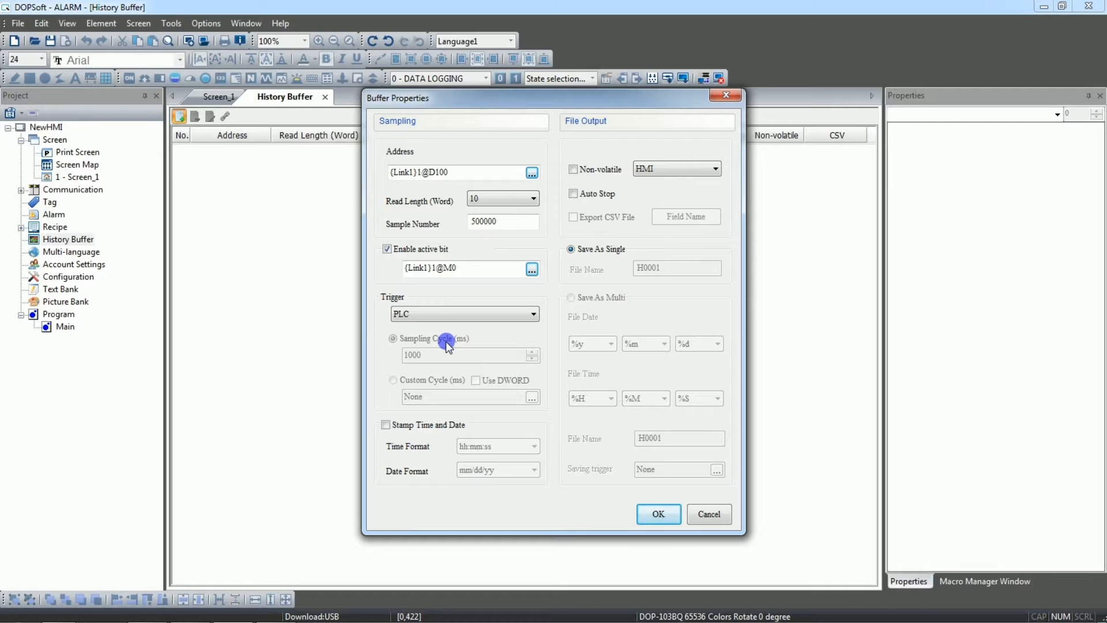
left_click(448, 315)
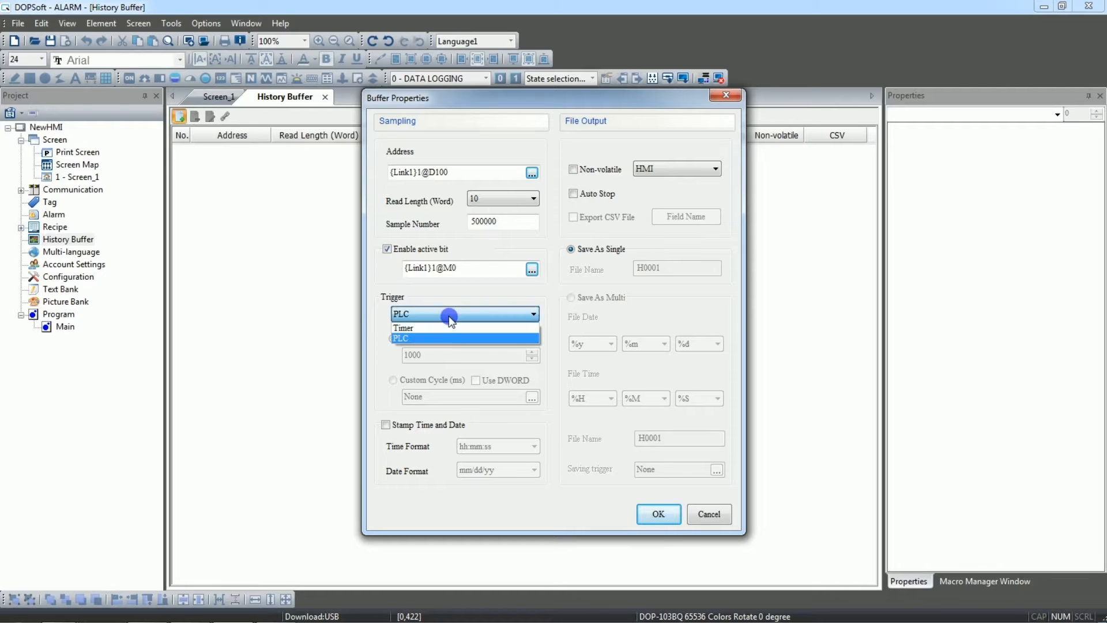
left_click(447, 327)
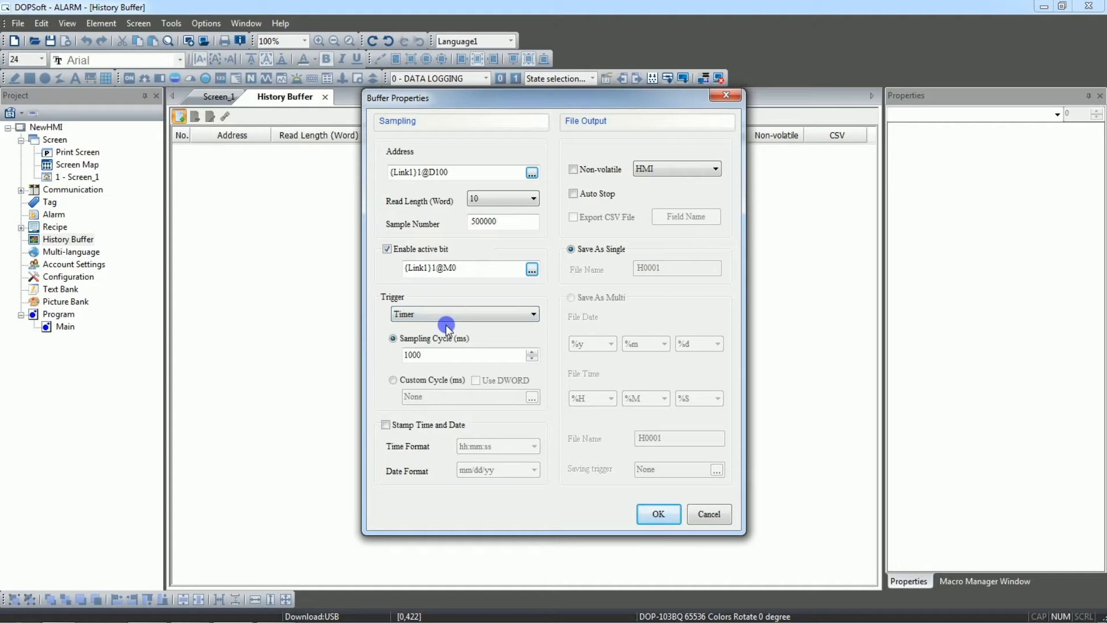
left_click(438, 363)
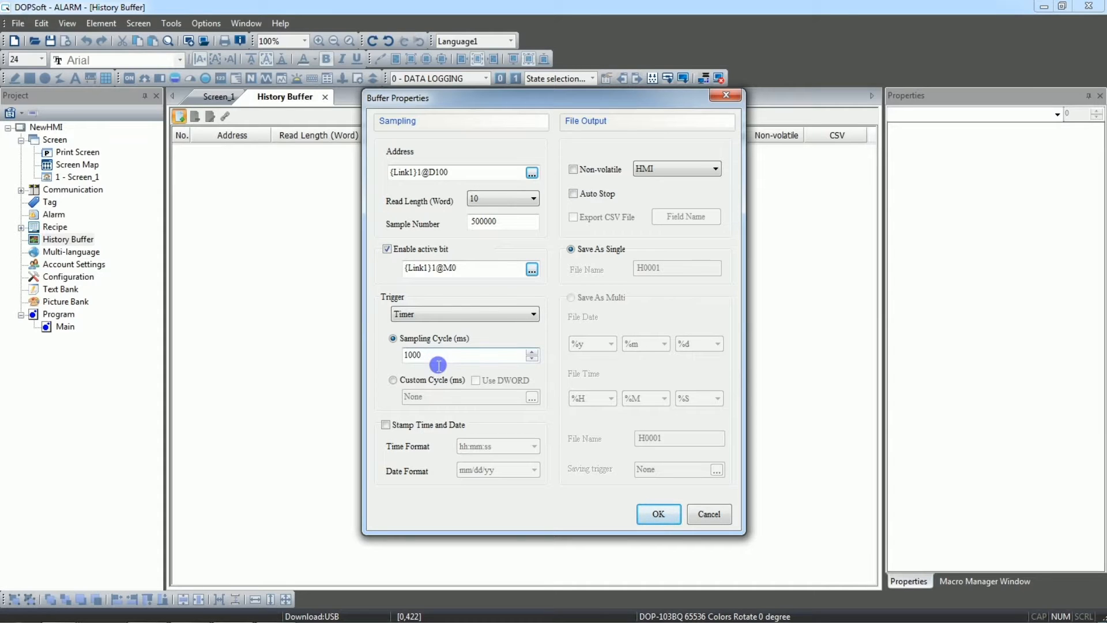
Enable non-volatile storage for the buffer and set its storage location to USB Disk
left_click_drag(438, 364, 379, 373)
left_click(574, 169)
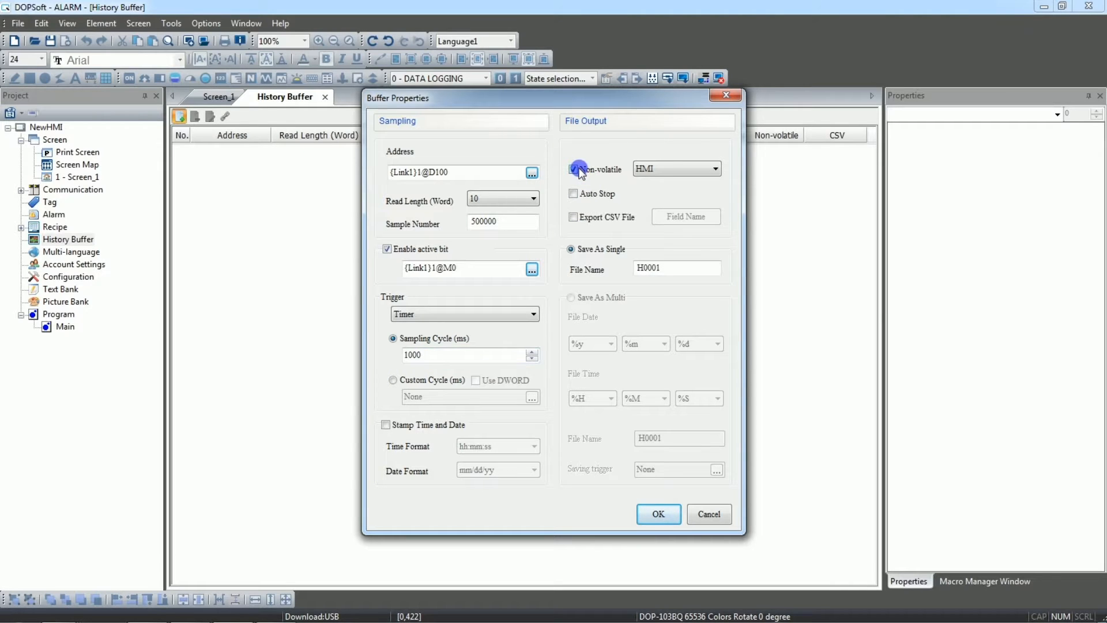
left_click(664, 168)
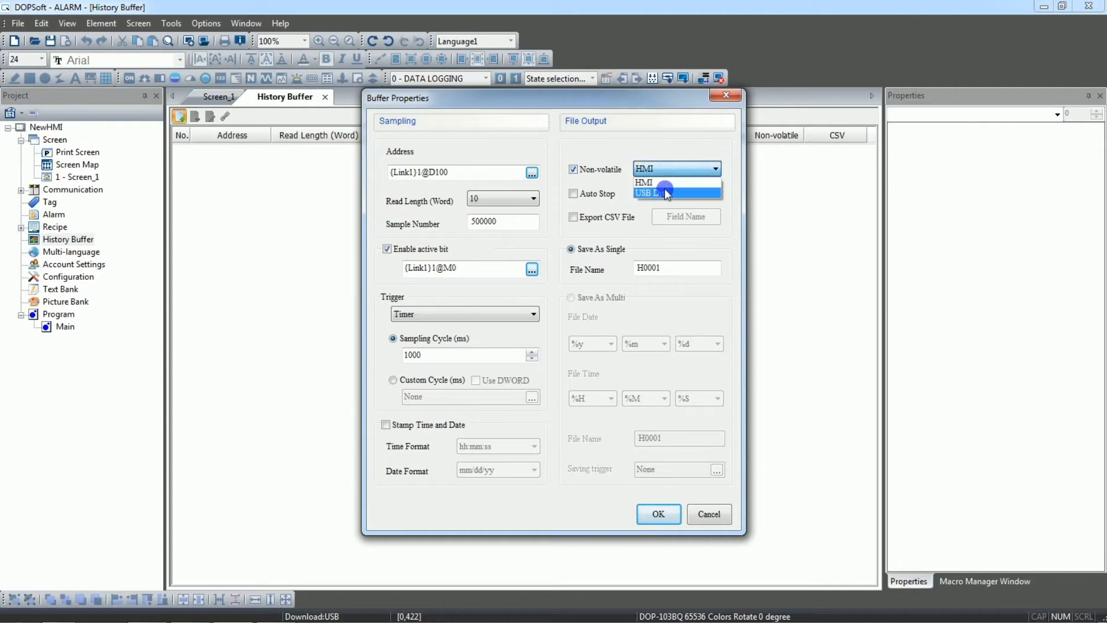
left_click(666, 192)
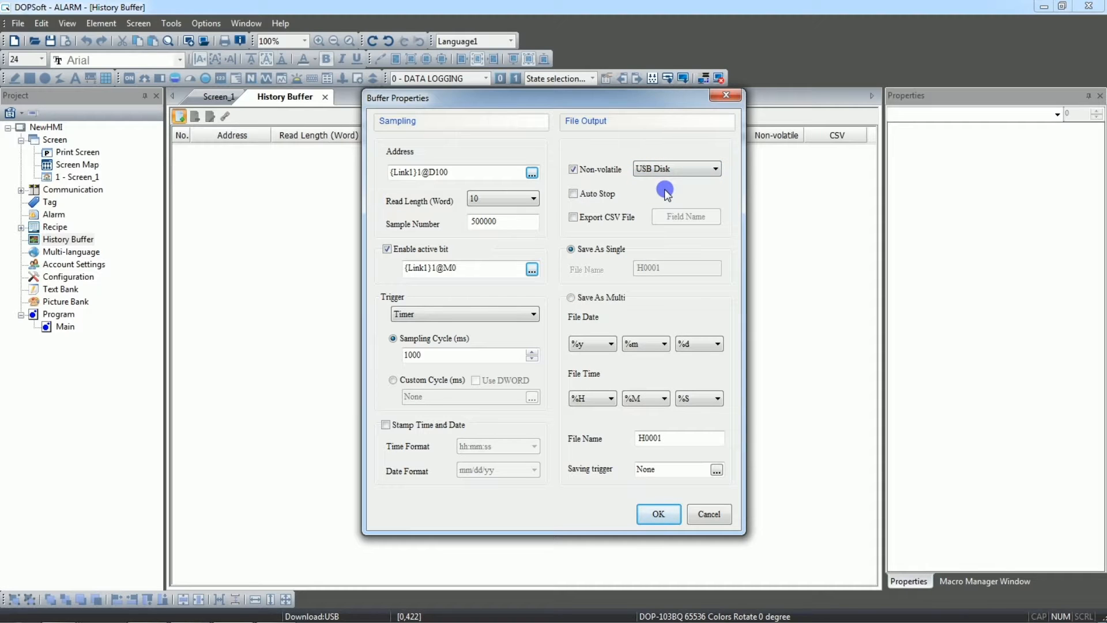
Choose Save As Single for the buffer's file output and name the file Datalog1
left_click(593, 298)
left_click(594, 254)
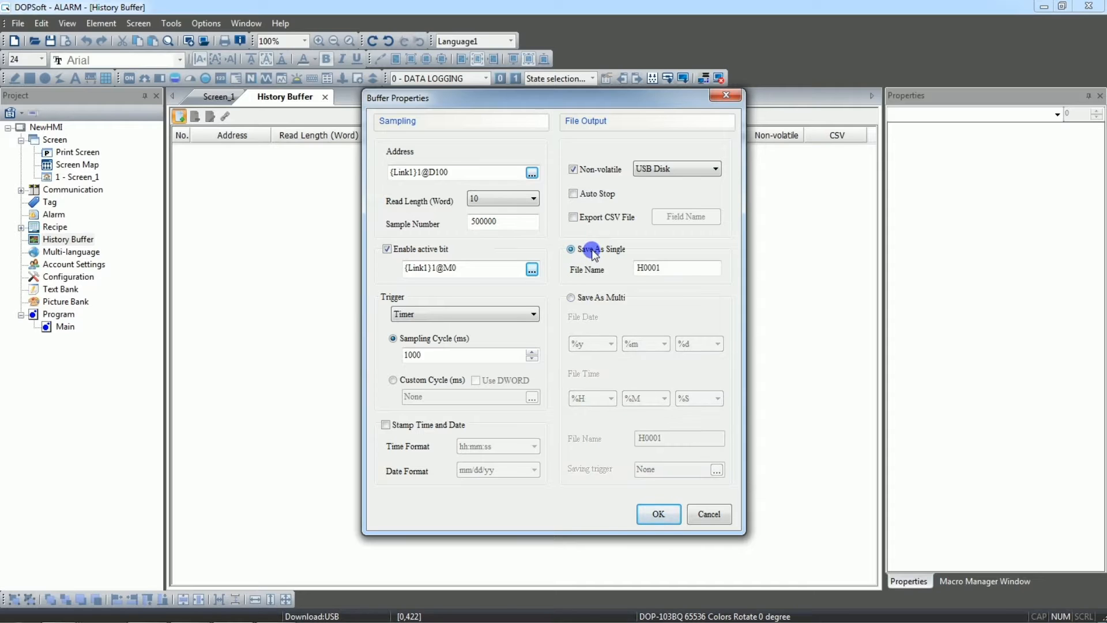
double_click(672, 269)
type("Datalog1")
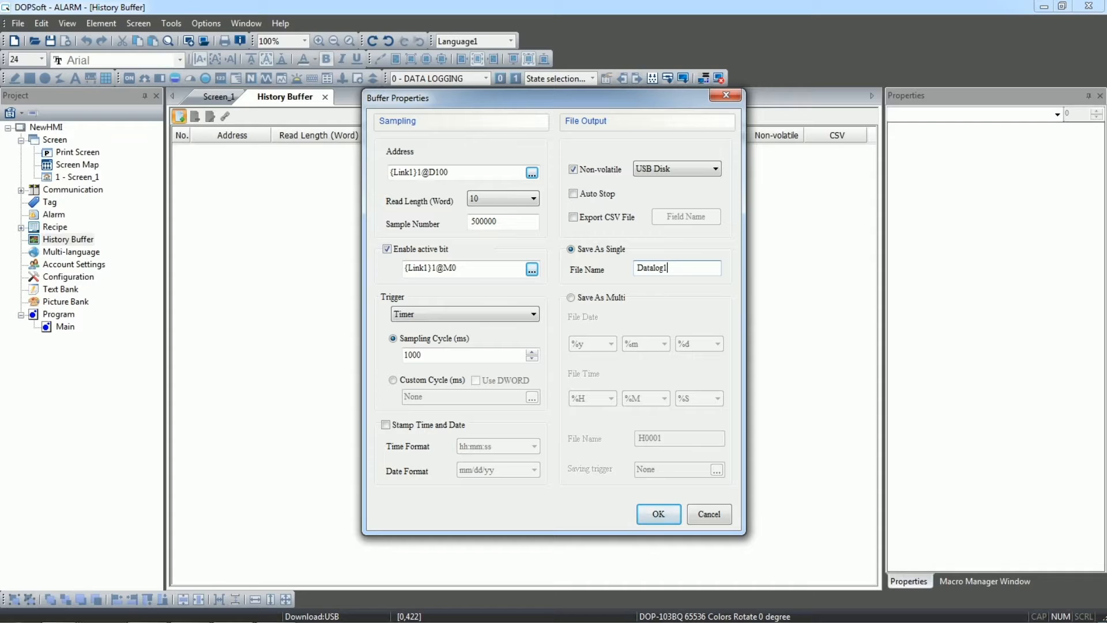
Enable CSV file export and name item 0 in the CSV column settings TEMPERATURE
left_click(592, 219)
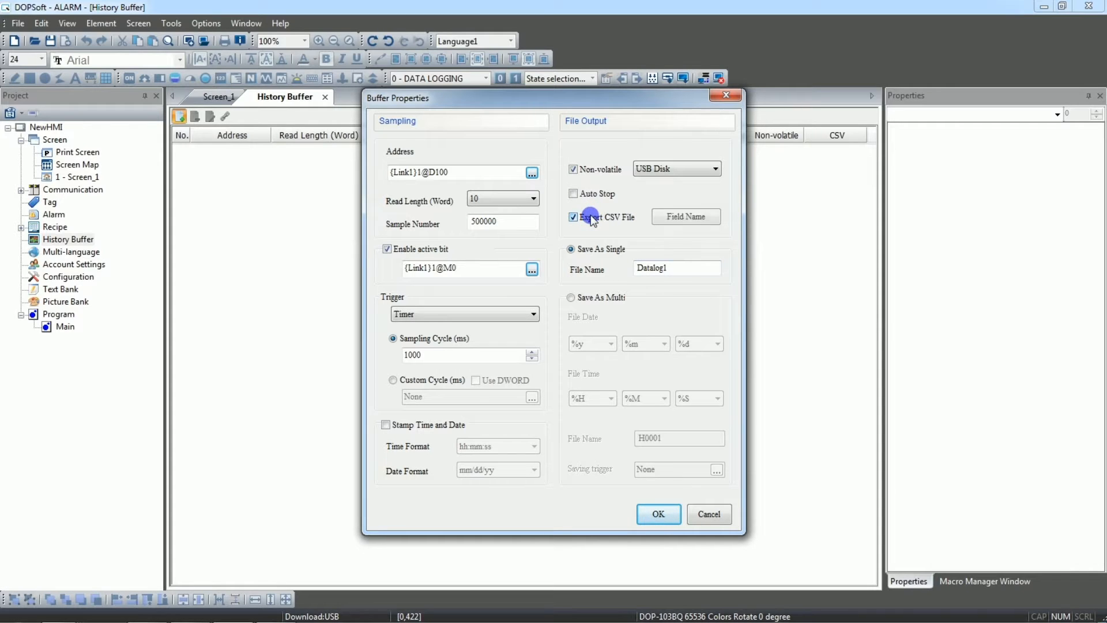
left_click(685, 219)
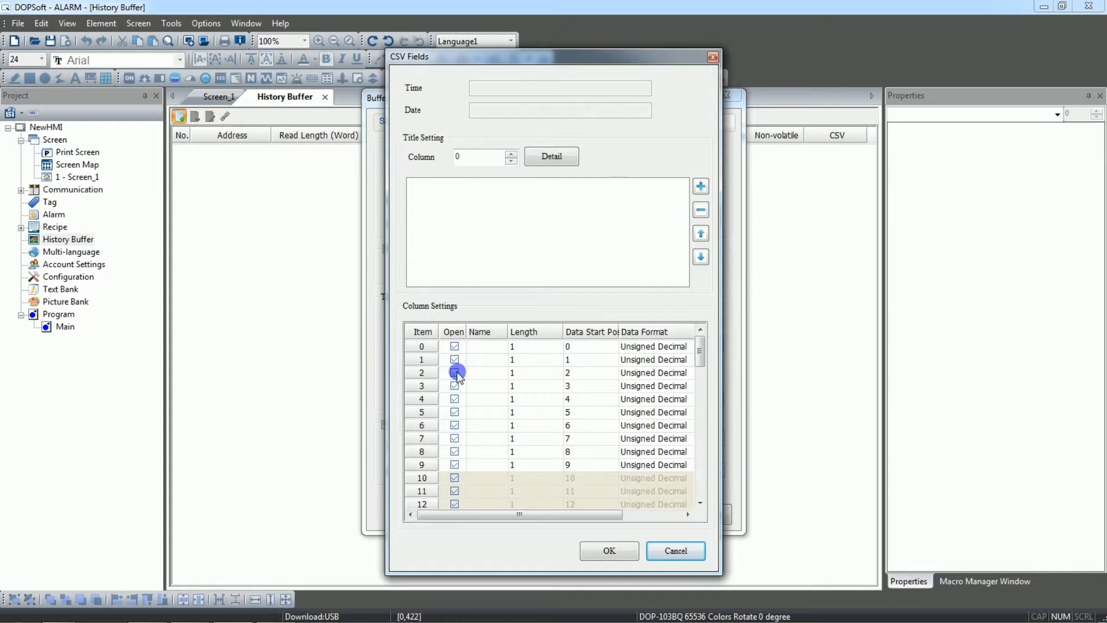
left_click(486, 348)
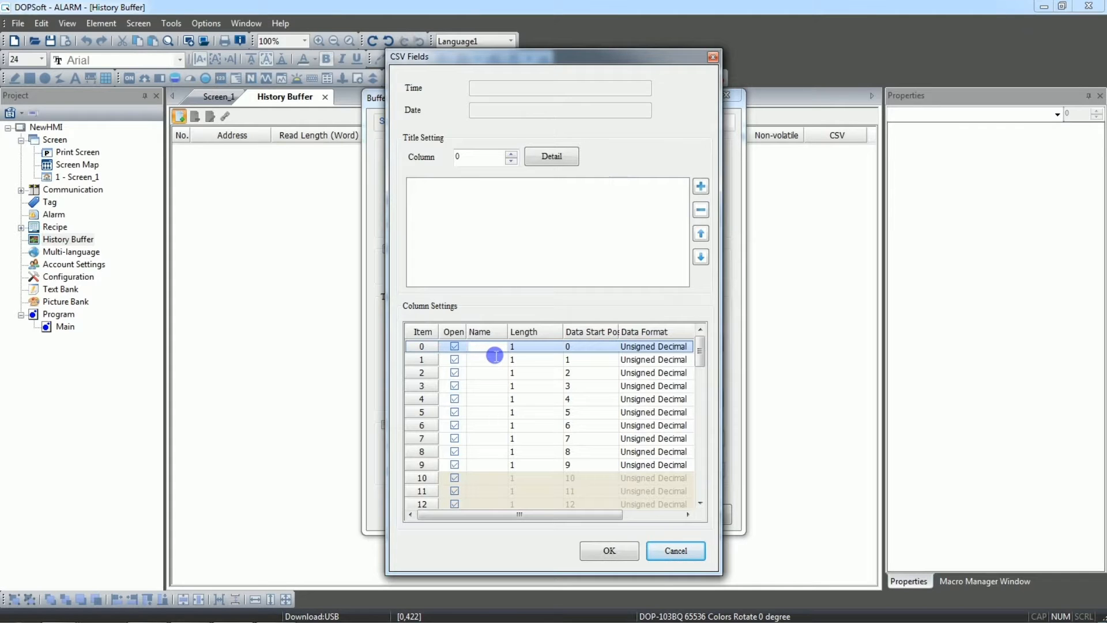
type("TEMPERATURE")
key("Caps_Lock")
Name CSV column items 1, 2 and 3 PRESSURE, CURRENT and JOB NAME
left_click(483, 359)
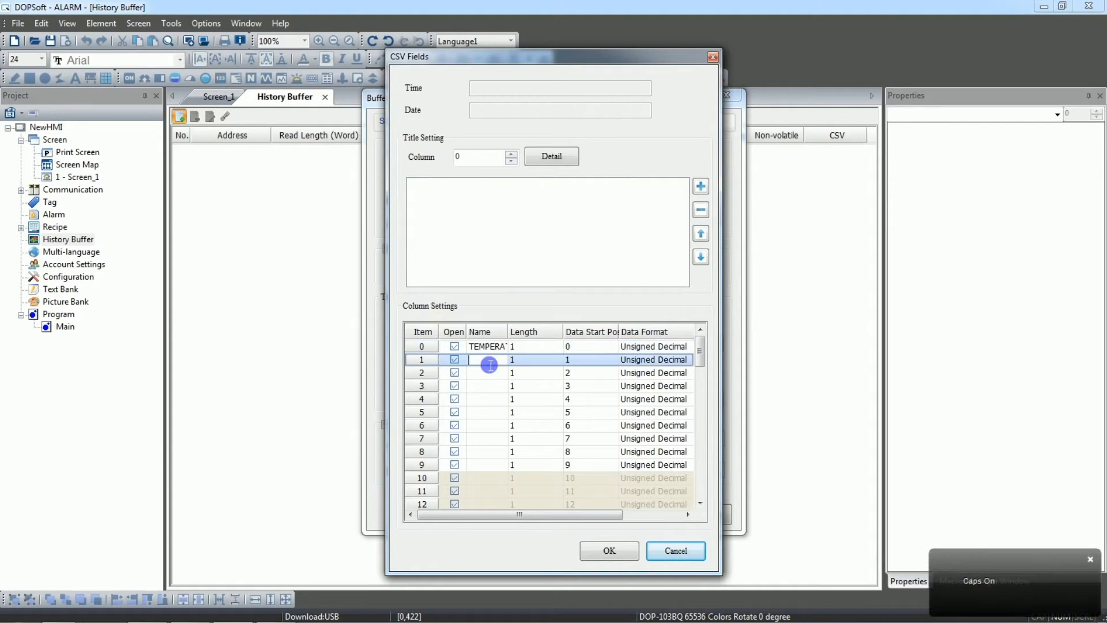
type("PRES")
type("URR")
type("E")
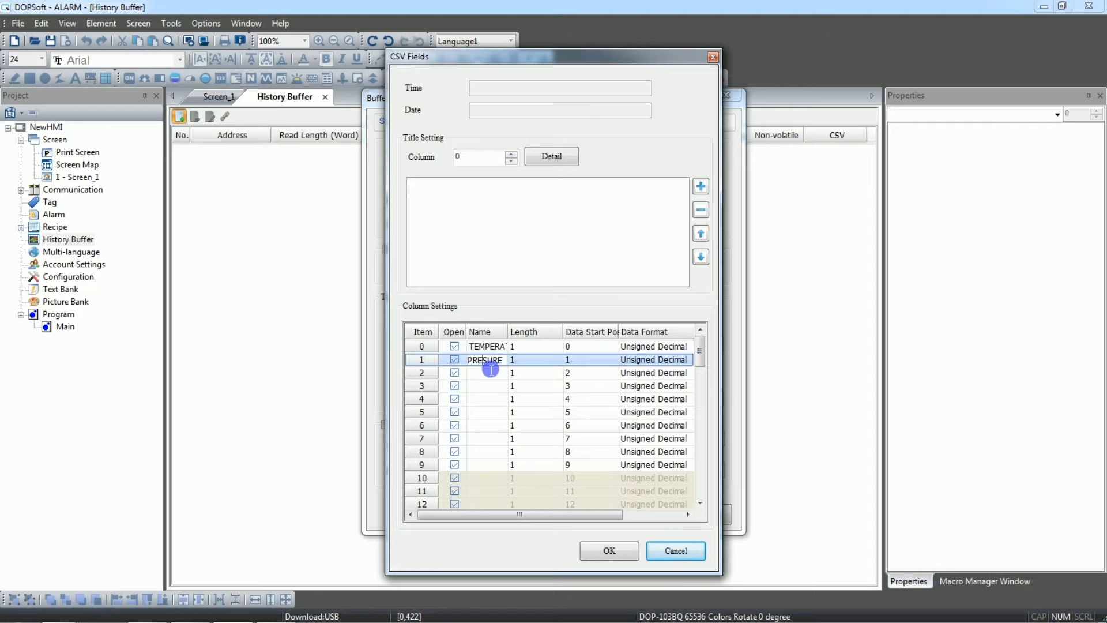
type("S")
left_click(492, 378)
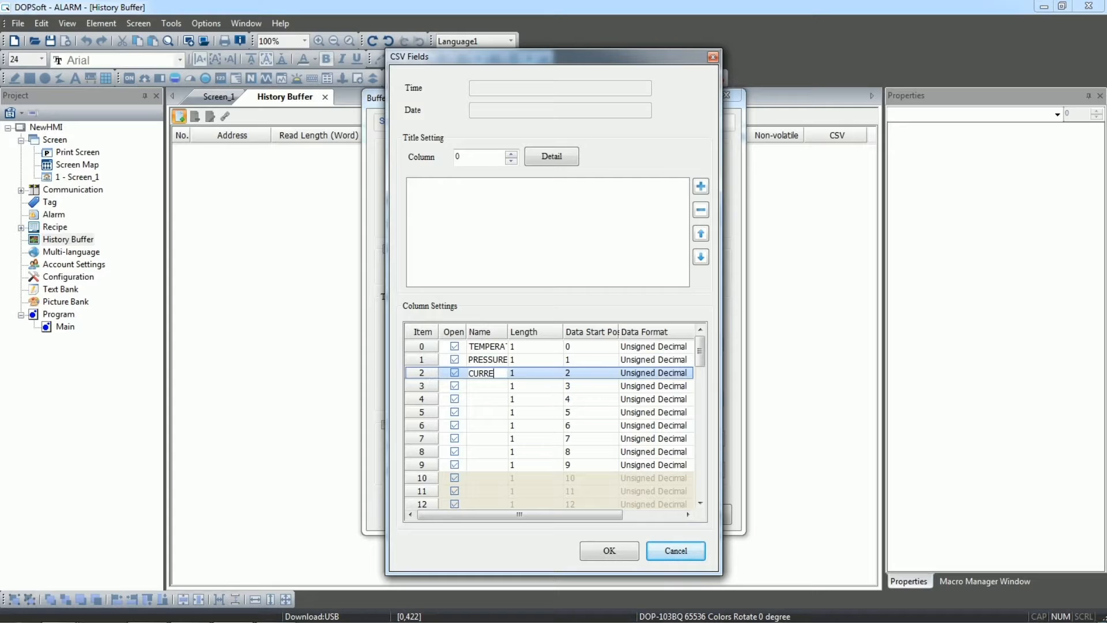
left_click(498, 389)
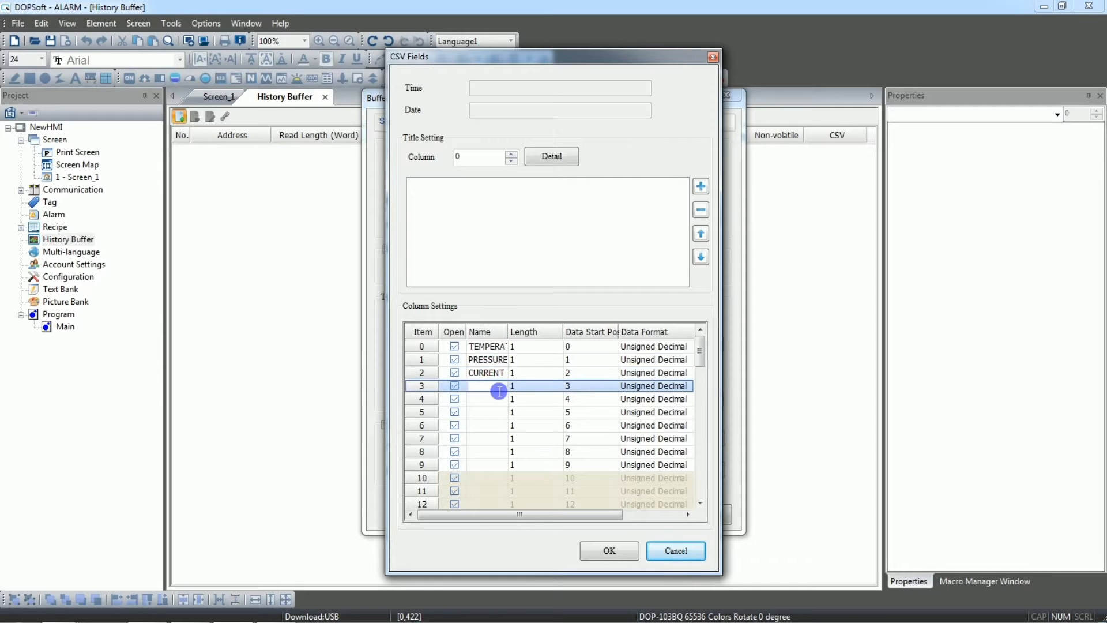
type("JOB NAME")
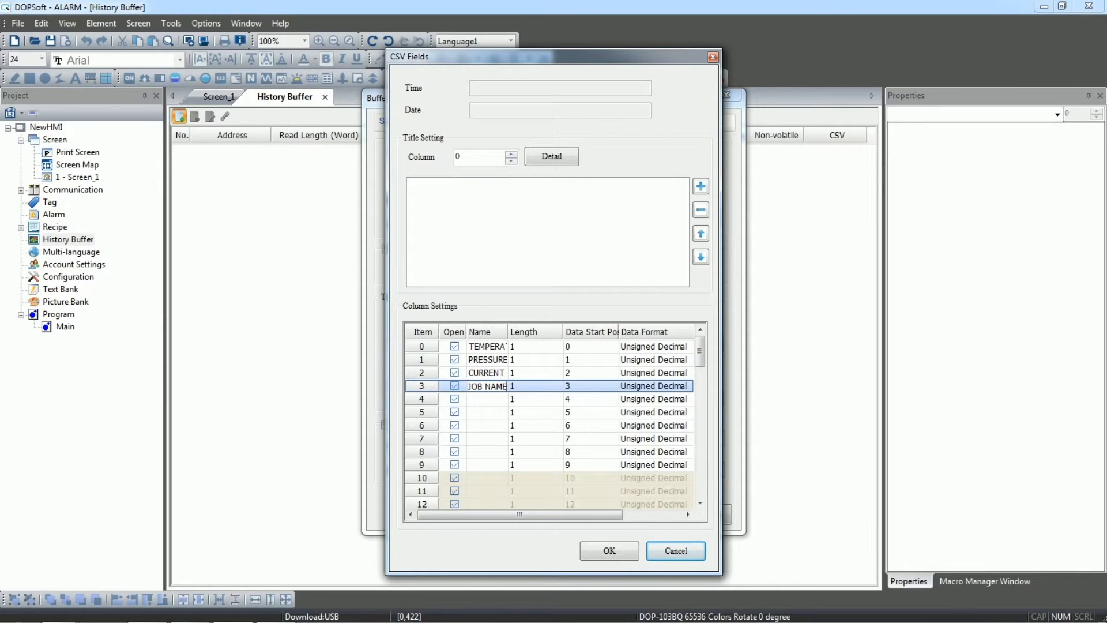
Examine the TEMPERATURE column's length and data start position against the buffer's sampling address
left_click(540, 348)
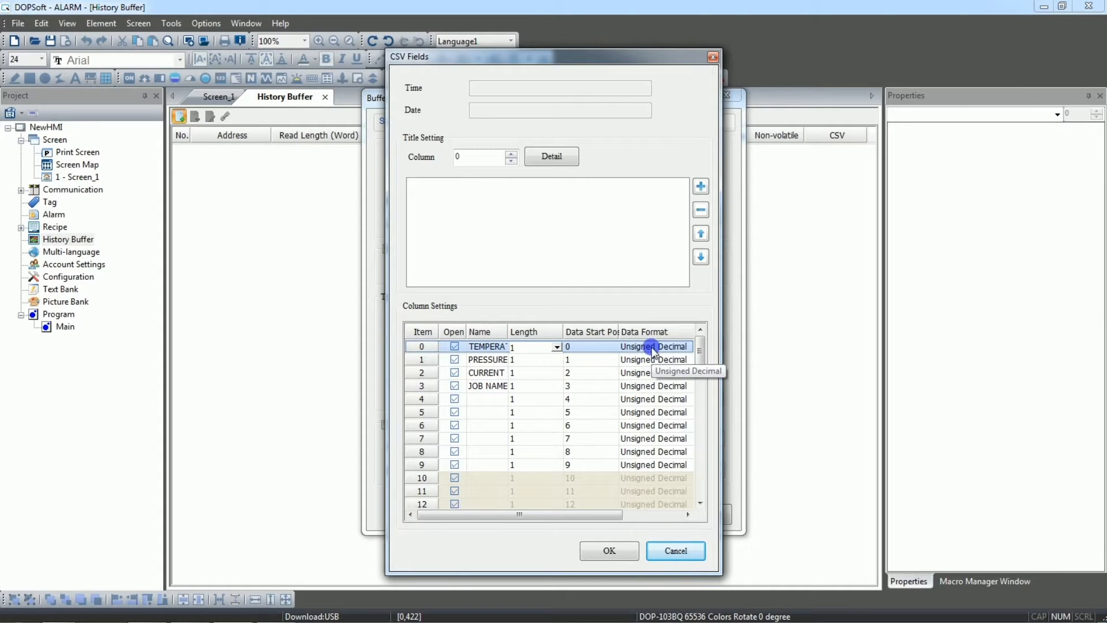
left_click(556, 346)
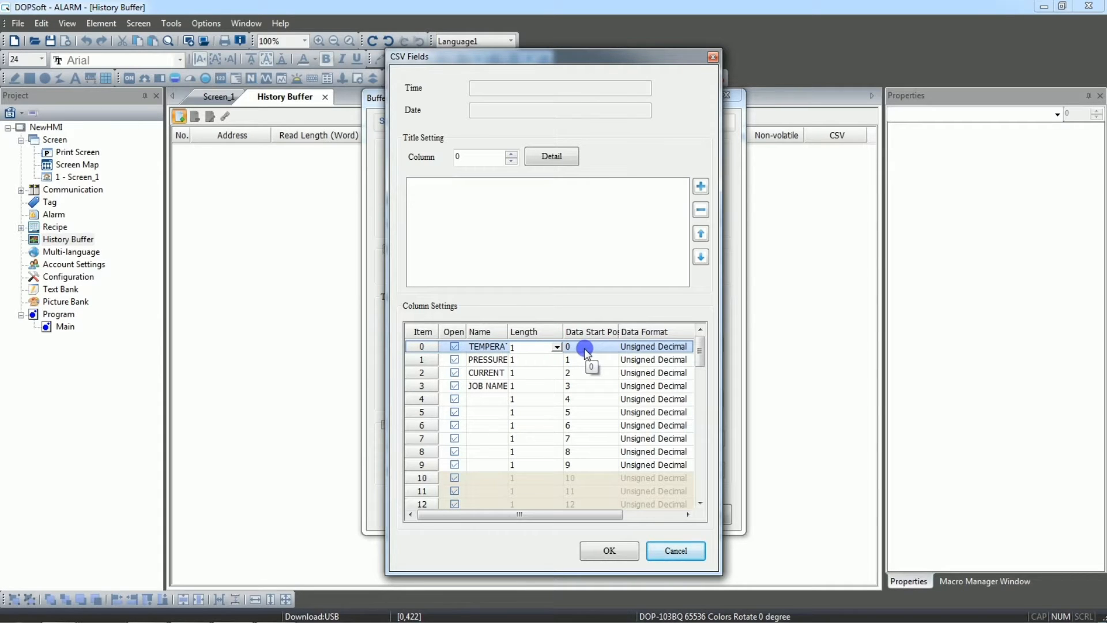
left_click_drag(589, 51, 785, 41)
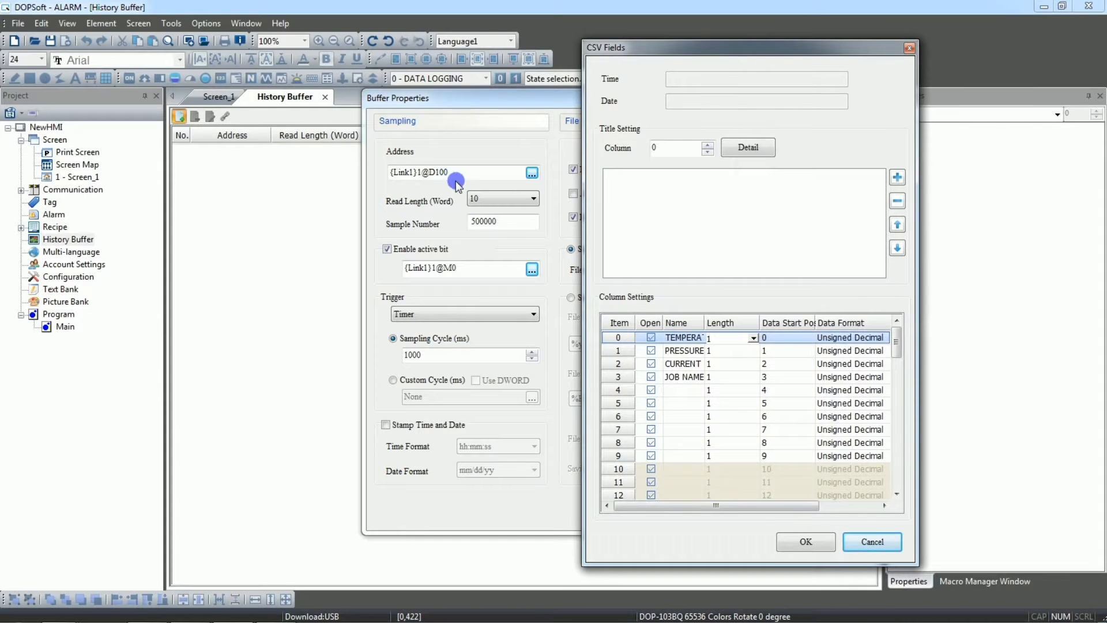
left_click(768, 341)
left_click(769, 340)
left_click(769, 340)
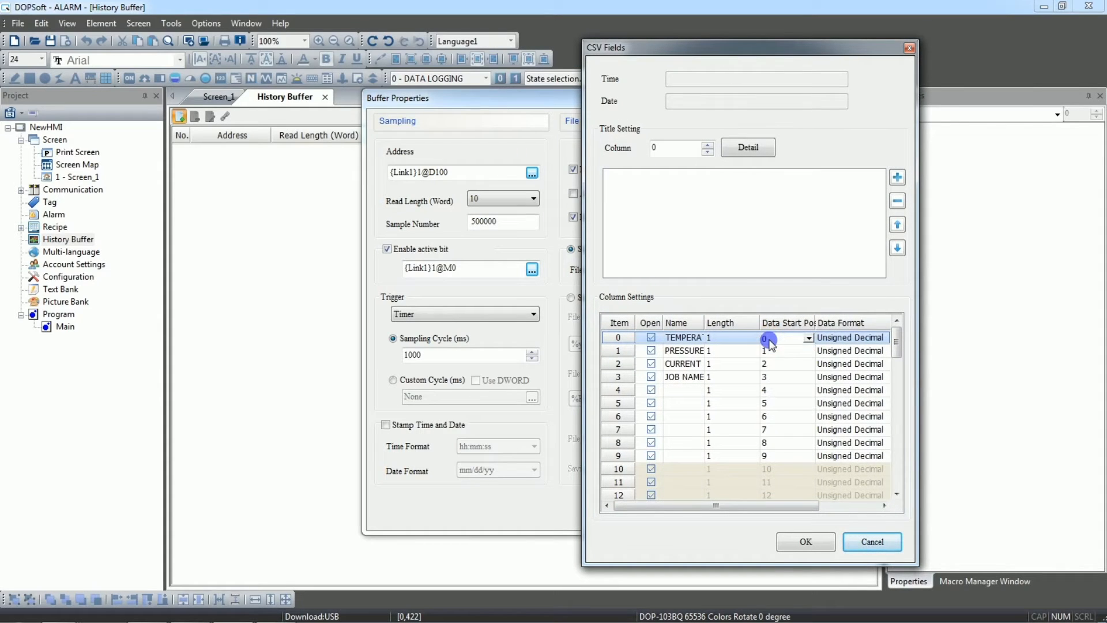
left_click(691, 343)
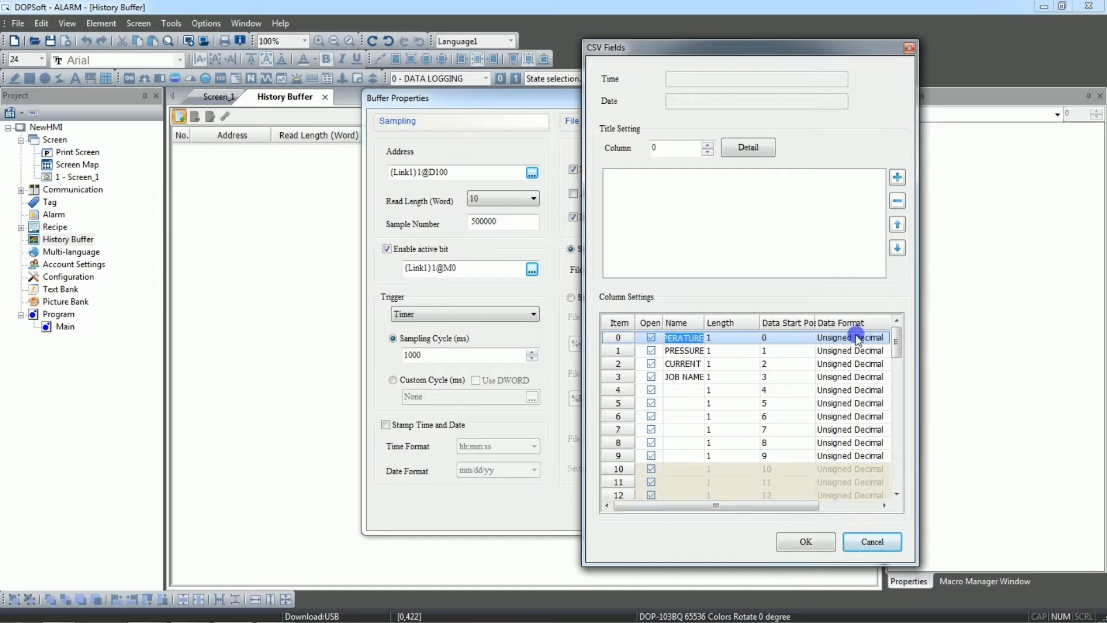
Set the TEMPERATURE column's integer digits to 3
left_click_drag(795, 504, 843, 504)
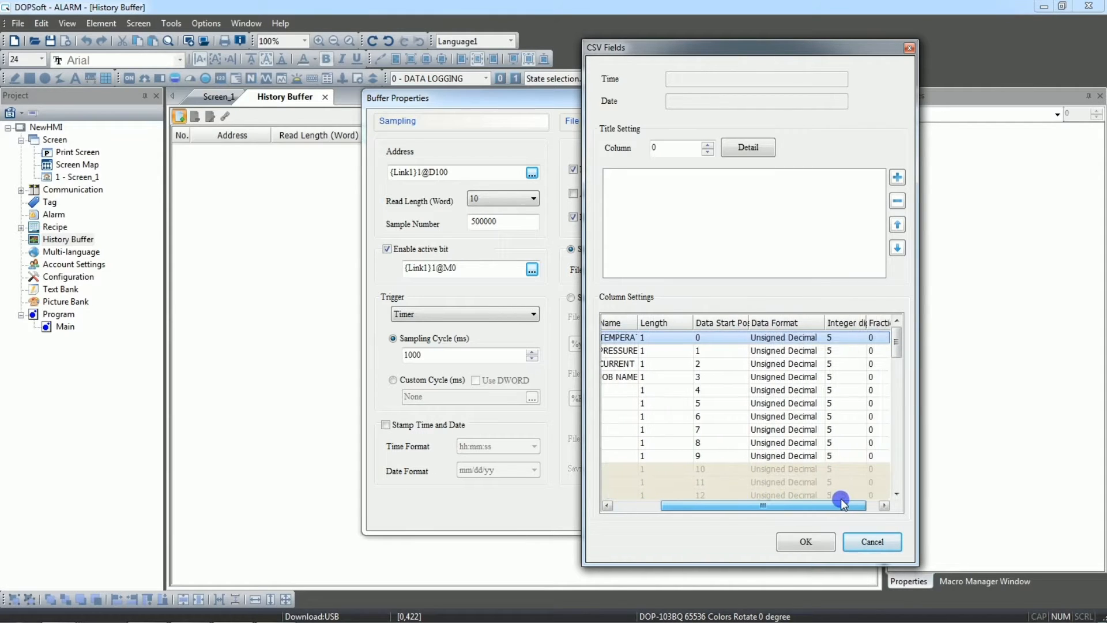
left_click(842, 338)
left_click(837, 383)
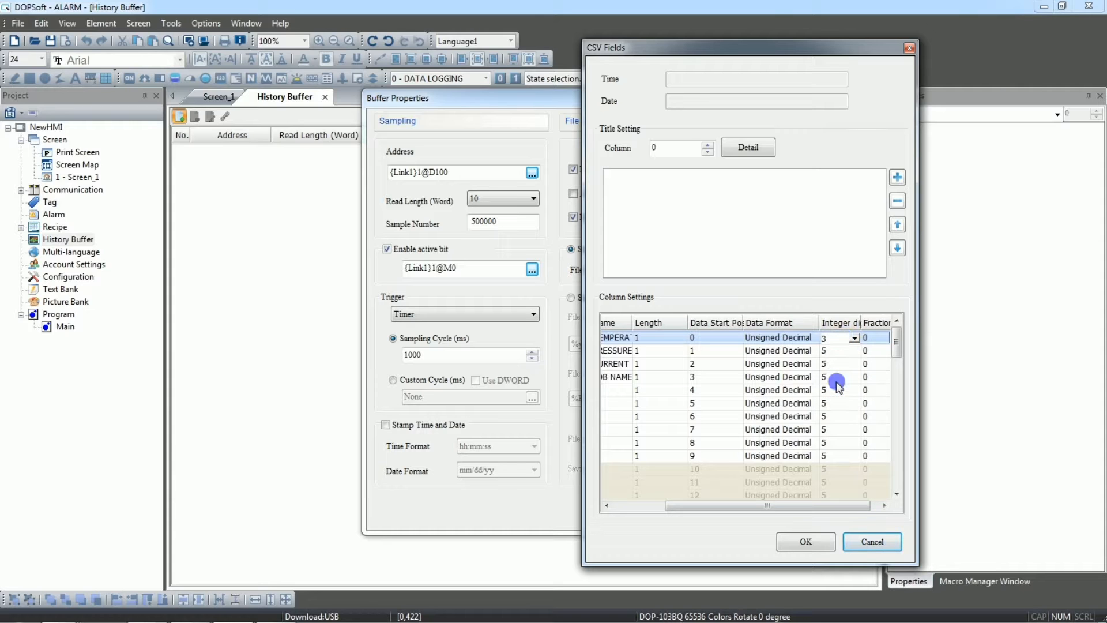
Set the PRESSURE column's length to 2 and its data format to Floating
left_click_drag(704, 504, 665, 513)
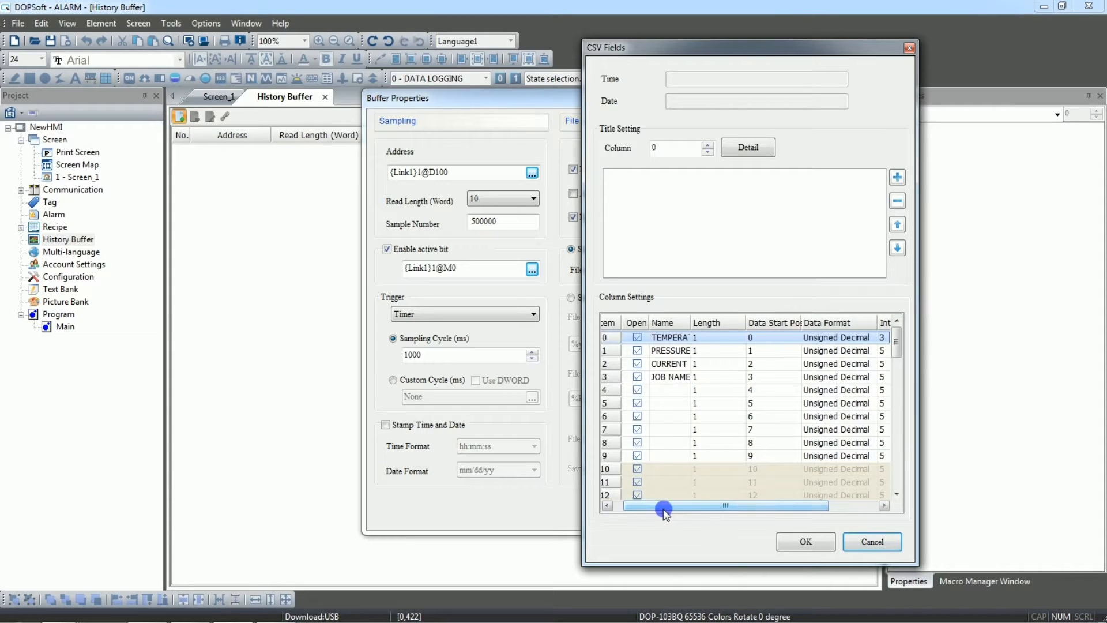
left_click(680, 350)
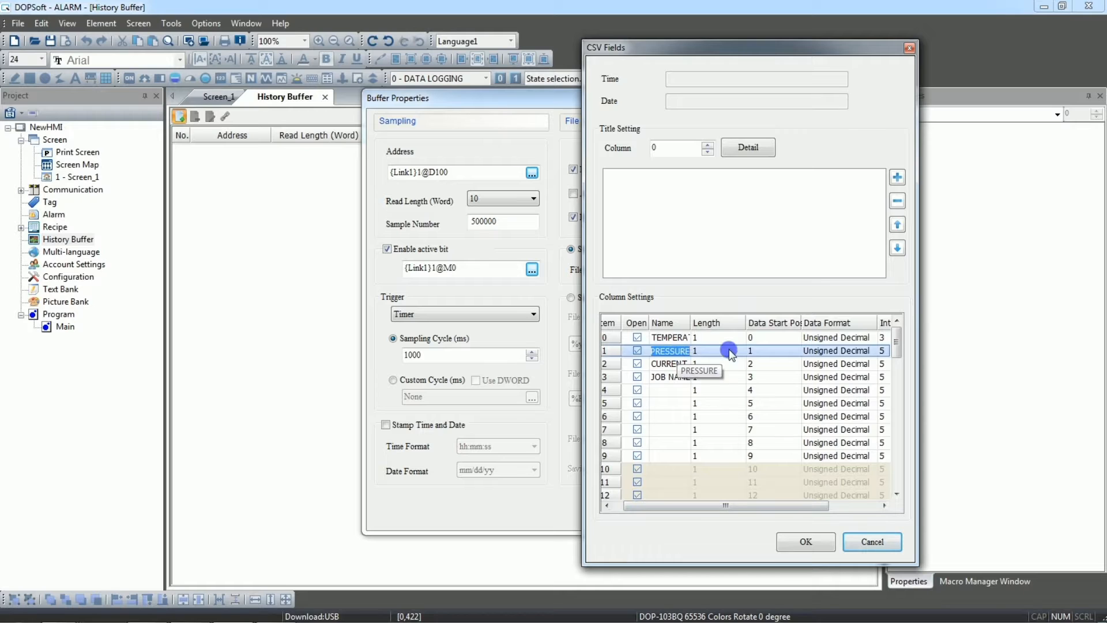
left_click(830, 353)
left_click(830, 353)
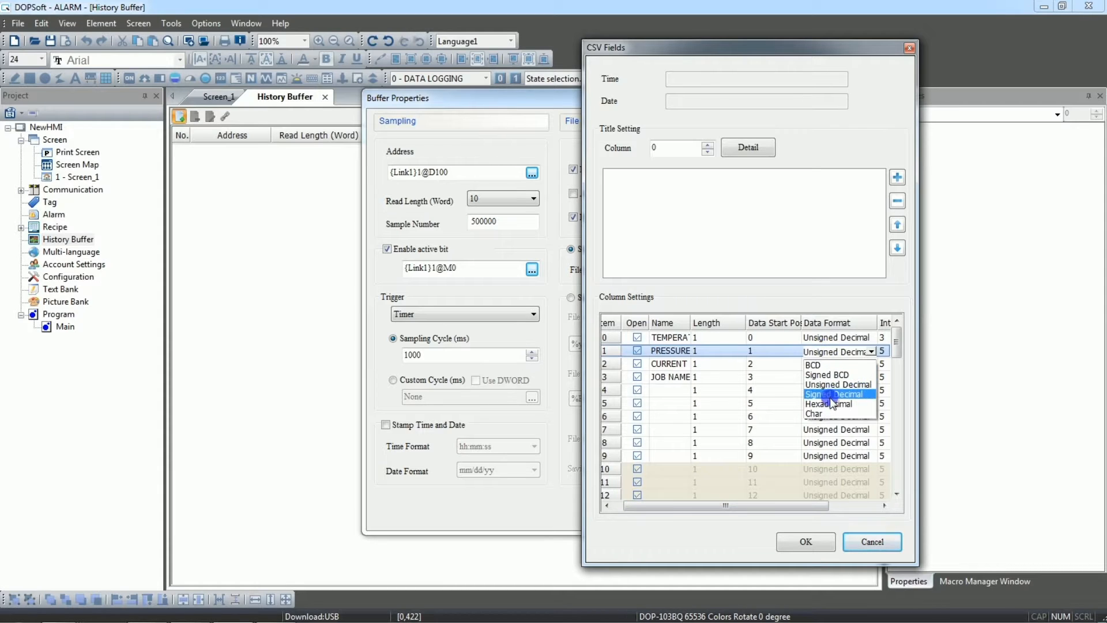
left_click(731, 369)
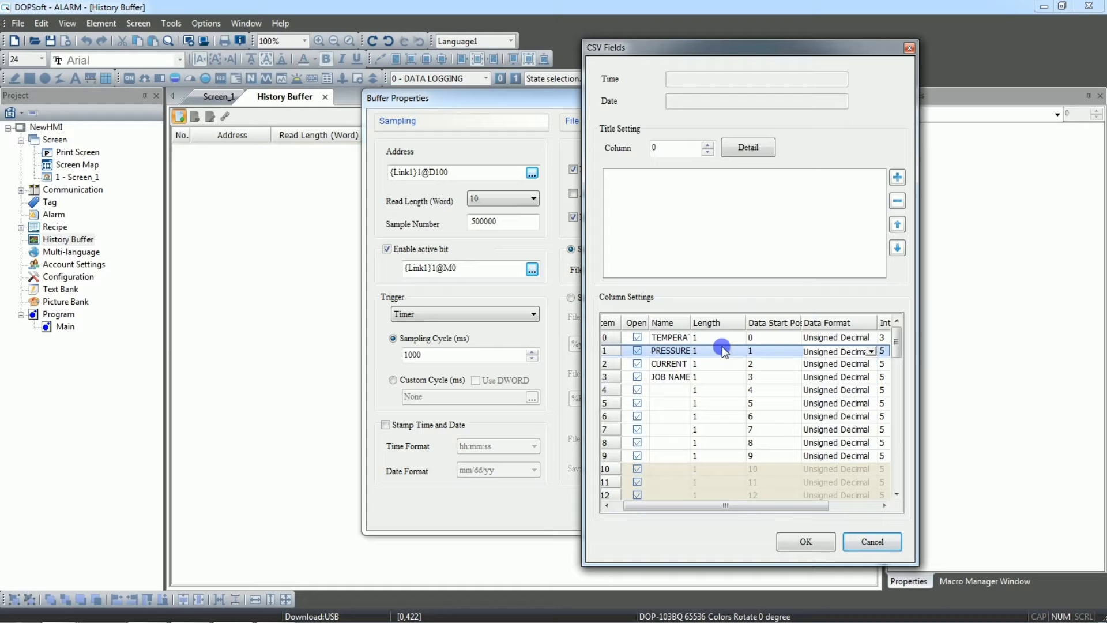
left_click(720, 351)
left_click(721, 381)
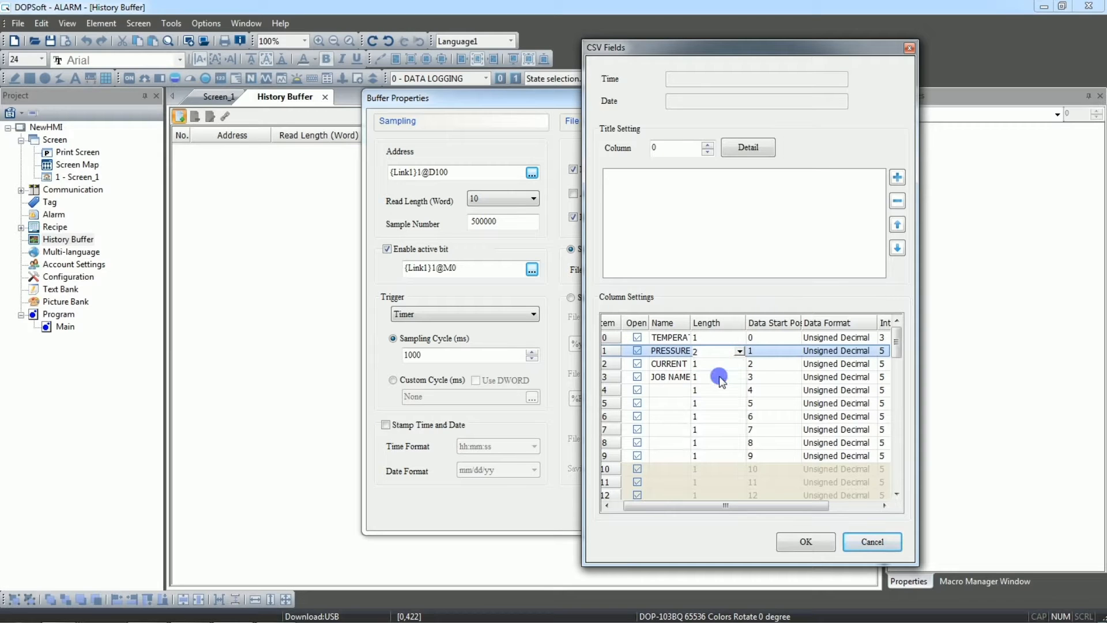
left_click(770, 352)
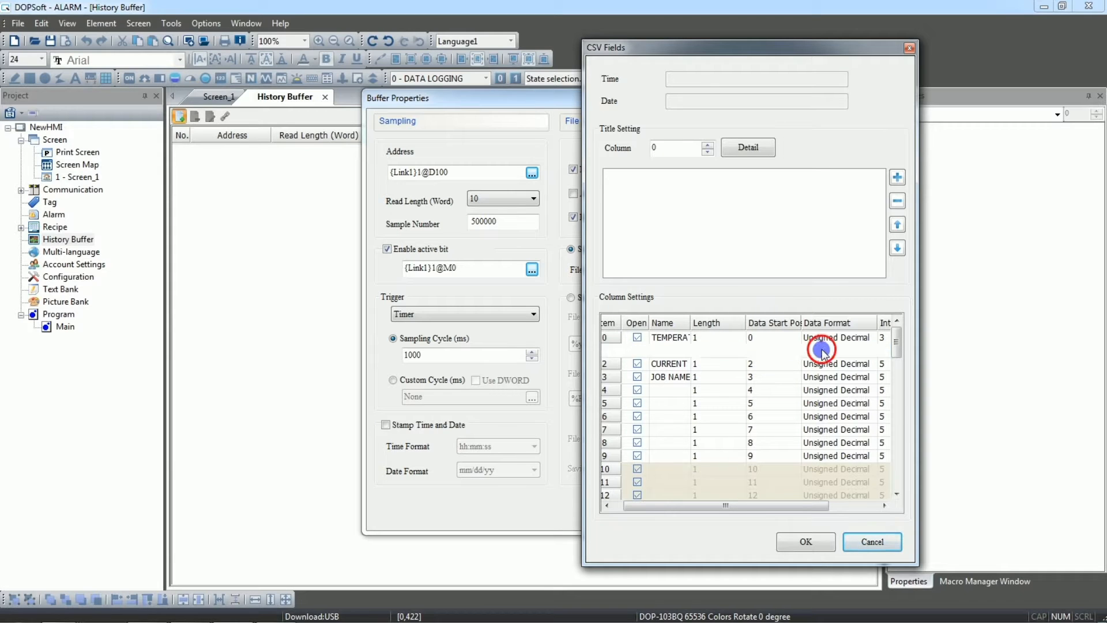
left_click(807, 351)
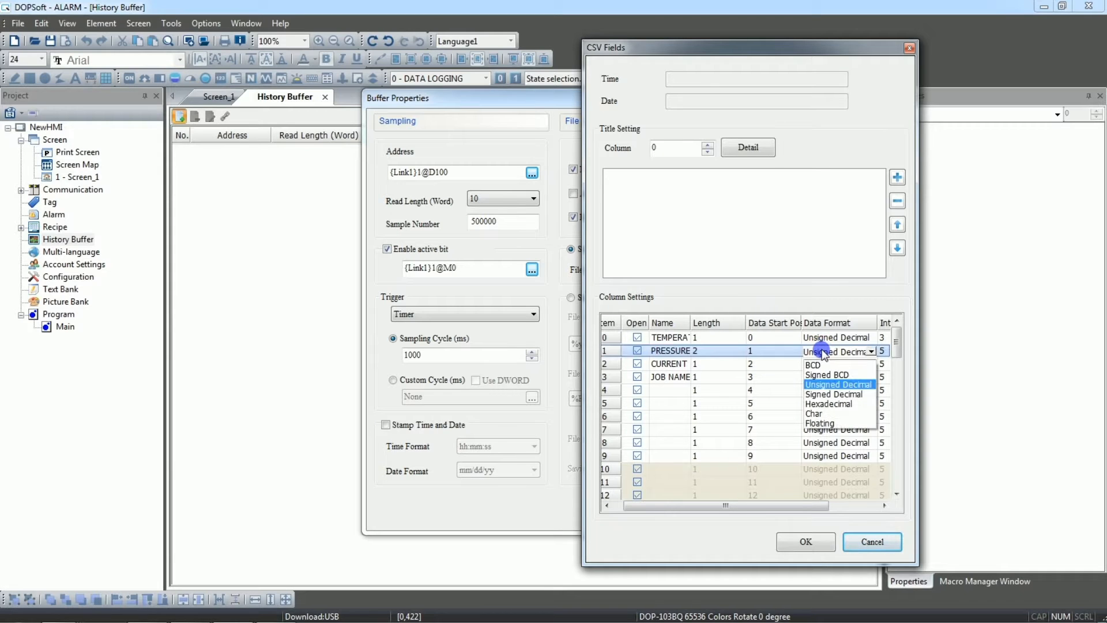
left_click(833, 424)
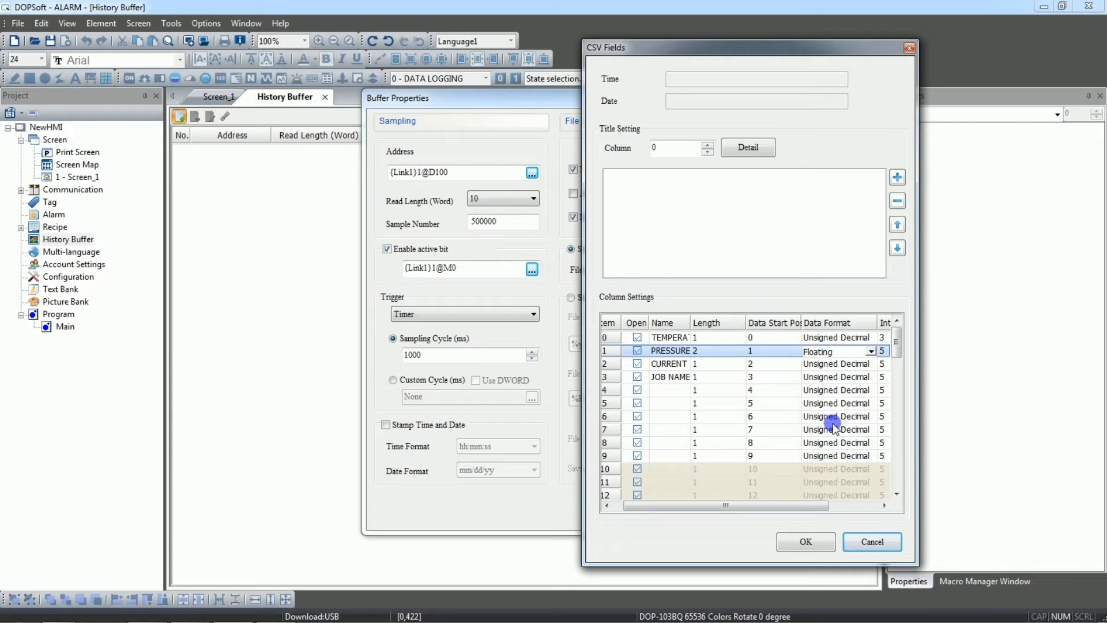
Check the data start positions of the PRESSURE and TEMPERATURE columns
left_click(771, 350)
left_click(771, 352)
left_click(771, 351)
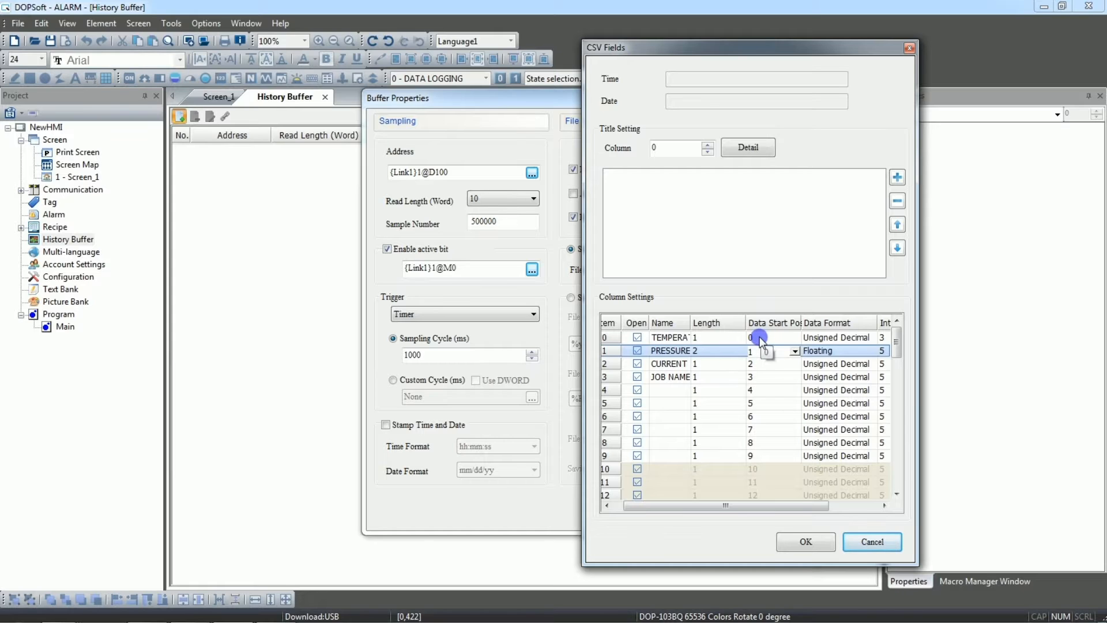
left_click(759, 338)
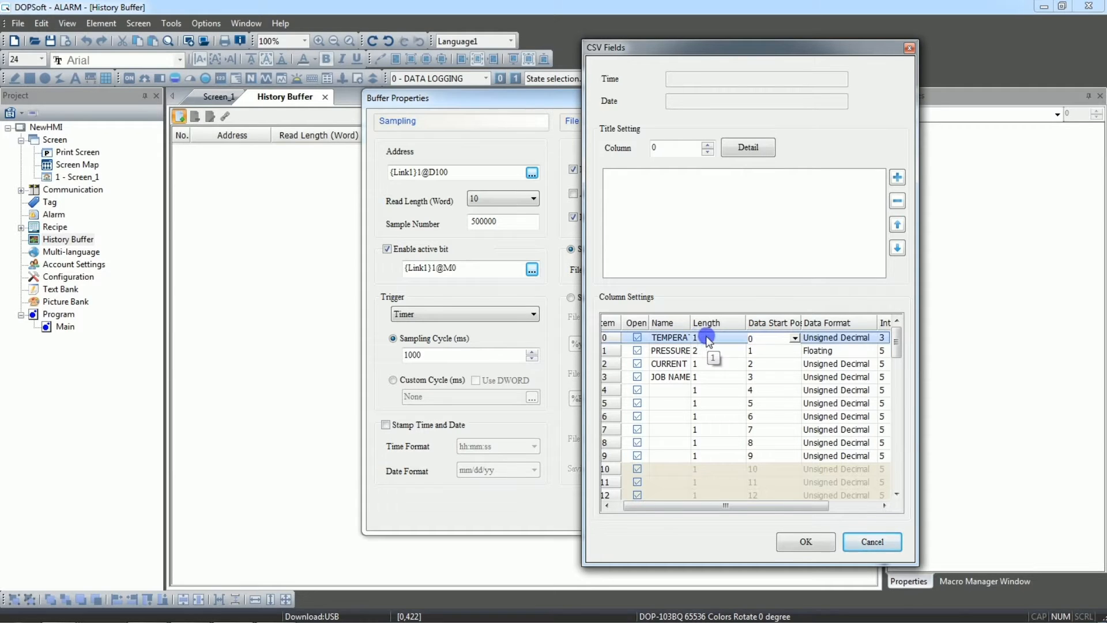
left_click(758, 352)
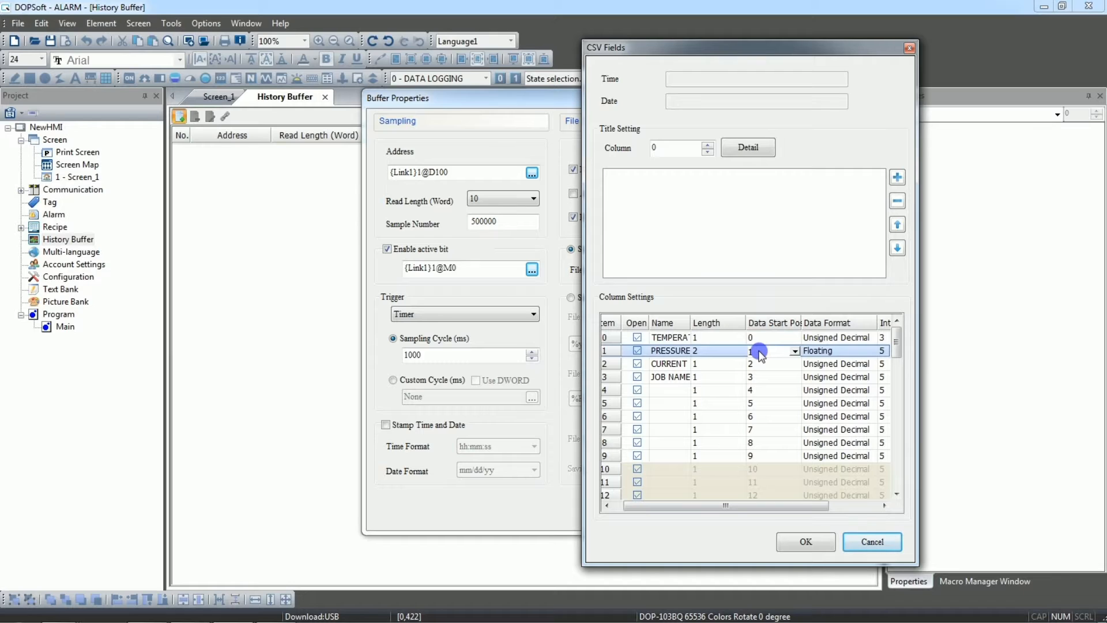
Set the PRESSURE column to 3 integer digits and 2 fractional digits
left_click_drag(754, 505, 817, 507)
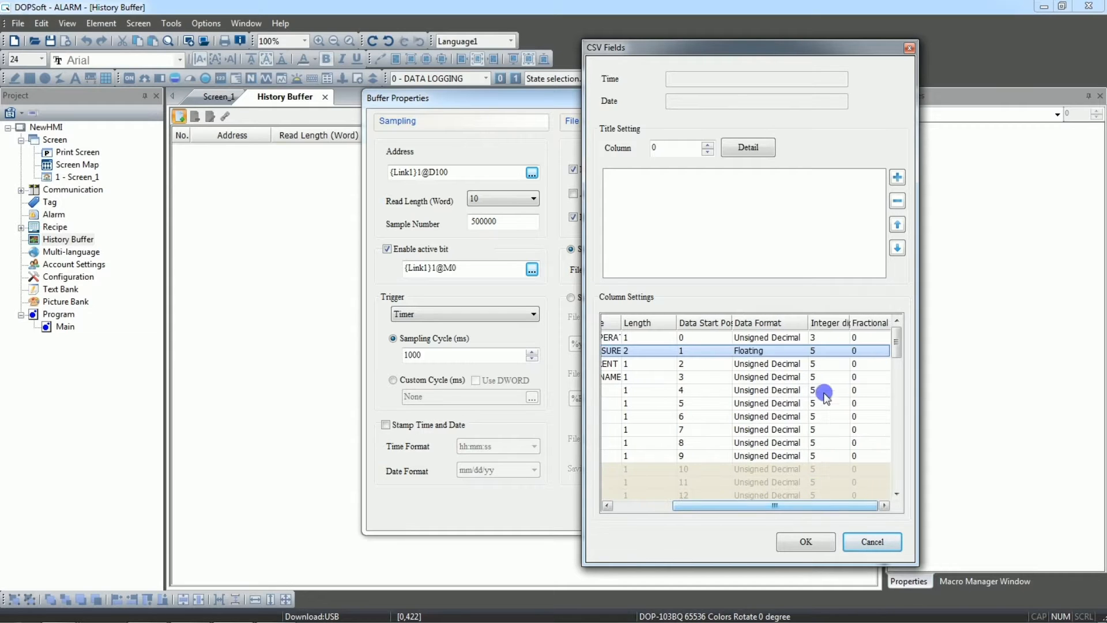
left_click(829, 351)
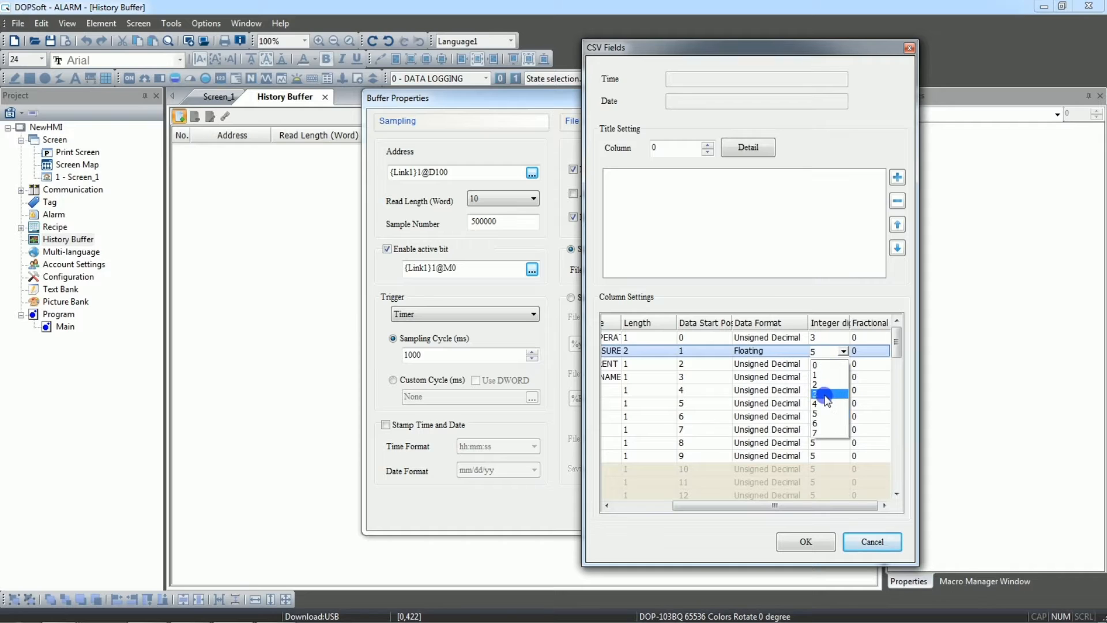
left_click(825, 394)
left_click(882, 351)
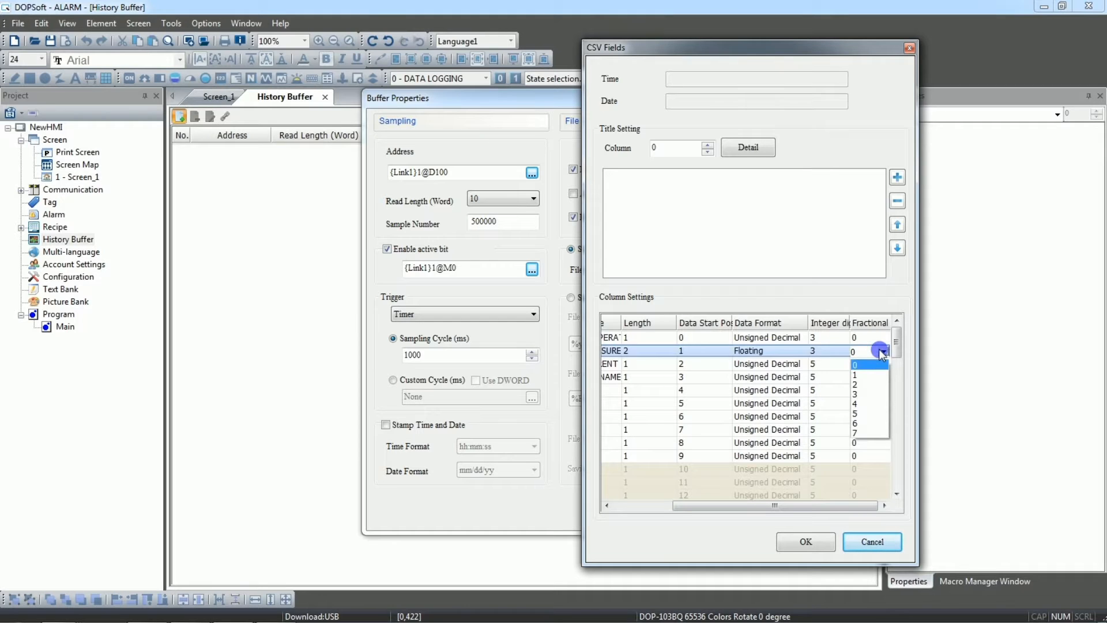
left_click(871, 384)
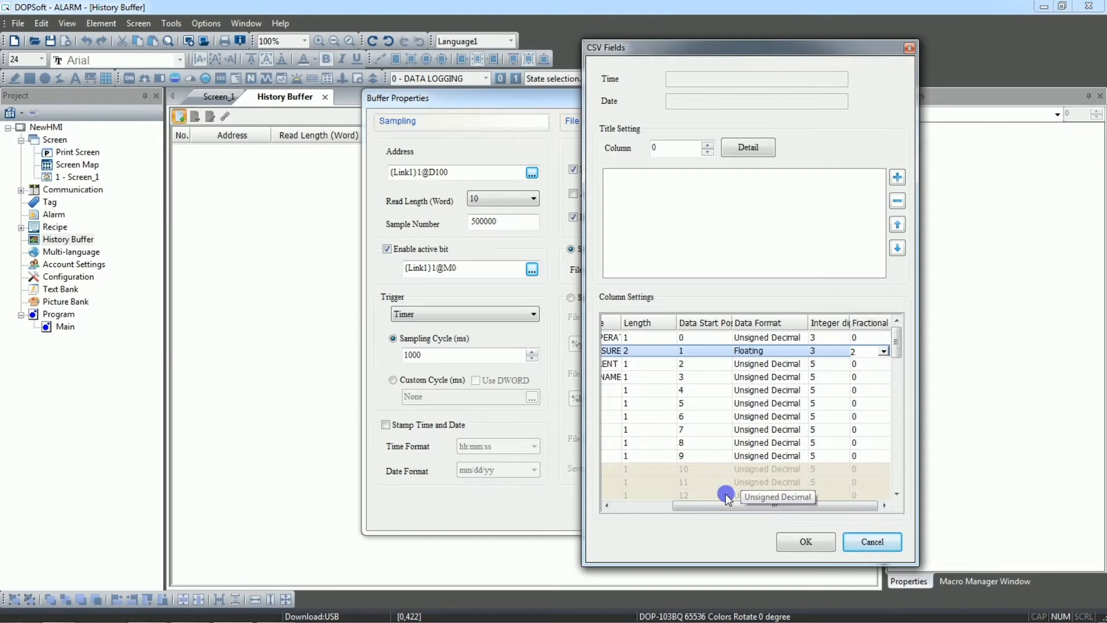
Set the CURRENT column's length to 2 and its data start position to 3
left_click_drag(720, 506, 638, 511)
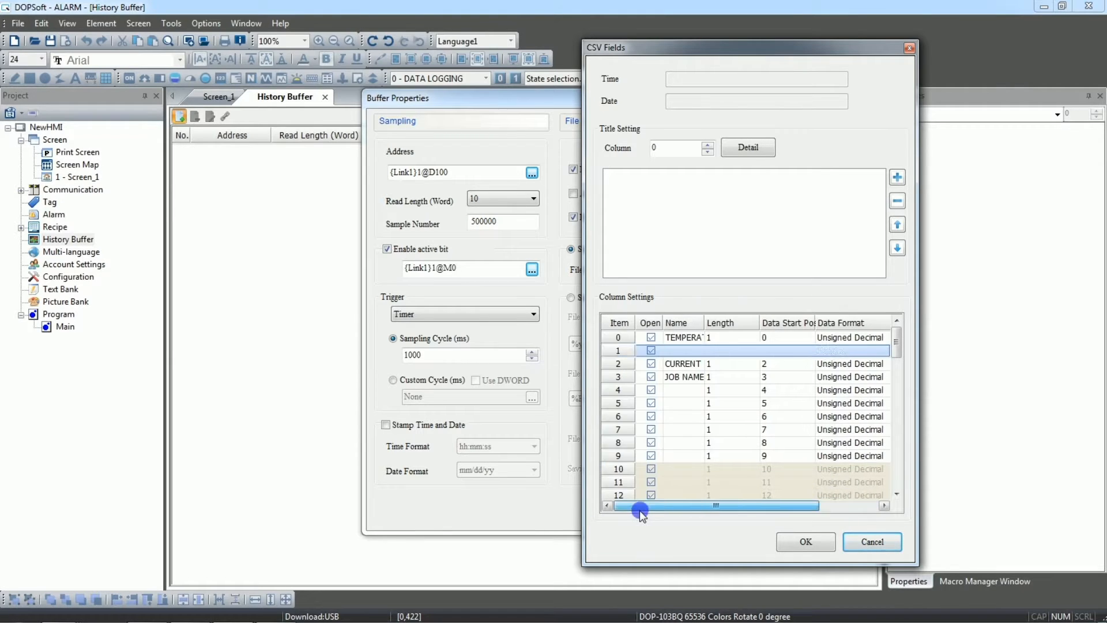
left_click(722, 365)
left_click(722, 367)
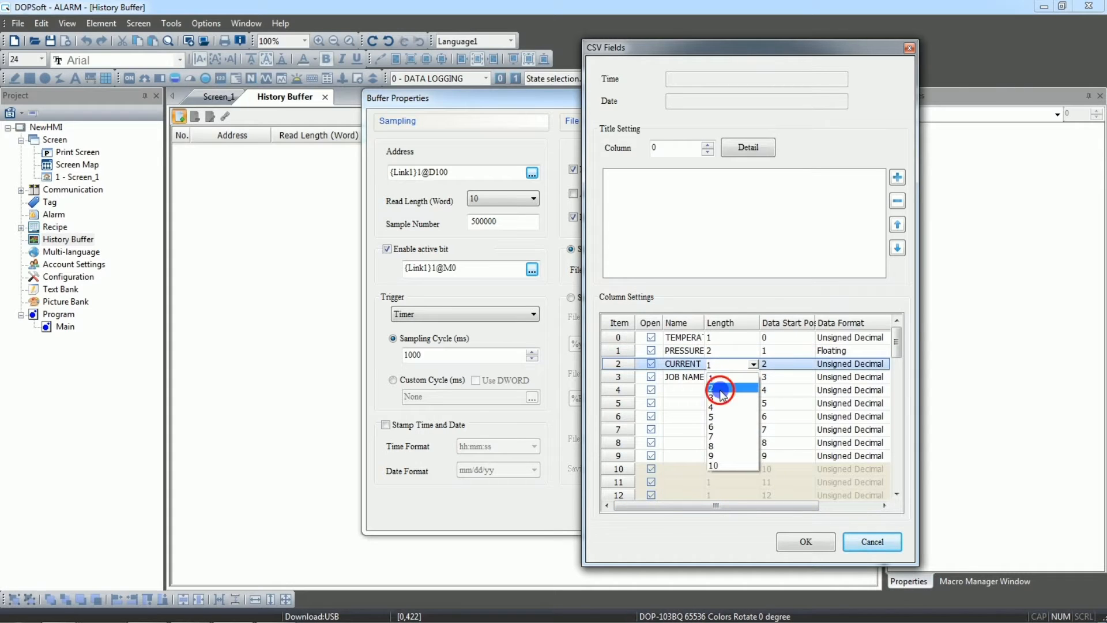
left_click(720, 389)
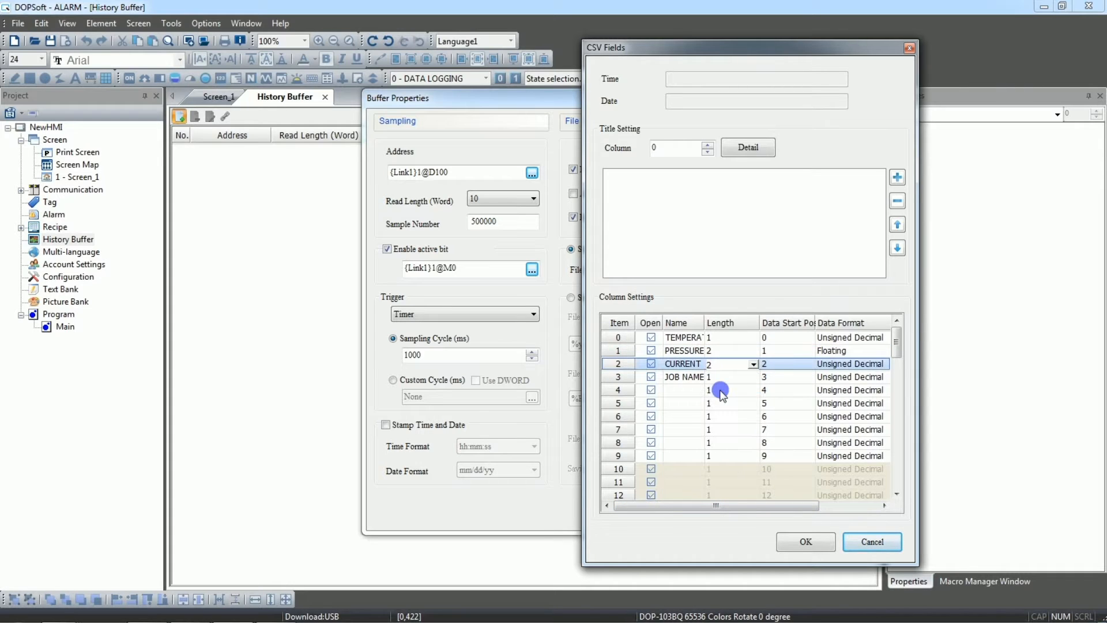
left_click(783, 351)
left_click(778, 364)
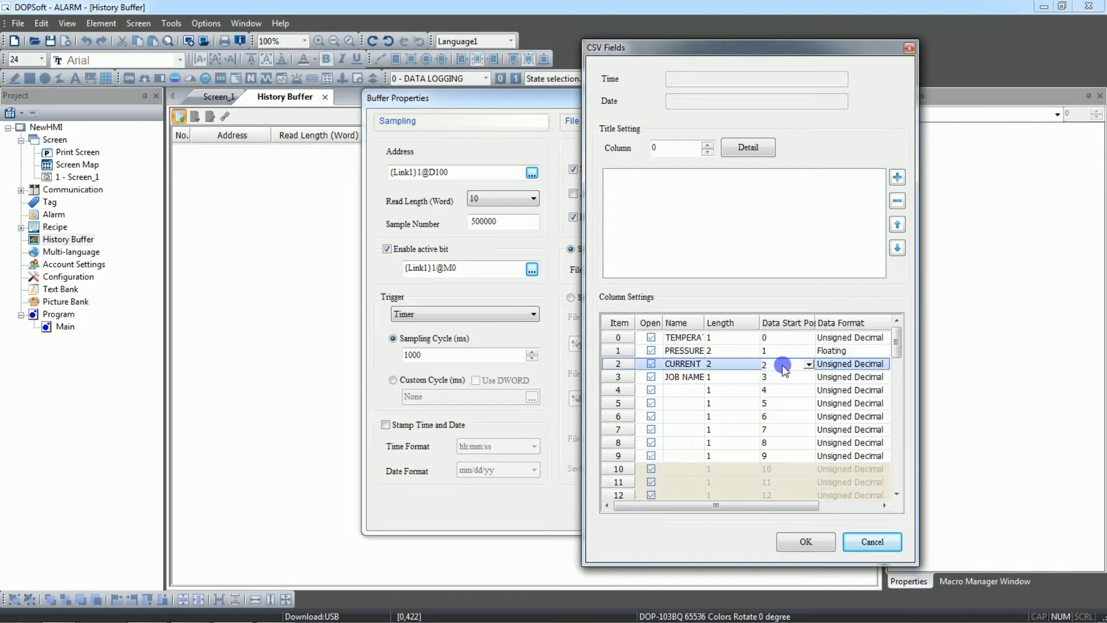
left_click(777, 367)
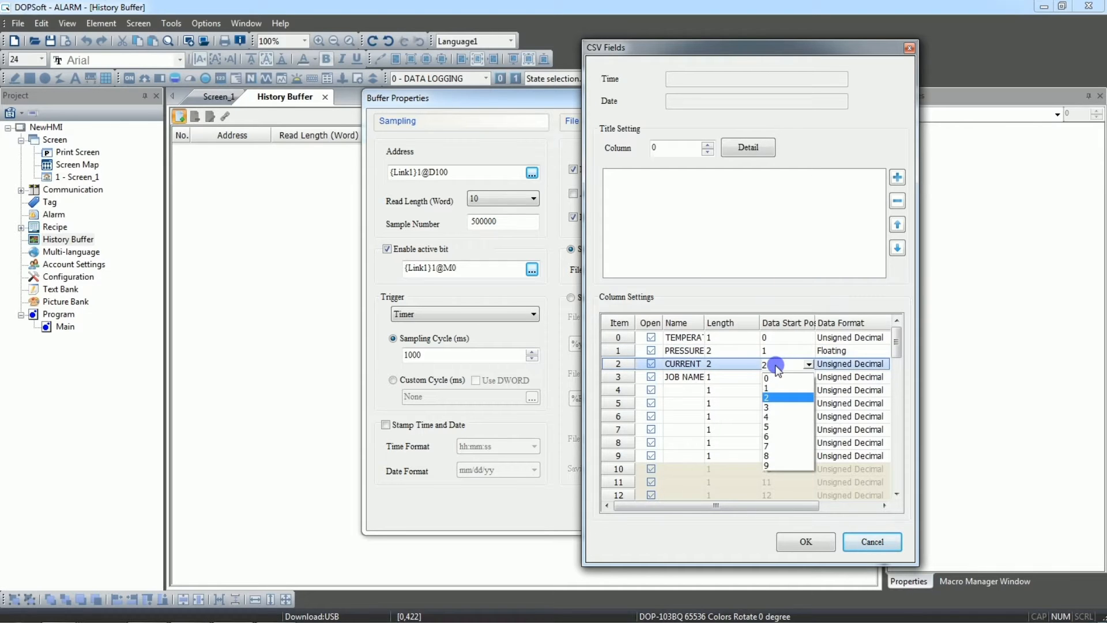
left_click(770, 407)
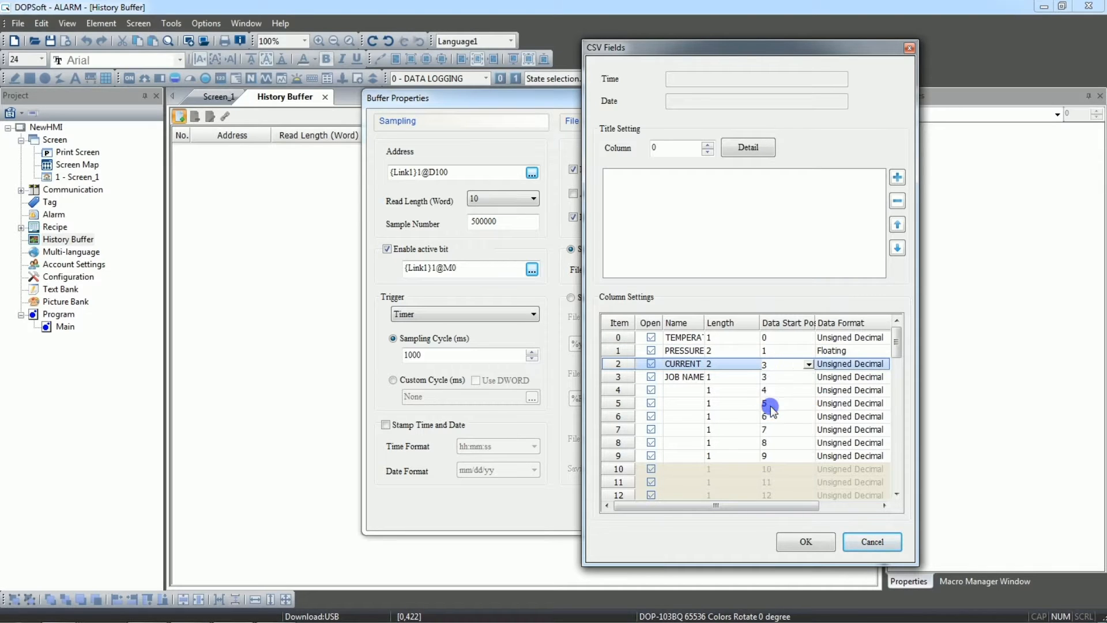
Review the data start positions of the first three columns and set the CURRENT column's data format to Floating
left_click(776, 338)
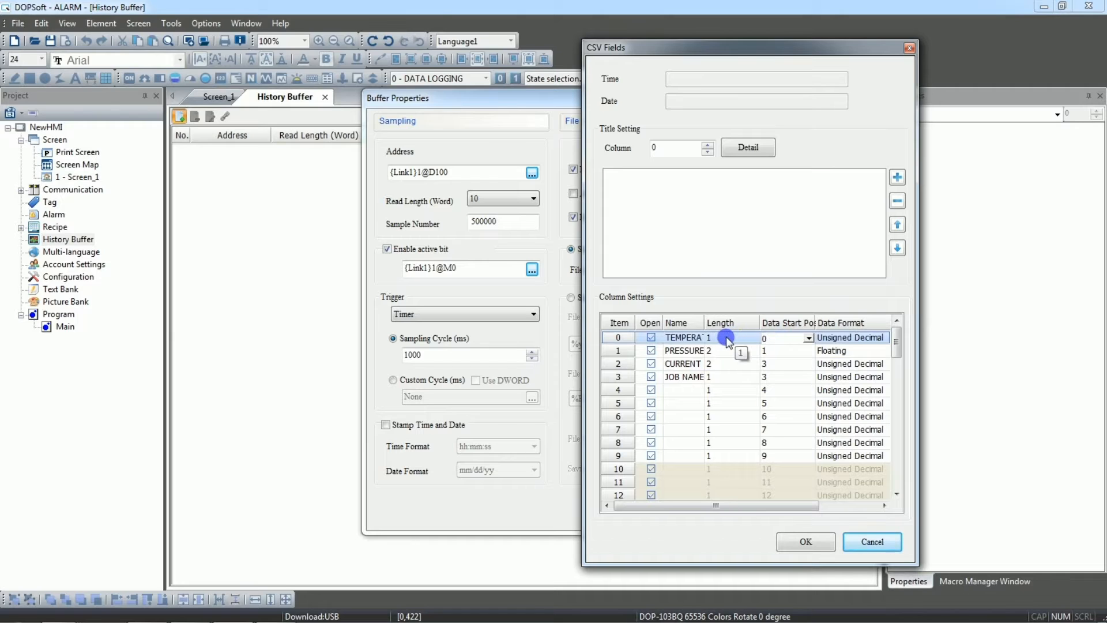
left_click(772, 353)
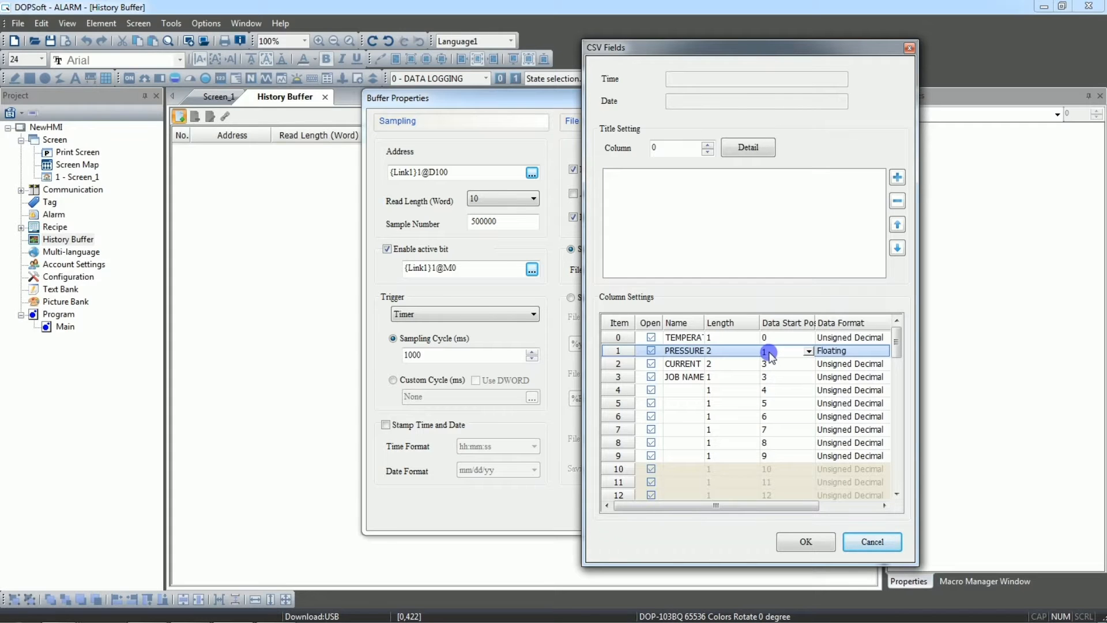
left_click(767, 365)
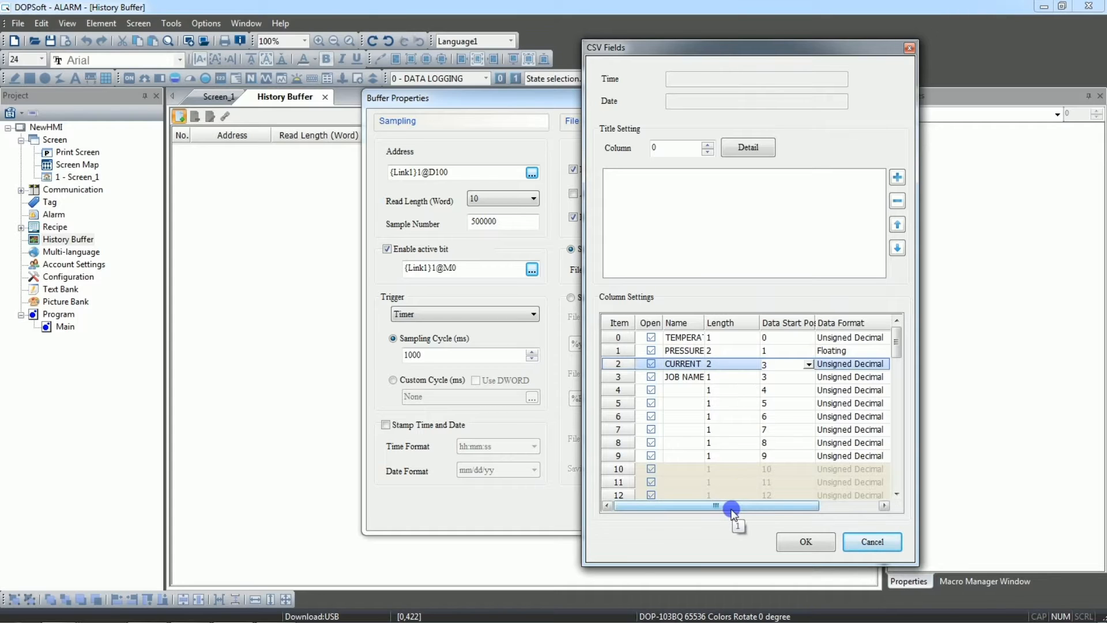
left_click_drag(775, 510, 803, 509)
left_click(842, 364)
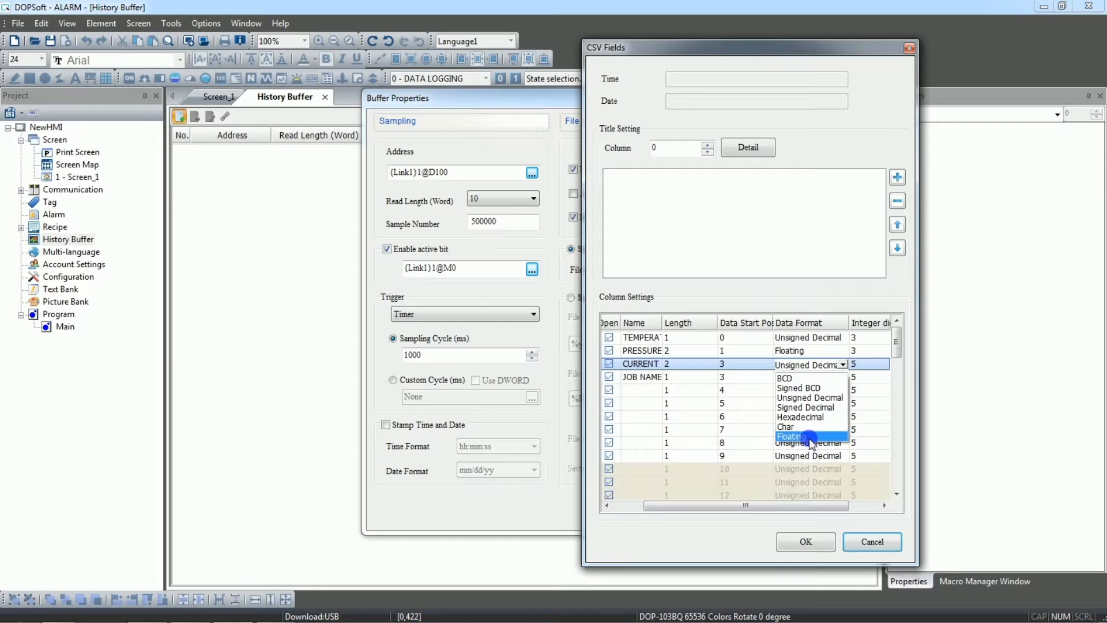
left_click(810, 438)
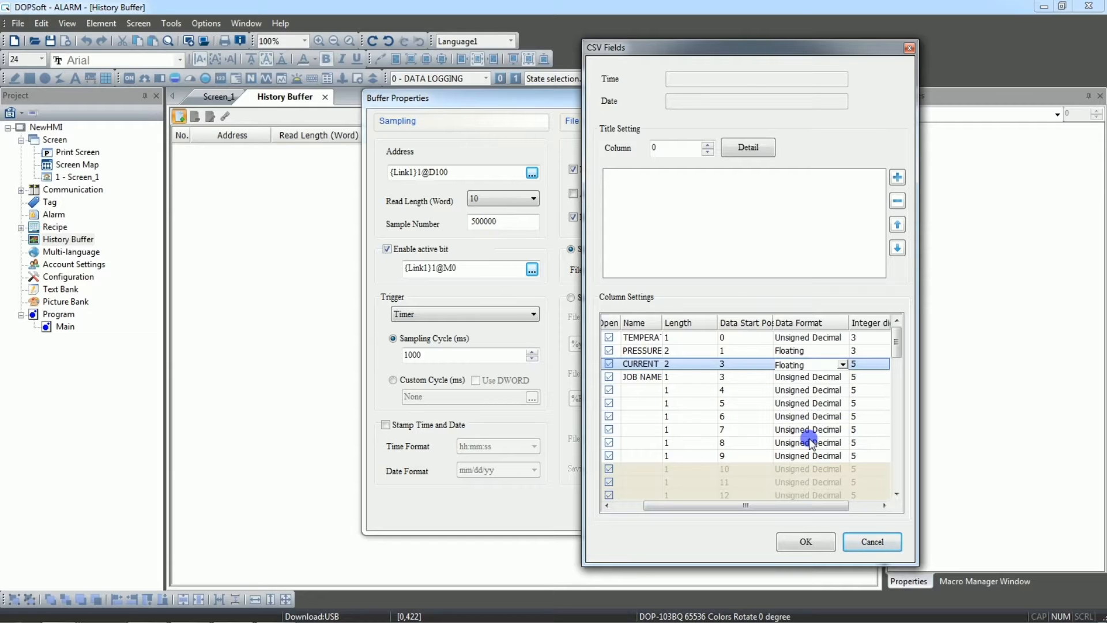
Set the CURRENT column to 3 integer digits and 2 fractional digits
left_click(867, 364)
left_click(843, 365)
left_click(828, 410)
left_click(877, 367)
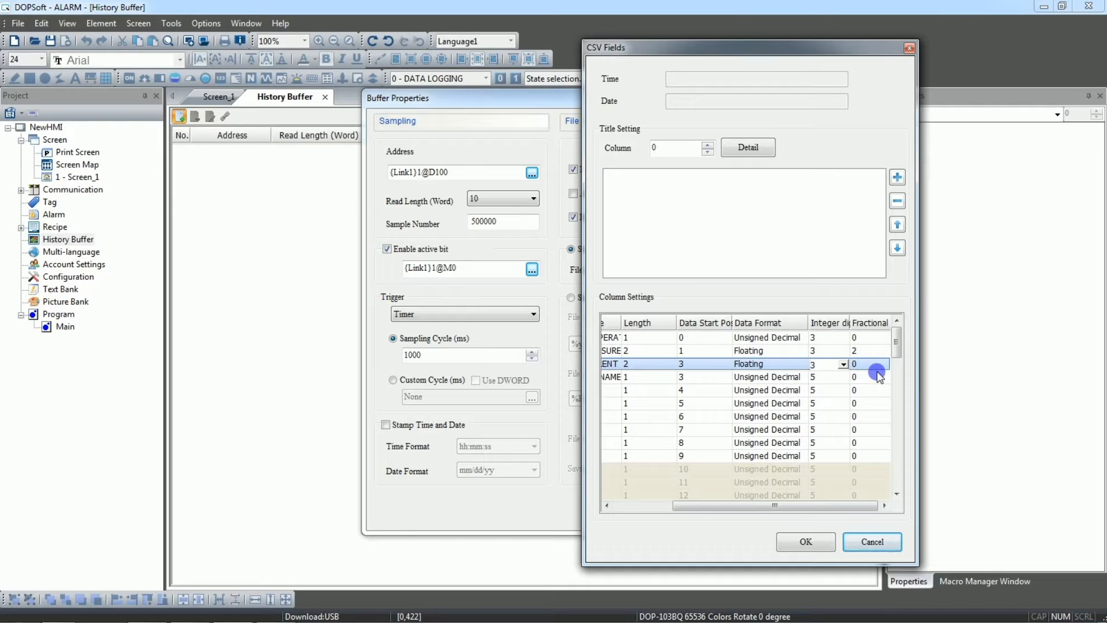
left_click(879, 368)
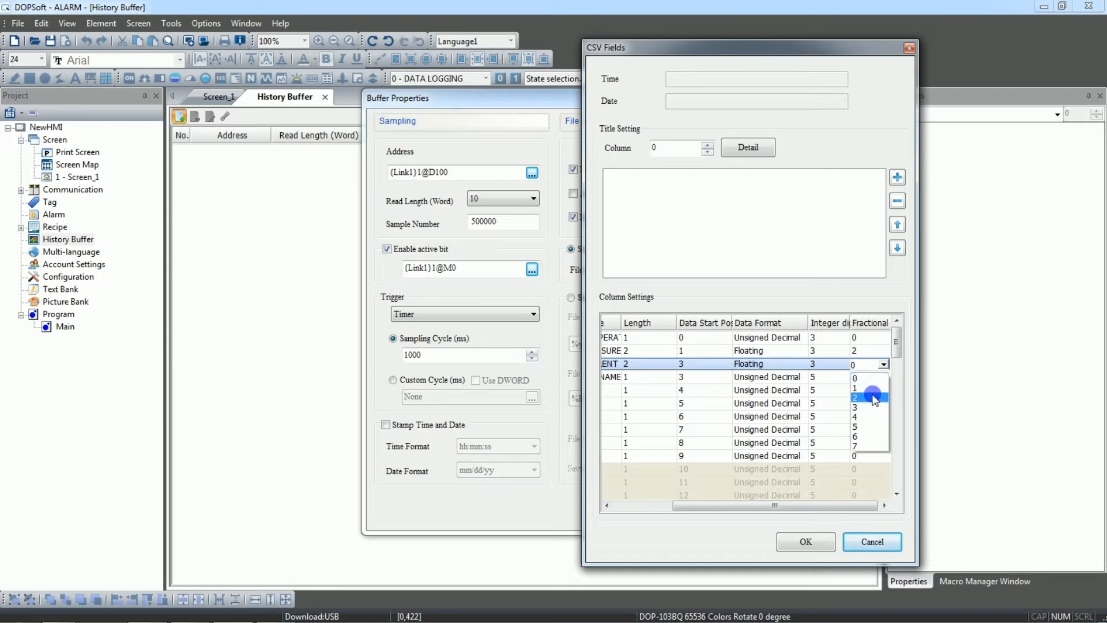
left_click(871, 395)
Set the JOB NAME column's length to 4
left_click_drag(749, 505, 663, 519)
left_click(711, 377)
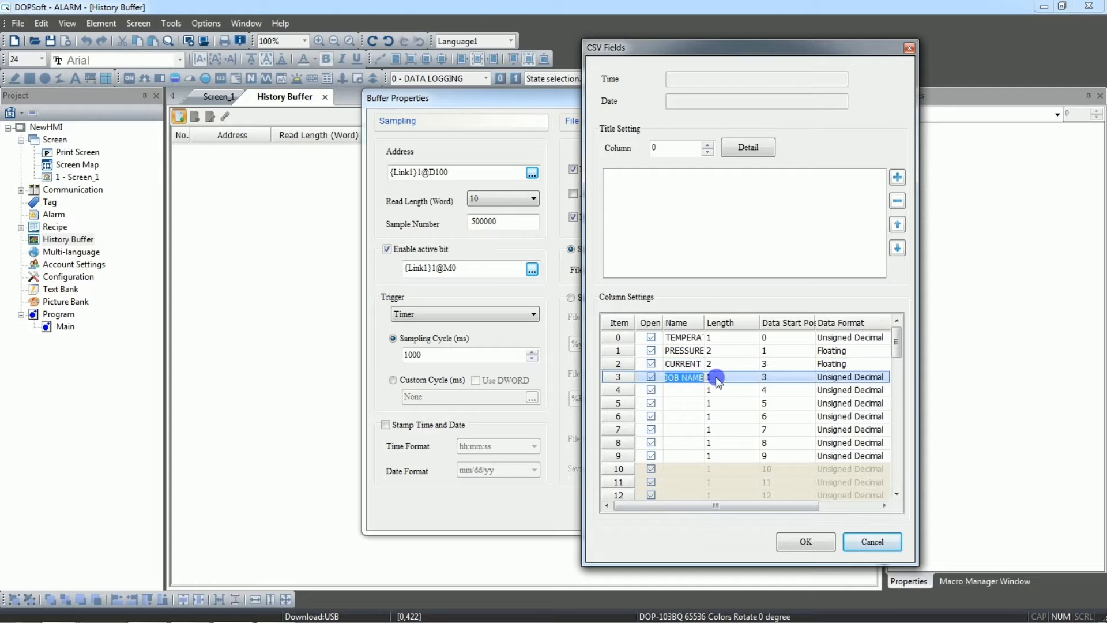
left_click(718, 378)
left_click(718, 378)
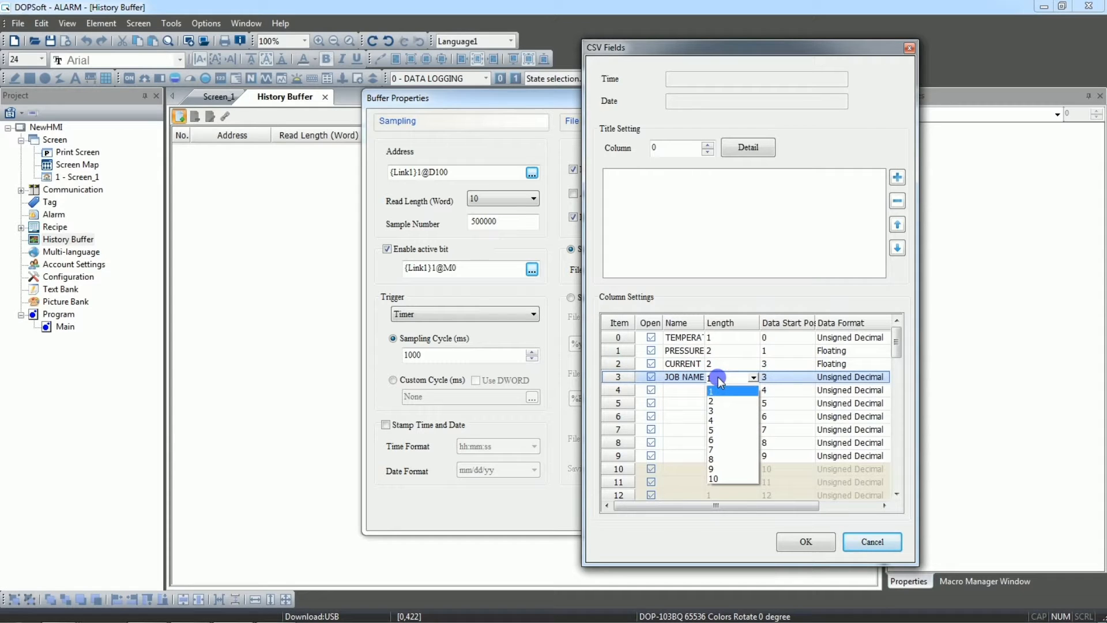
left_click(719, 421)
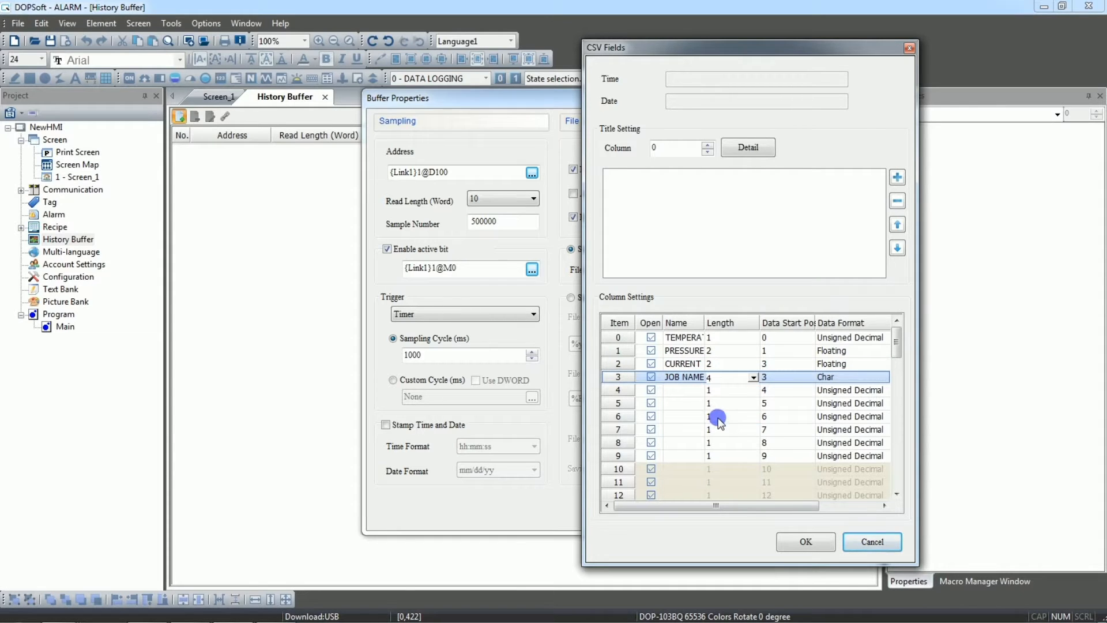
Set the JOB NAME column's data start position to 5 and check its data format
left_click(782, 366)
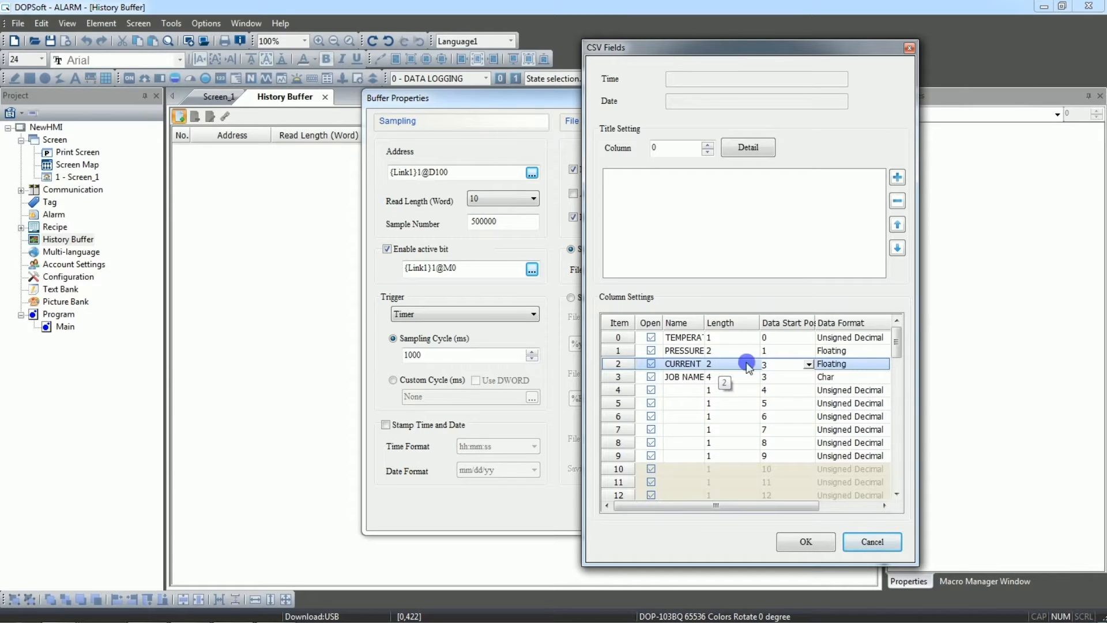
left_click(774, 377)
left_click(773, 378)
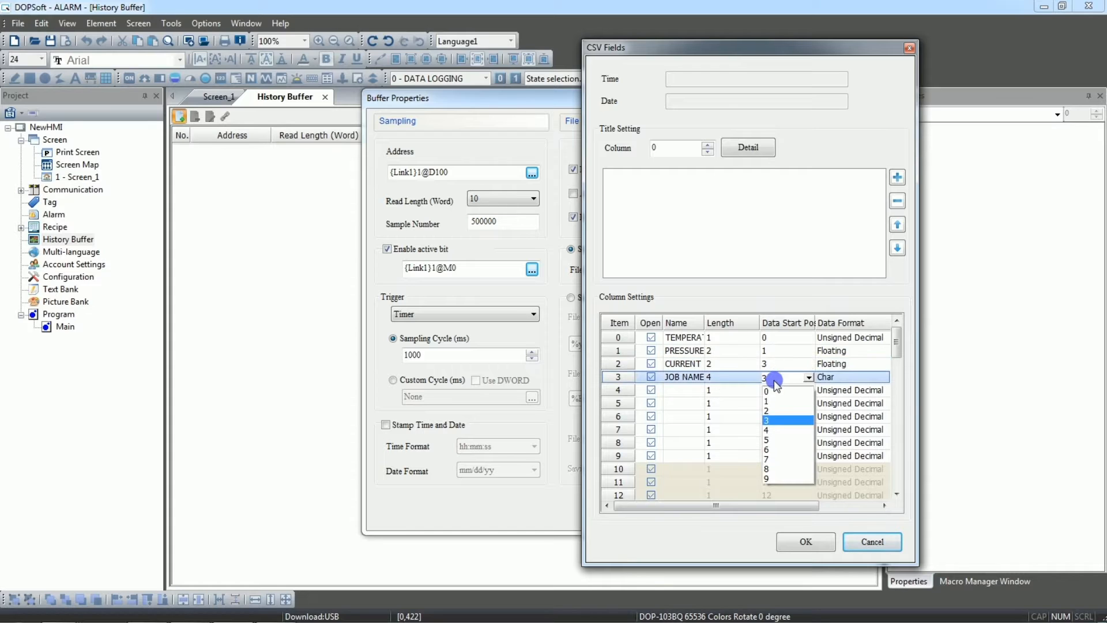
left_click(773, 440)
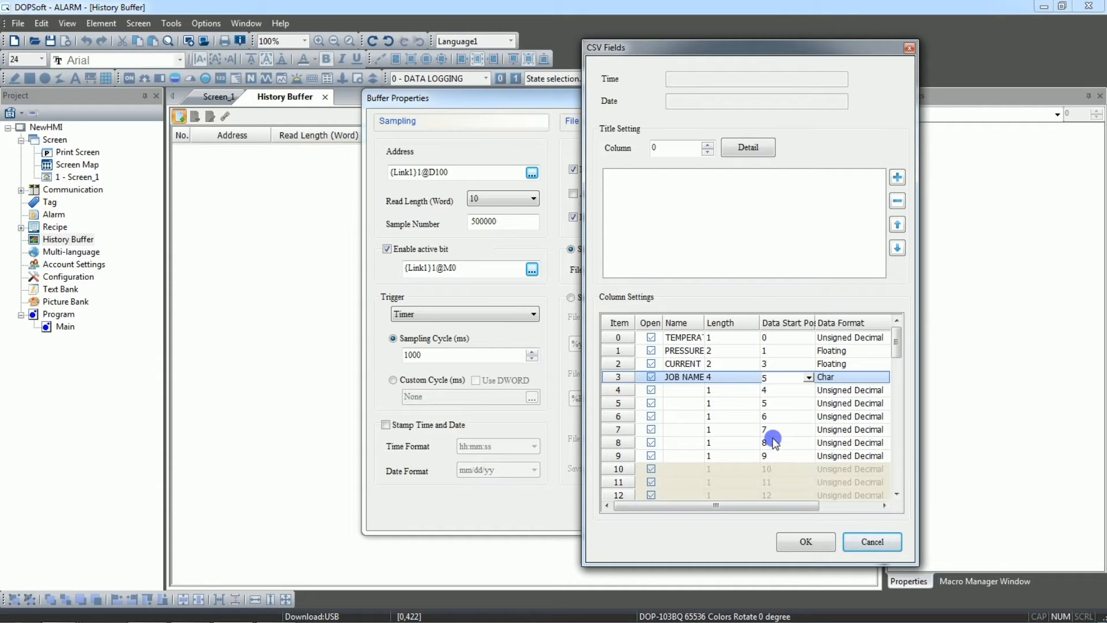
left_click(834, 378)
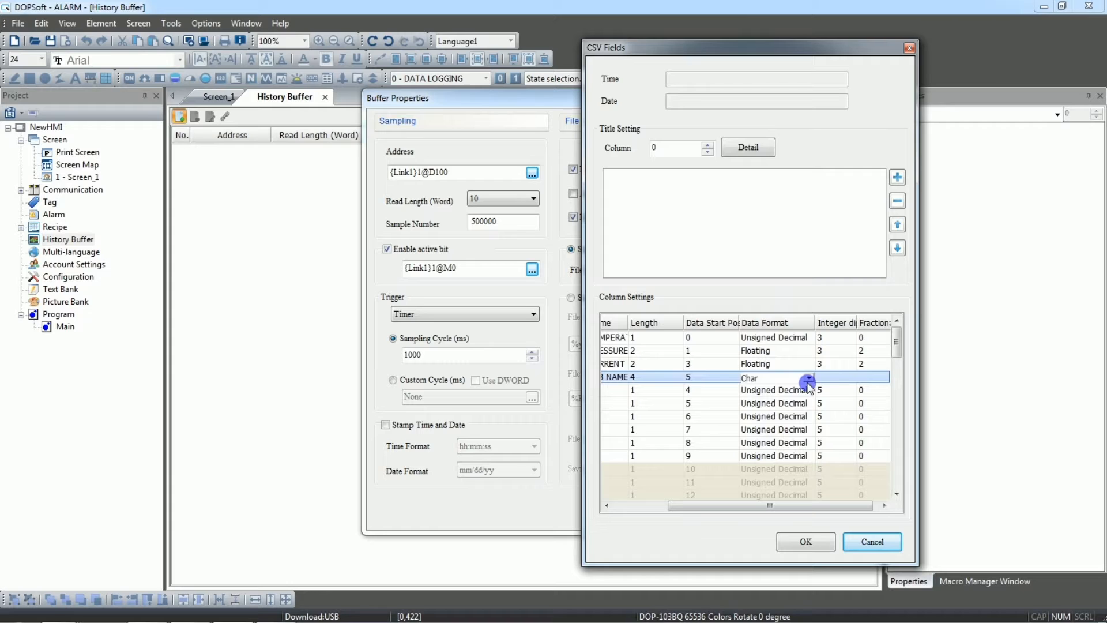
left_click(840, 379)
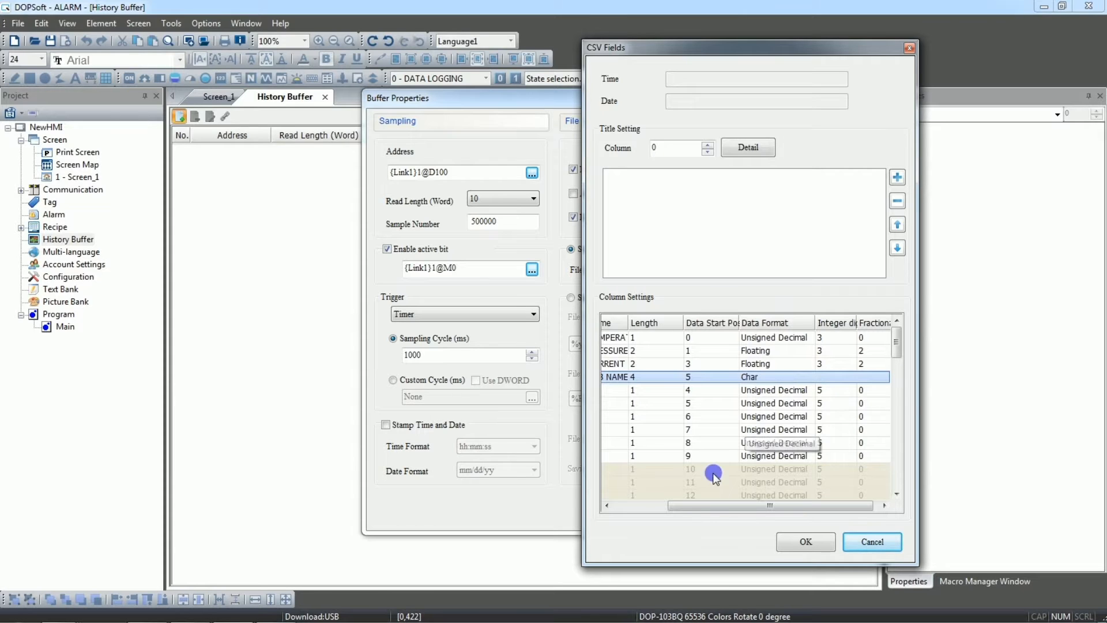
Disable the six unnamed CSV columns, items 4 to 9, leaving only the four named columns open
left_click_drag(702, 510, 674, 507)
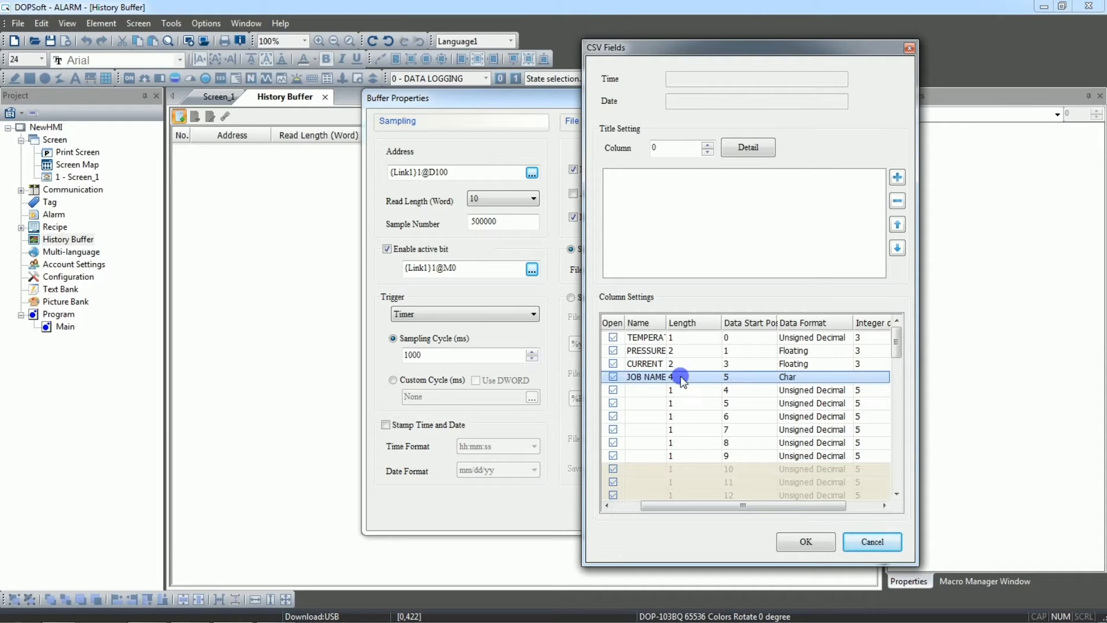
left_click(613, 390)
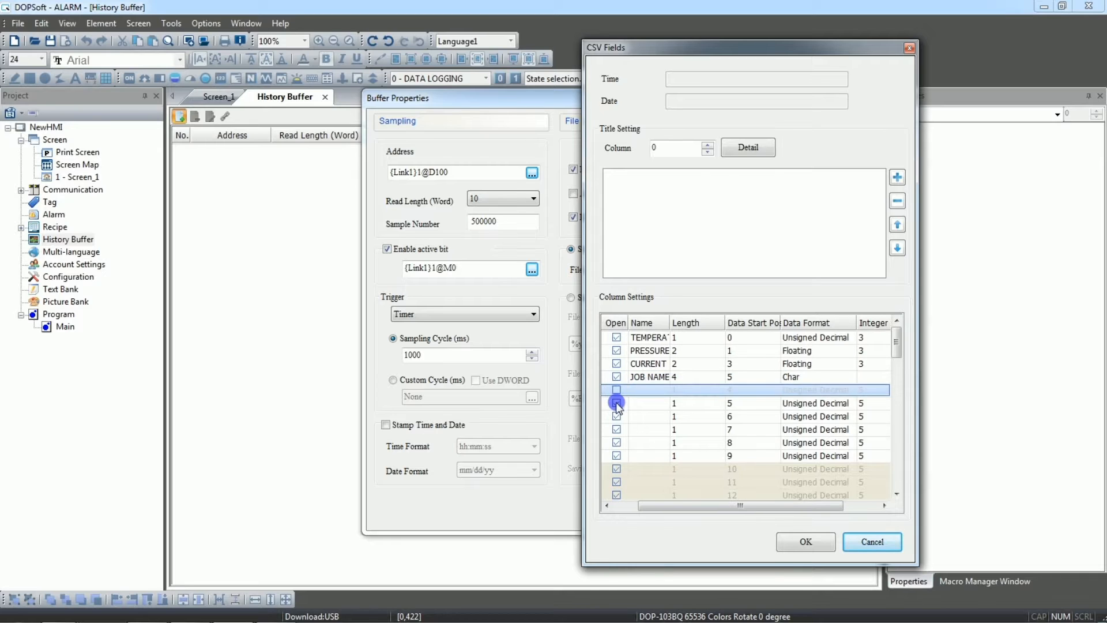
left_click(615, 403)
left_click(616, 417)
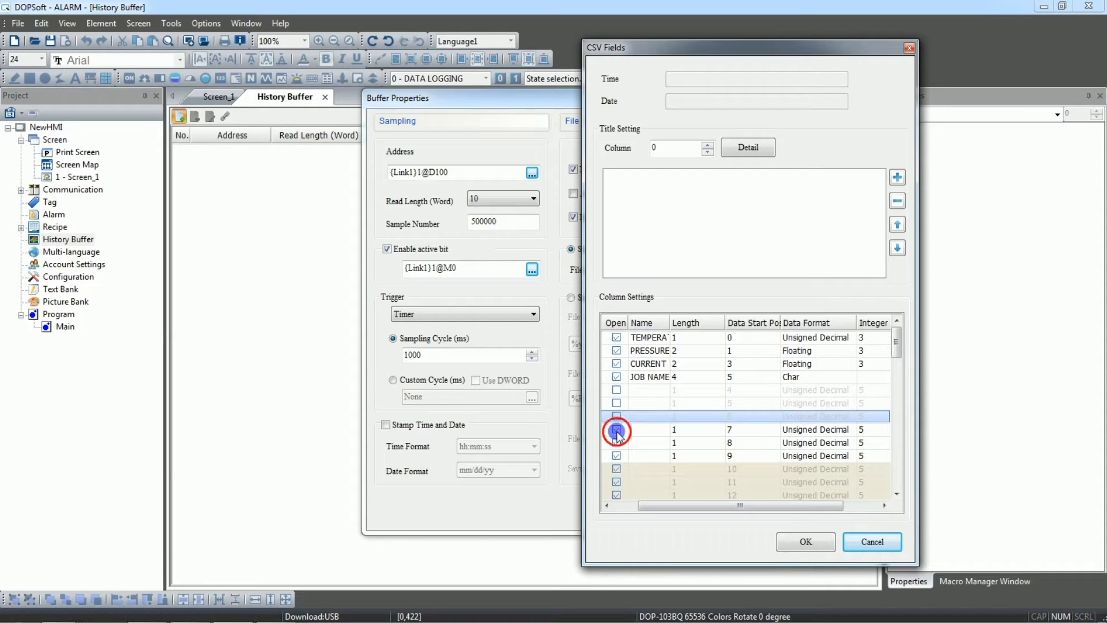
left_click(615, 430)
left_click(617, 443)
left_click(615, 456)
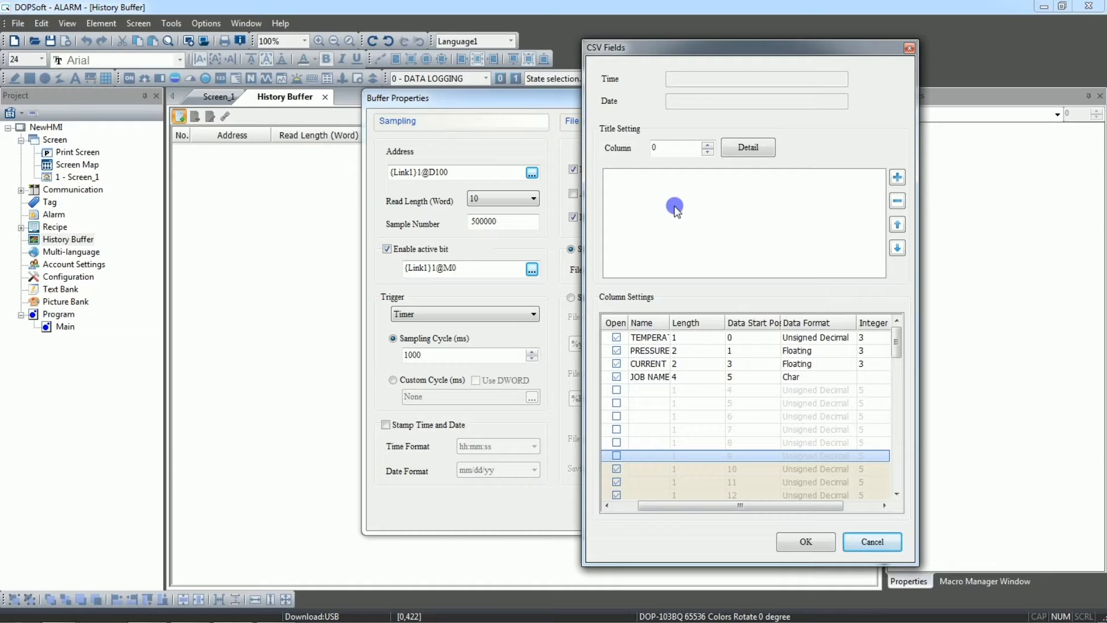
Widen the Name column, review the four column names against the sampling address, and accept the CSV field settings
left_click(643, 338)
left_click_drag(898, 341, 897, 328)
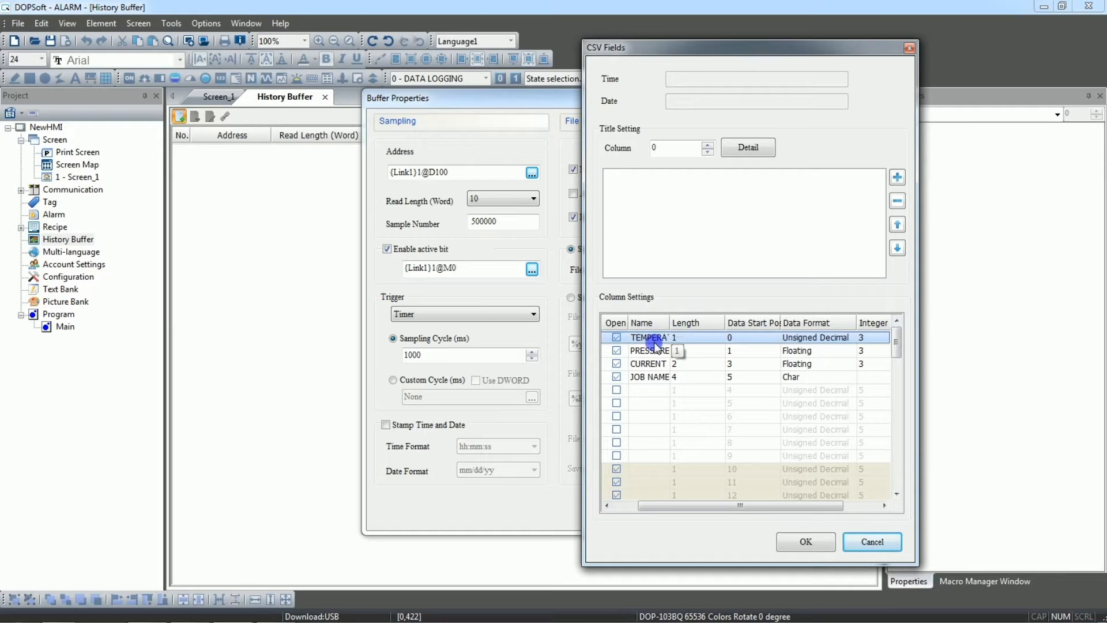
left_click_drag(669, 321, 701, 326)
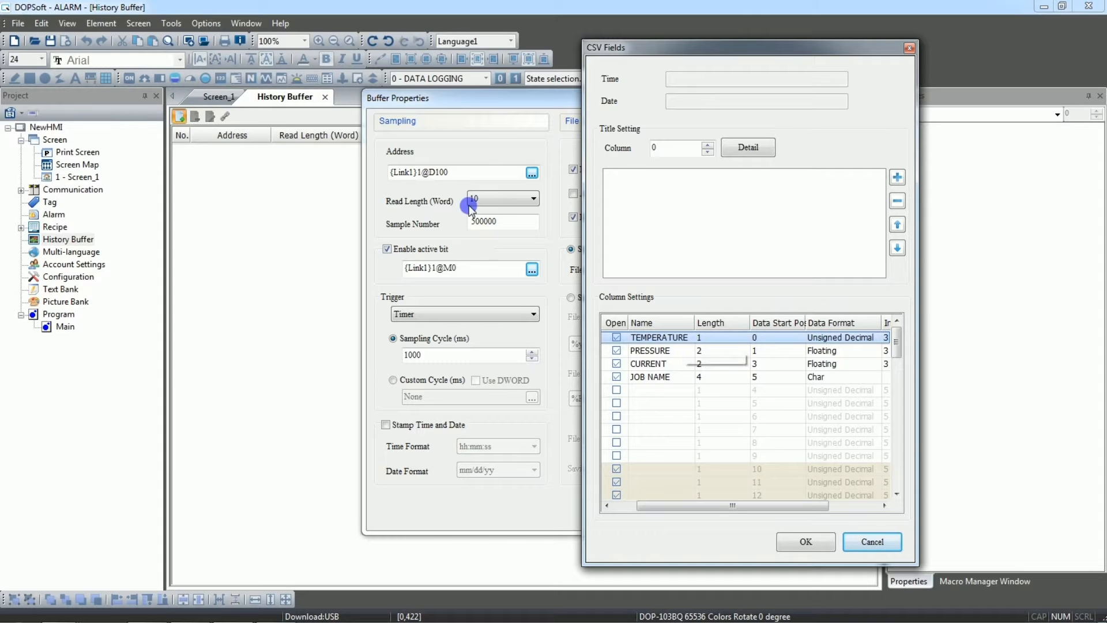
double_click(649, 351)
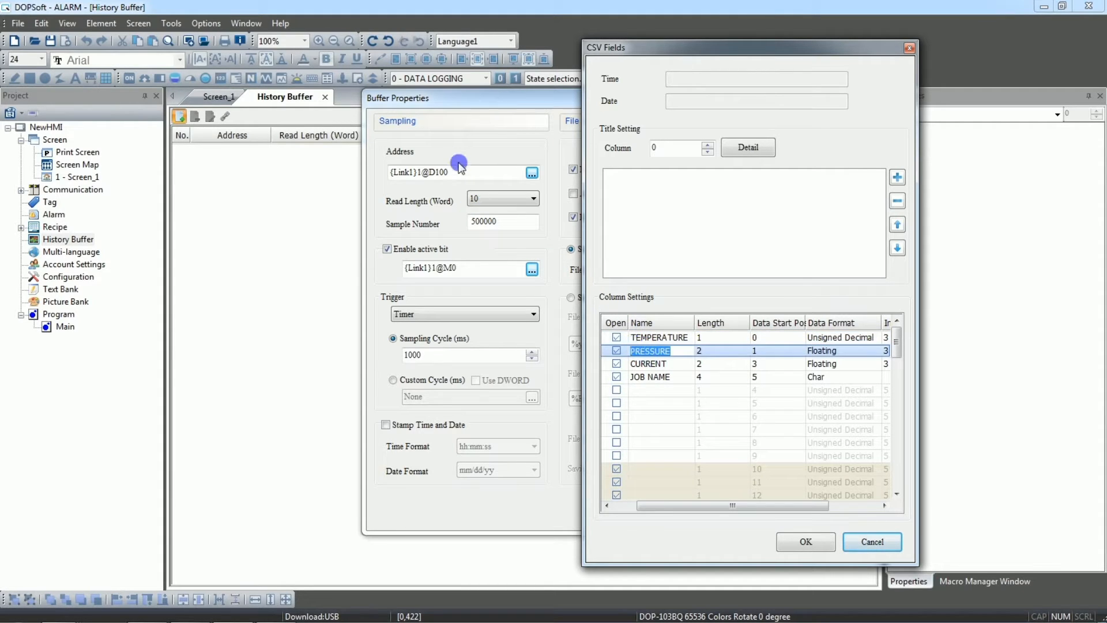
double_click(647, 364)
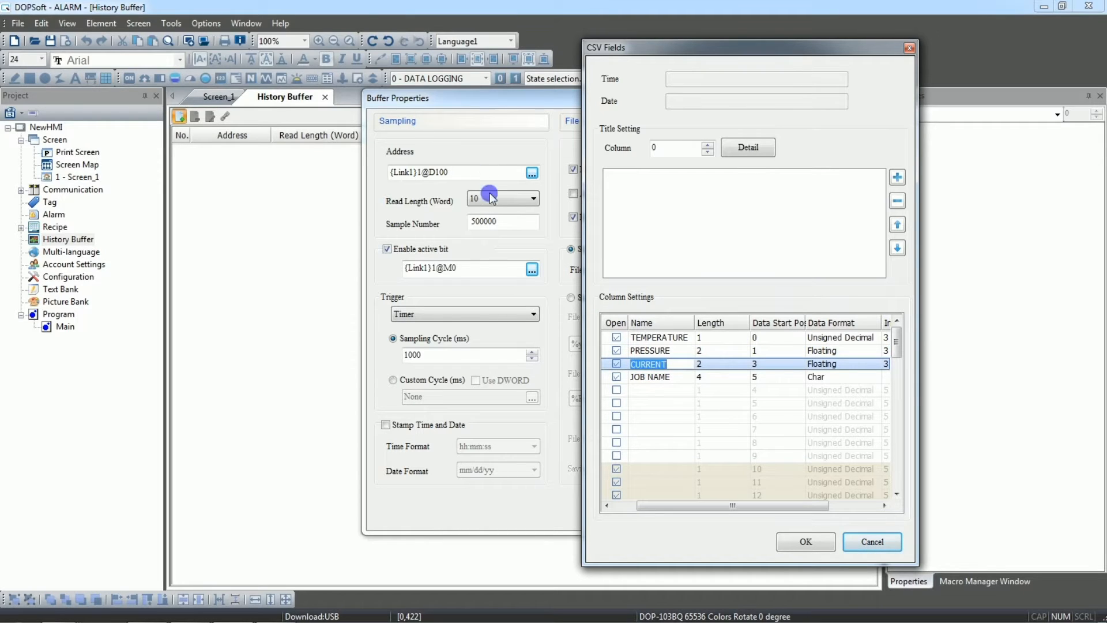
double_click(648, 378)
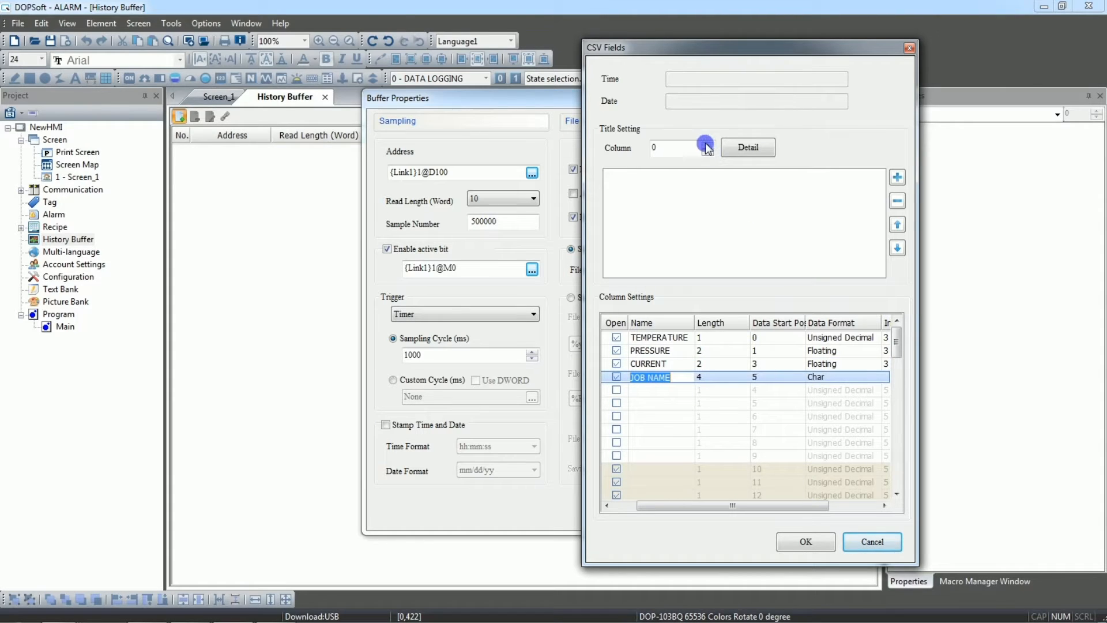
left_click(813, 540)
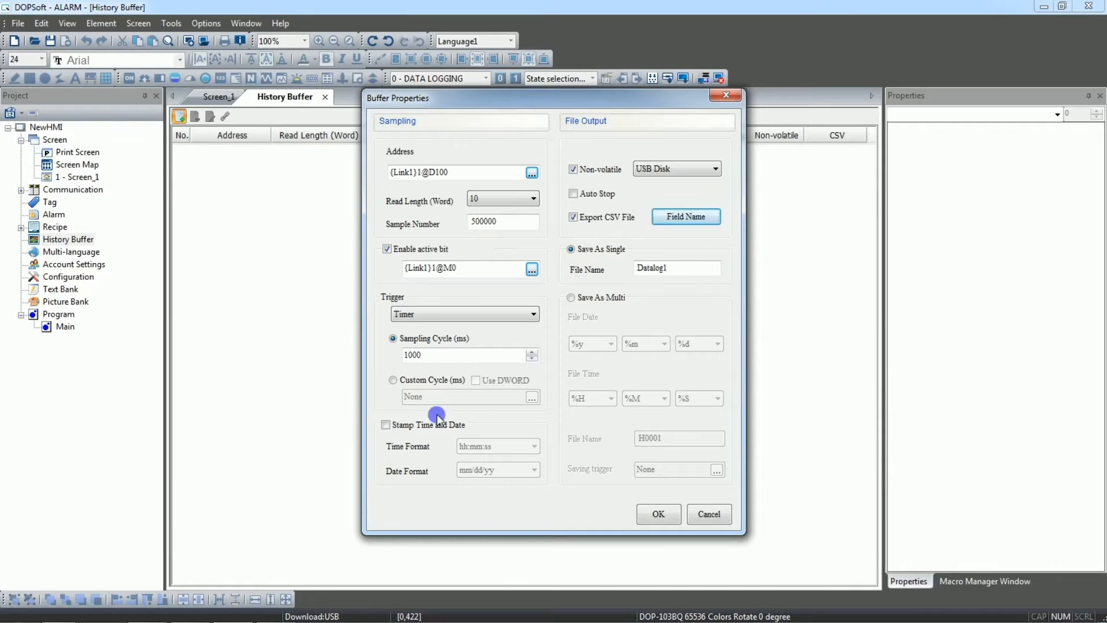
Enable time and date stamping for the buffer, with time format hh:mm:ss and date format dd/mm/yy
left_click(415, 427)
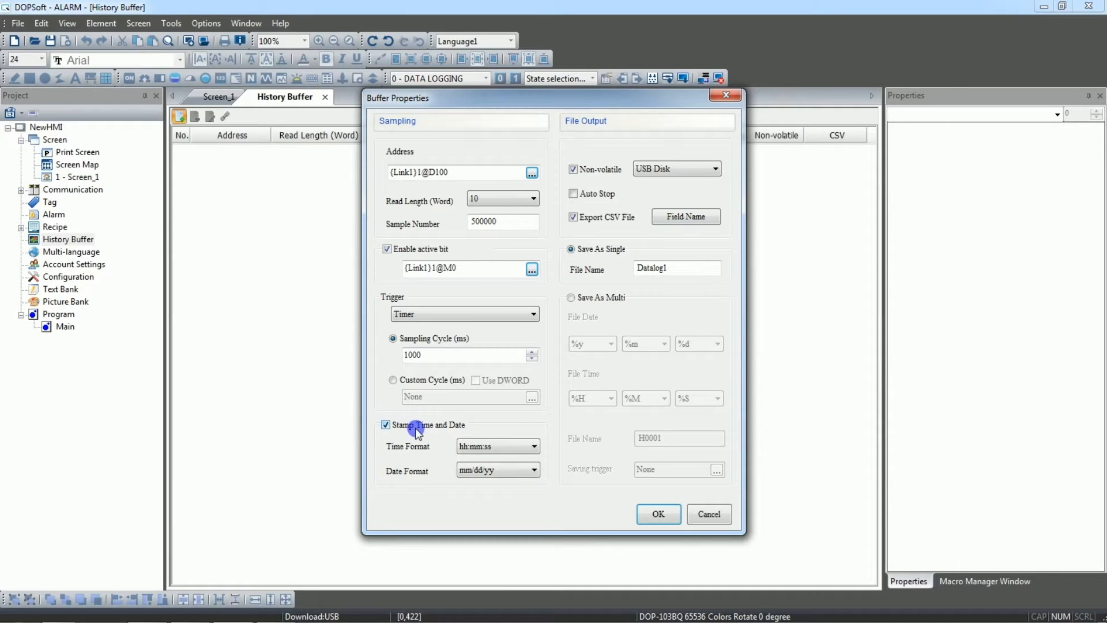
left_click(480, 451)
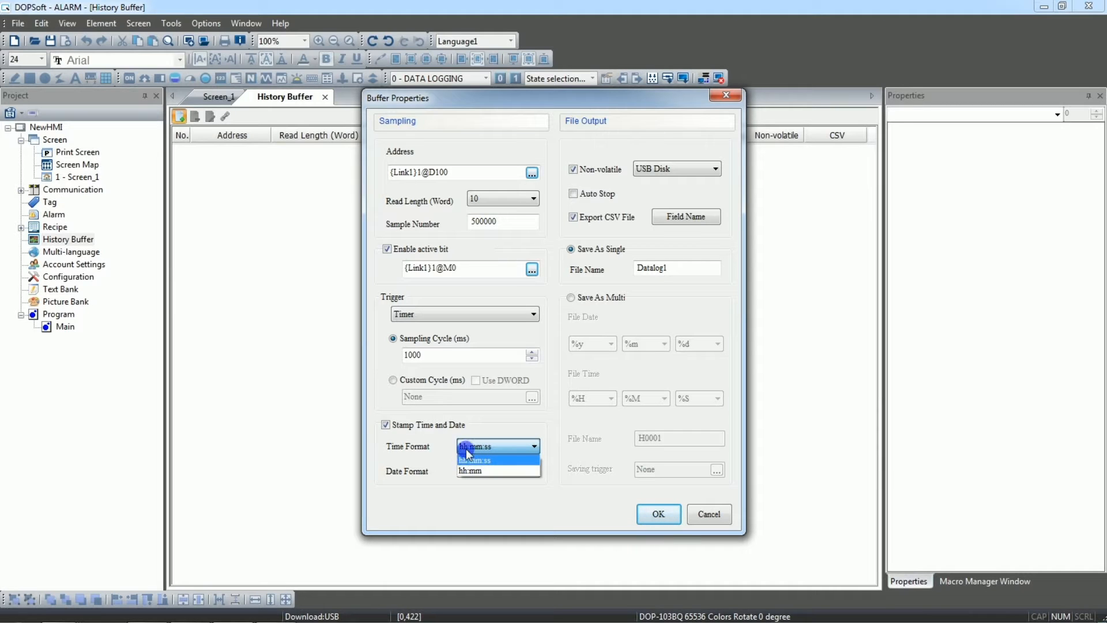
left_click(489, 457)
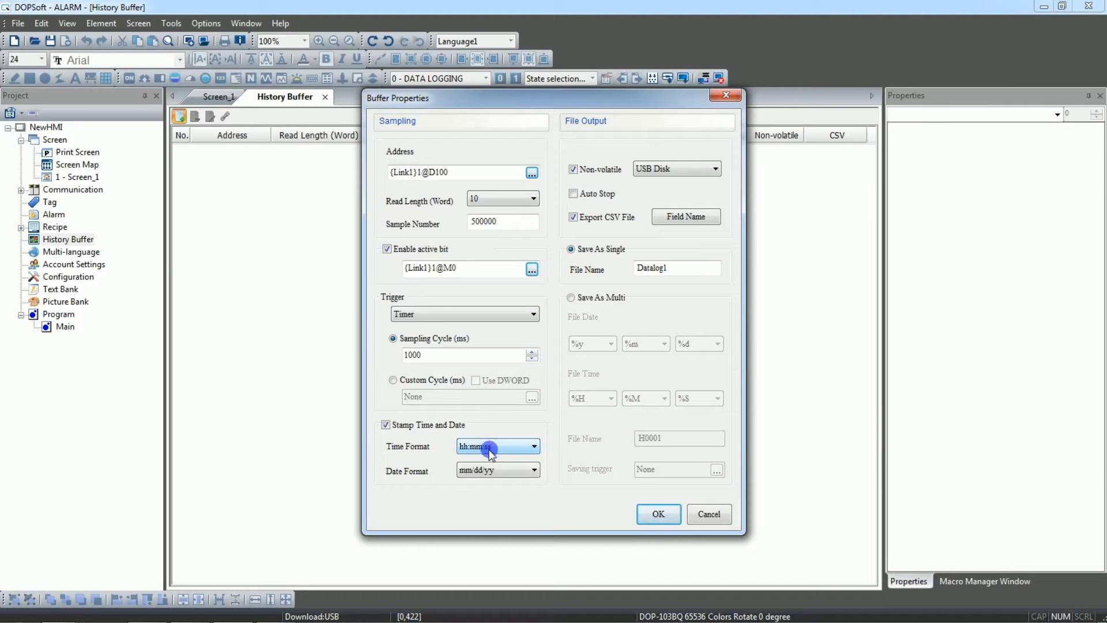
left_click(488, 470)
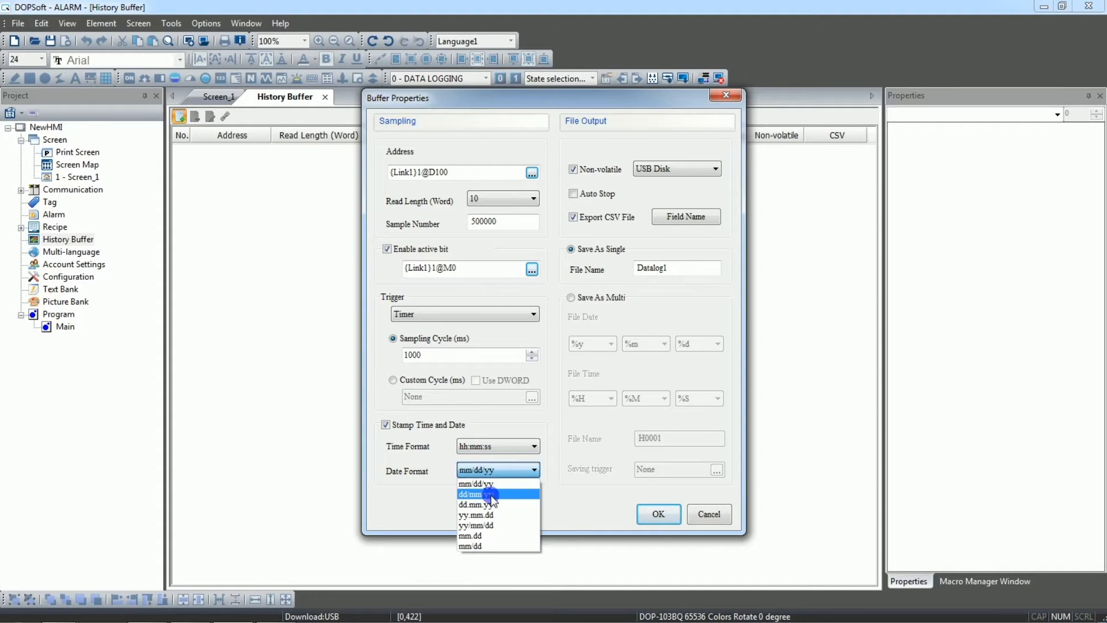
left_click(490, 494)
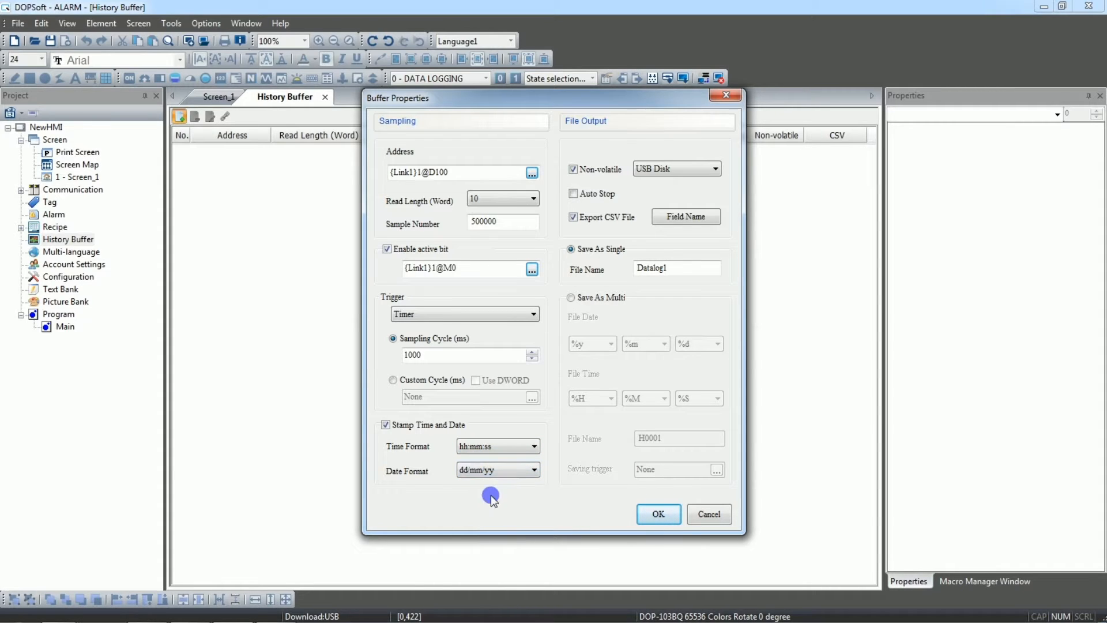
Name the CSV time and date fields TIME and DATE, and accept both the field settings and the buffer properties
left_click(676, 220)
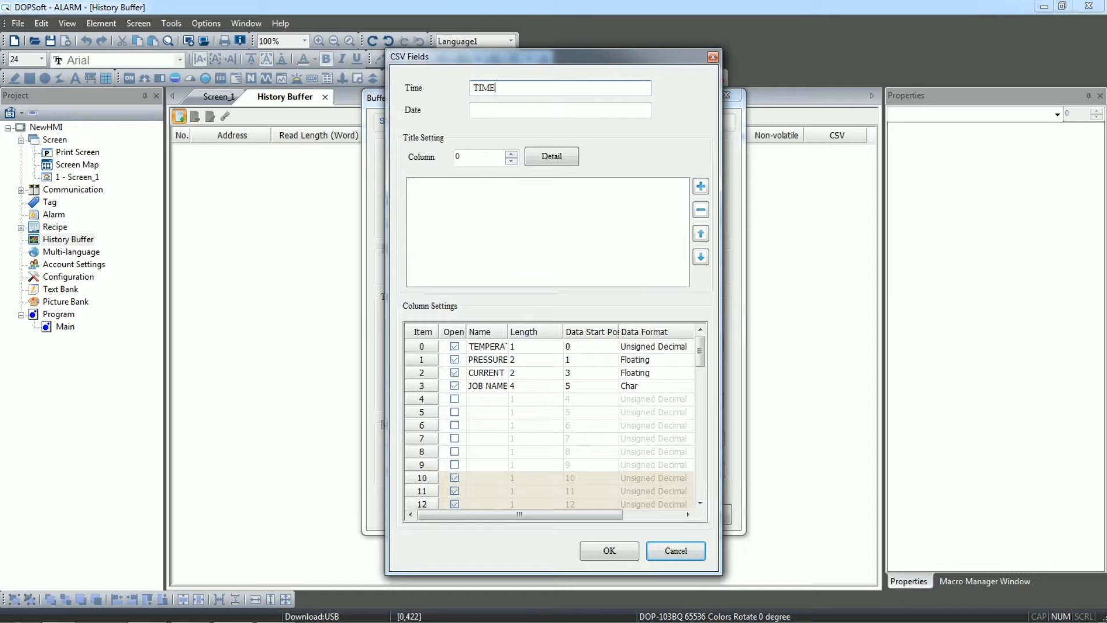
left_click(568, 112)
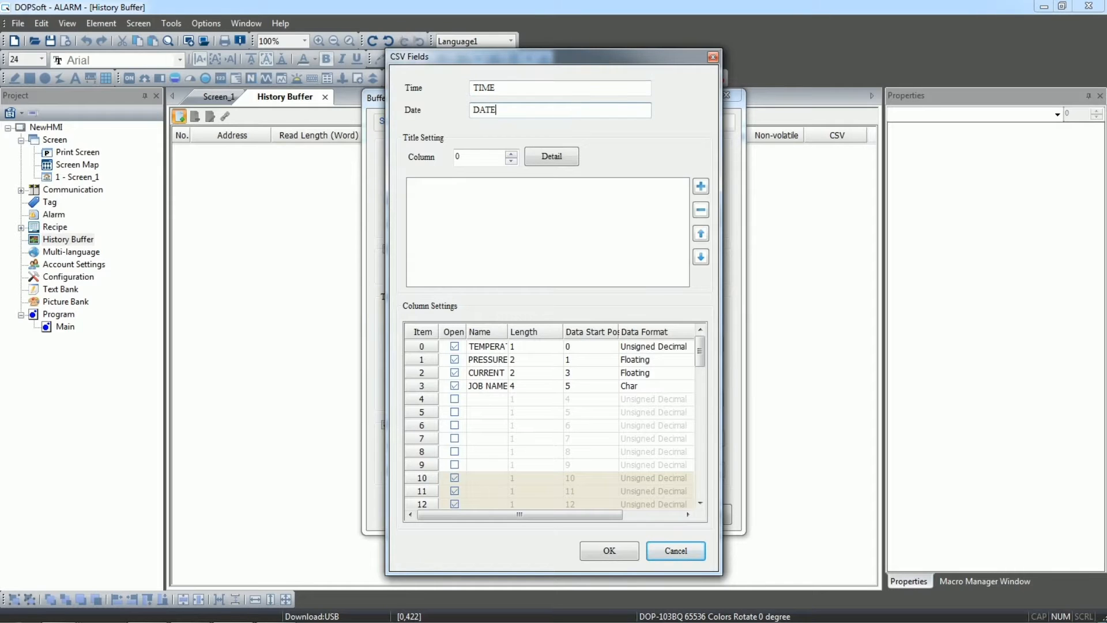
left_click(608, 550)
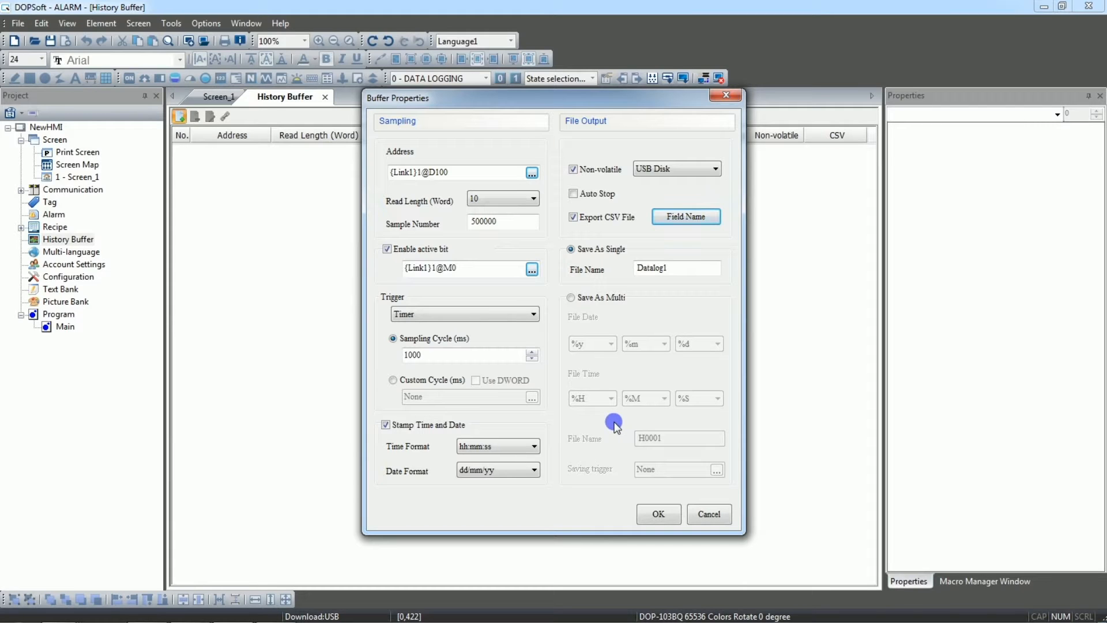
left_click(658, 514)
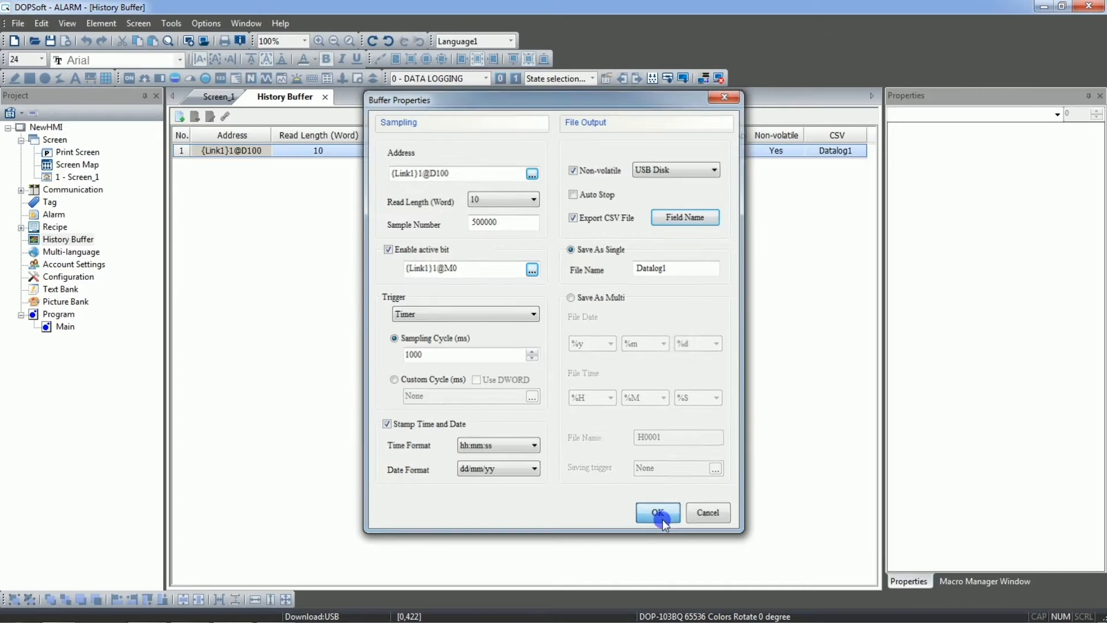
On Screen_1, place a Date Display about 122 by 32 beside the start of the DATA LOGGING title
double_click(77, 176)
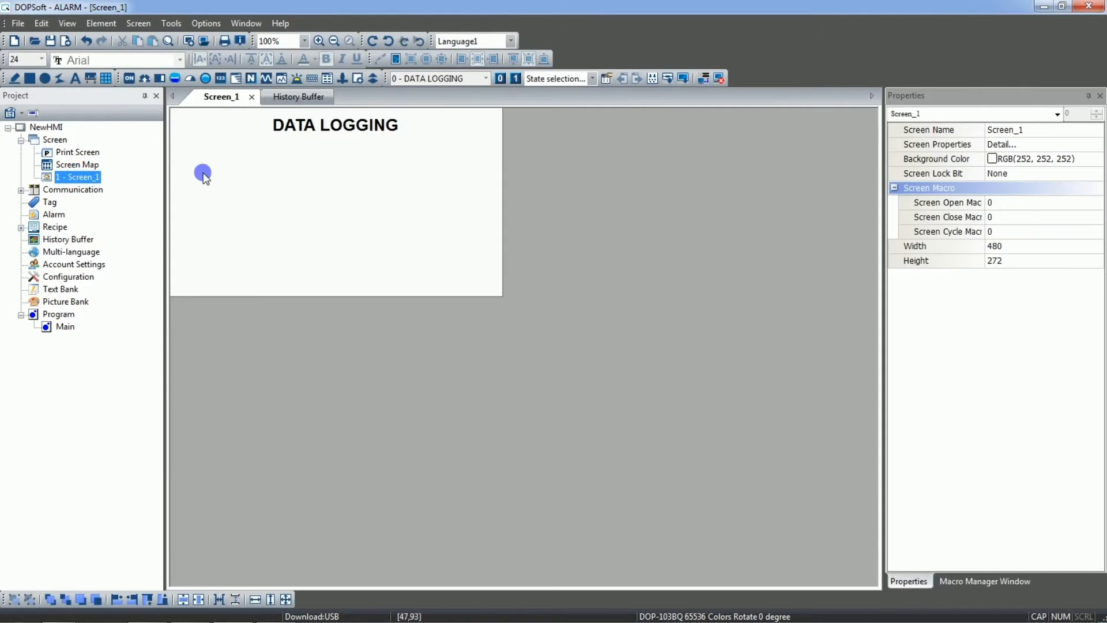
left_click(98, 26)
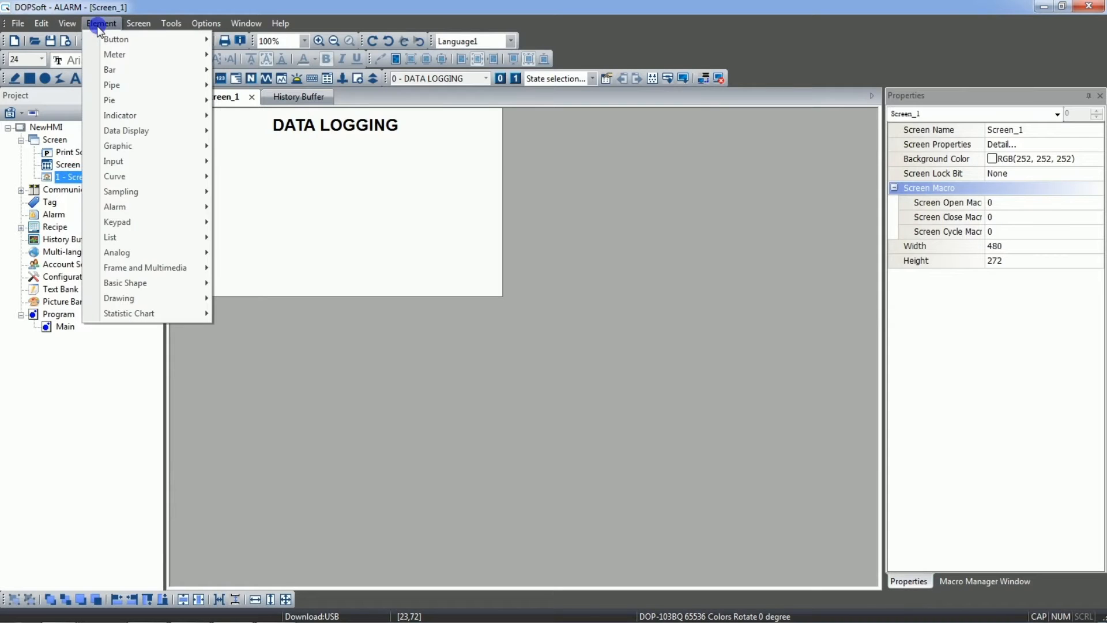
mouse_move(169, 196)
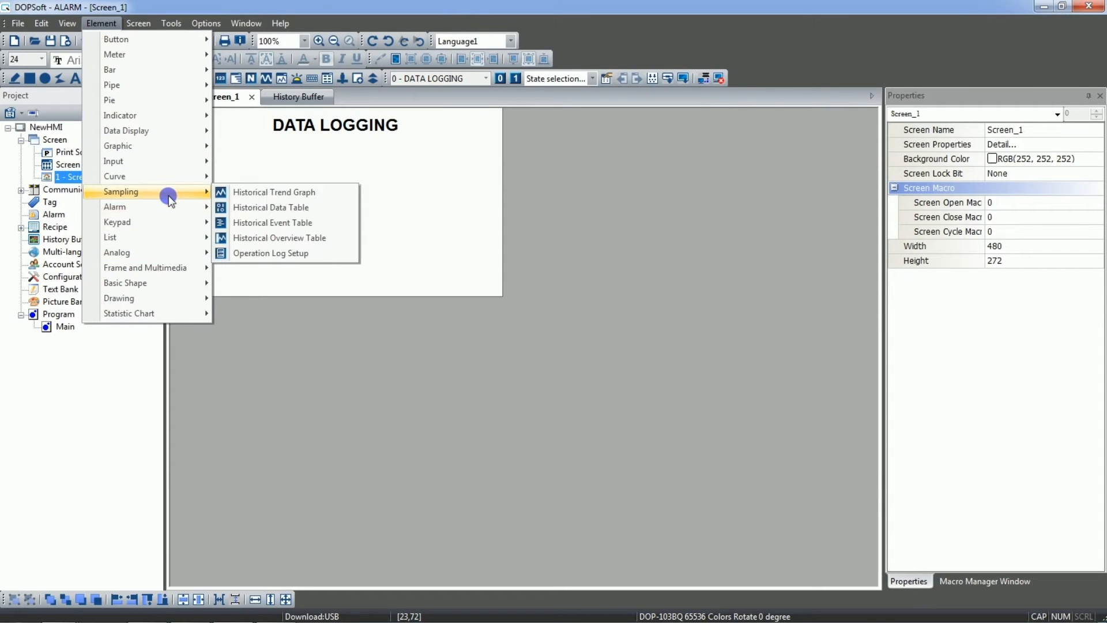
mouse_move(174, 164)
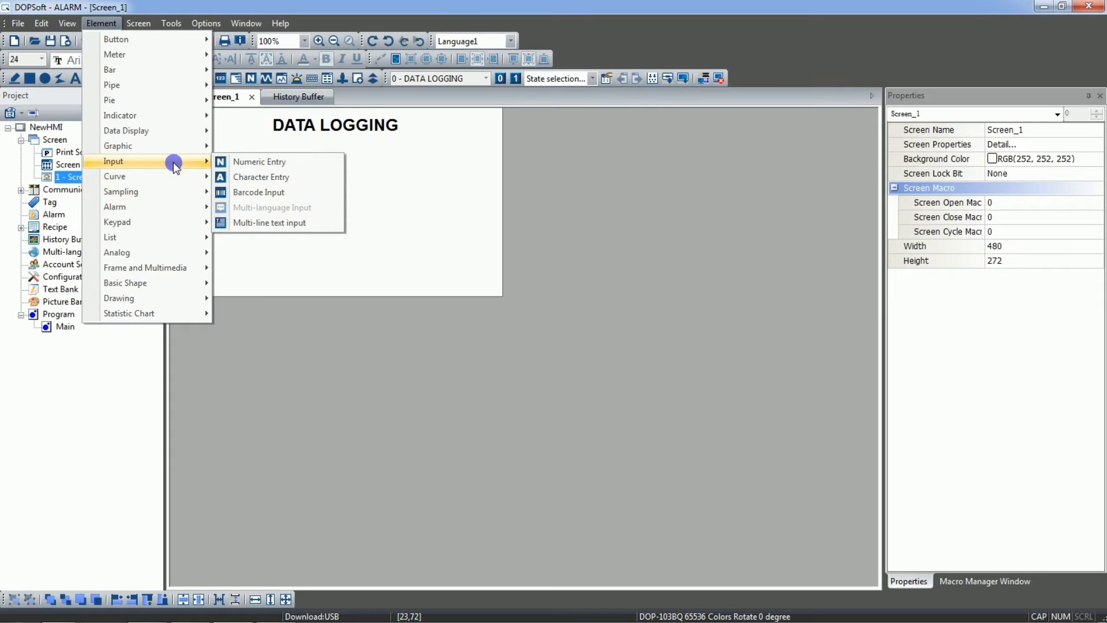
mouse_move(189, 118)
mouse_move(186, 138)
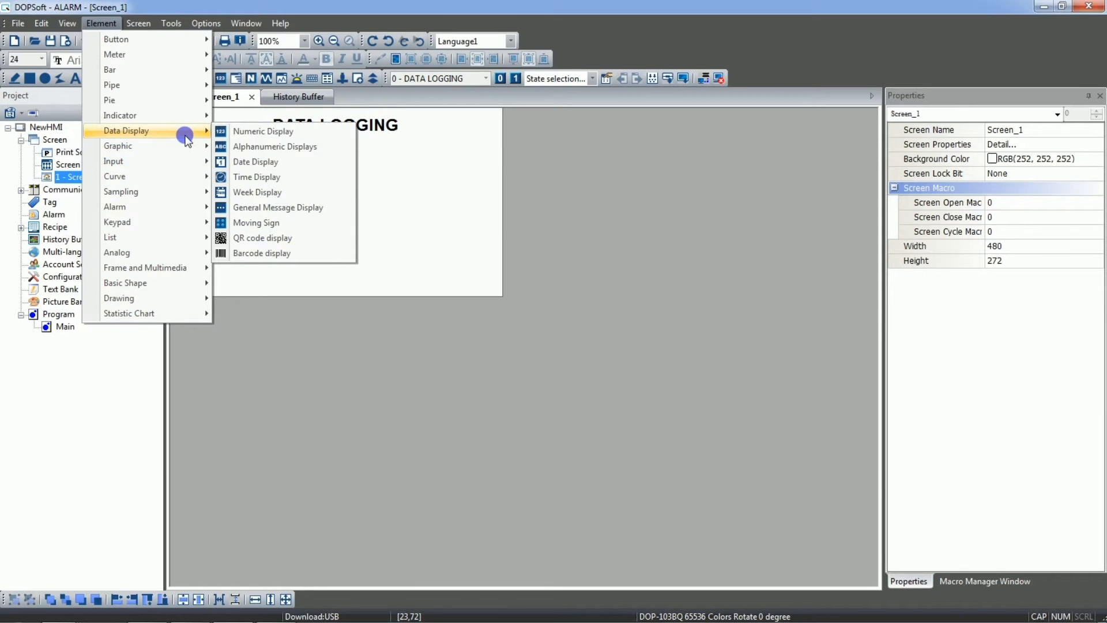
left_click(273, 168)
left_click_drag(179, 116, 264, 137)
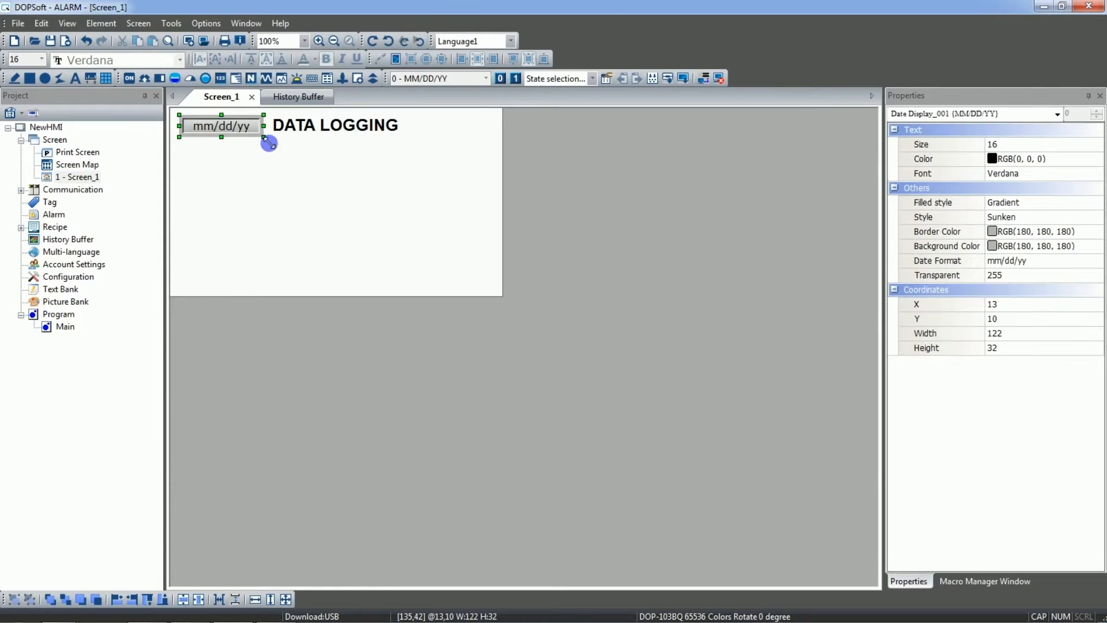
Place a Time Display about 124 by 28 beside the end of the DATA LOGGING title
left_click(113, 23)
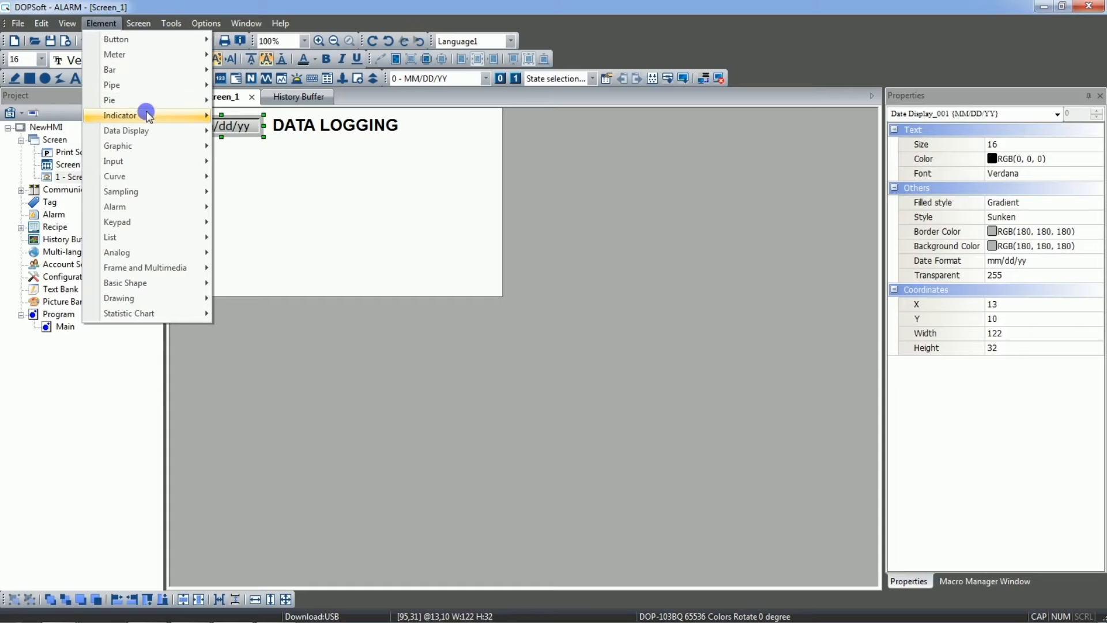
mouse_move(151, 130)
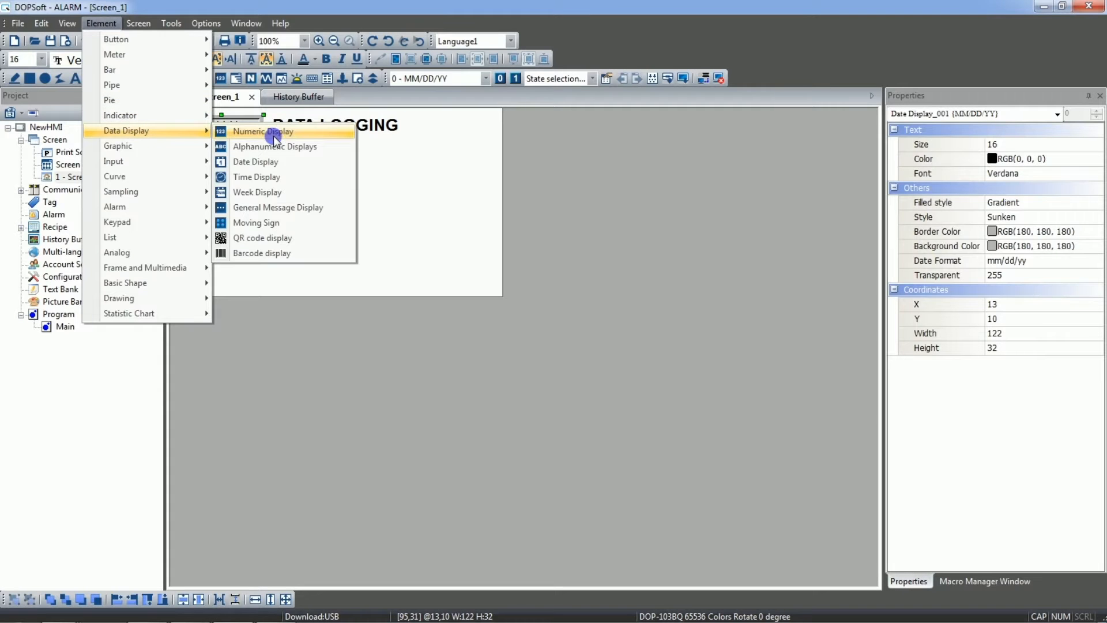
left_click(271, 177)
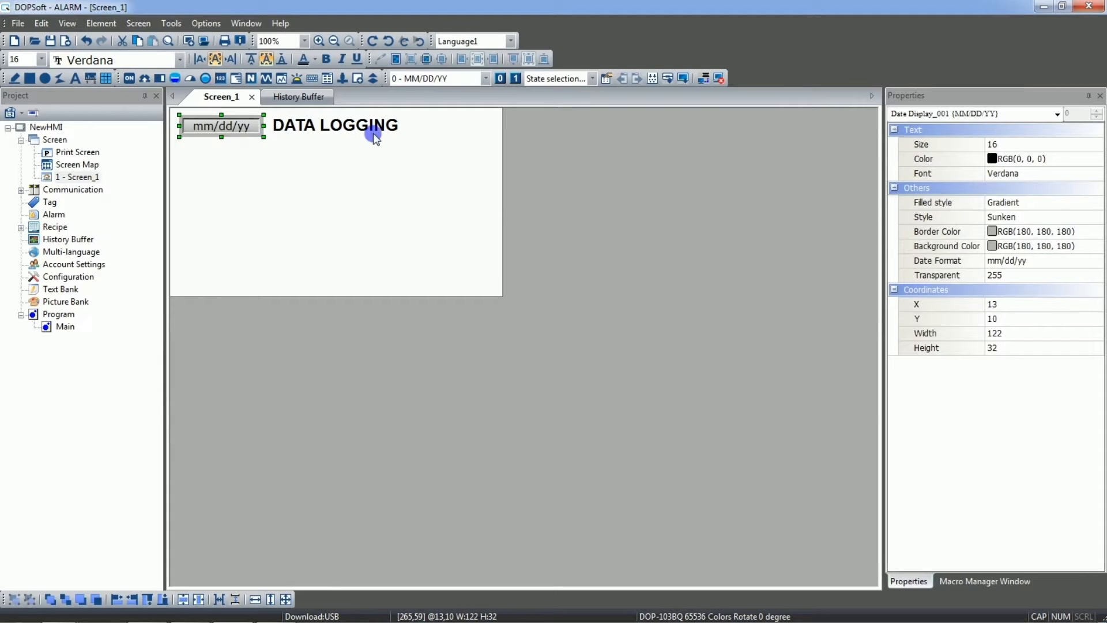
left_click_drag(409, 116, 495, 135)
Give the time display the Standard style and keep HH:MM:SS as its time format
double_click(470, 127)
left_click(545, 165)
left_click(542, 184)
left_click(712, 167)
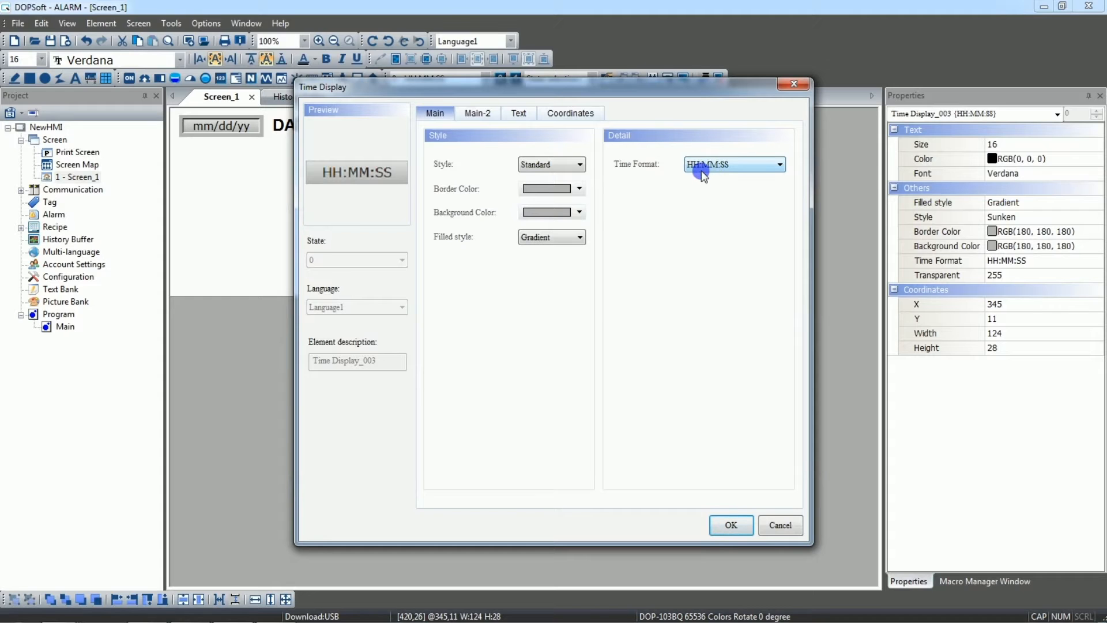
left_click(728, 526)
Set the date display's date format to dd/mm/yy
double_click(230, 127)
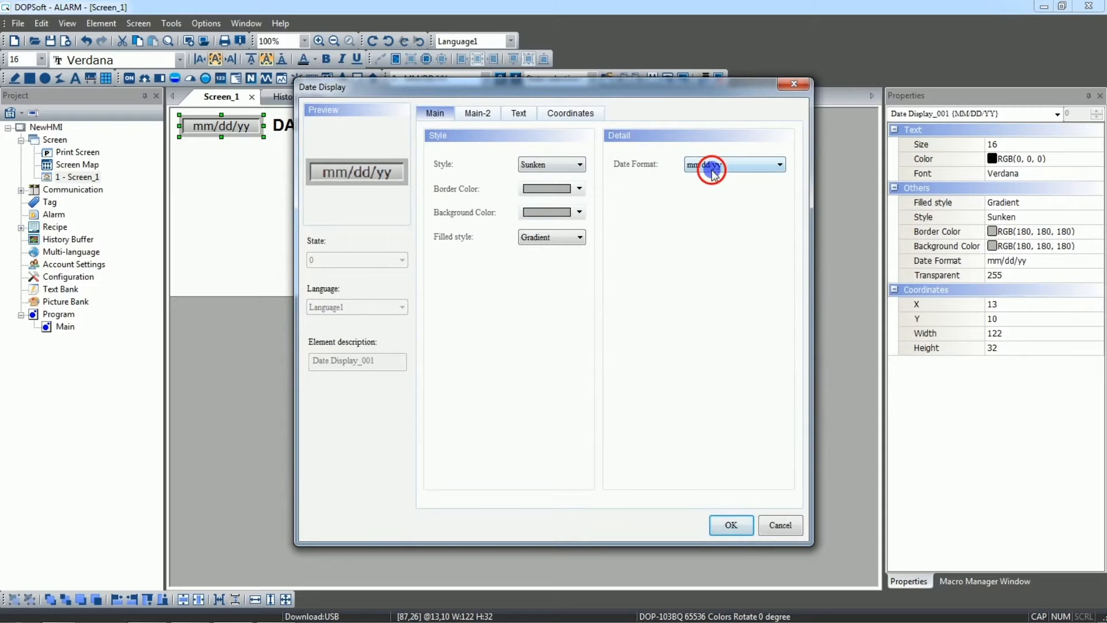
left_click(713, 165)
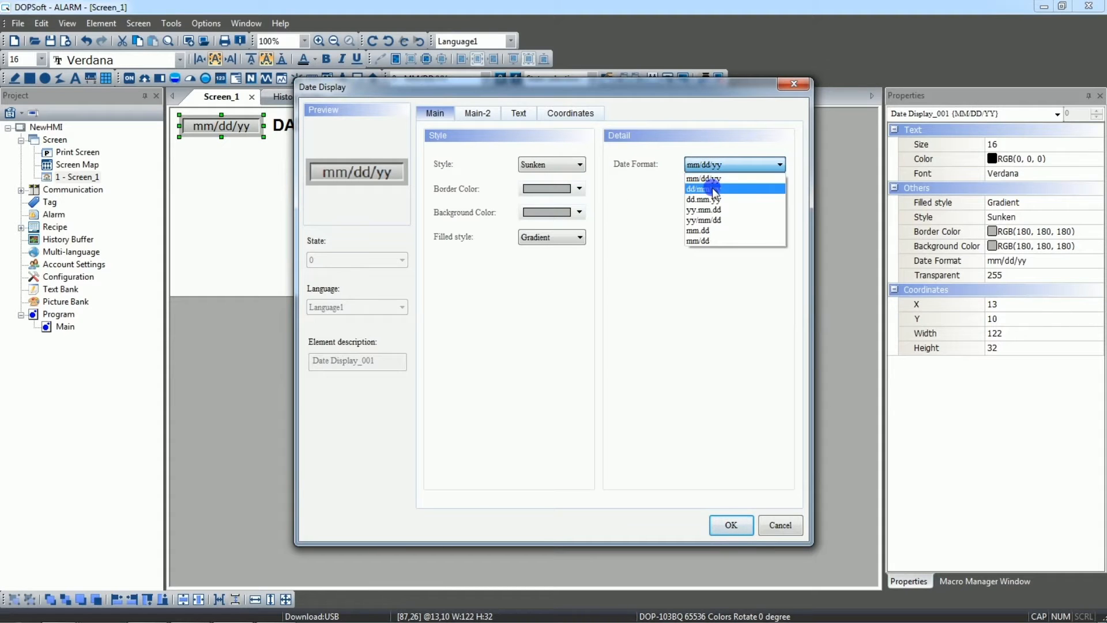
left_click(714, 189)
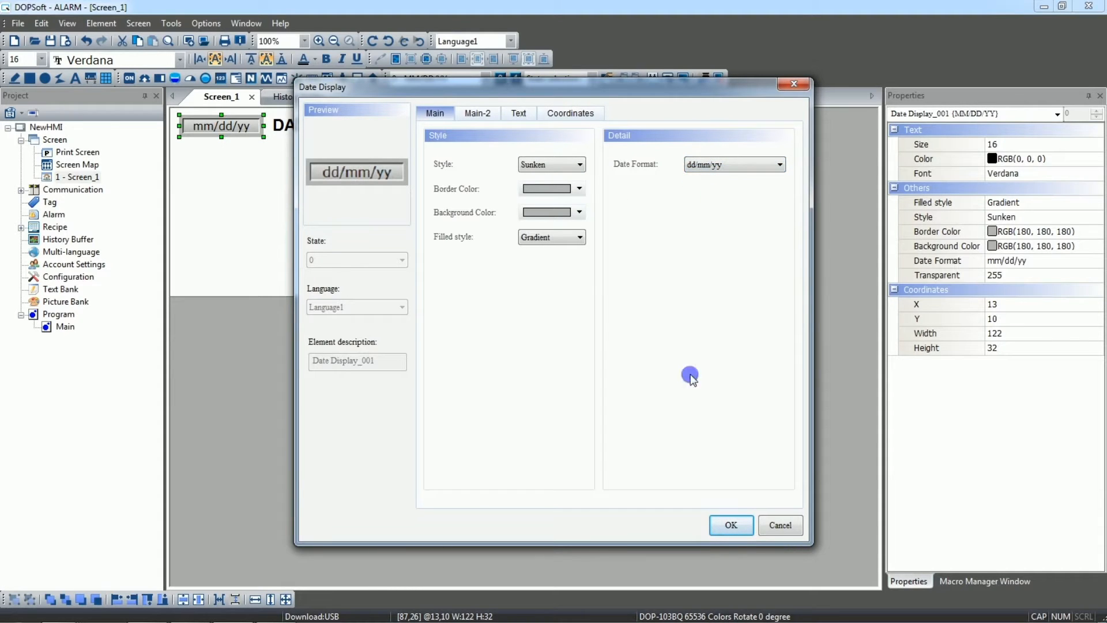
left_click(719, 533)
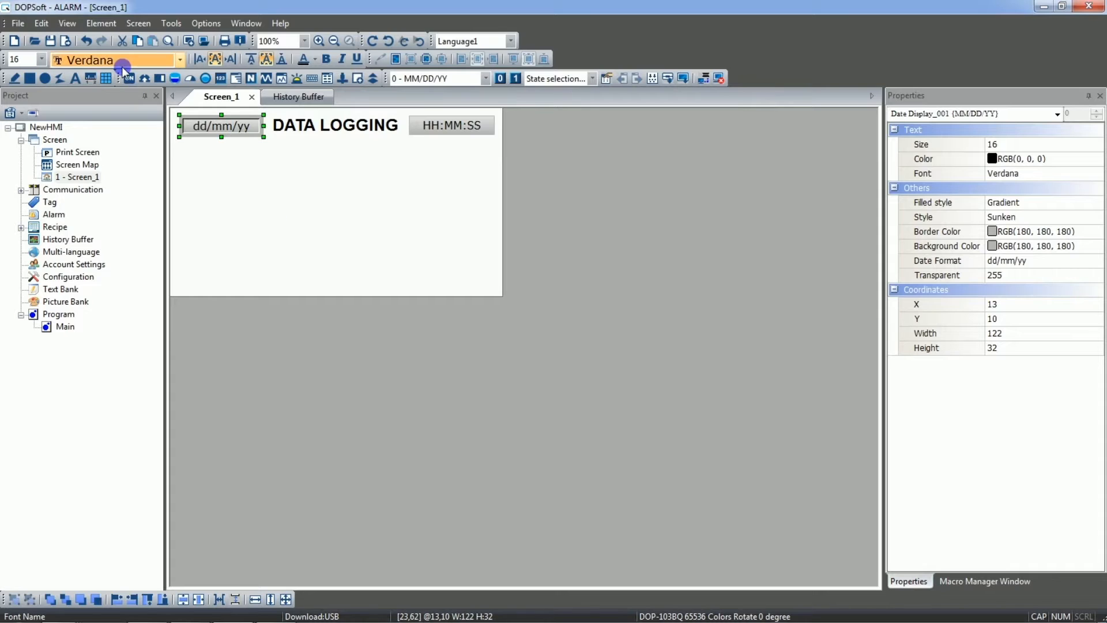
Place a Numeric Entry about 103 by 29 below the date display and give it the Standard style
left_click(98, 23)
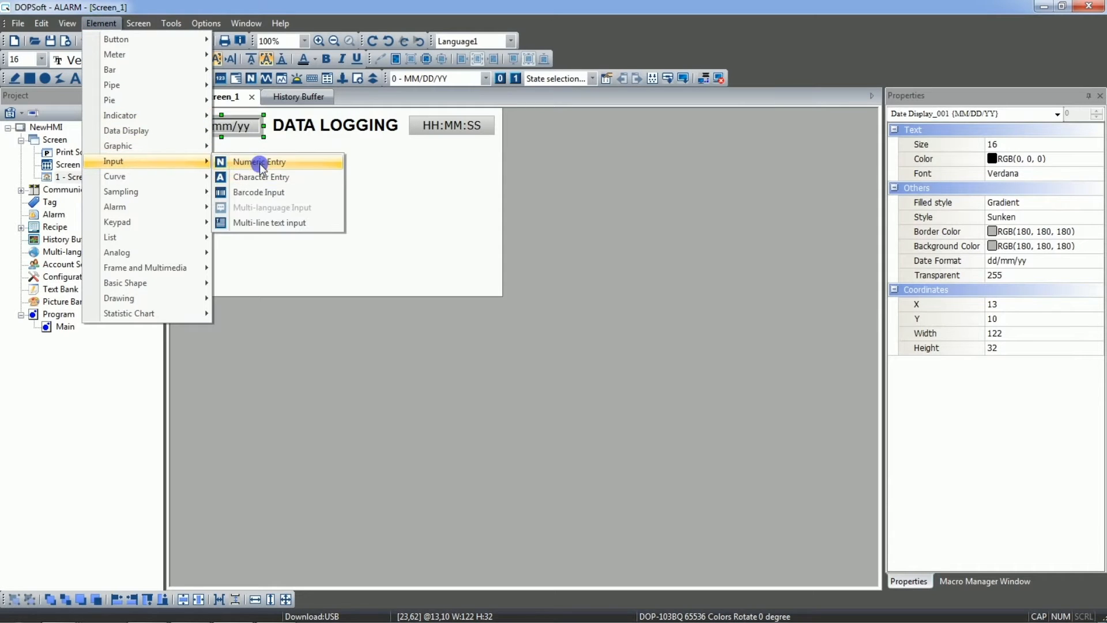
left_click(260, 164)
left_click_drag(197, 194, 268, 213)
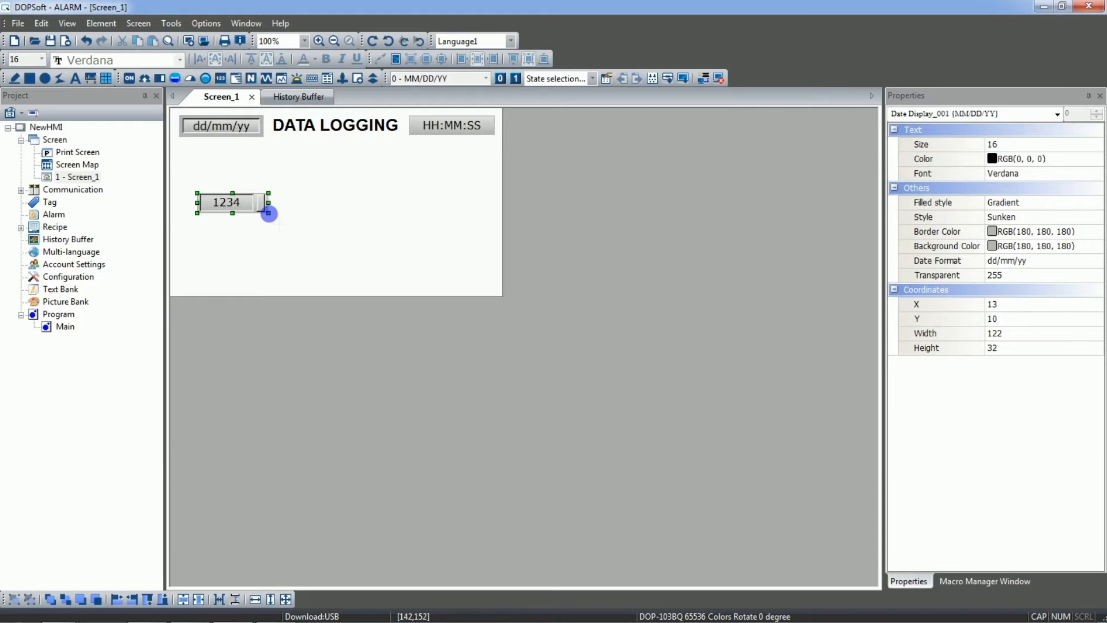
left_click(248, 202)
double_click(247, 202)
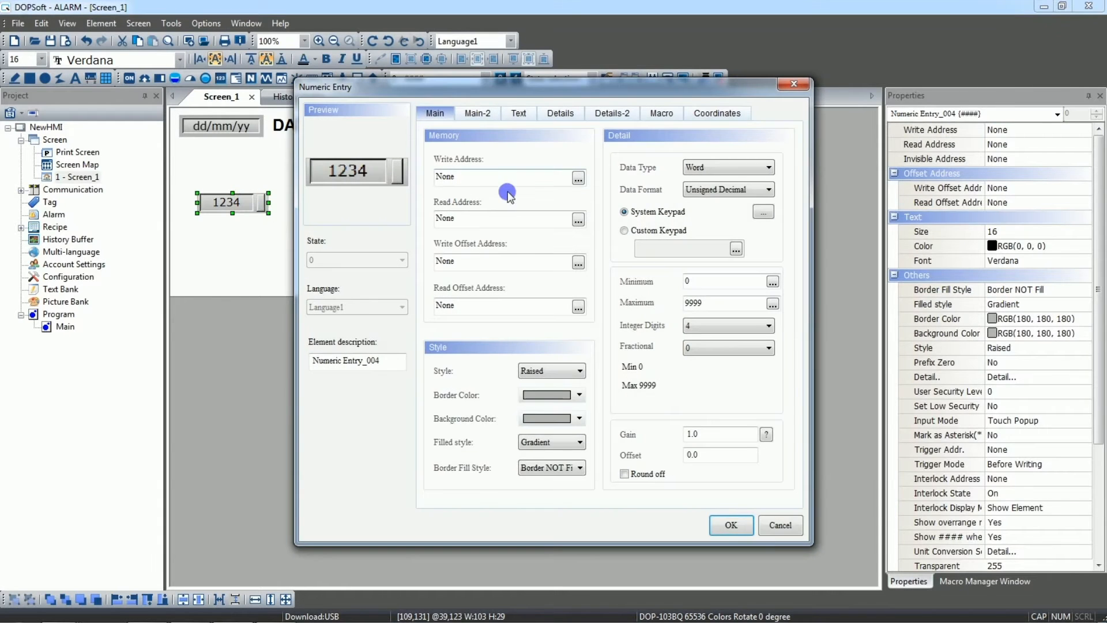
left_click(560, 371)
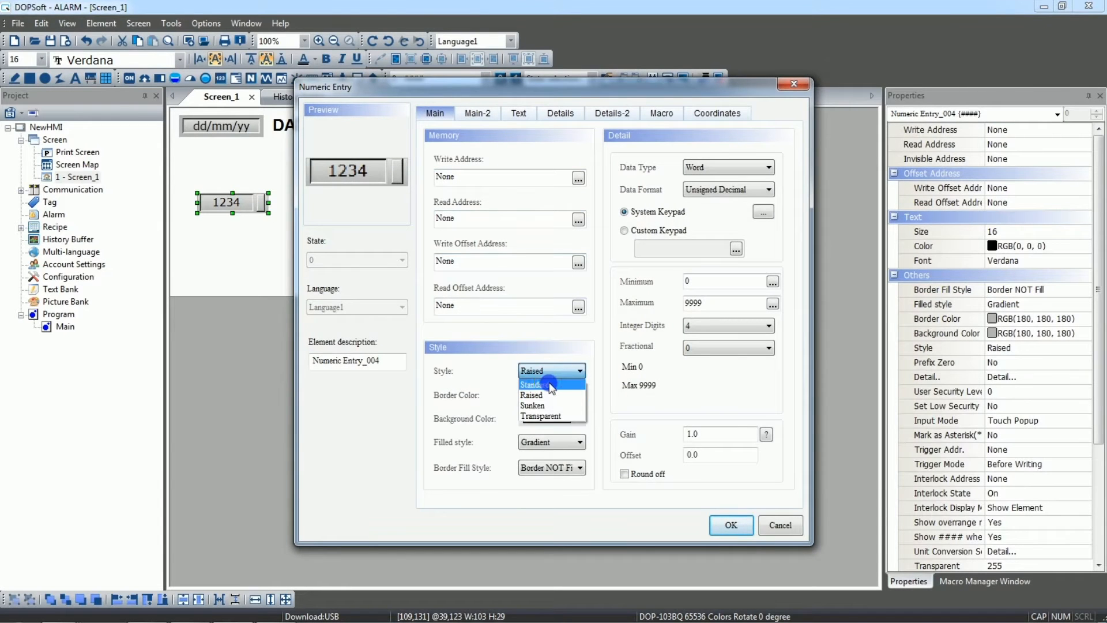
left_click(547, 381)
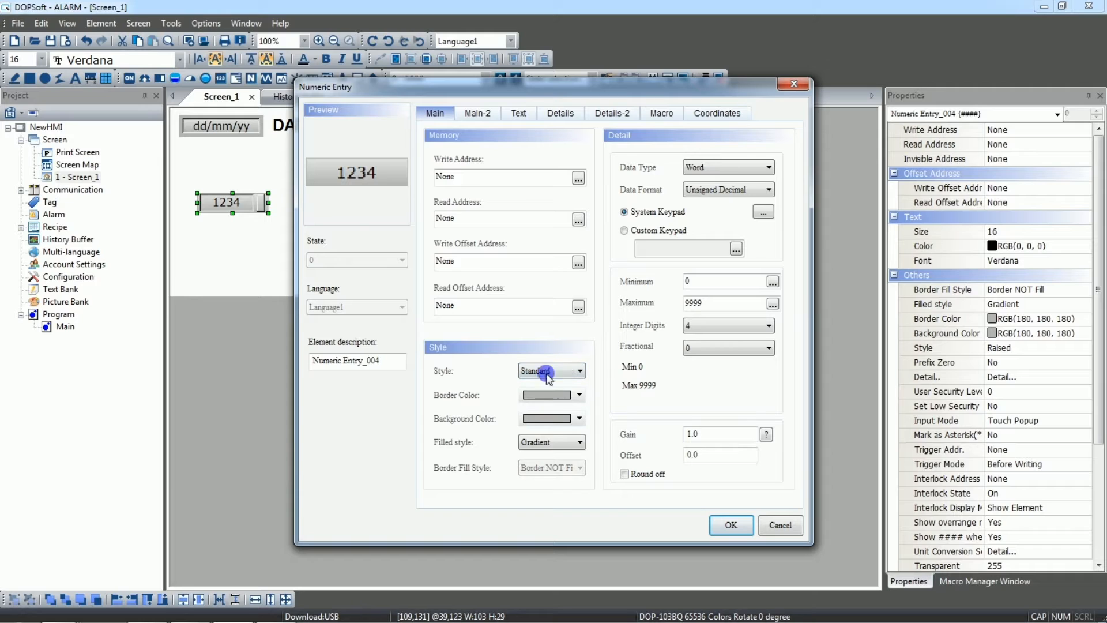
Set both the write and read addresses of the numeric entry to {Link1}1@D100 and accept its properties
left_click(578, 179)
left_click(594, 231)
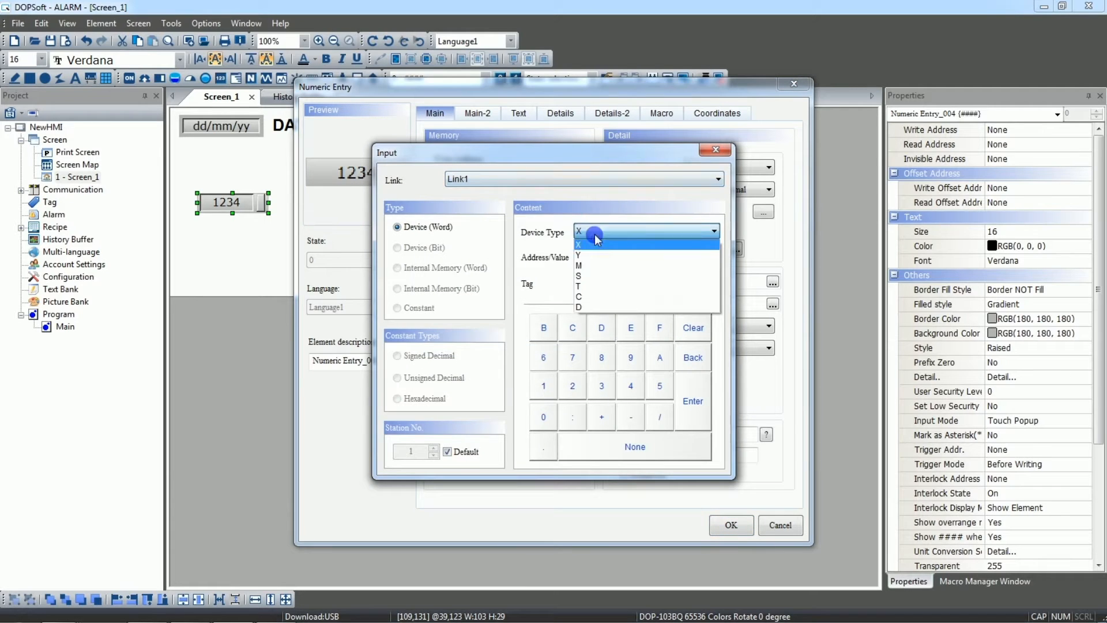
left_click(592, 307)
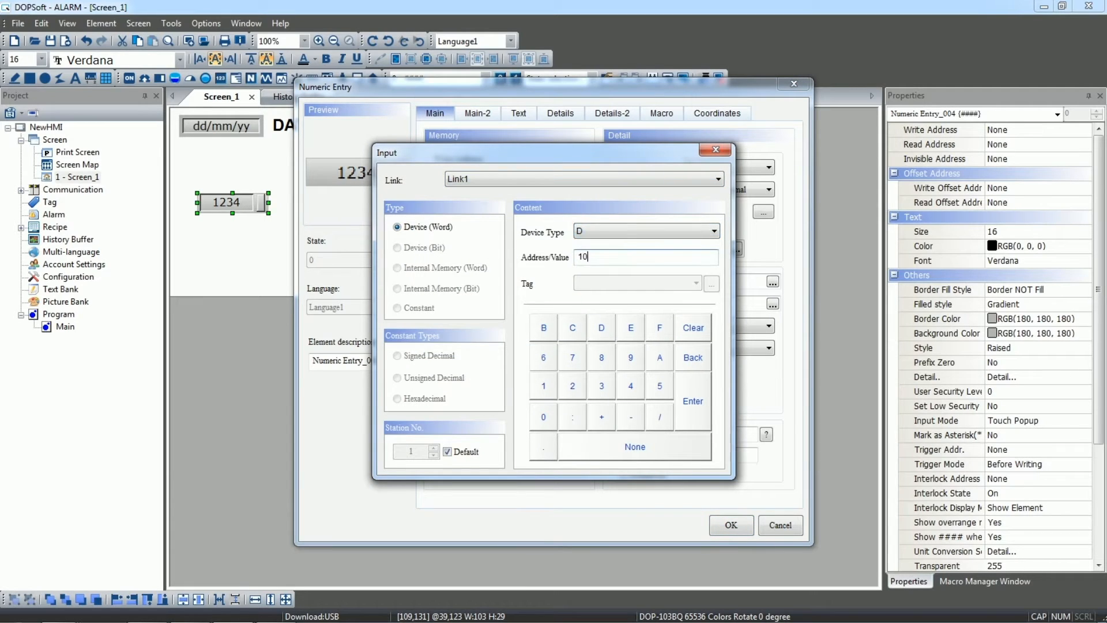
left_click(692, 406)
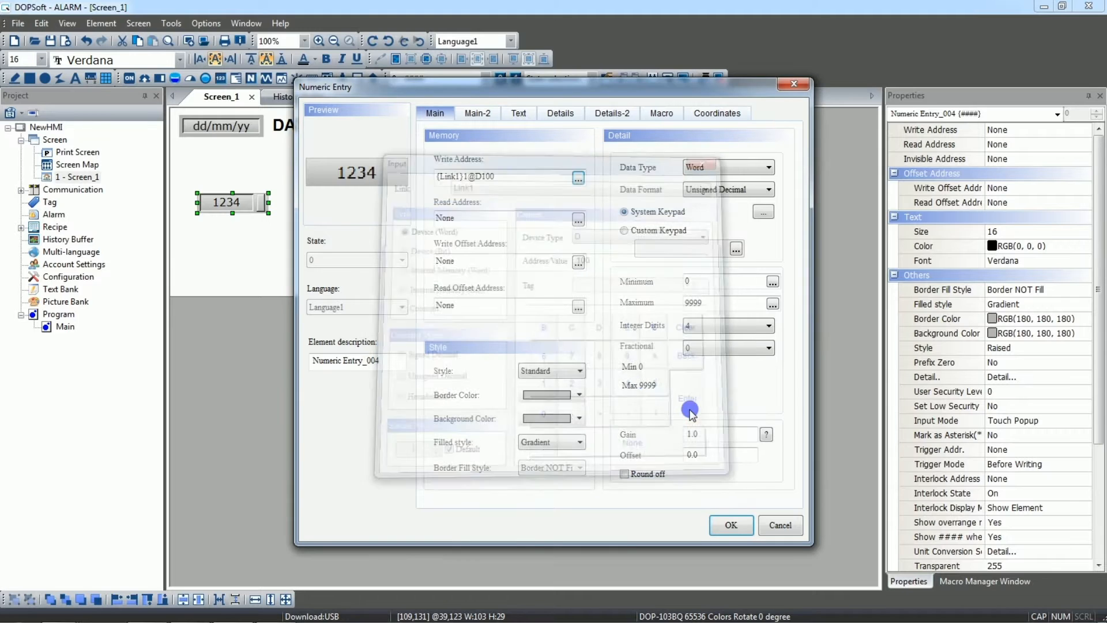
left_click_drag(499, 176, 400, 177)
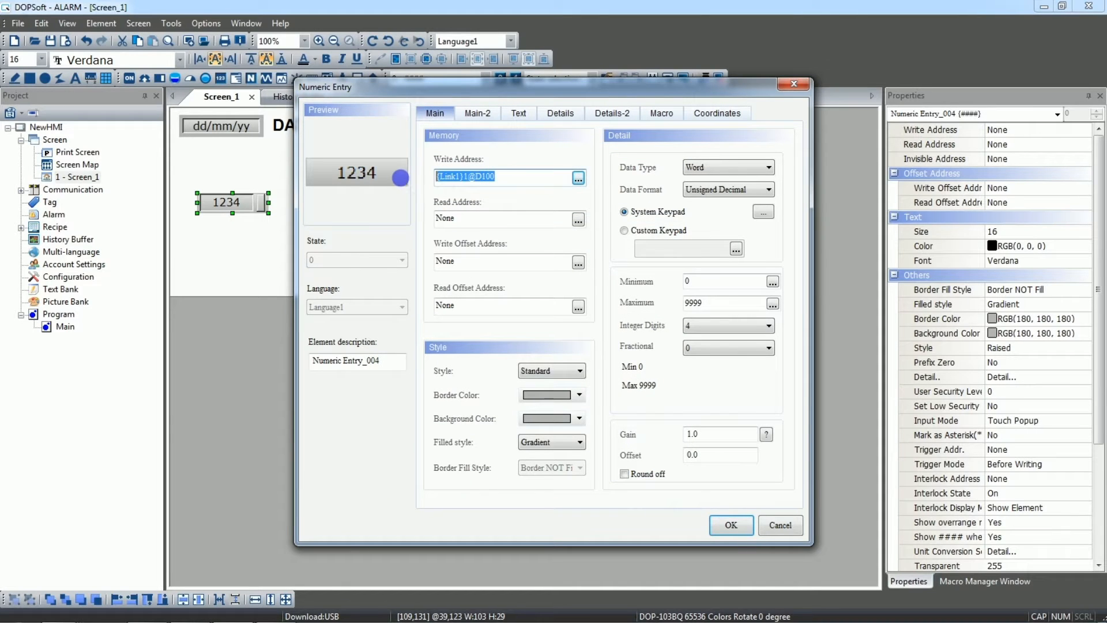
key("ctrl+c")
double_click(462, 219)
key("ctrl+v")
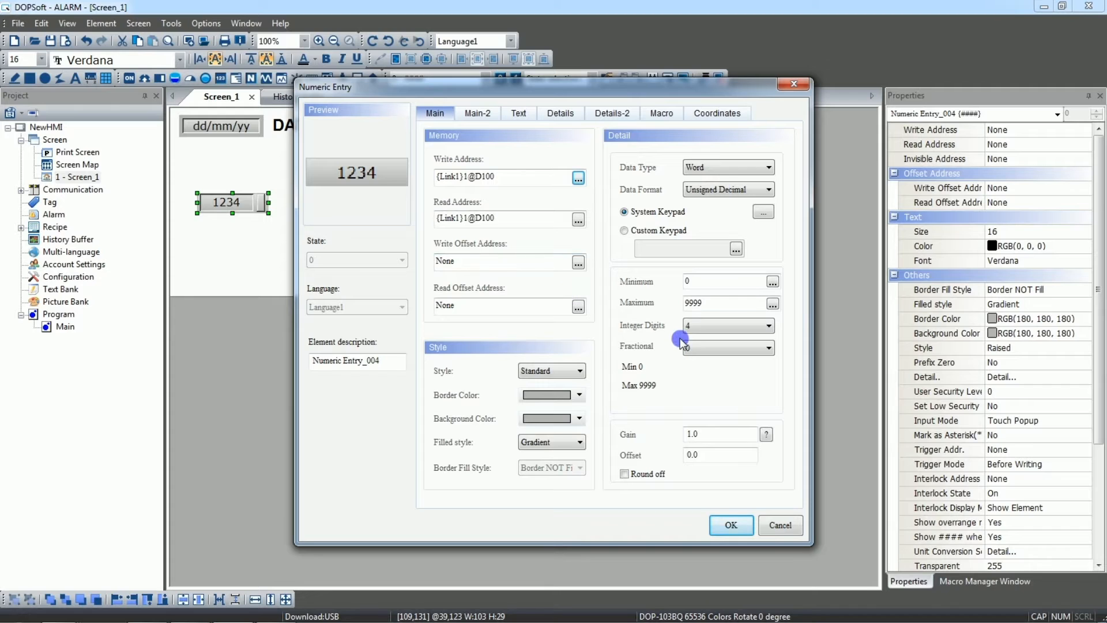
left_click(727, 525)
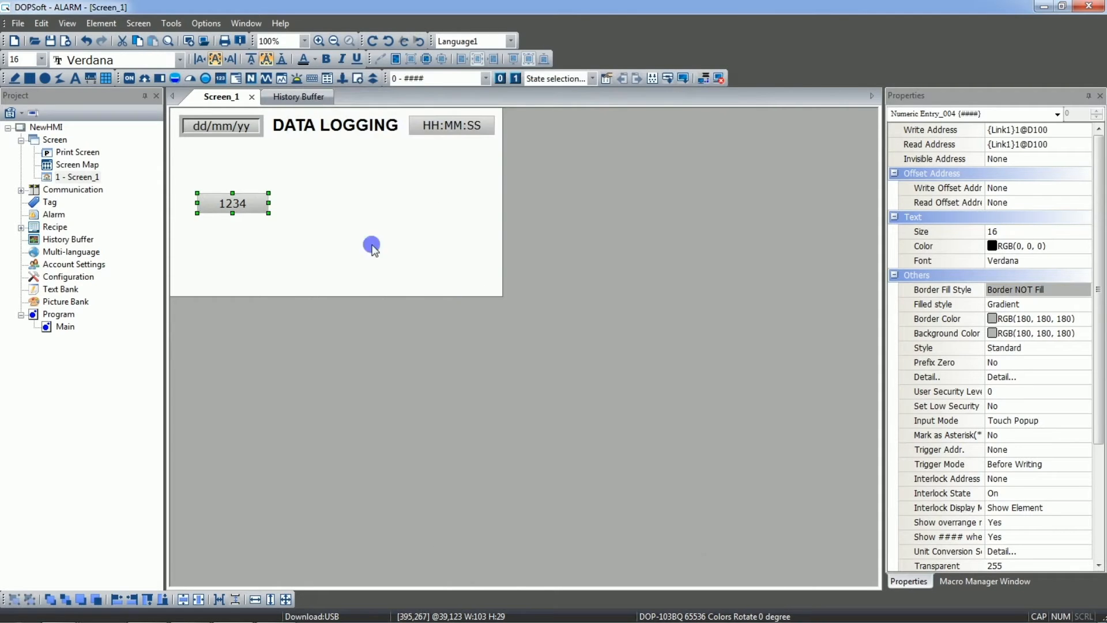
Duplicate the DATA LOGGING title and place the copy above the numeric entry
left_click(306, 127)
key("ctrl+c")
key("ctrl+v")
left_click_drag(338, 128, 263, 180)
Change the copied title's text to TEMPERATURE at font size 16 and narrow its frame to fit
double_click(263, 180)
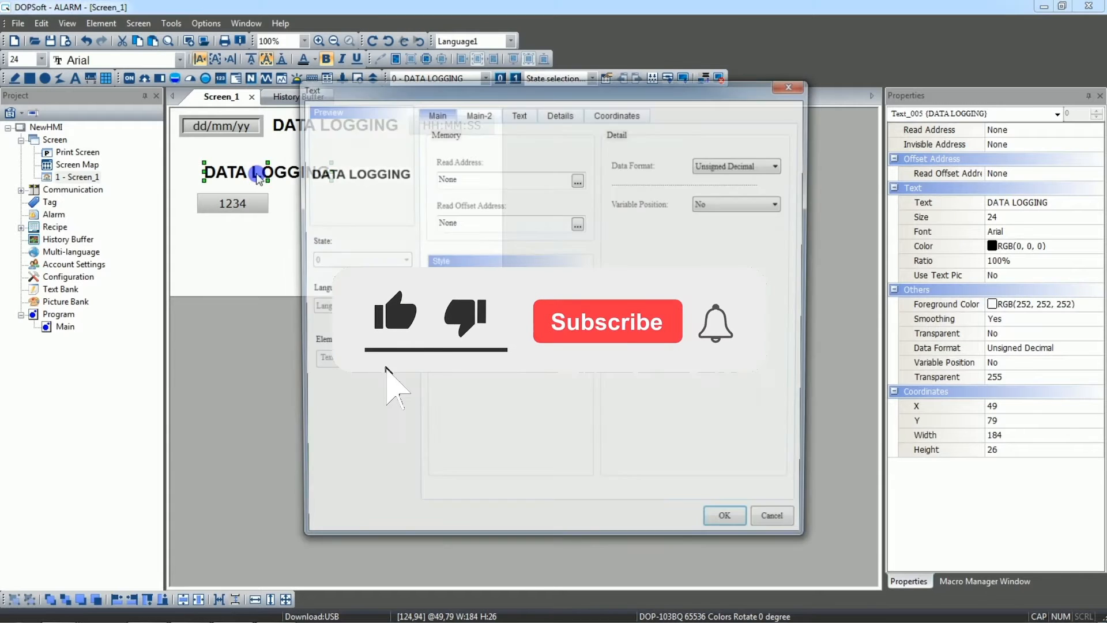
left_click(518, 115)
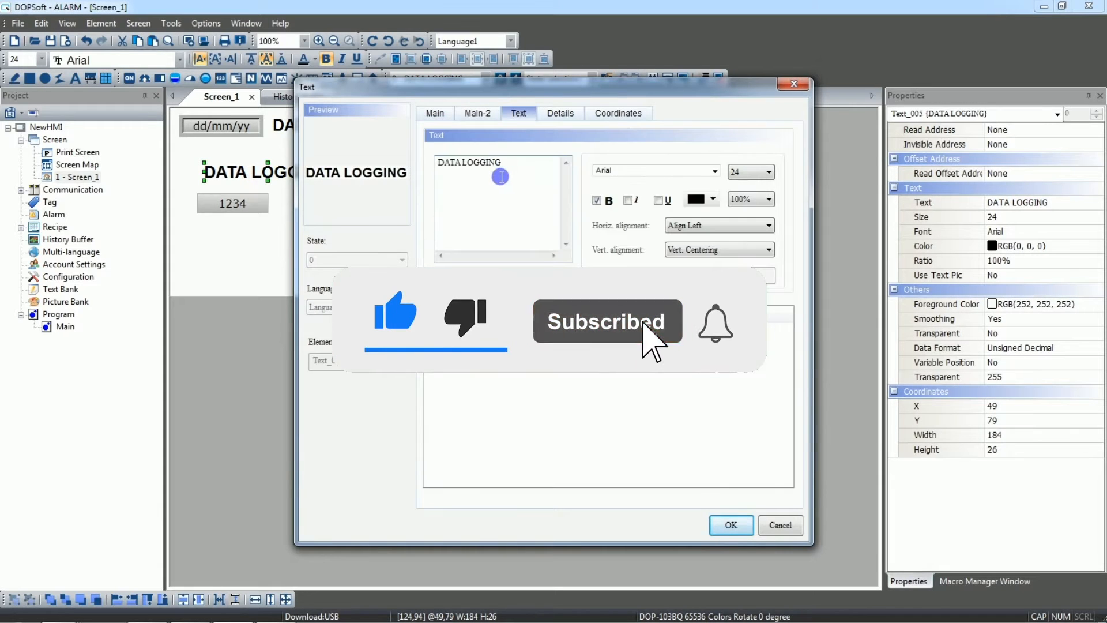
left_click_drag(506, 175, 388, 183)
type("TEM")
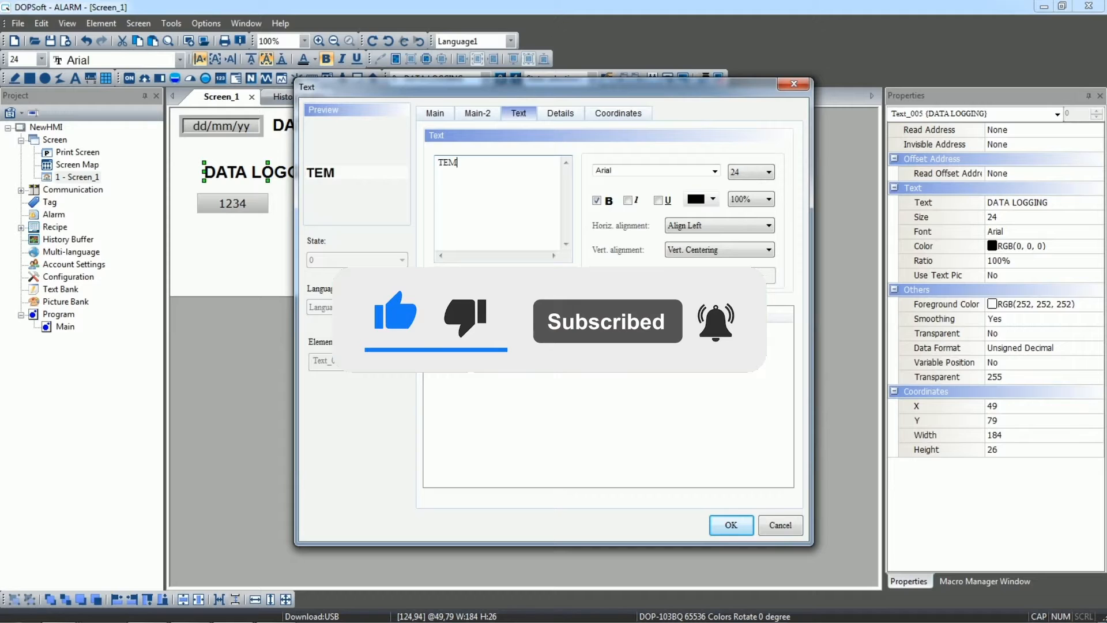
type("PERATURE")
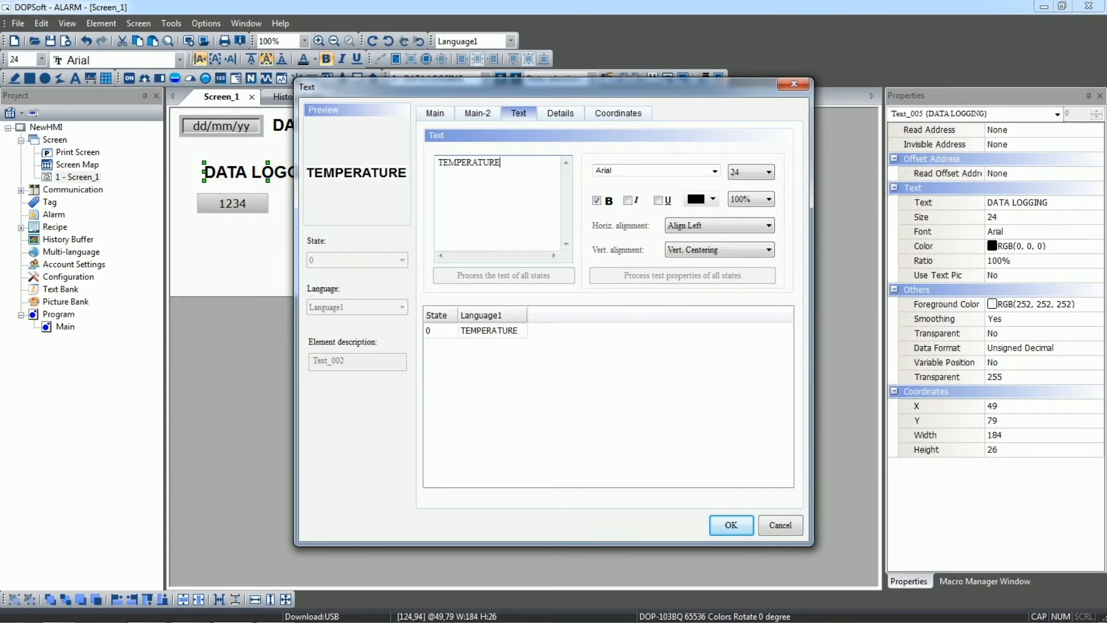
left_click(736, 171)
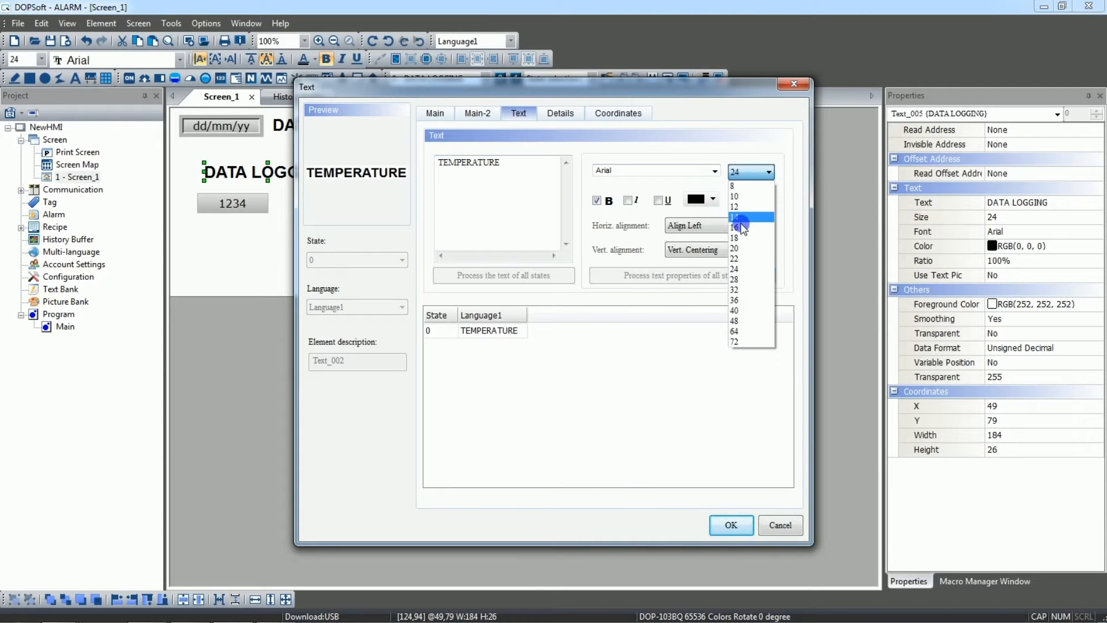
left_click(741, 228)
left_click(731, 523)
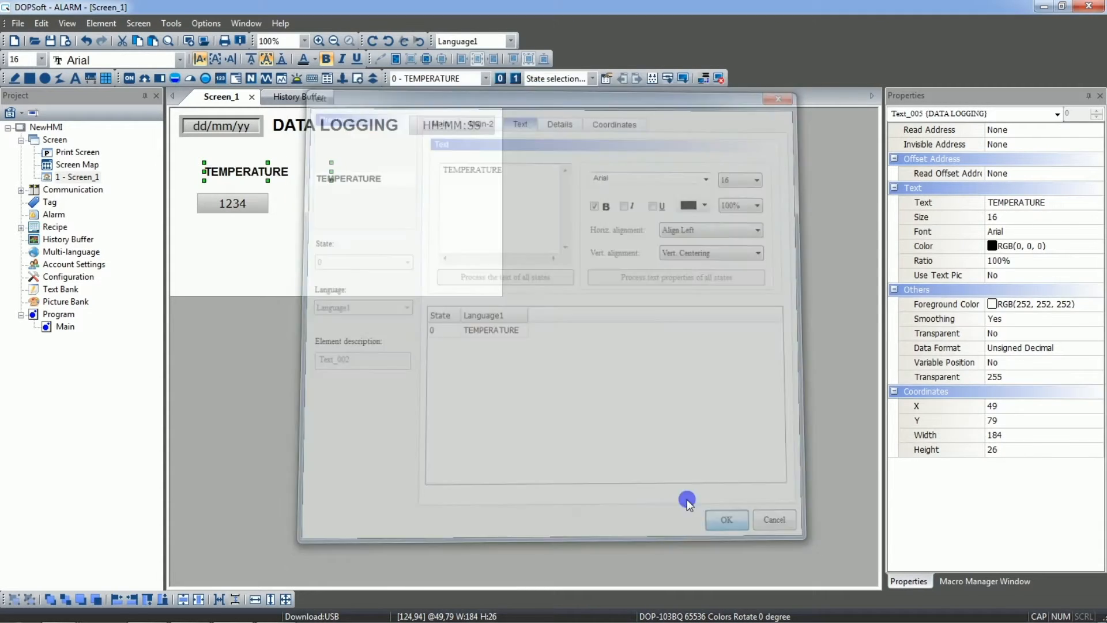
left_click_drag(331, 171, 258, 175)
Duplicate the numeric entry beside the original and set the copy's write and read addresses to {Link1}1@D101
left_click(245, 202)
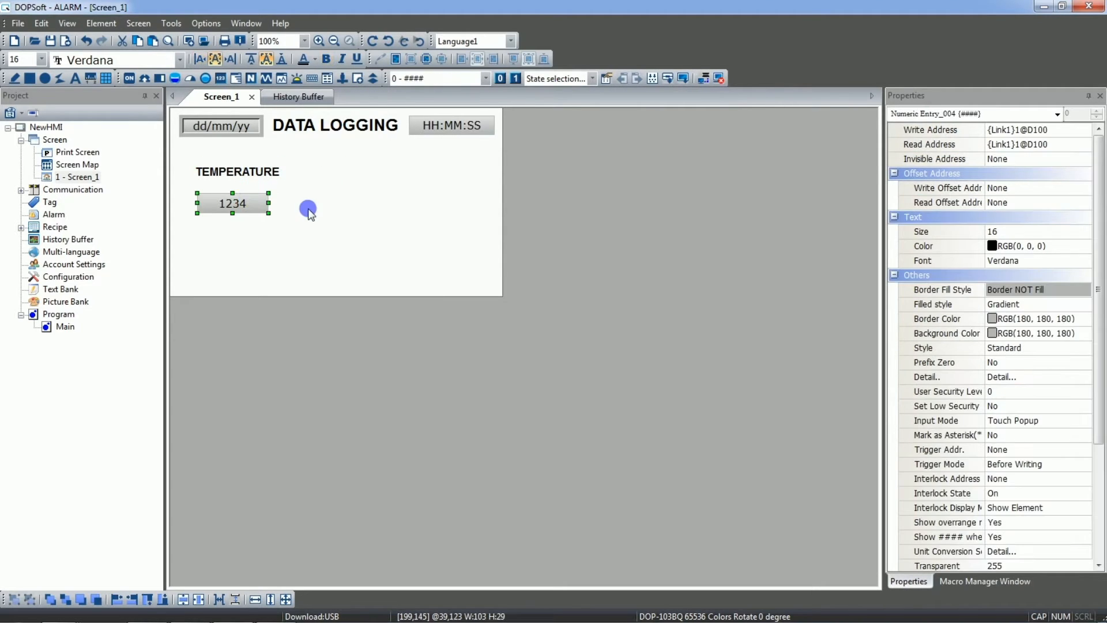
key("ctrl+v")
left_click_drag(279, 214, 353, 206)
double_click(346, 209)
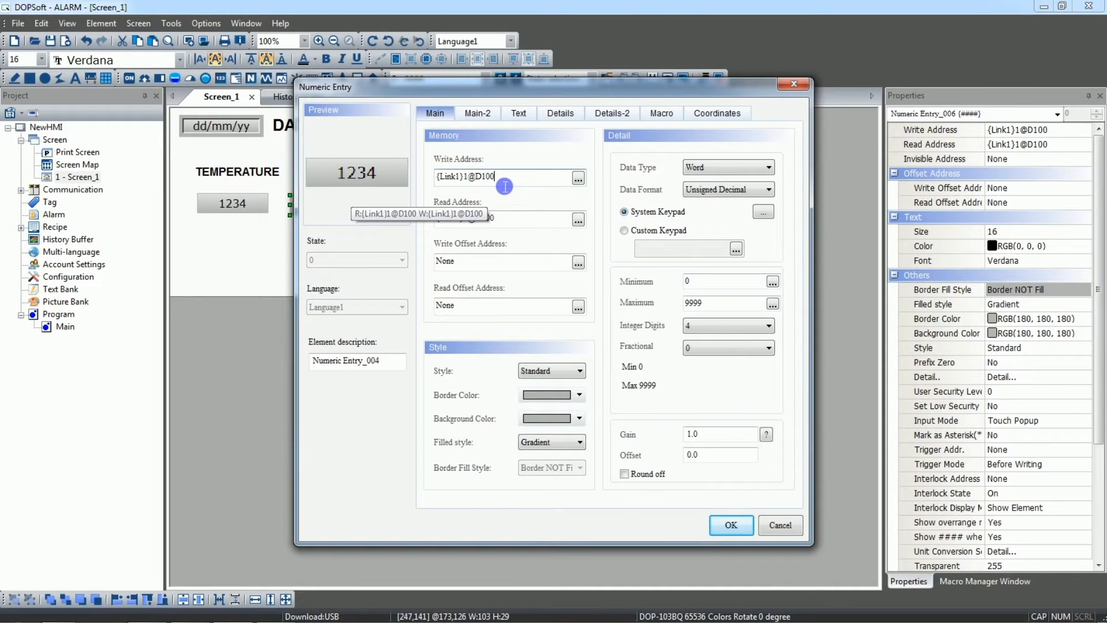
left_click(524, 224)
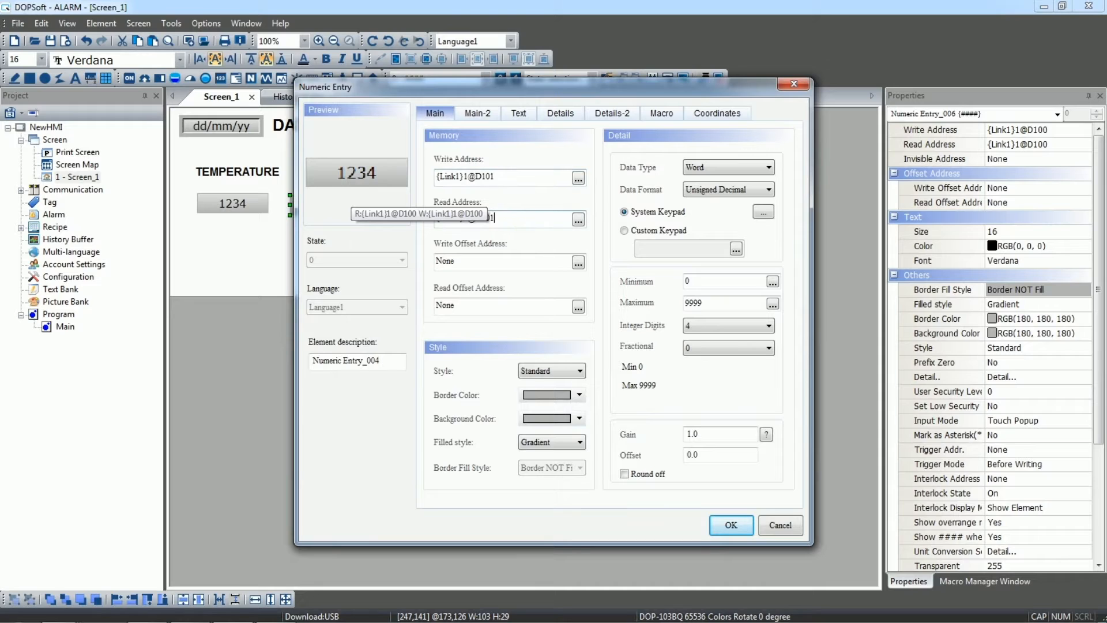
Set the second numeric entry's data type to Double Word and its data format to Floating
left_click(695, 168)
left_click(706, 190)
left_click(709, 189)
left_click(708, 266)
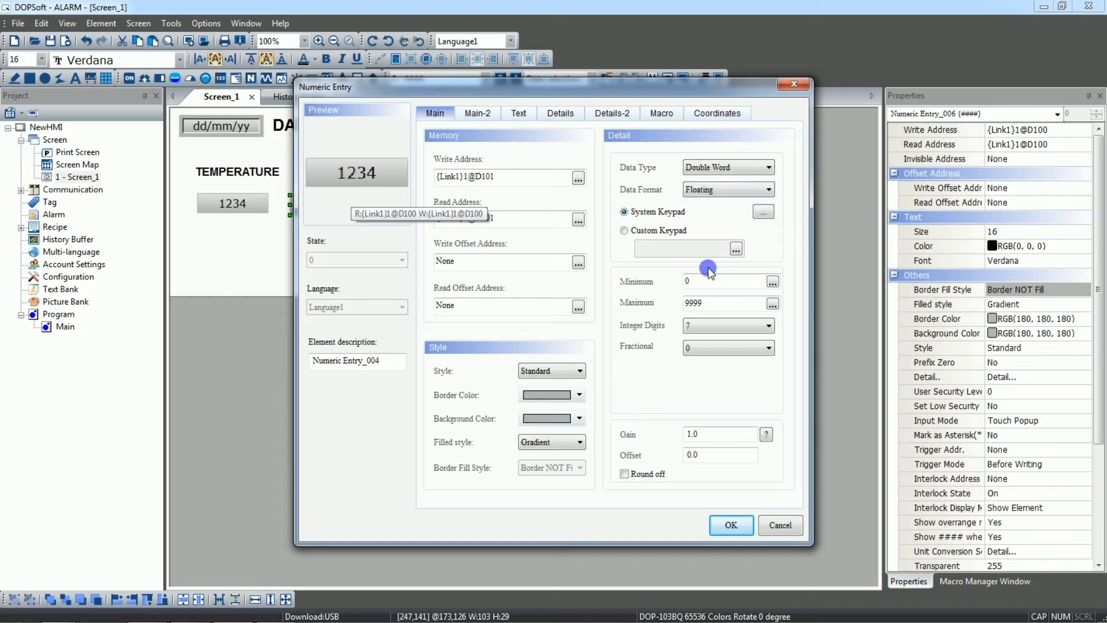
Give the second numeric entry 3 integer digits, 2 fractional digits and a maximum of 999.99, and accept its properties
left_click(708, 324)
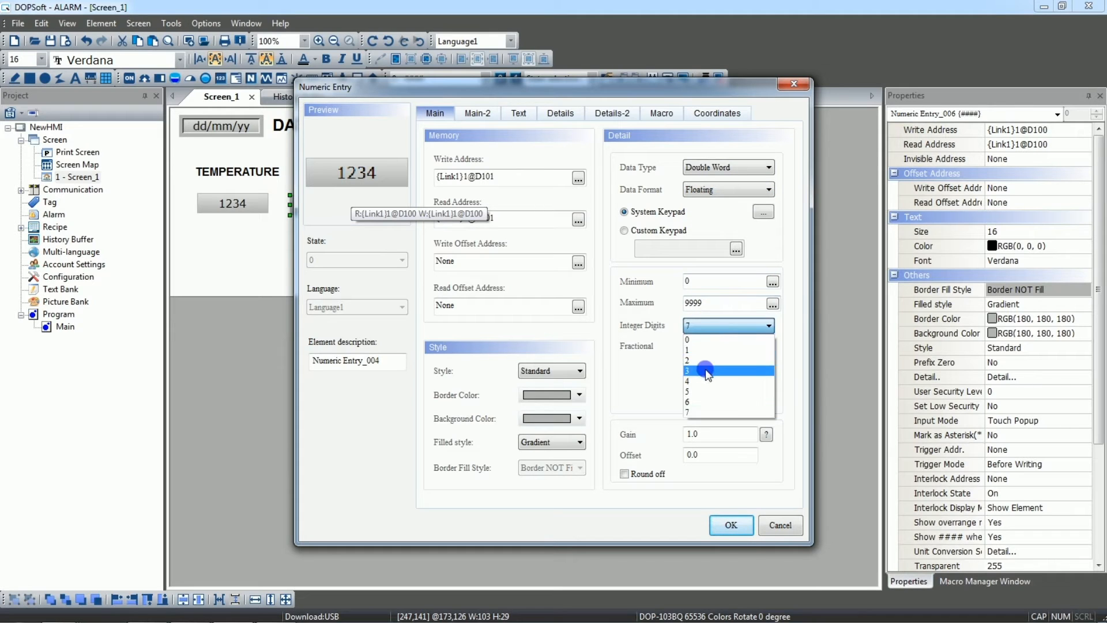
left_click(709, 365)
left_click(704, 353)
left_click(701, 379)
double_click(704, 307)
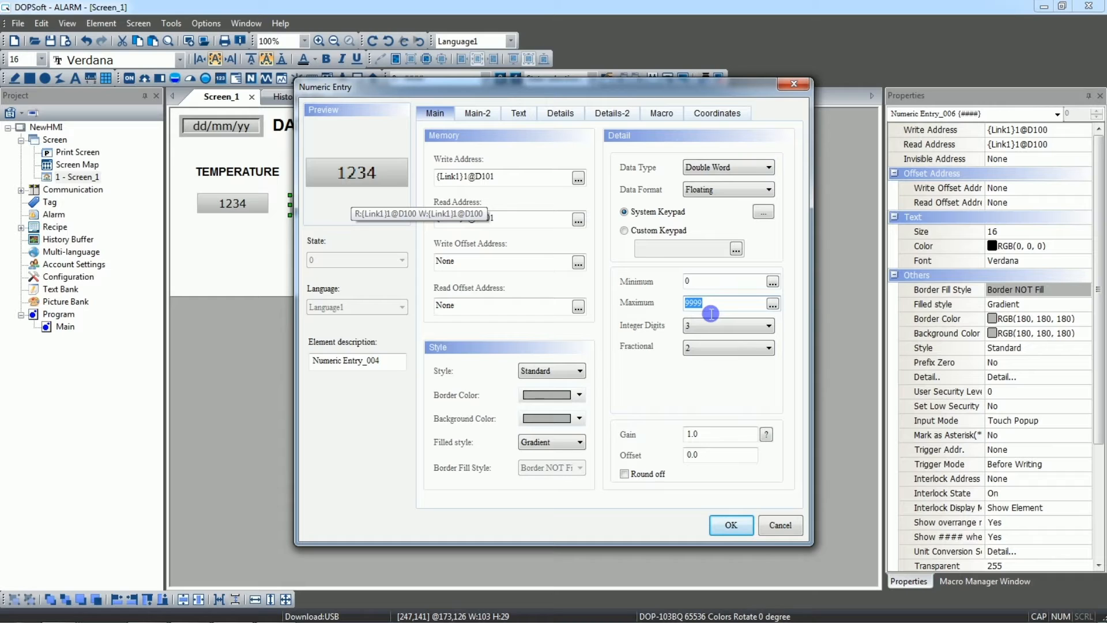
type("99")
left_click(728, 522)
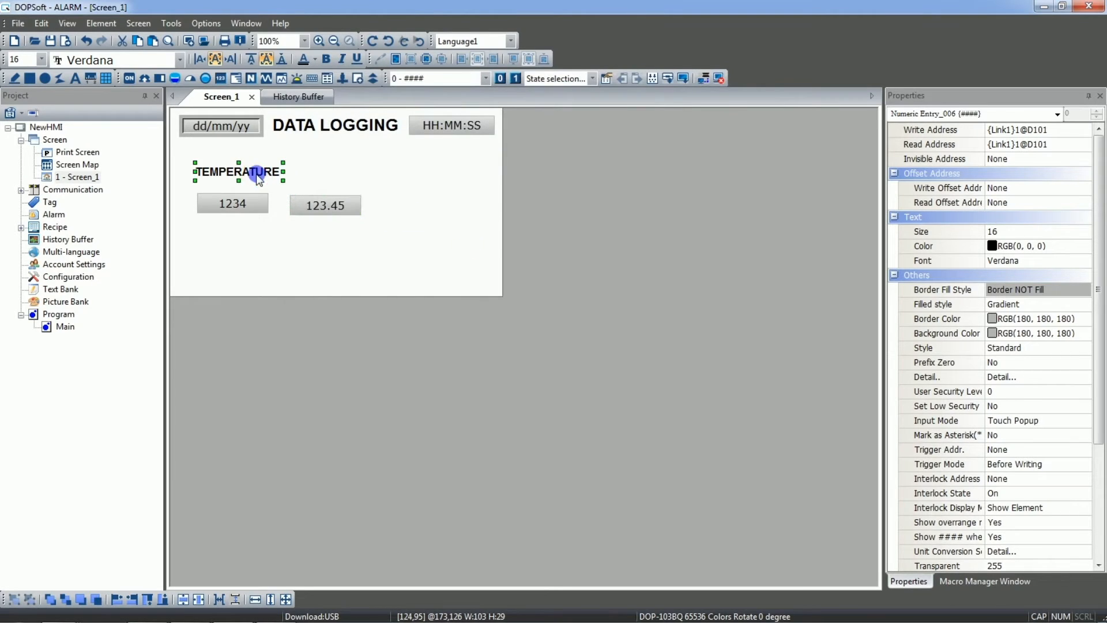
Duplicate the TEMPERATURE label above the second numeric entry as PRESSURE and narrow its frame to about 104
key("ctrl+v")
left_click_drag(279, 180, 367, 170)
double_click(367, 170)
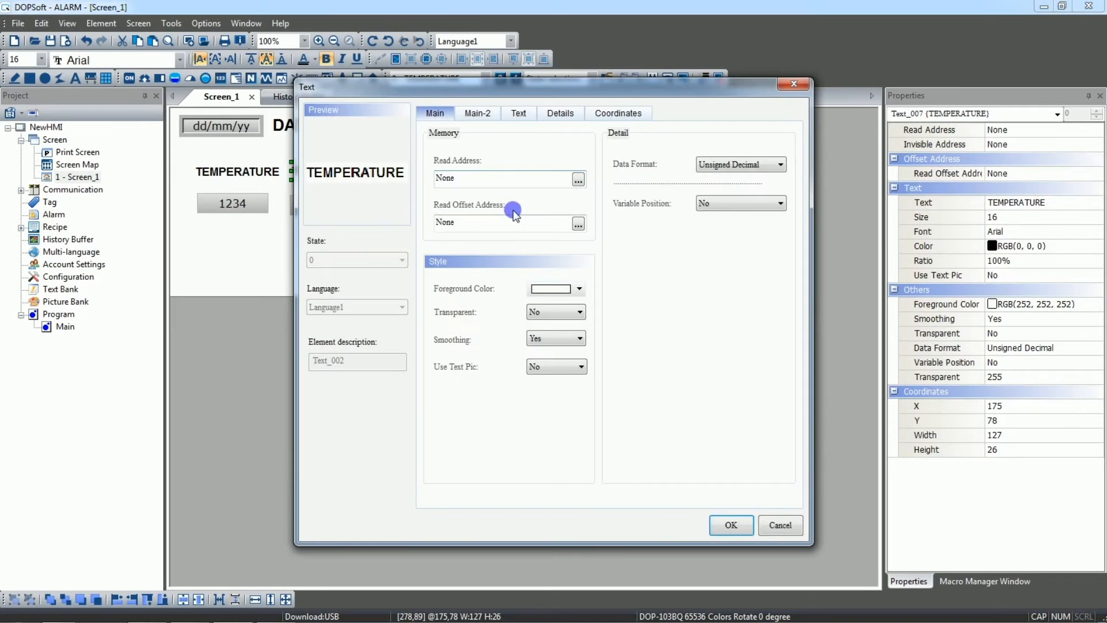
left_click(520, 115)
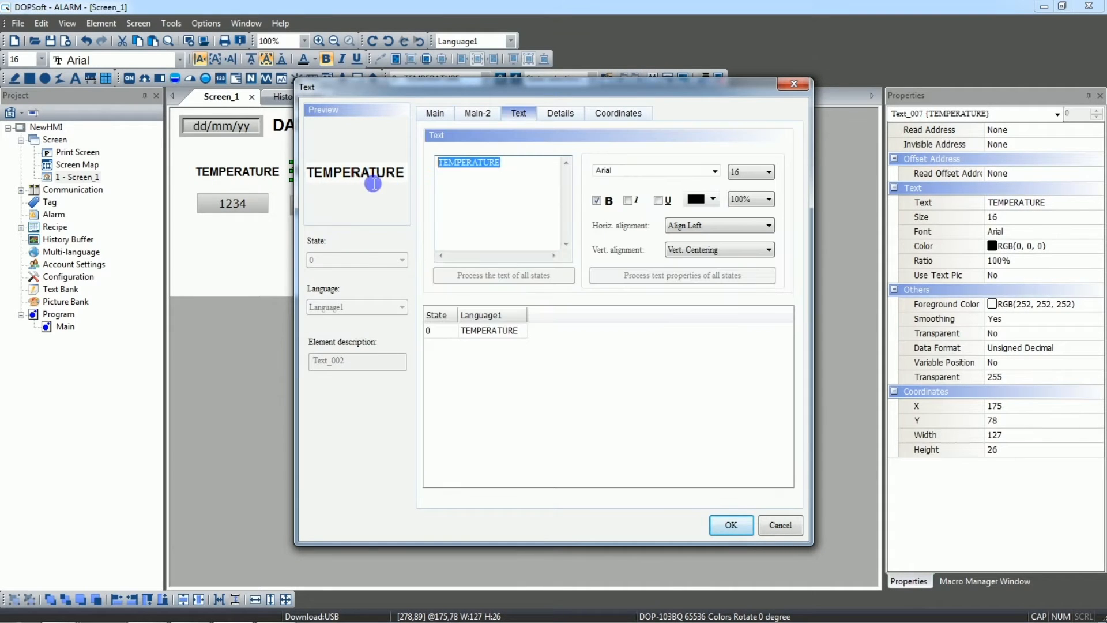
type("PRESSURE")
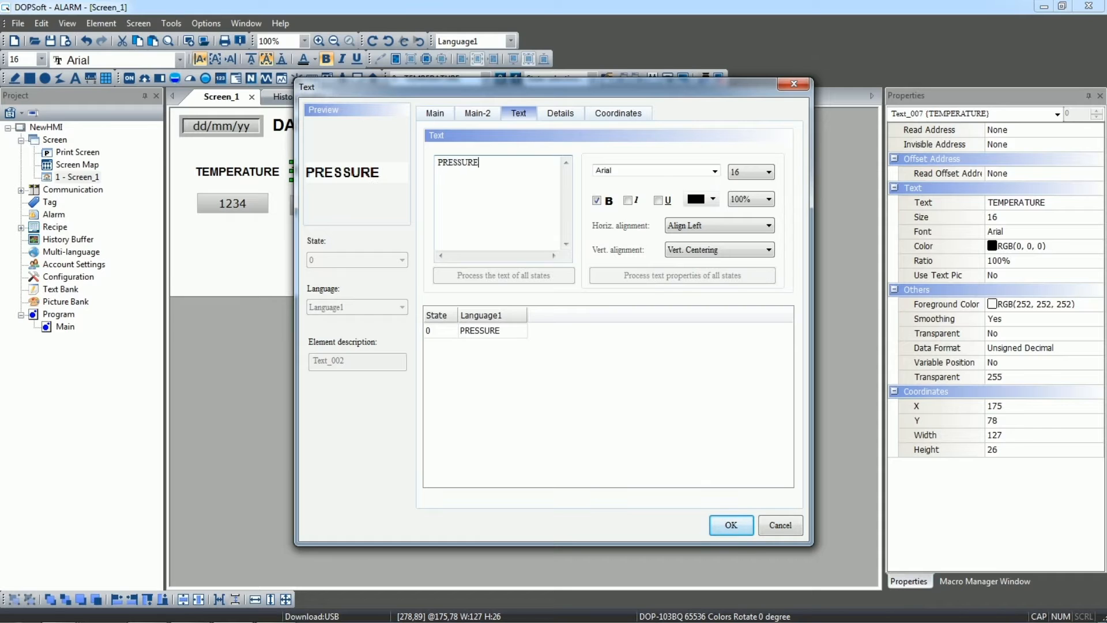
left_click(731, 524)
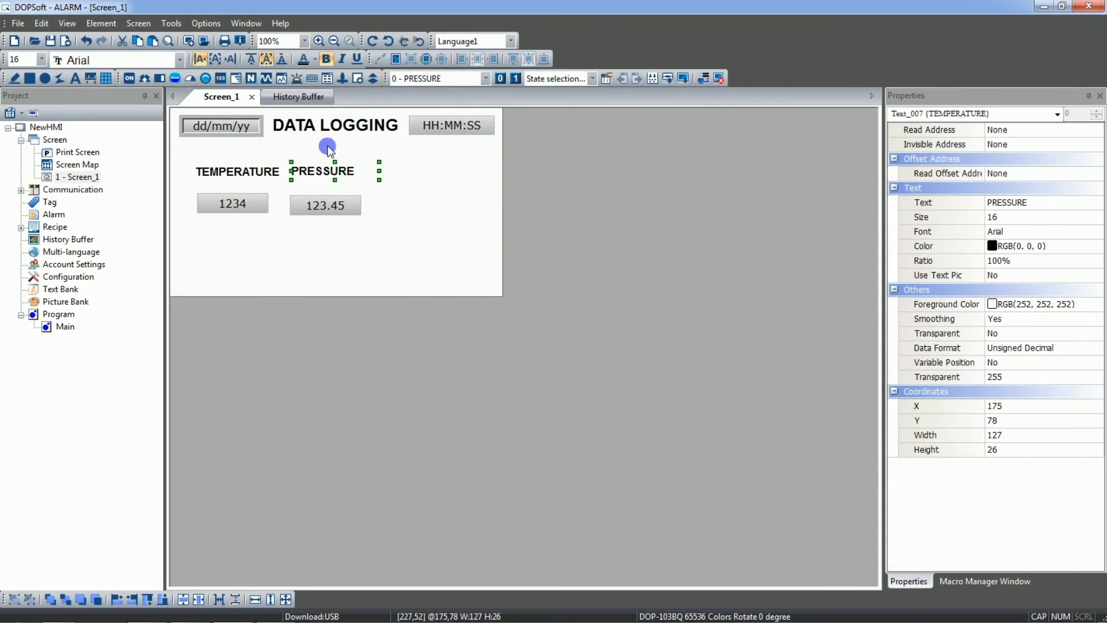
left_click_drag(381, 171, 386, 173)
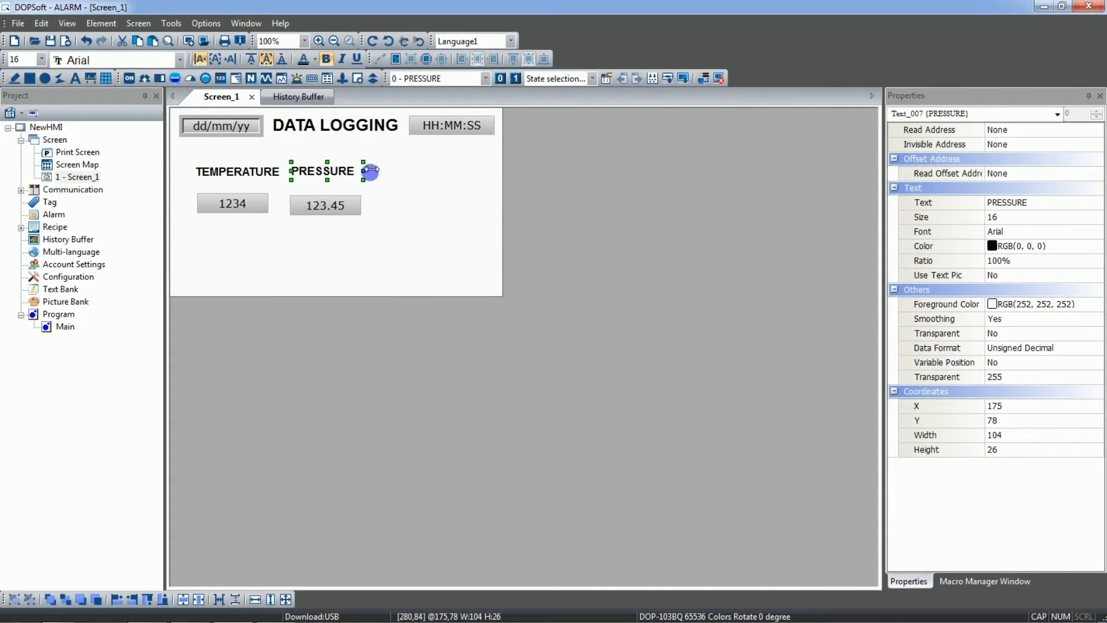
Duplicate the floating-point numeric entry under PRESSURE and place the copy directly to its right
left_click(345, 207)
key("ctrl+c")
key("ctrl+v")
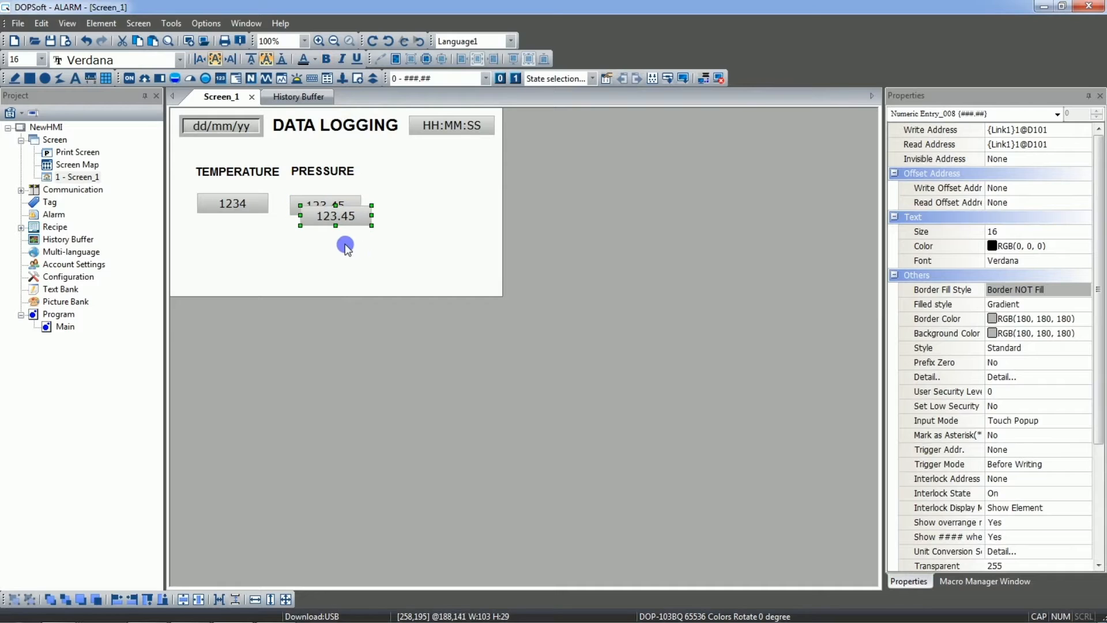
left_click_drag(328, 213, 408, 209)
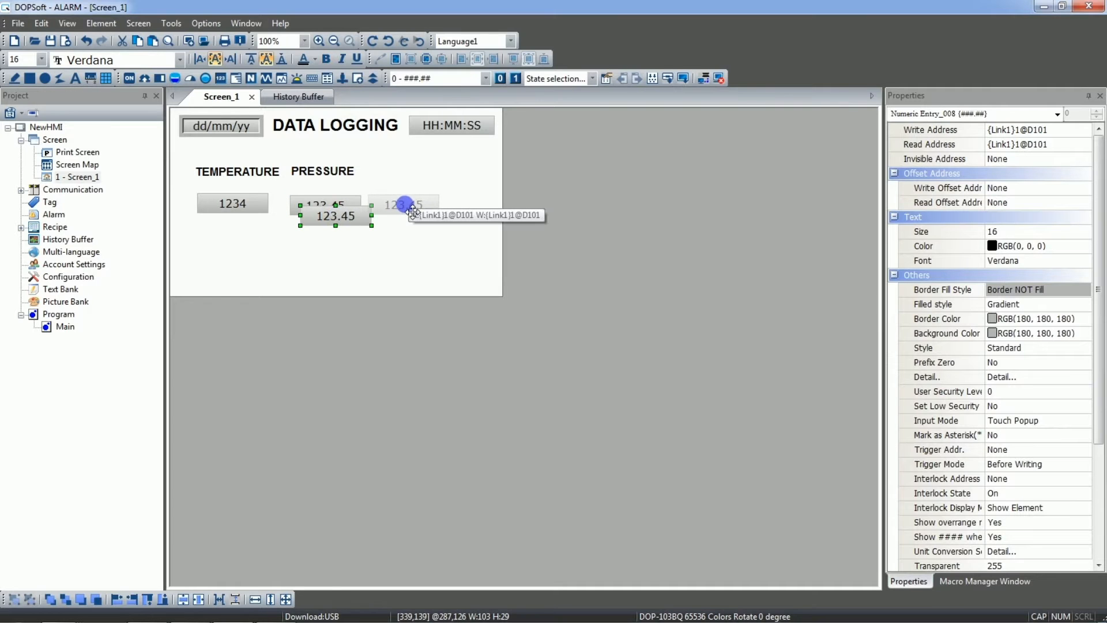
double_click(323, 172)
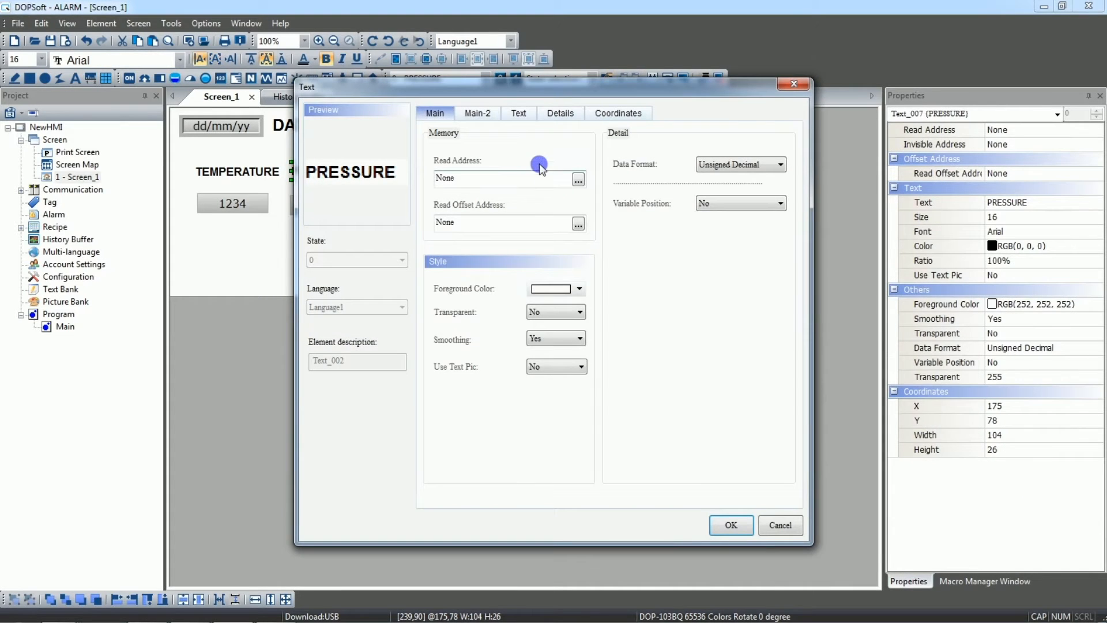
left_click(521, 114)
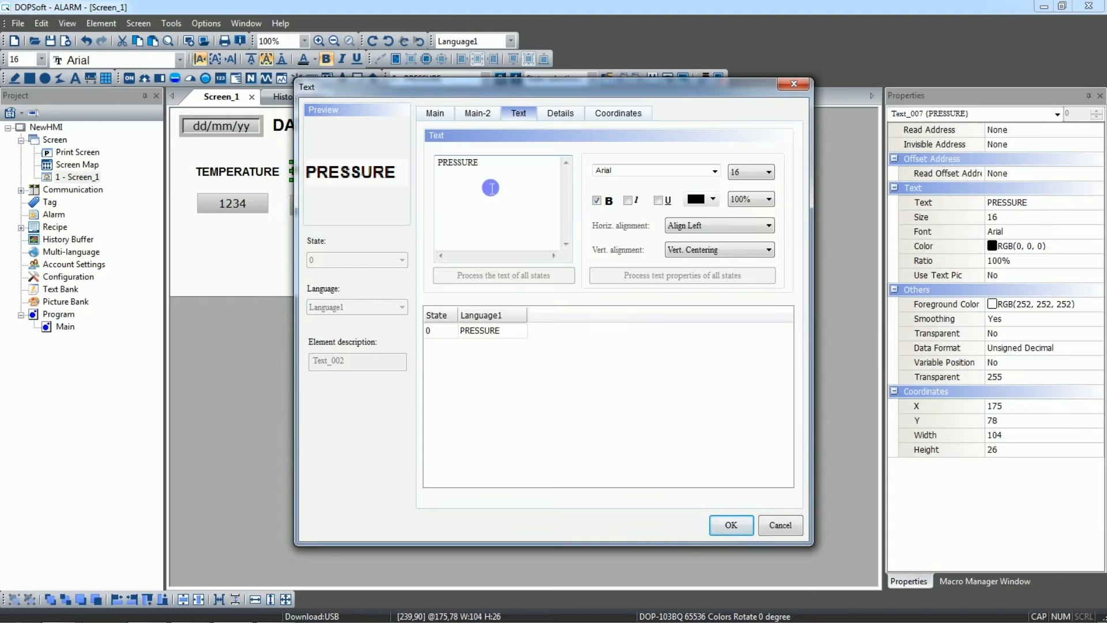
type("CURRENT")
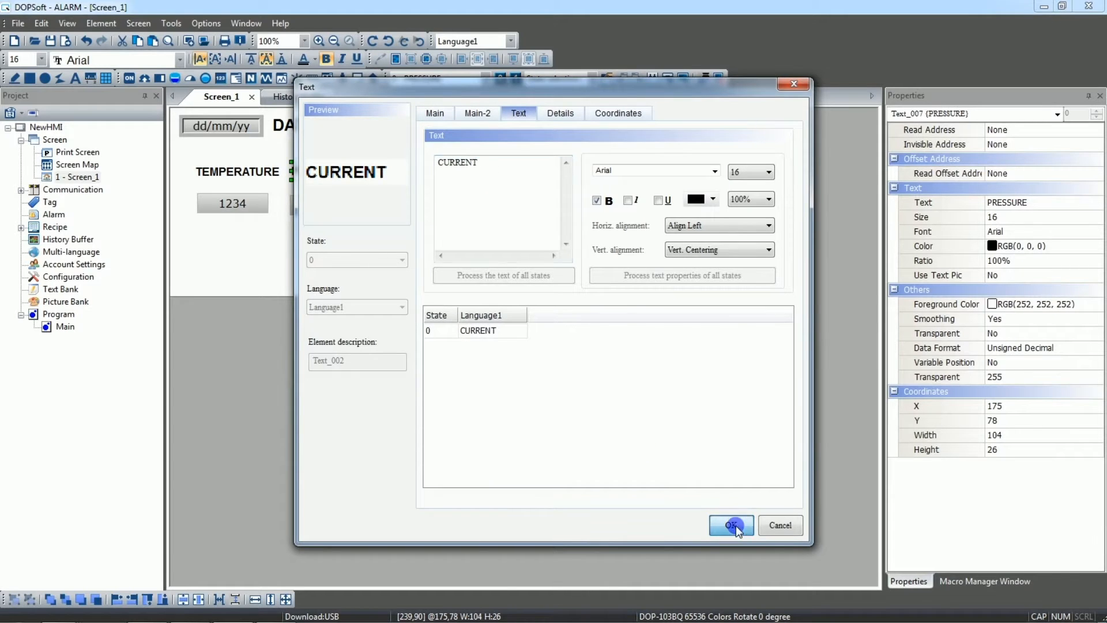
left_click(733, 524)
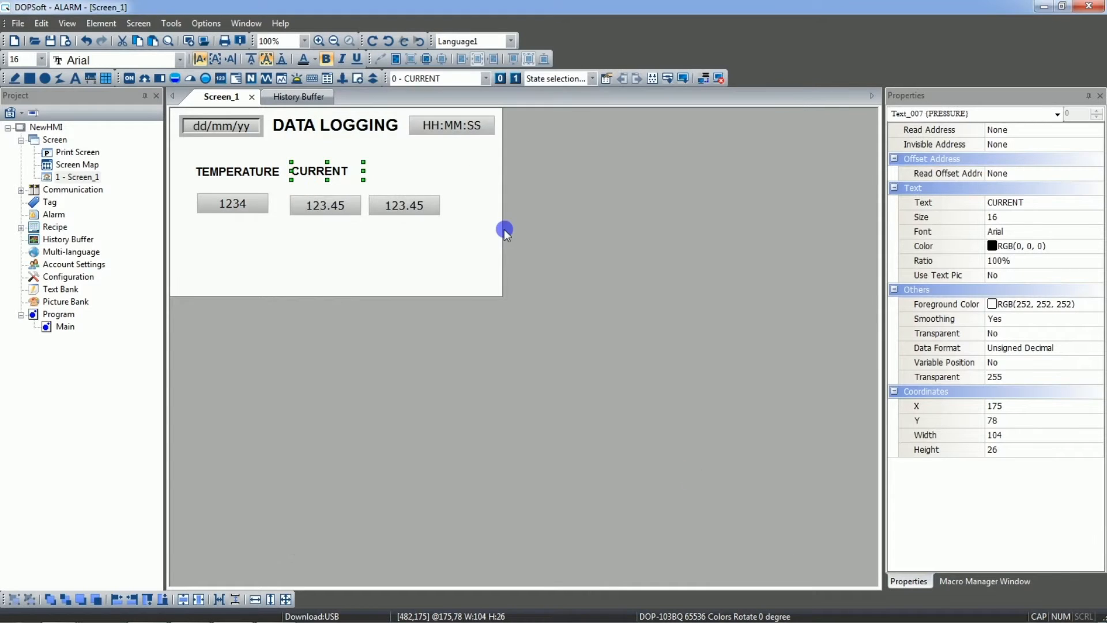
key("ctrl+z")
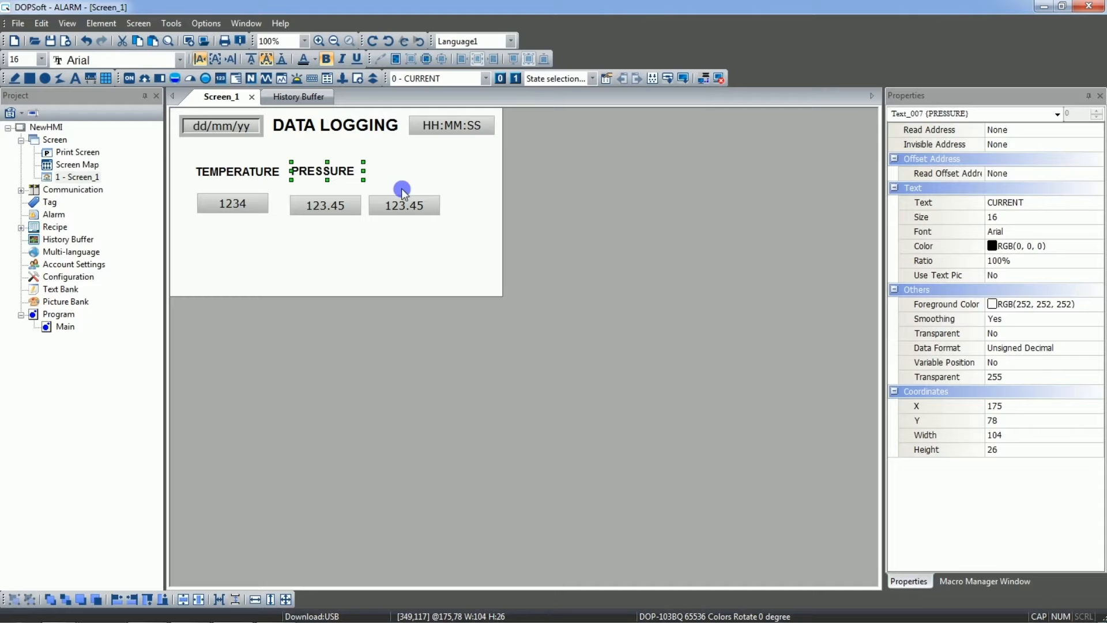
Place a copy of the PRESSURE label above the third numeric entry and change its text to CURRENT
key("ctrl+v")
left_click_drag(363, 184, 424, 175)
double_click(425, 175)
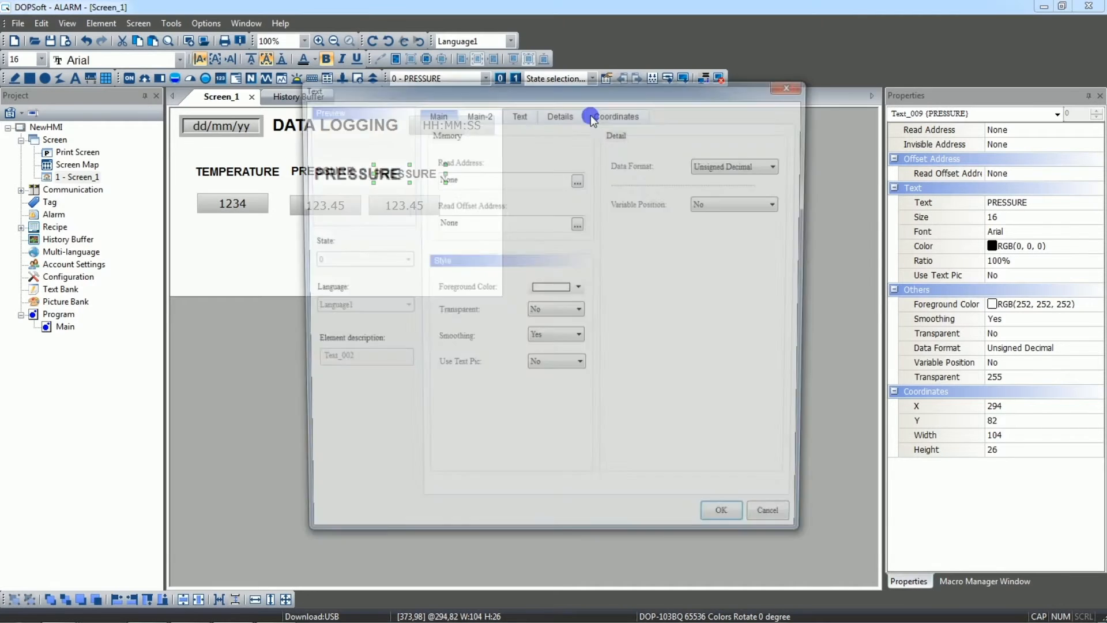
left_click(518, 114)
double_click(496, 170)
type("CU")
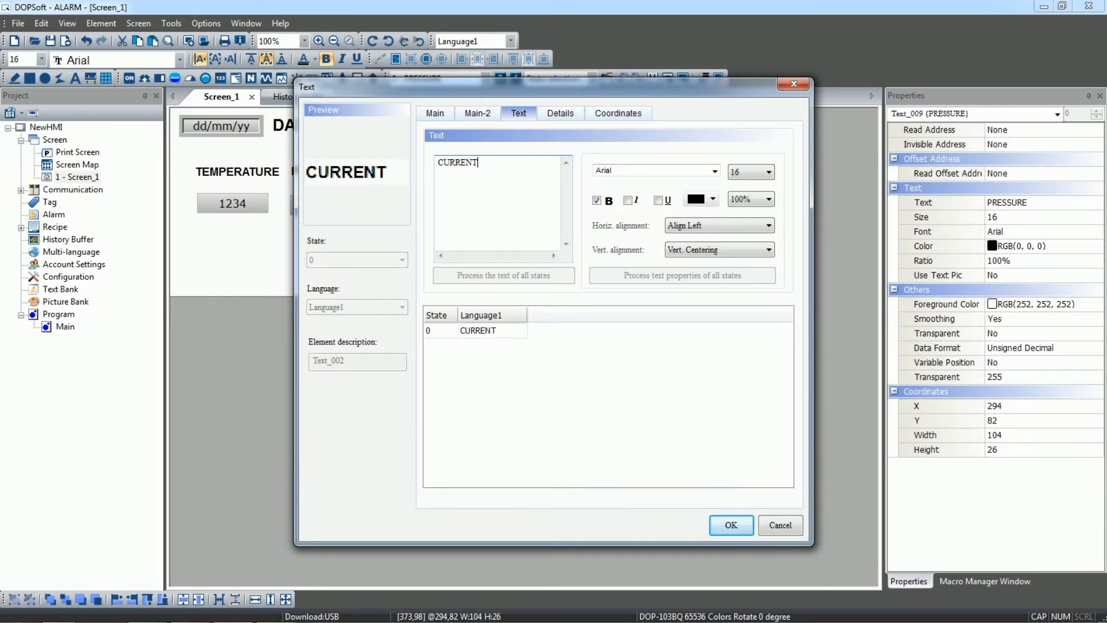
type("RRENT")
key("Return")
key("BackSpace")
left_click(731, 525)
Set both the write and read addresses of the numeric entry under CURRENT to {Link1}1@D103
double_click(426, 207)
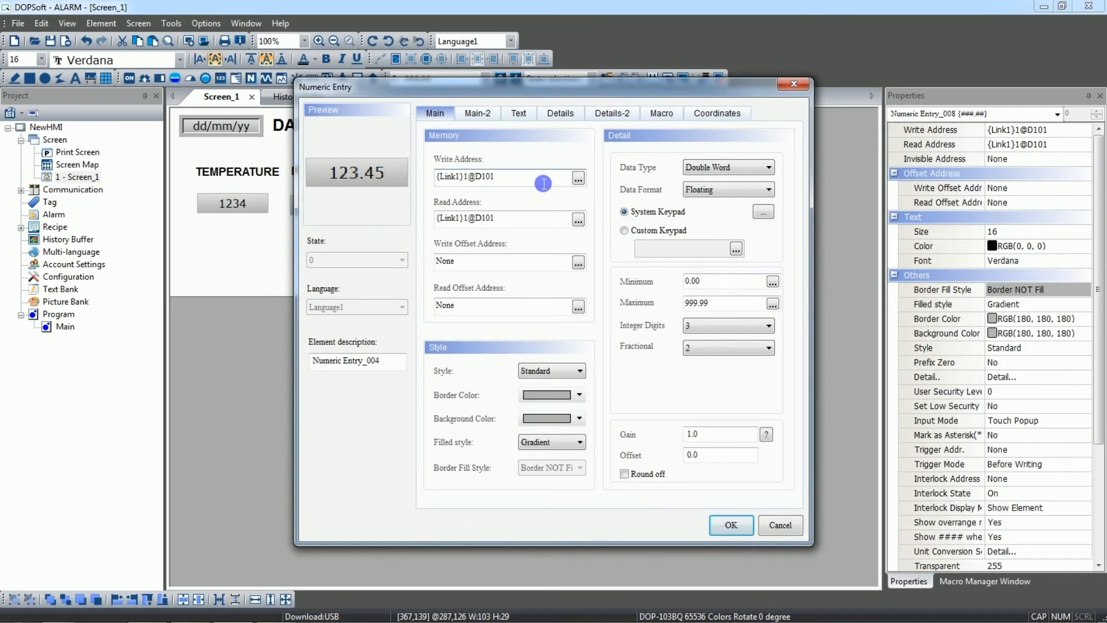
left_click(522, 223)
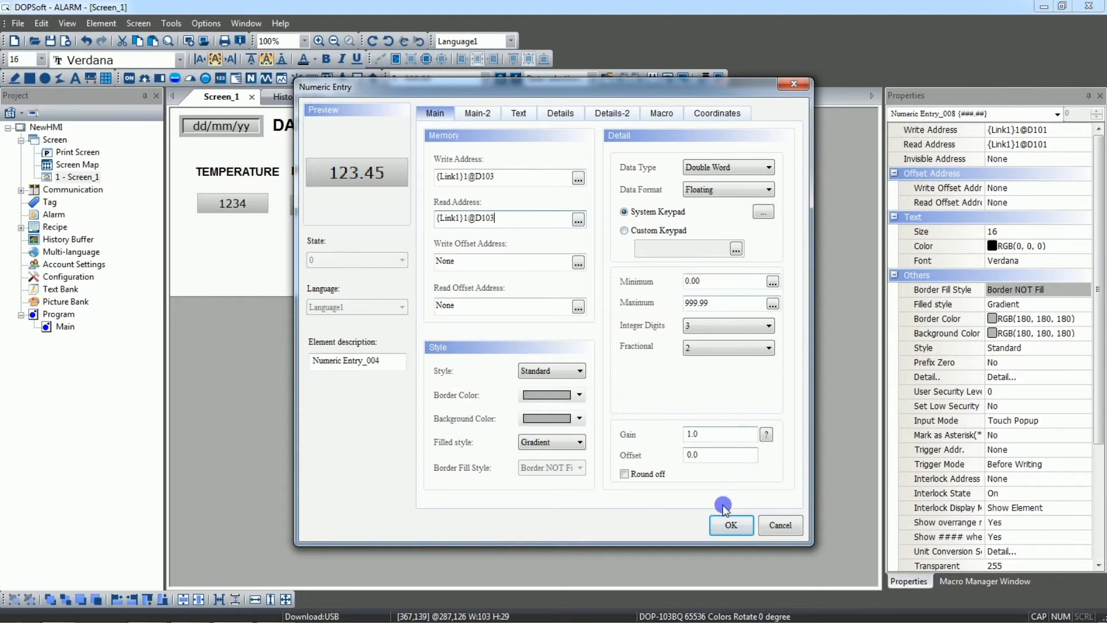
left_click(730, 524)
Shift each label-and-entry pair, TEMPERATURE, PRESSURE and CURRENT, slightly towards the left edge of the HMI screen
left_click(351, 247)
left_click_drag(302, 240, 180, 145)
mouse_move(222, 202)
left_mouse_down()
mouse_move(210, 210)
mouse_move(203, 199)
left_mouse_up()
left_click(268, 235)
left_click_drag(268, 235, 369, 158)
left_click_drag(325, 204, 309, 206)
left_click_drag(347, 240, 452, 156)
left_click_drag(388, 207, 383, 207)
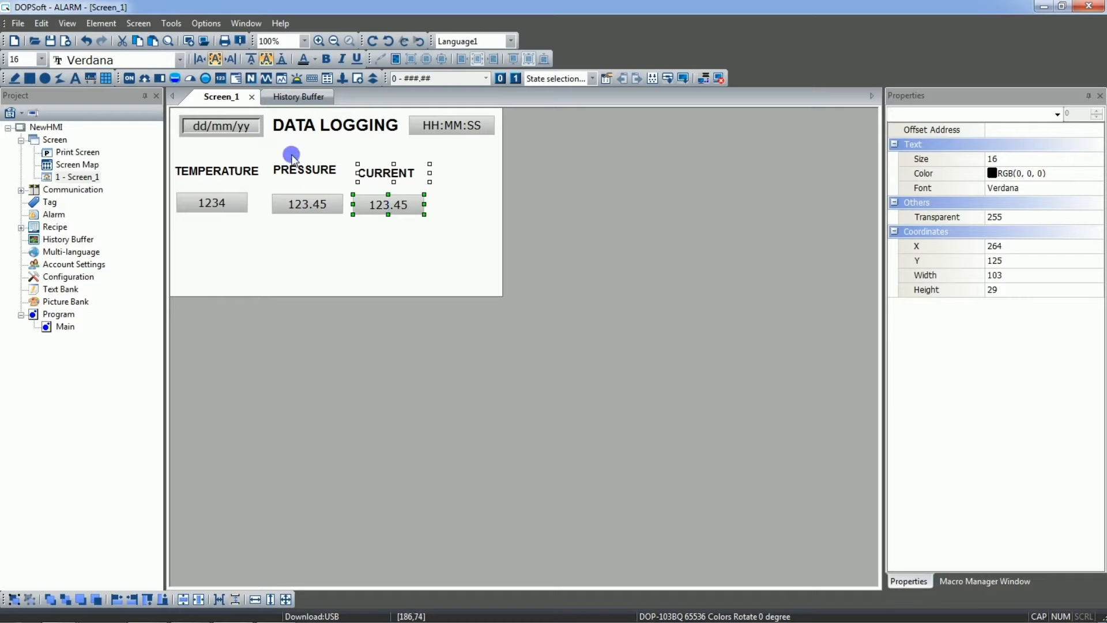
Move the PRESSURE and CURRENT labels together with their entries closer to the TEMPERATURE pair
left_click(260, 249)
left_click_drag(259, 249, 439, 156)
left_click_drag(401, 206, 387, 203)
left_click(388, 235)
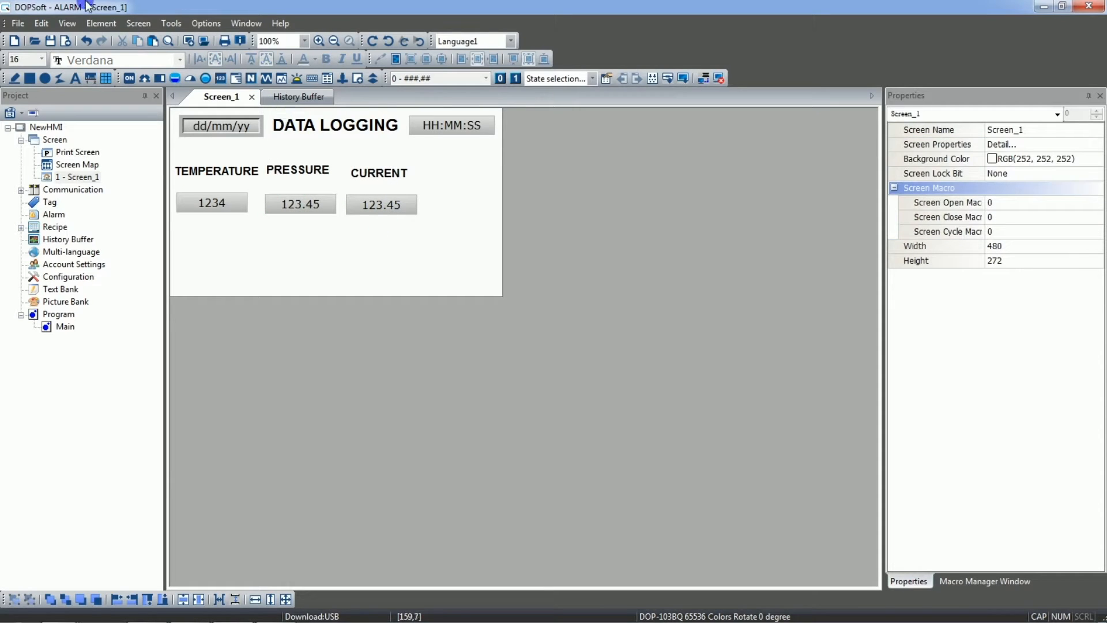
Place a Character Entry about 104 by 31 to the right of the CURRENT entry and open its properties
left_click(101, 23)
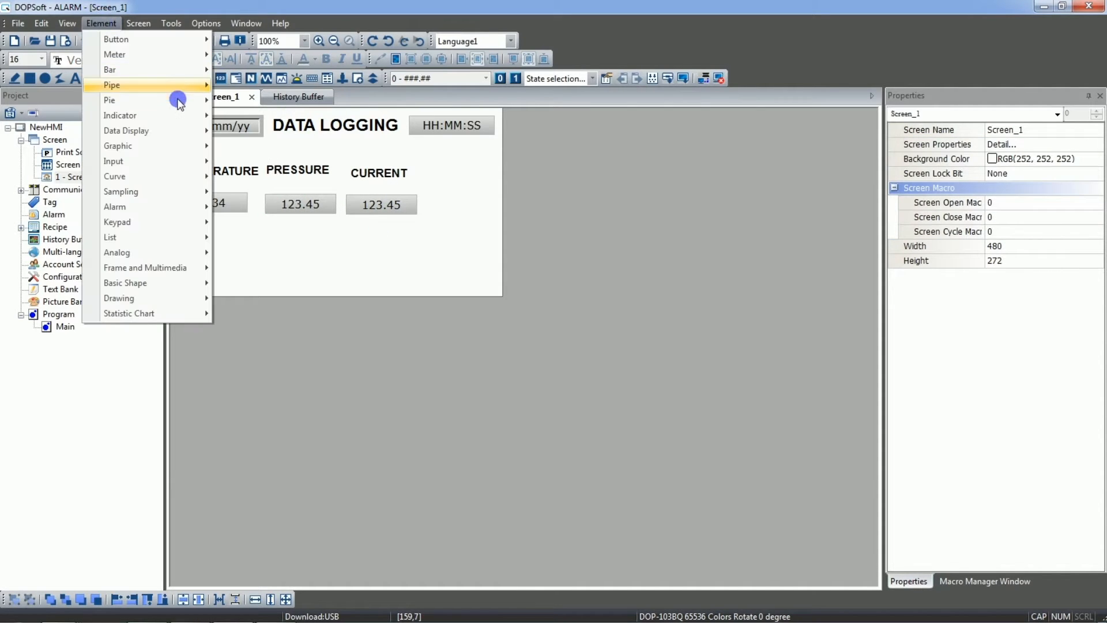
mouse_move(167, 161)
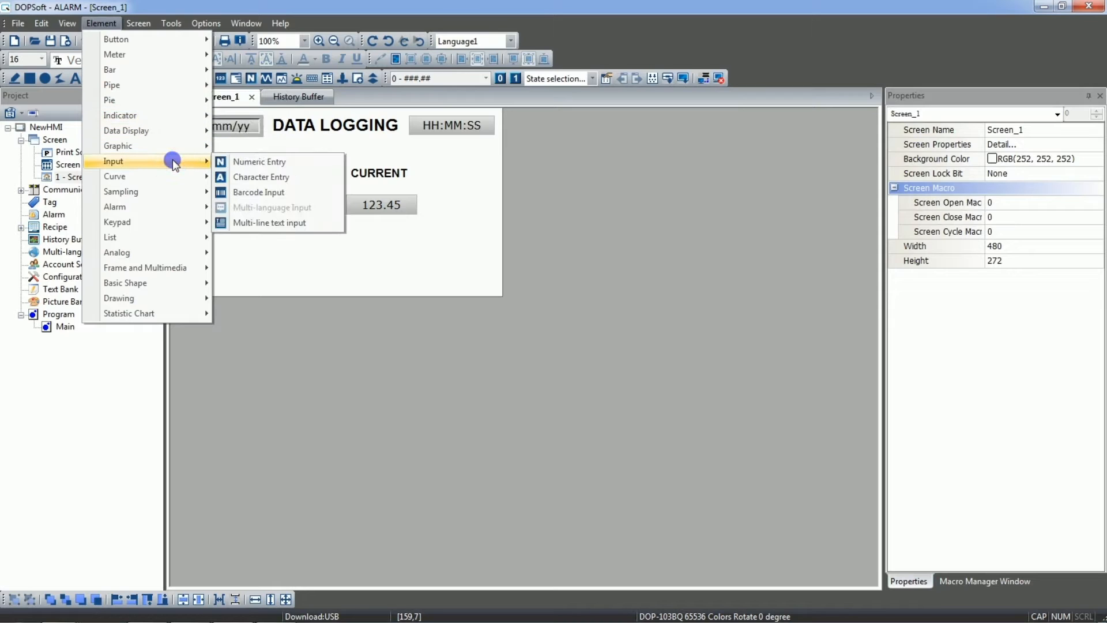
left_click(238, 162)
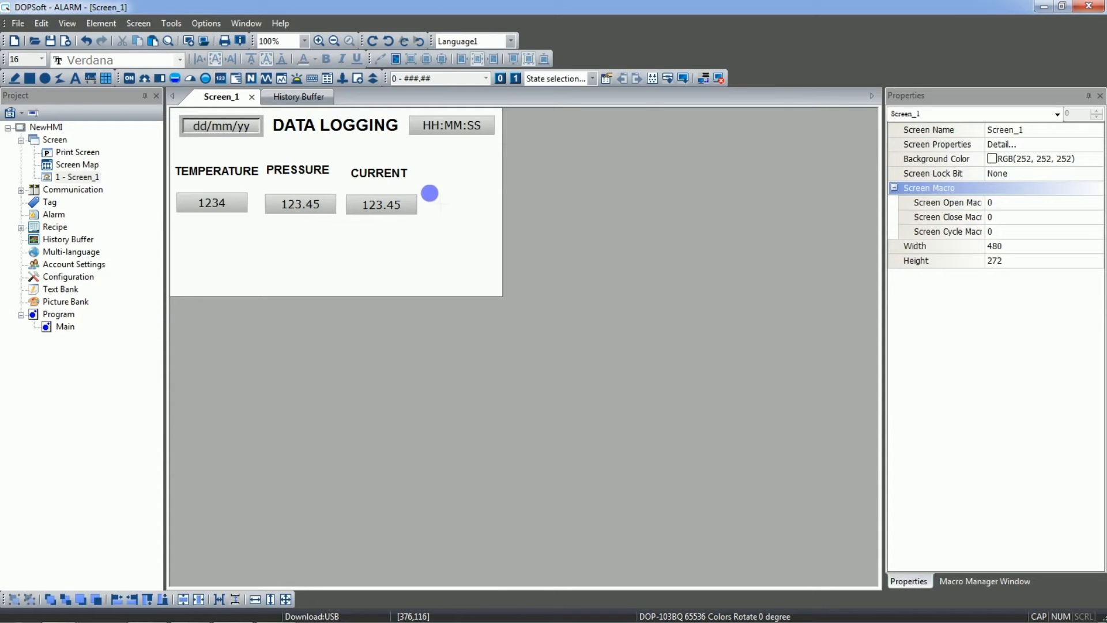
left_click_drag(471, 204, 500, 215)
double_click(453, 202)
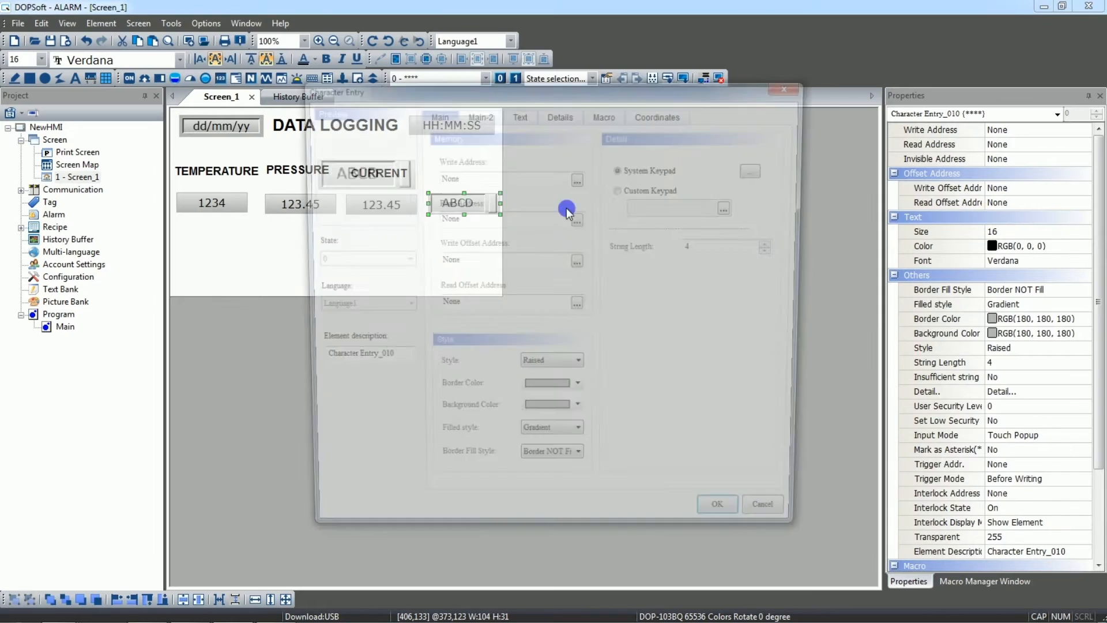
Set both the write and read addresses of the character entry beside CURRENT to {Link1}1@D105
left_click(577, 178)
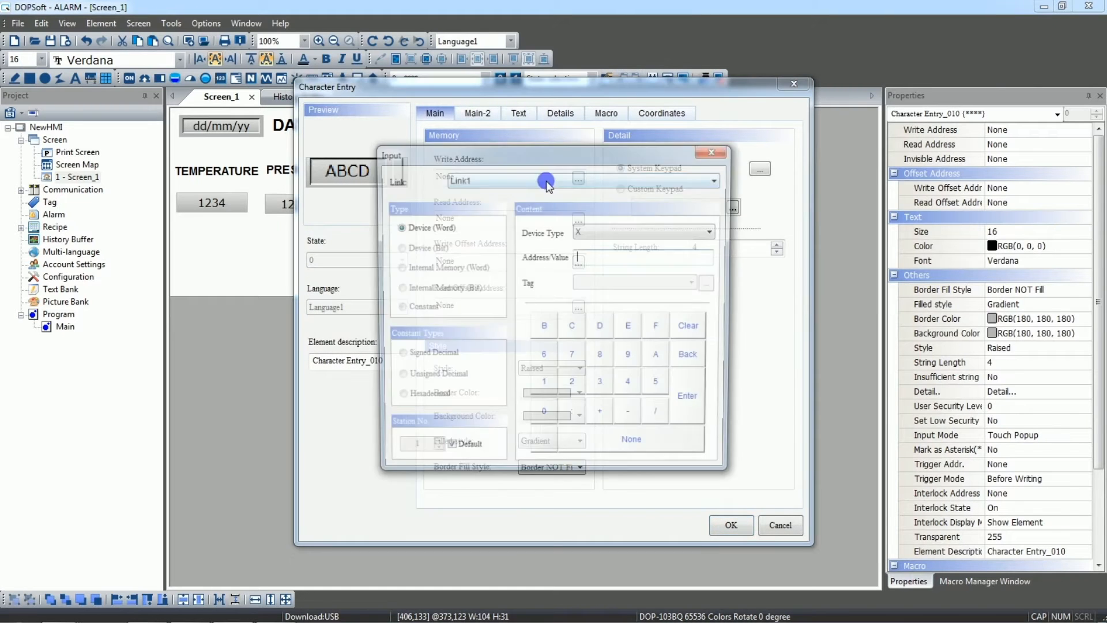
left_click(592, 225)
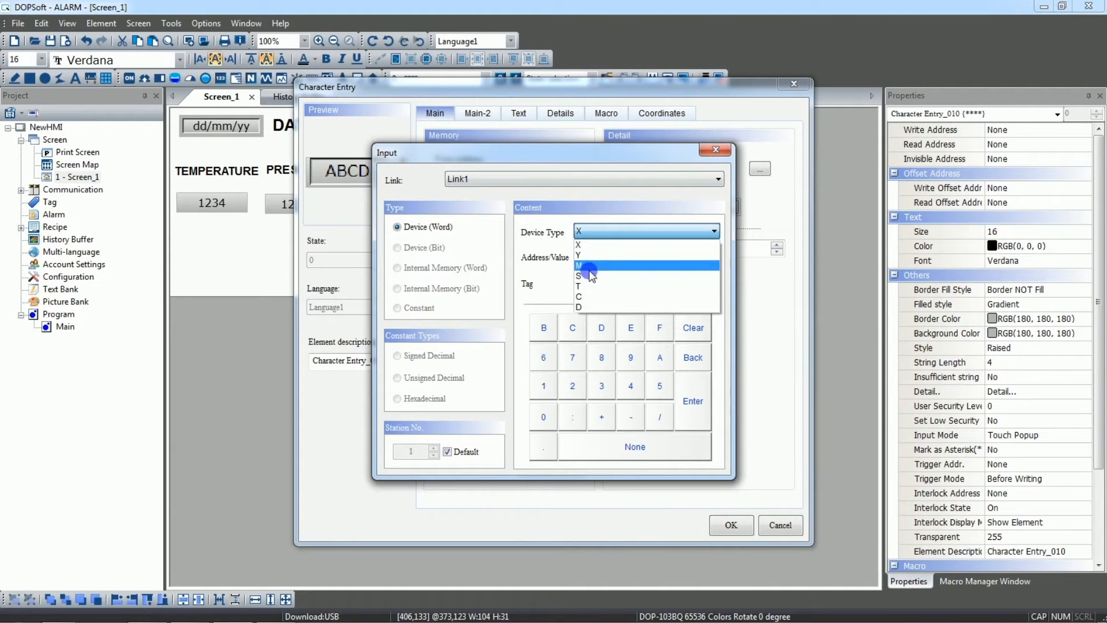
left_click(588, 307)
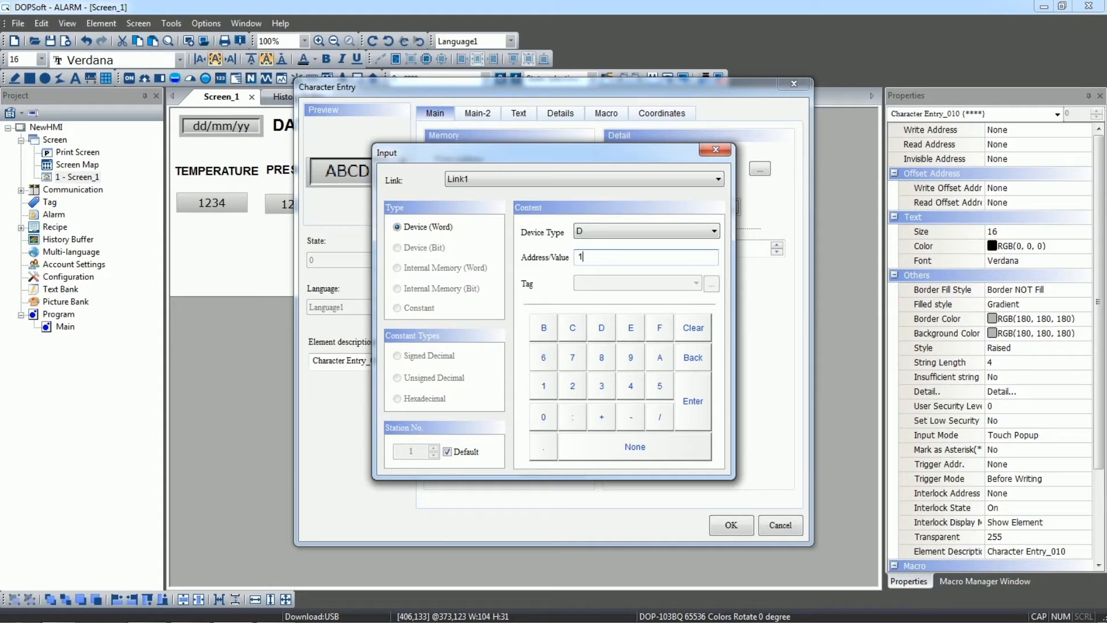
left_click(695, 402)
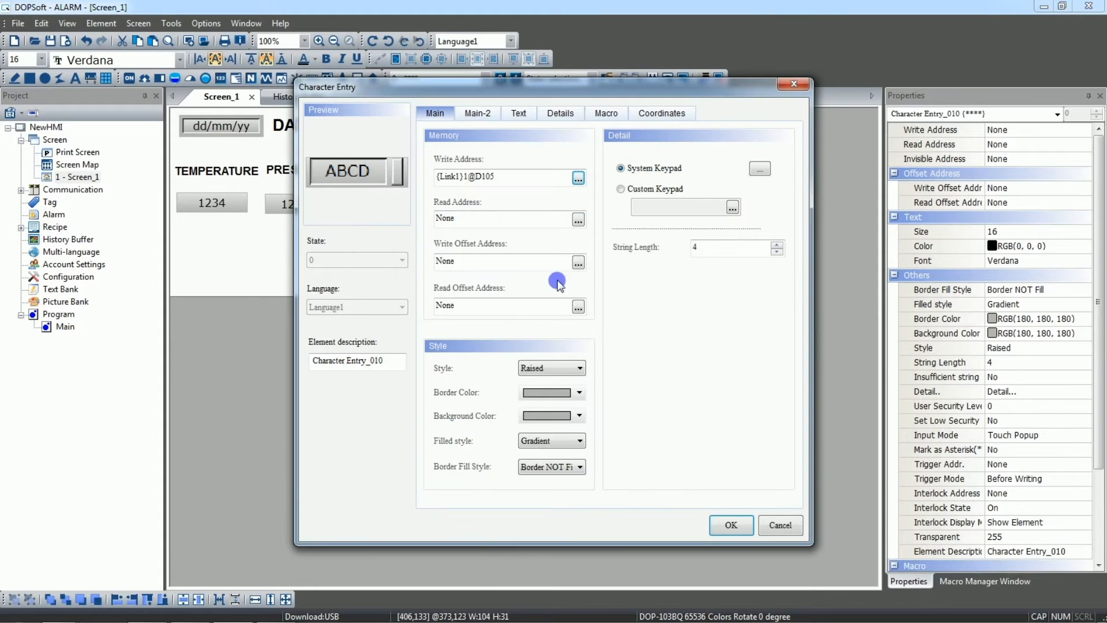
left_click_drag(512, 180, 379, 181)
key("ctrl+c")
double_click(467, 218)
key("ctrl+v")
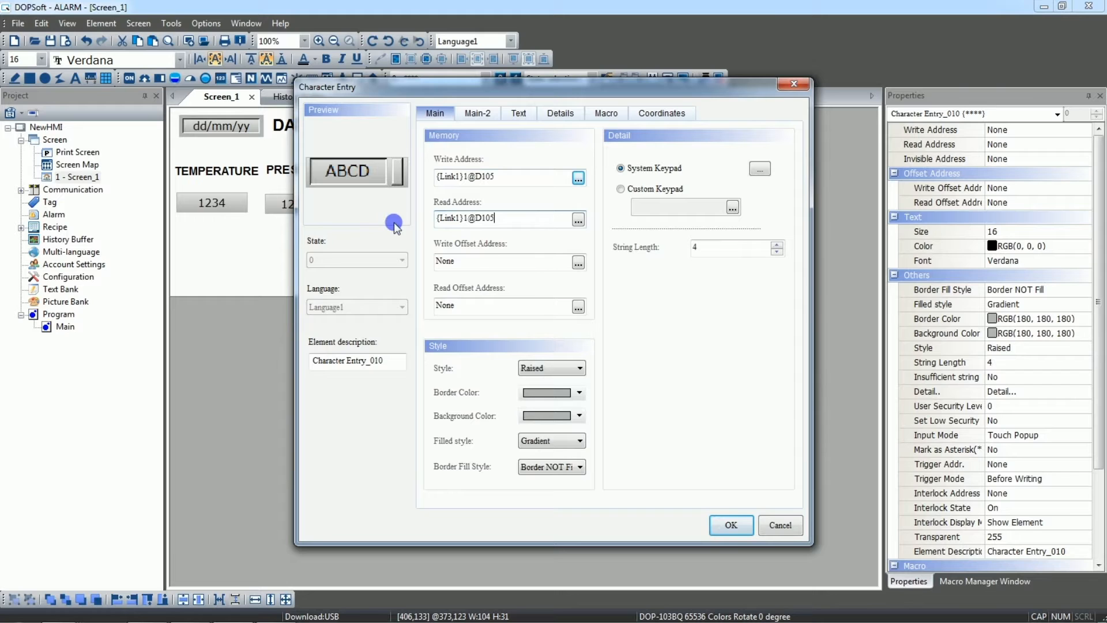
left_click(721, 523)
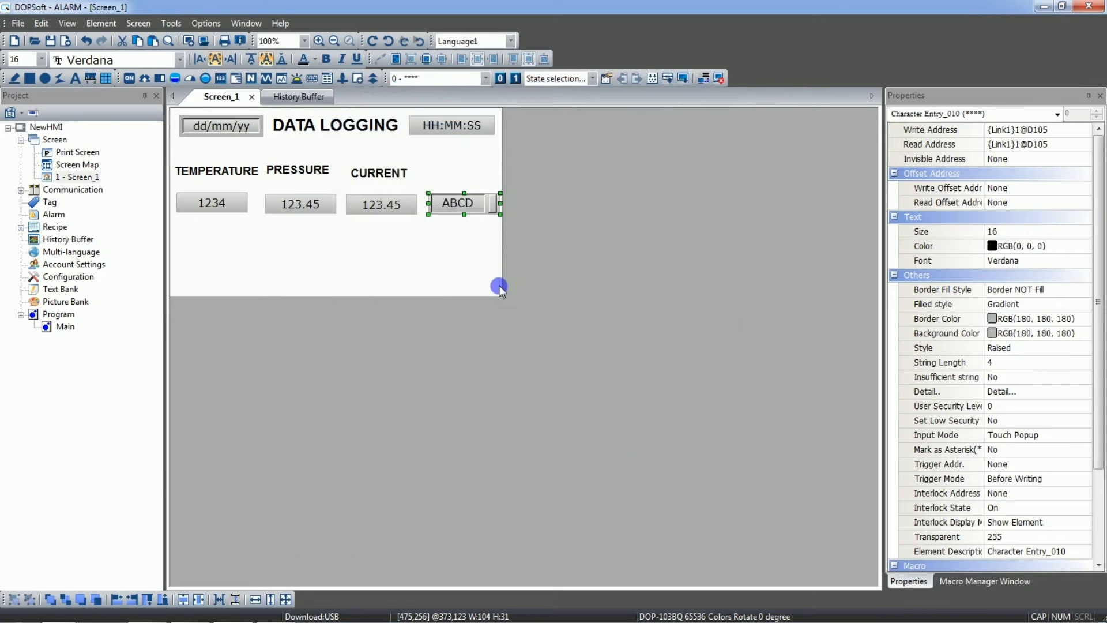
Check the CURRENT entry's address, then give the character entry the Standard style and a string length of 8
double_click(407, 203)
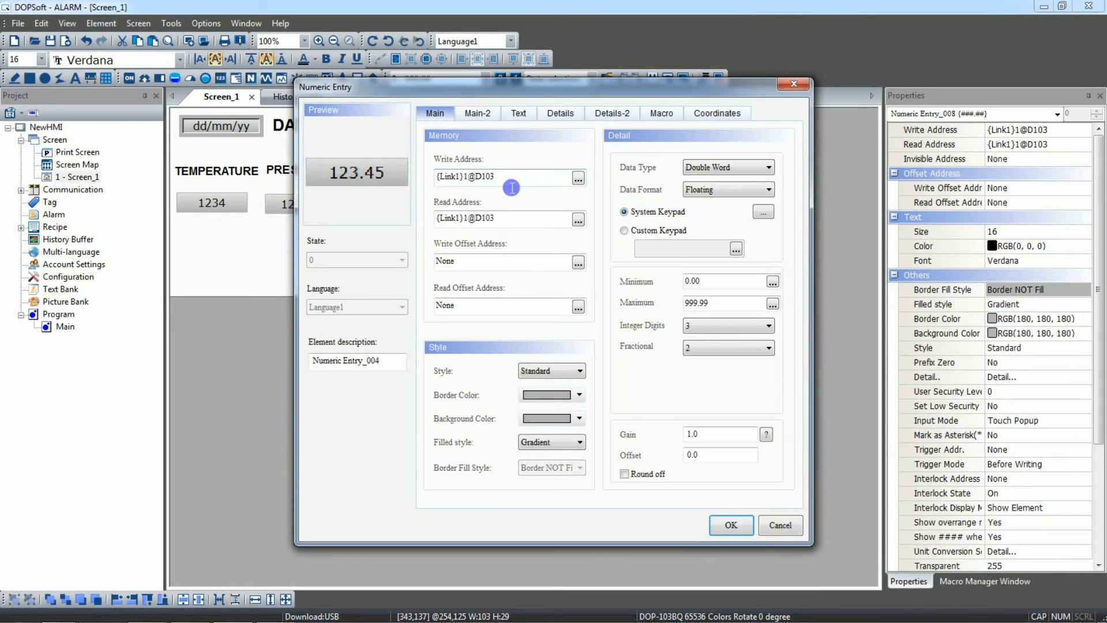
left_click(801, 85)
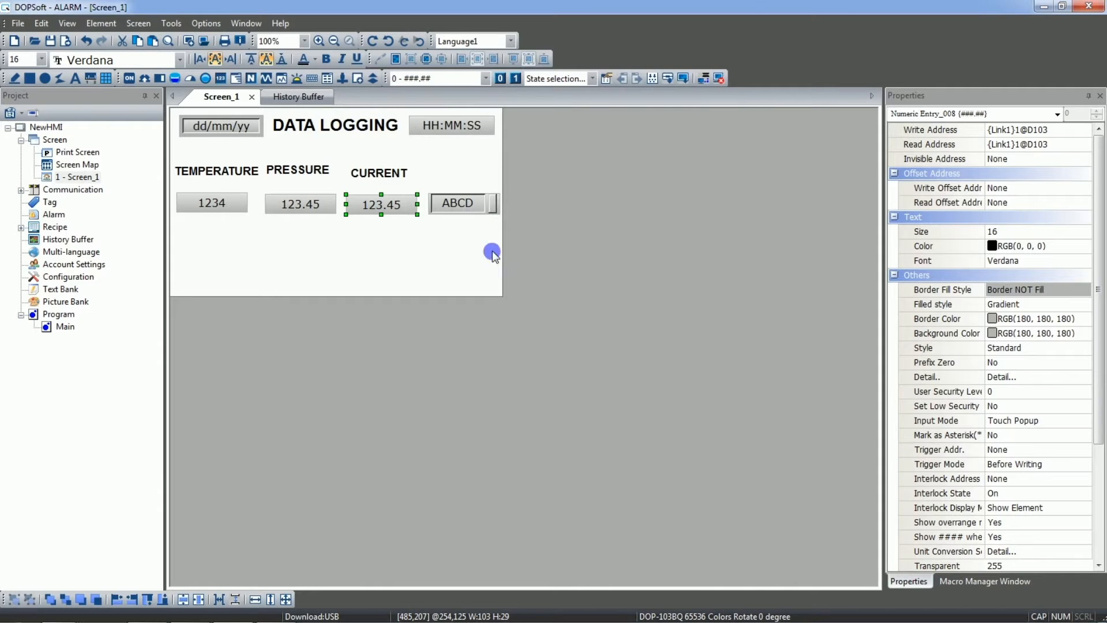
double_click(465, 209)
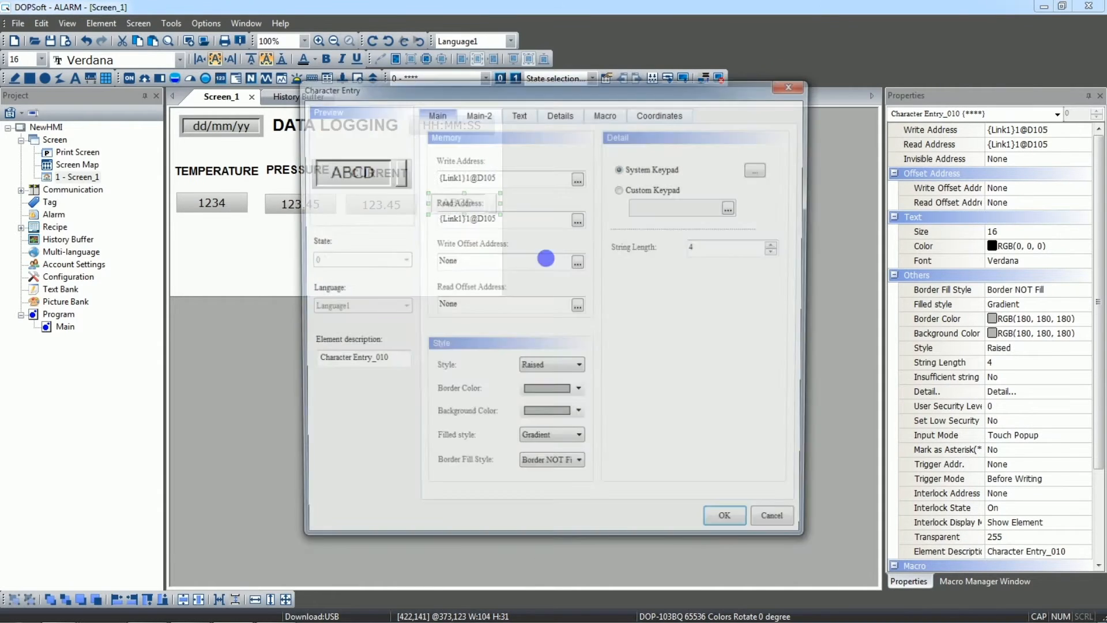
left_click(569, 369)
left_click(553, 378)
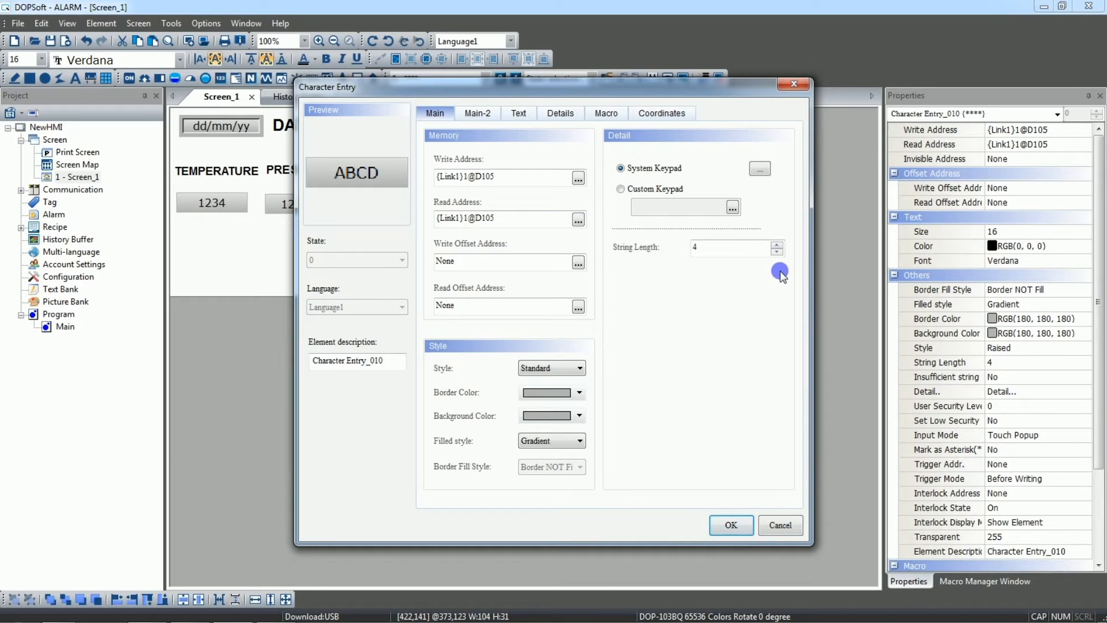
left_click(777, 246)
left_click(778, 247)
left_click(778, 247)
left_click(778, 247)
left_click(731, 524)
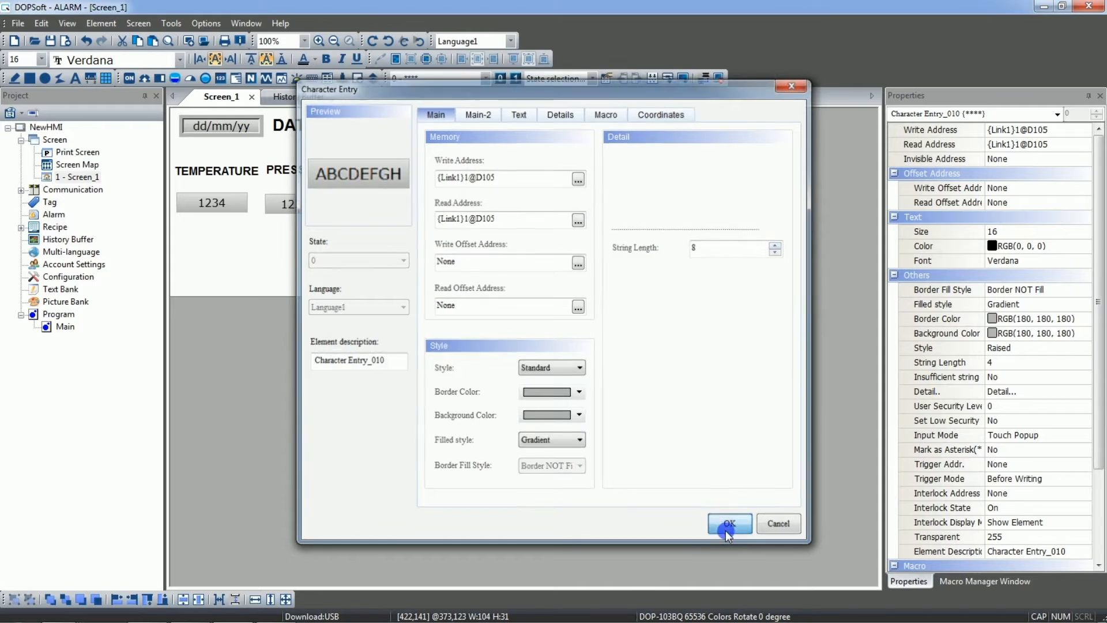
Duplicate the CURRENT label above the character entry and change the copy's text to JOB NAME
left_click(392, 174)
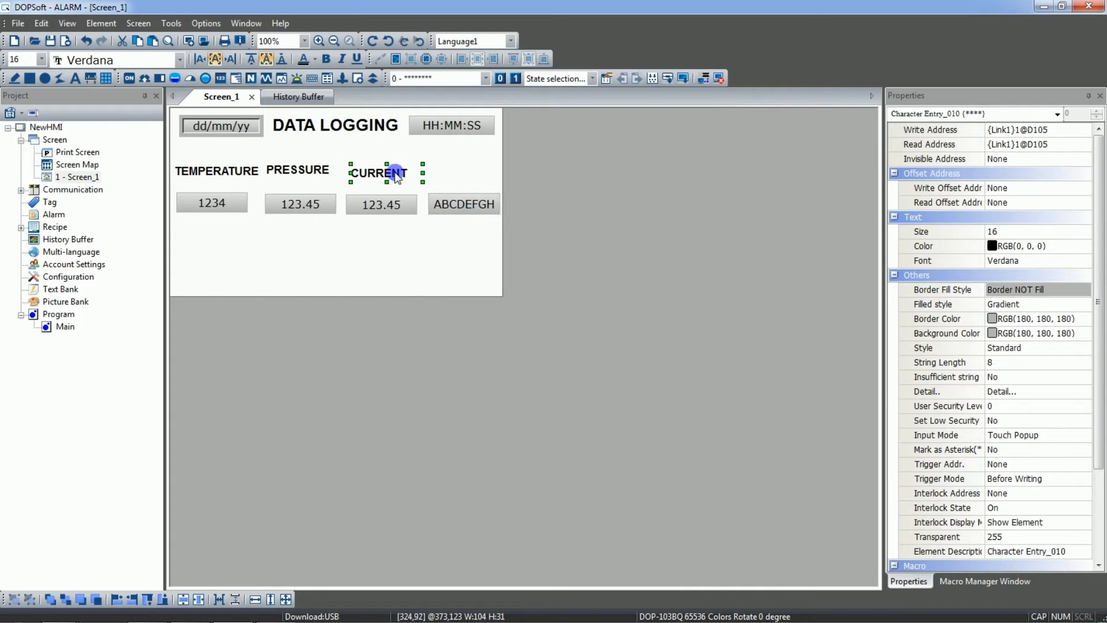
key("ctrl+c")
key("ctrl+v")
left_click_drag(419, 192, 488, 178)
double_click(487, 176)
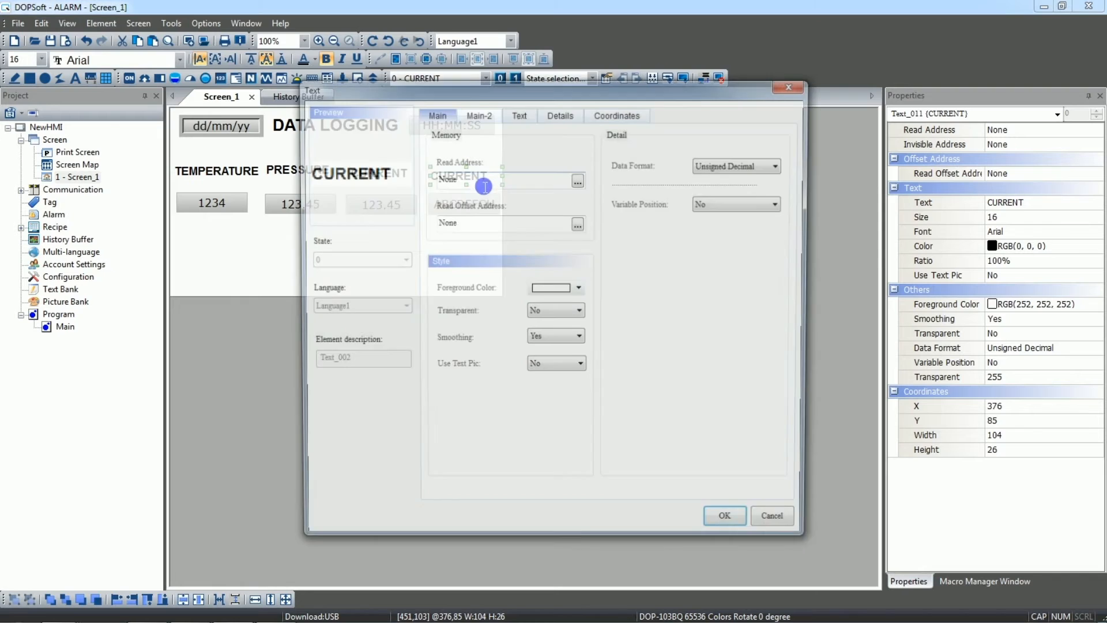
left_click(510, 120)
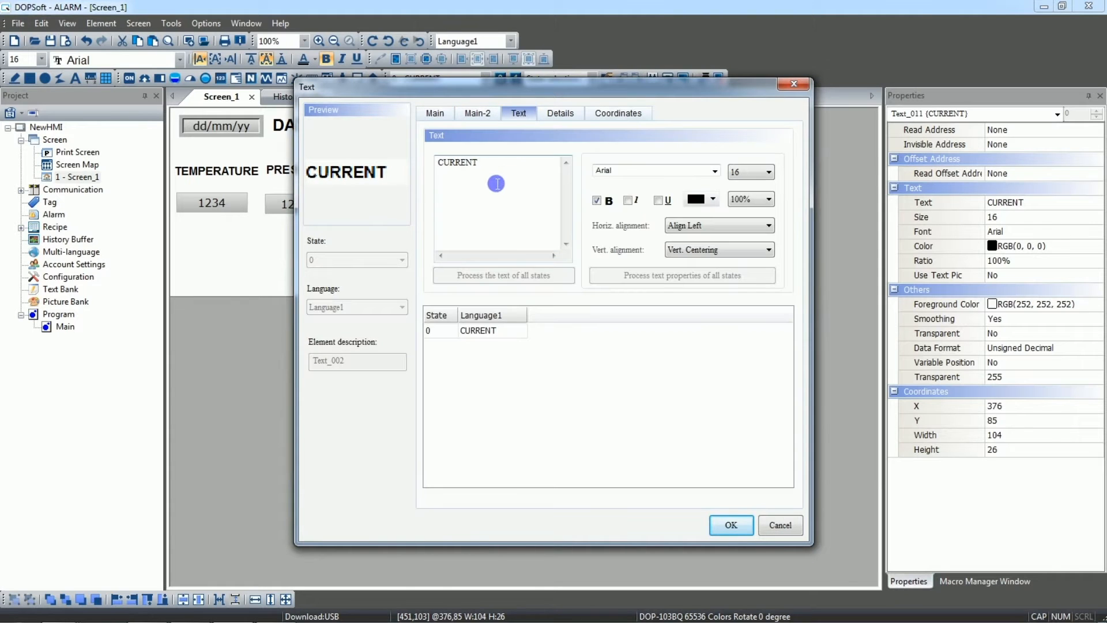
type("JOB NAME")
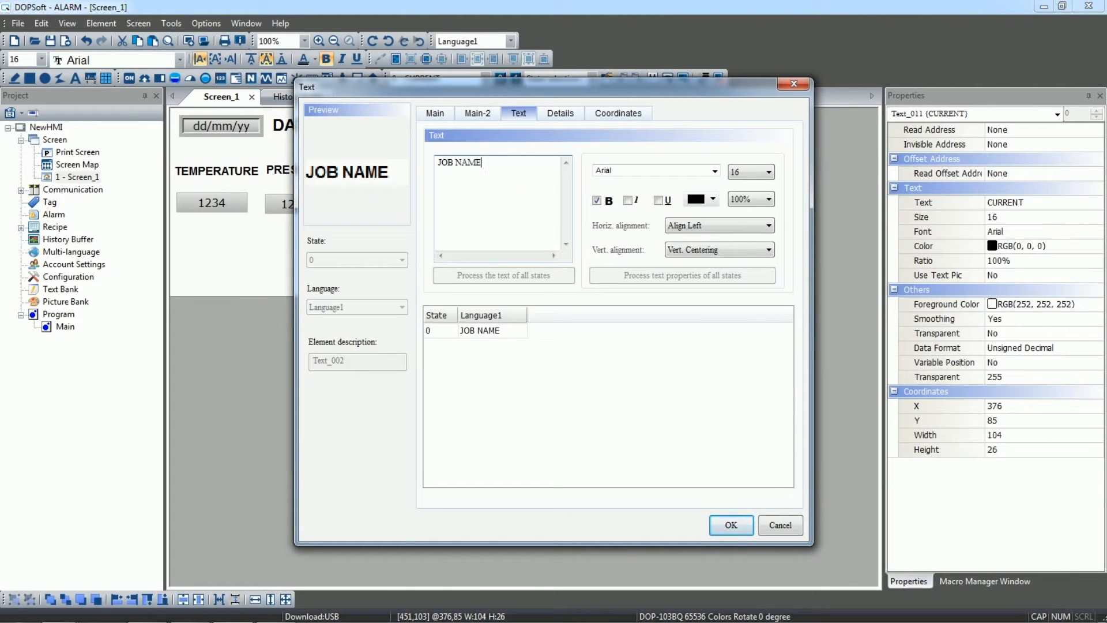
left_click(730, 525)
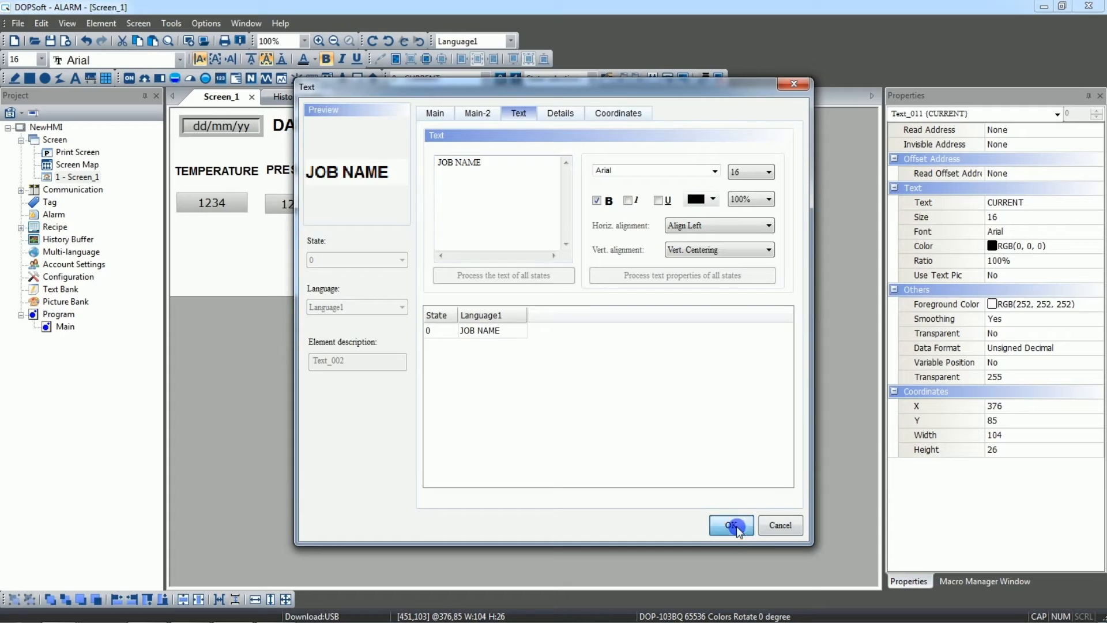
left_click(236, 219)
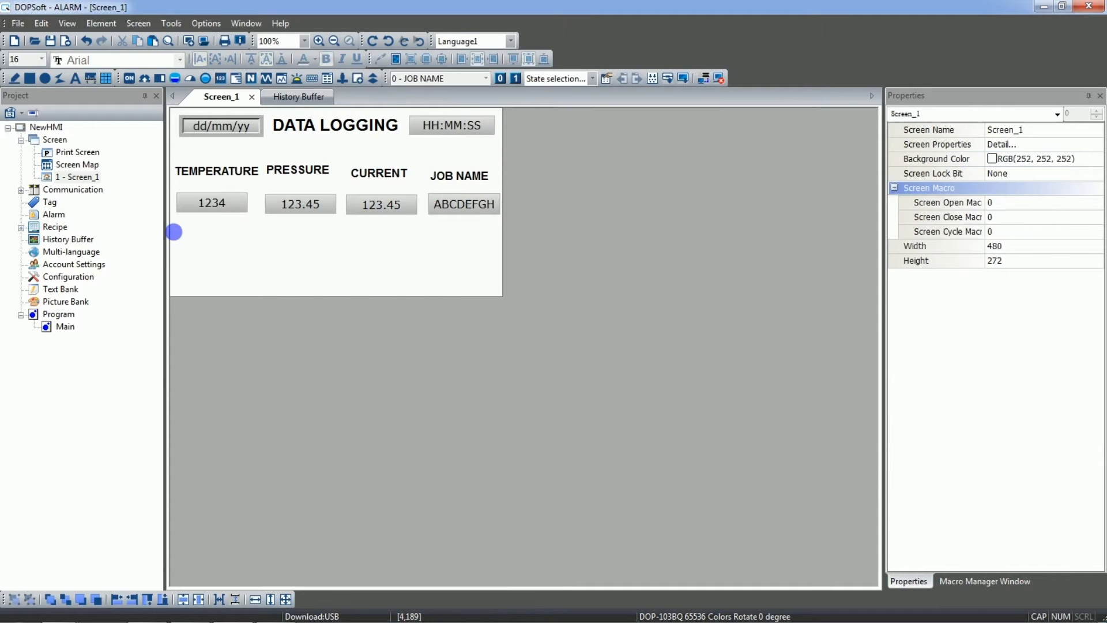
Space the four entry fields equally in the horizontal direction and align them on one row
left_click_drag(173, 233, 554, 183)
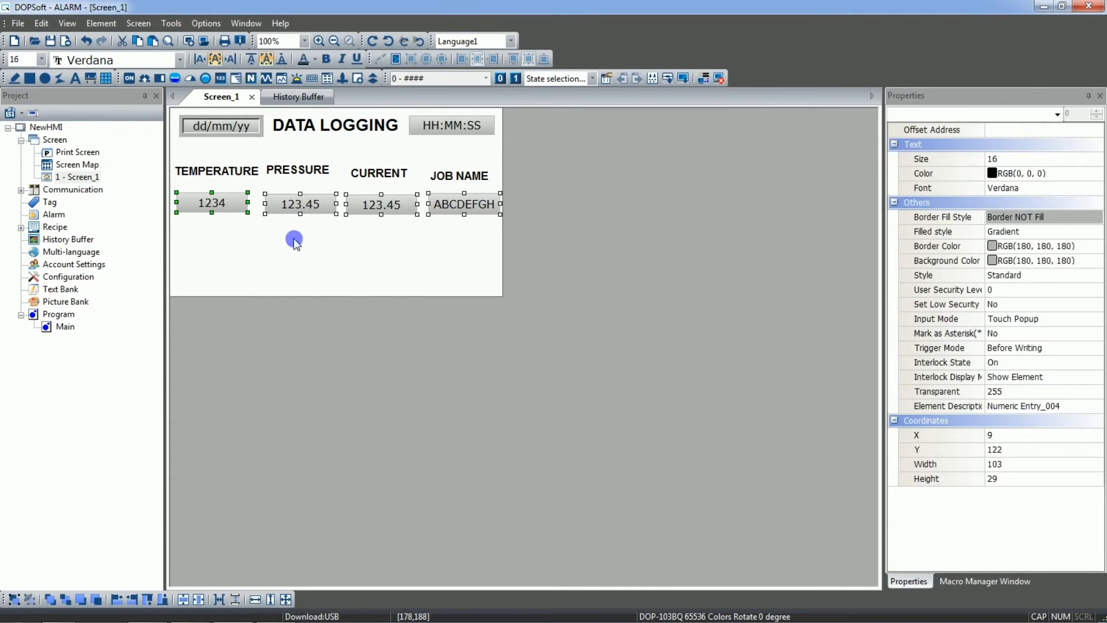
left_click(220, 599)
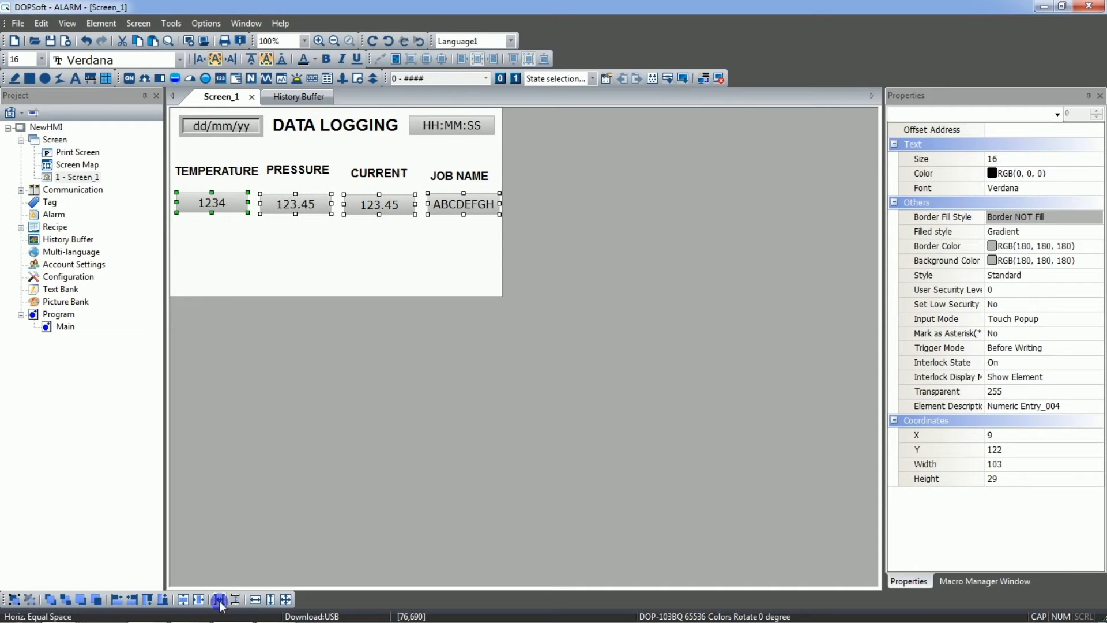
left_click(182, 600)
left_click(309, 278)
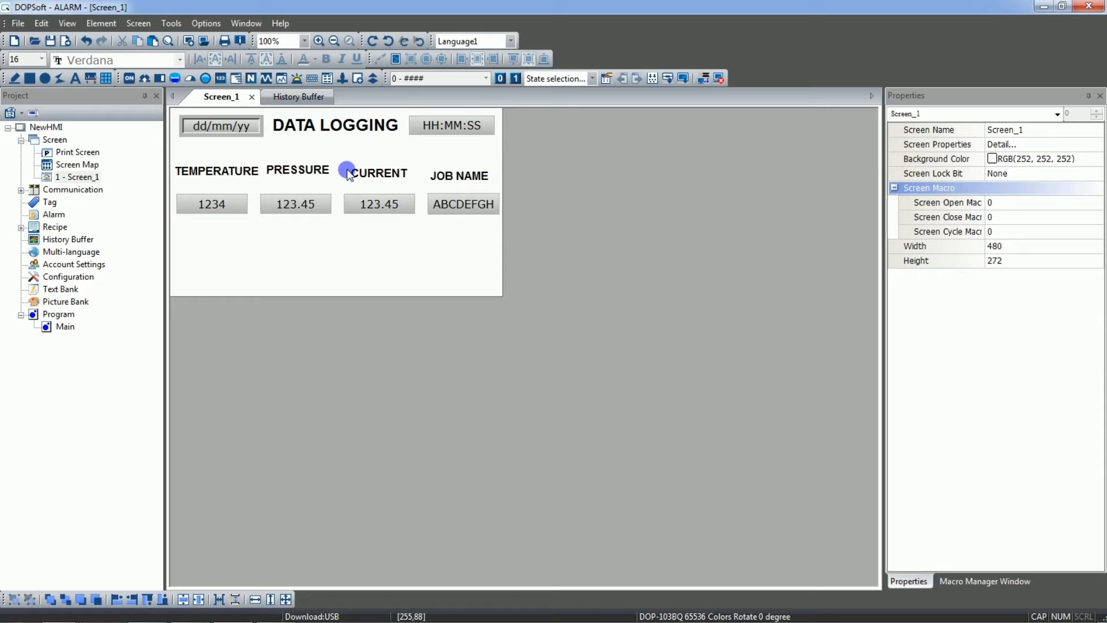
Align the TEMPERATURE, PRESSURE, CURRENT and JOB NAME labels on one row
left_click_drag(172, 153, 503, 188)
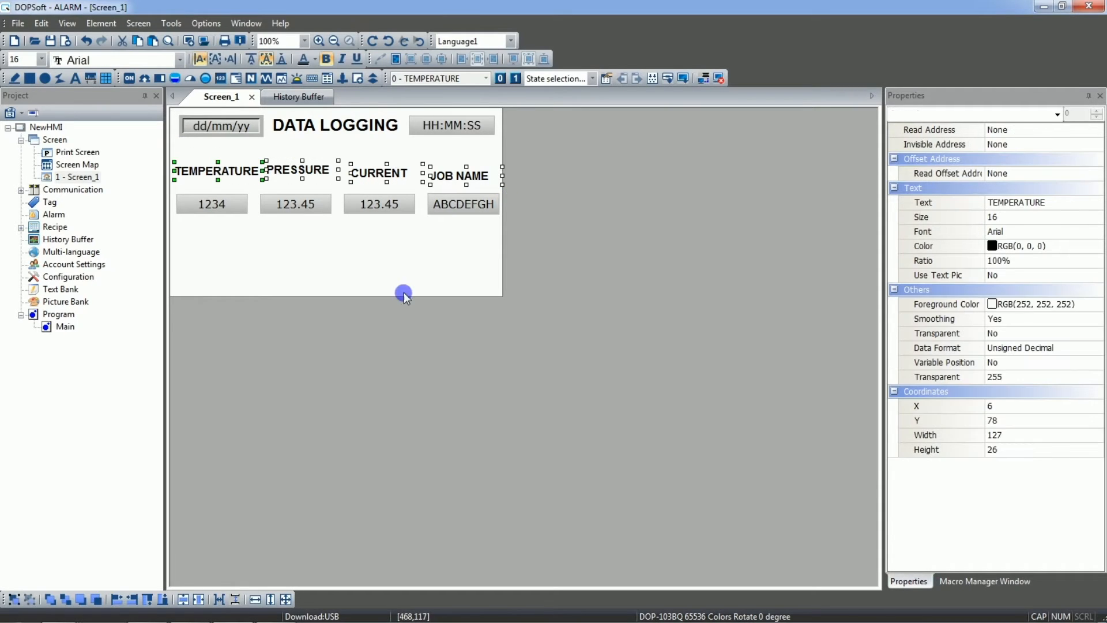
left_click(183, 599)
left_click(324, 268)
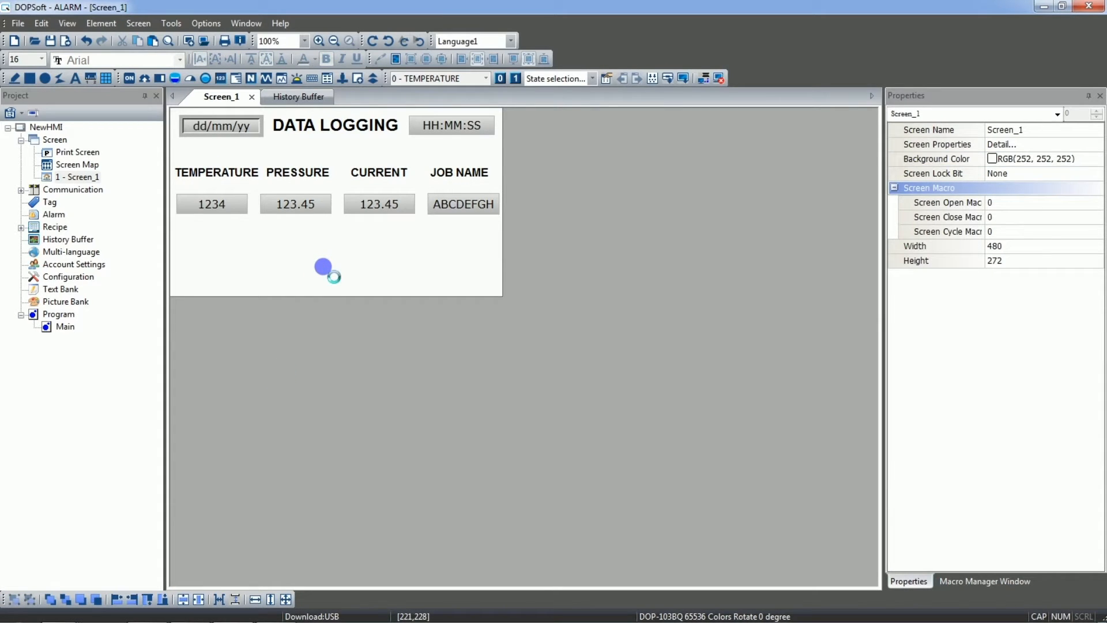
Place a Maintained button about 138 by 41 below the TEMPERATURE and PRESSURE entries and open its properties
left_click(101, 23)
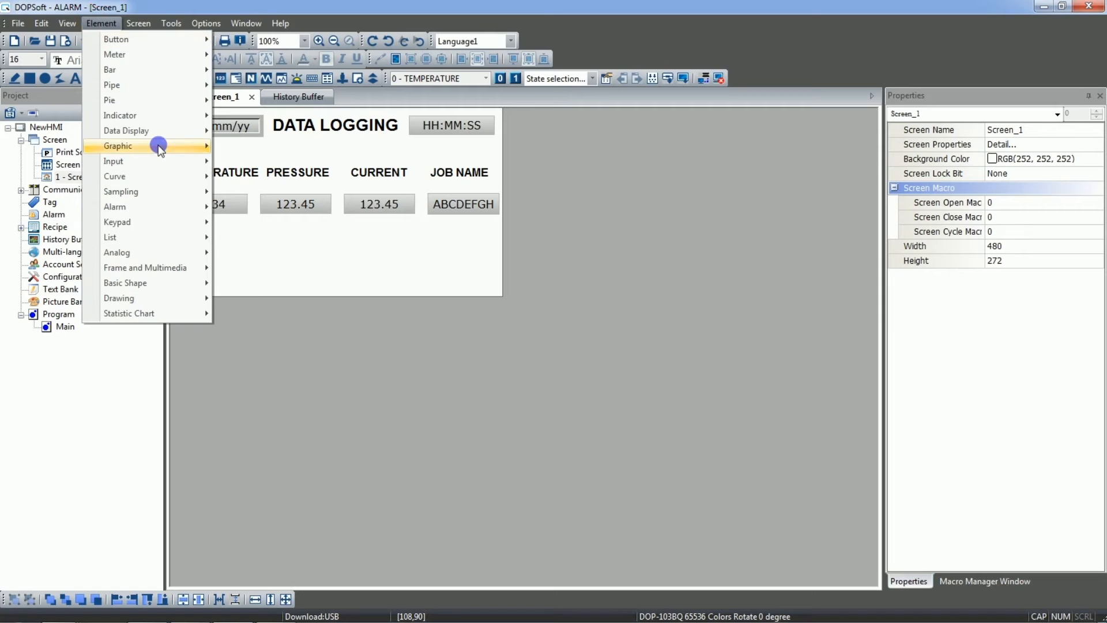
mouse_move(173, 40)
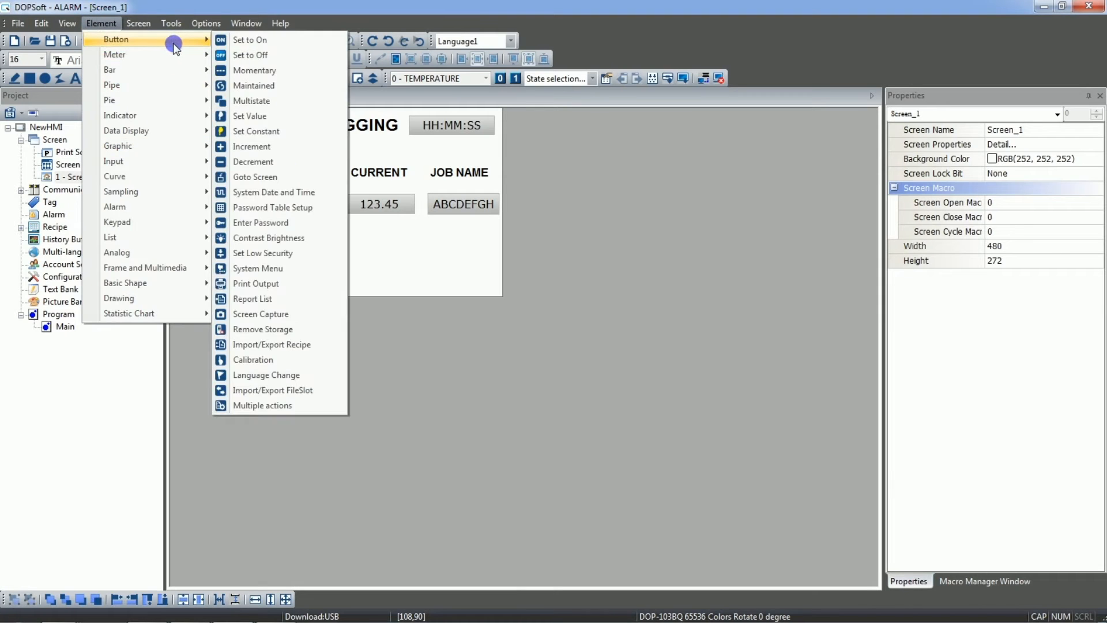
left_click(260, 85)
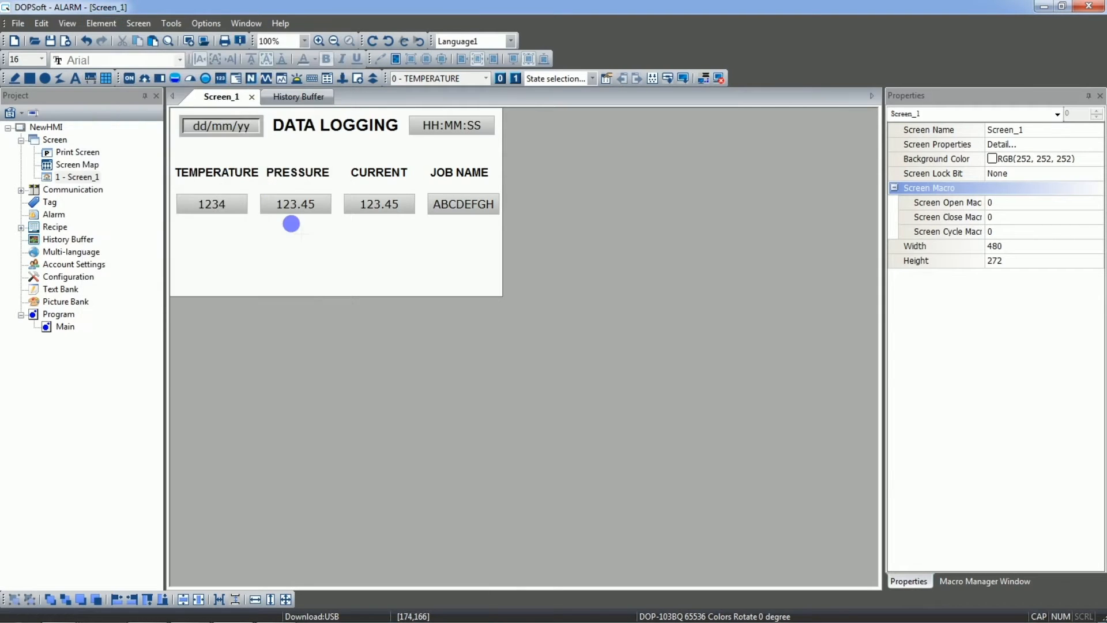
left_click_drag(199, 256, 293, 283)
double_click(279, 274)
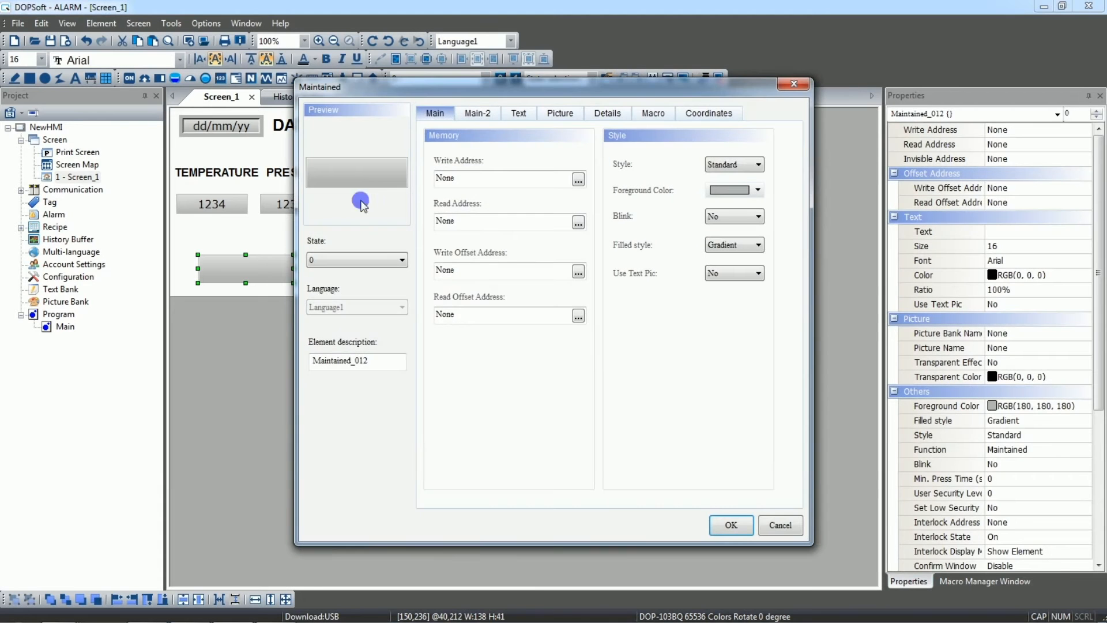
Give the Maintained button bold text reading BATCH START for state 0 and BATCH STARTED for state 1
left_click(525, 114)
left_click(505, 211)
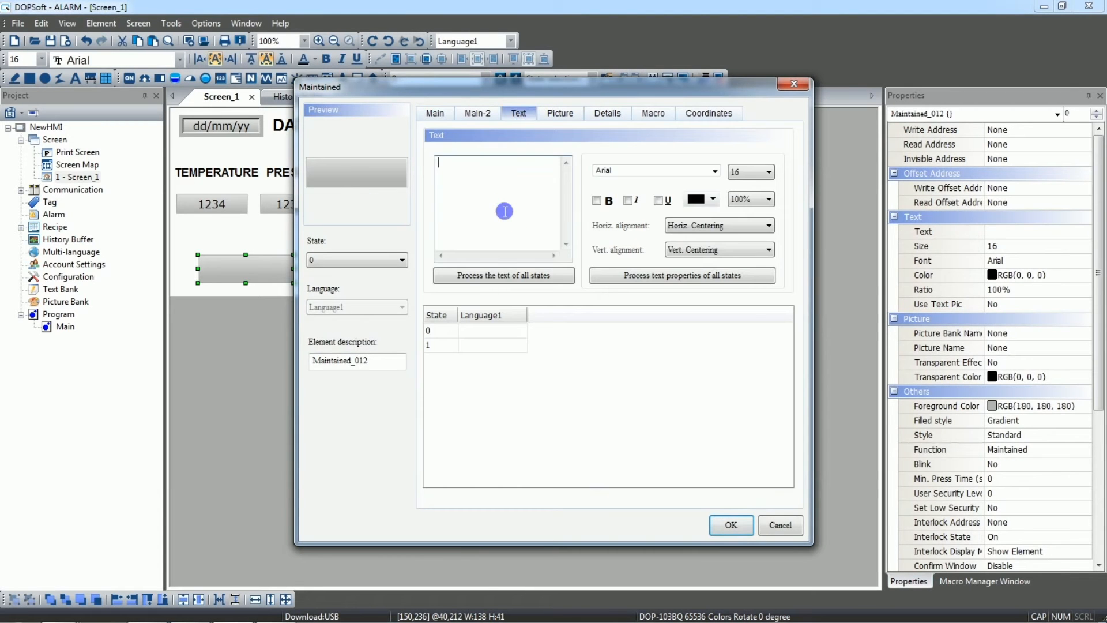
type("BATCH START")
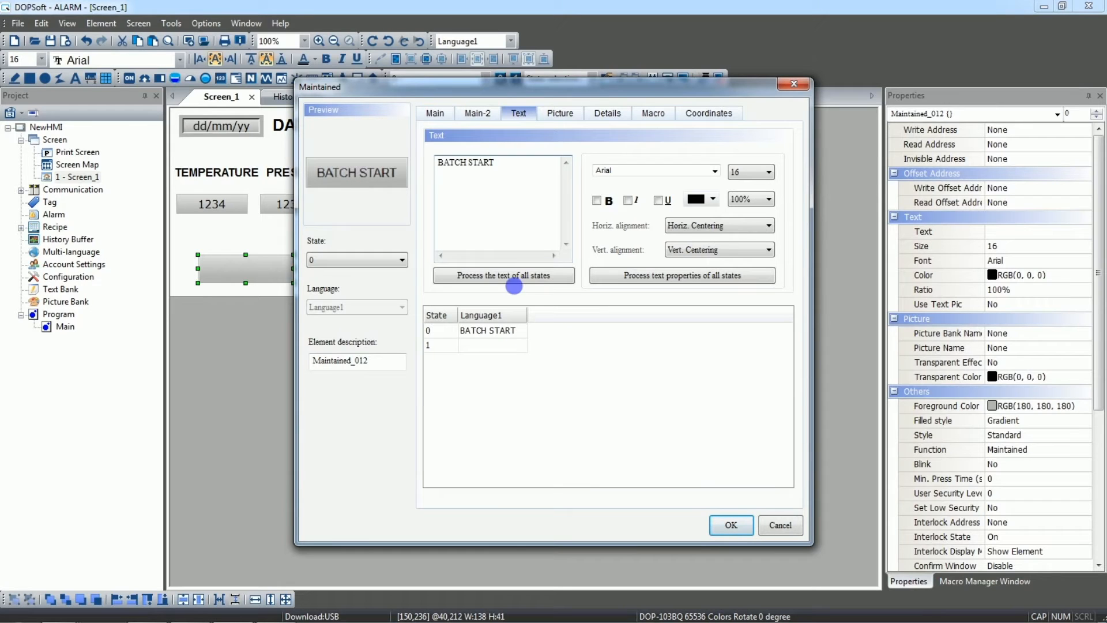
left_click(499, 349)
type("BATCH STARTED")
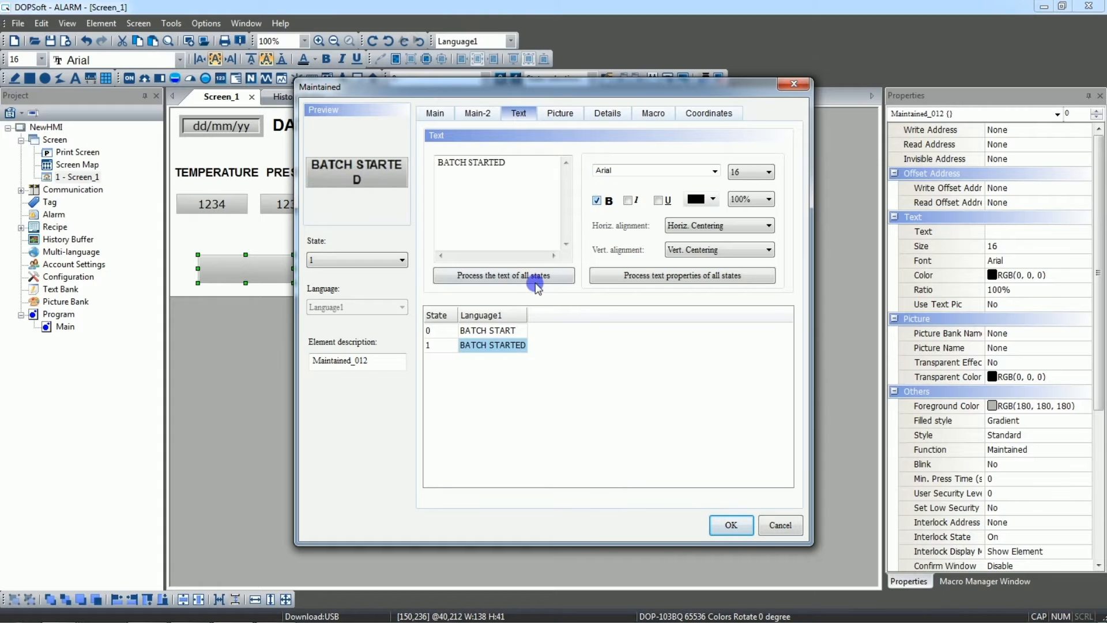
left_click(506, 327)
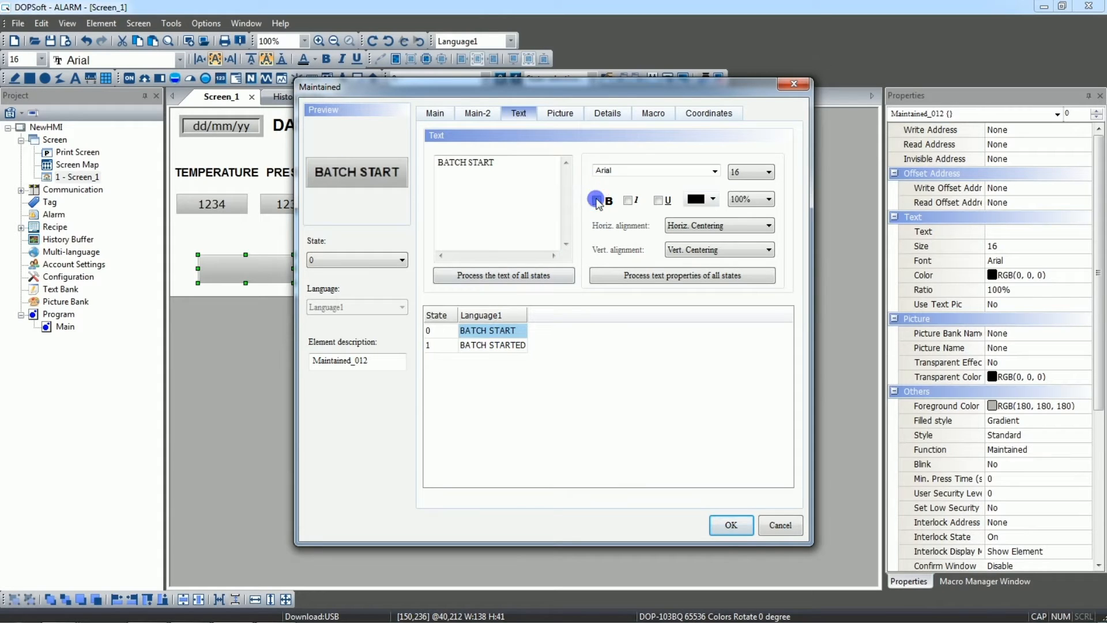
Set both the write and read addresses of the BATCH START button to {Link1}1@M0
left_click(435, 113)
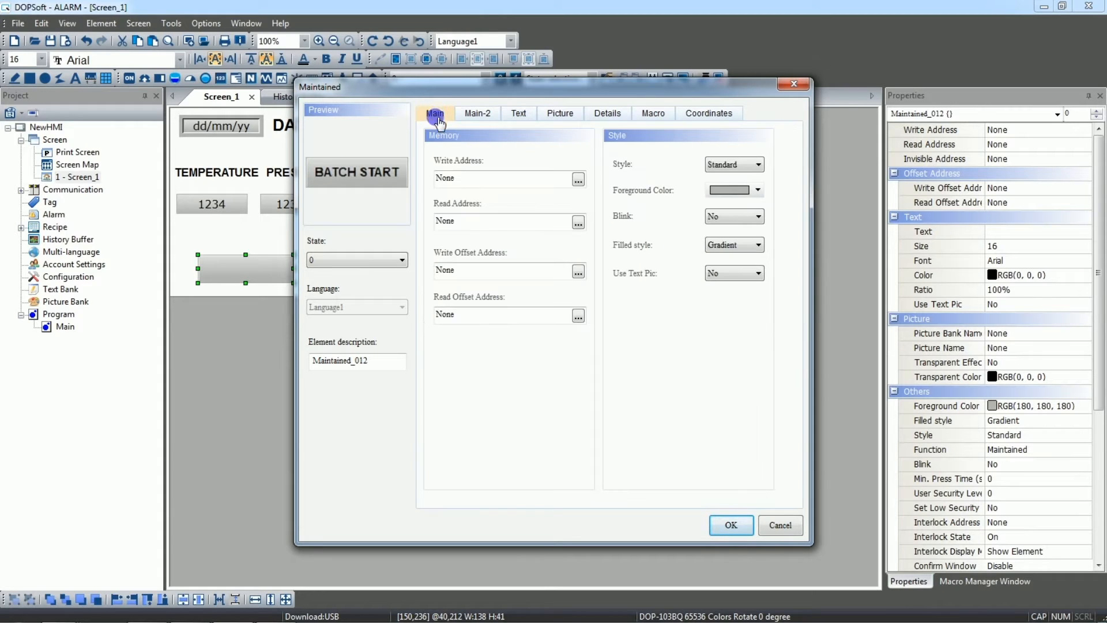
left_click(578, 177)
left_click(594, 231)
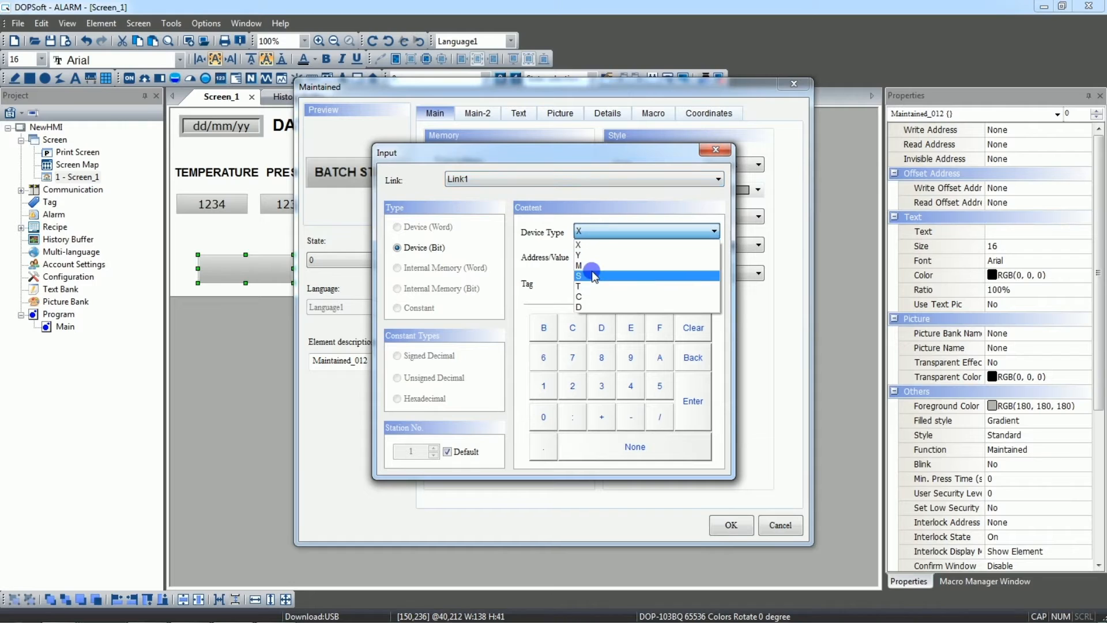
left_click(592, 265)
type("0")
left_click(695, 404)
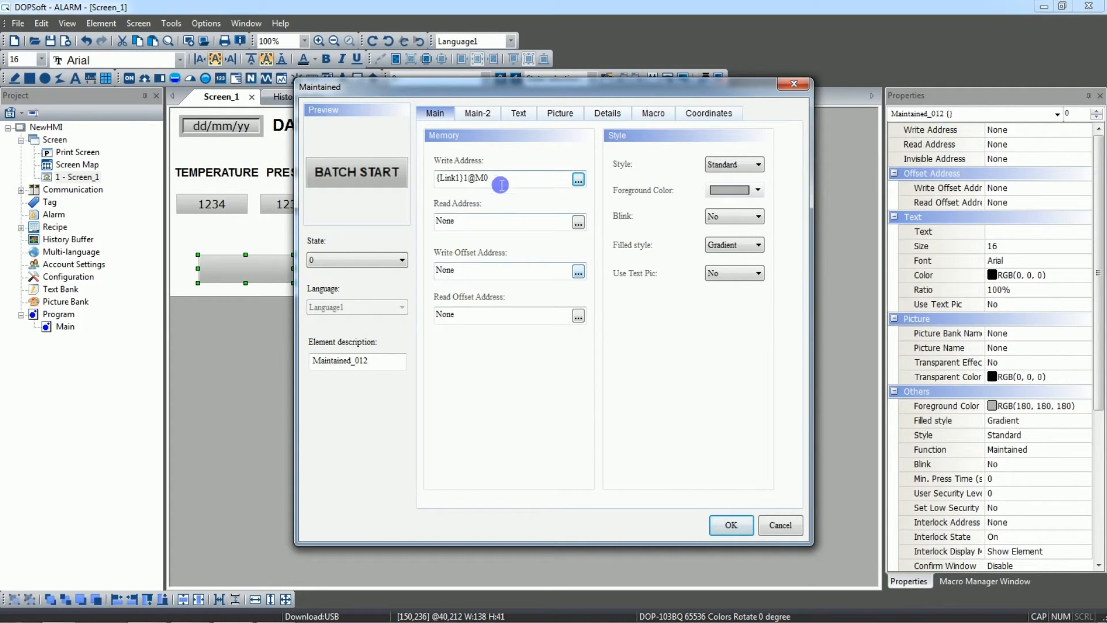
left_click(472, 228)
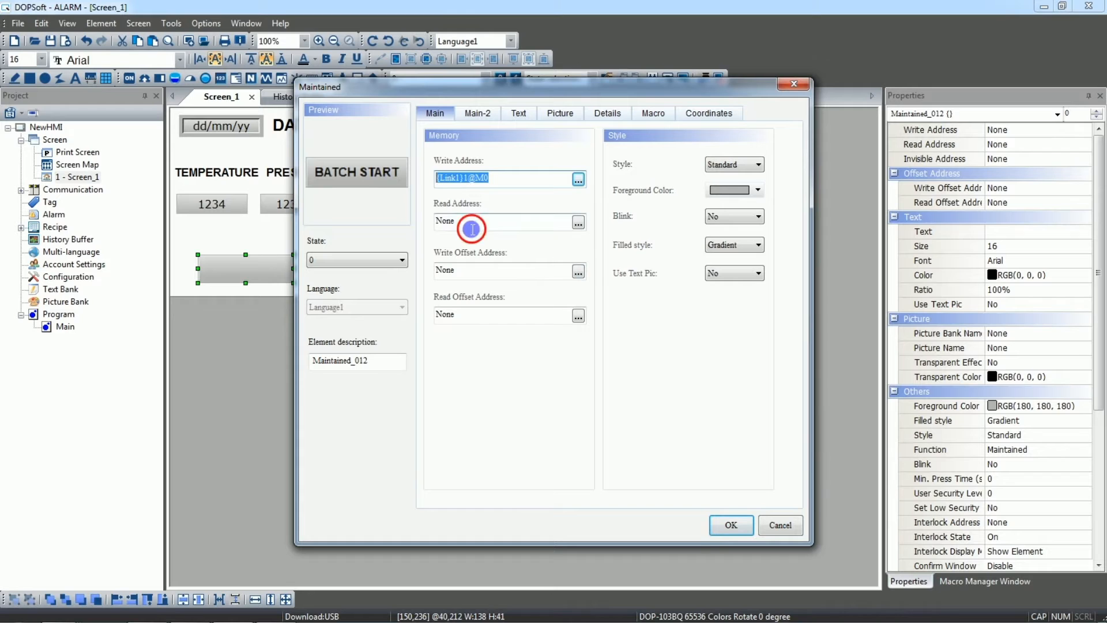
key("ctrl+v")
Set the BATCH START button's foreground color for state 1 to green and widen the button to about 147
left_click(383, 259)
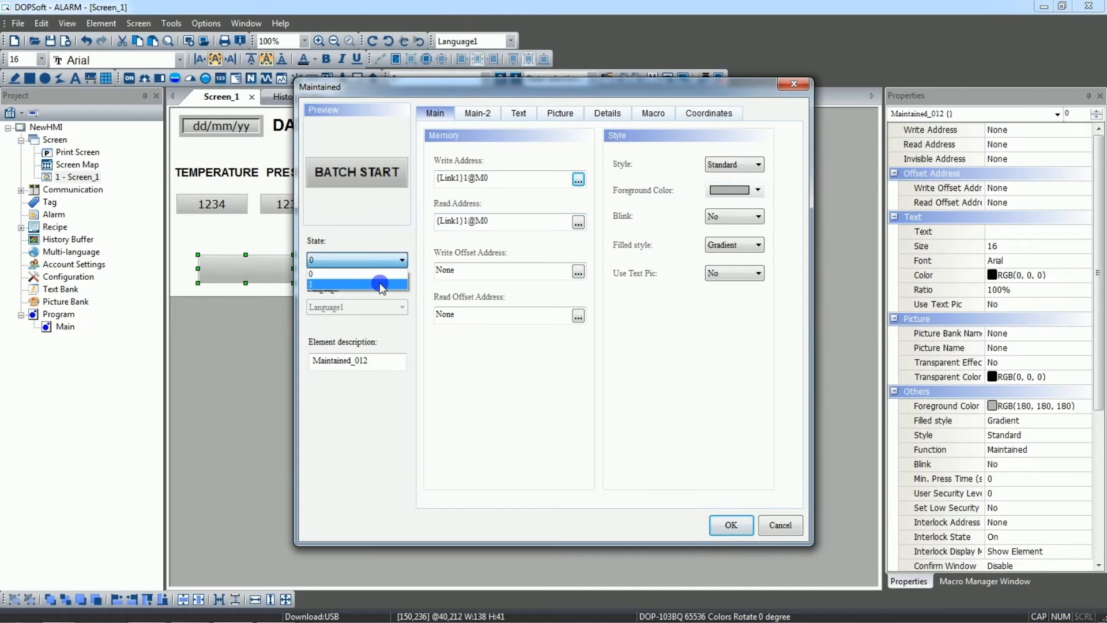
left_click(382, 284)
left_click(757, 190)
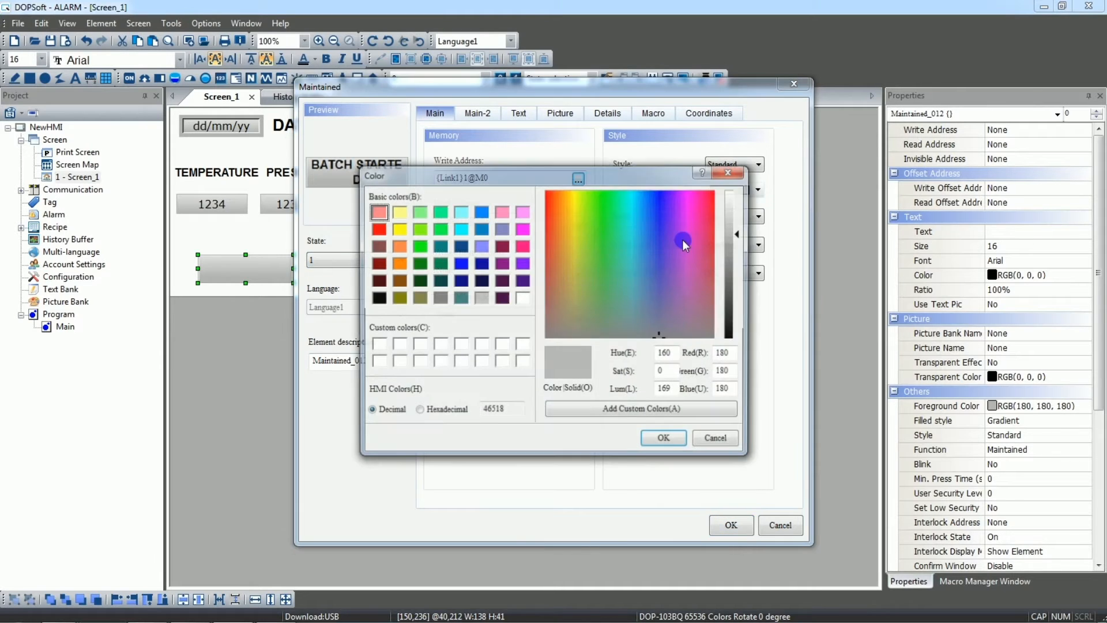
left_click(420, 256)
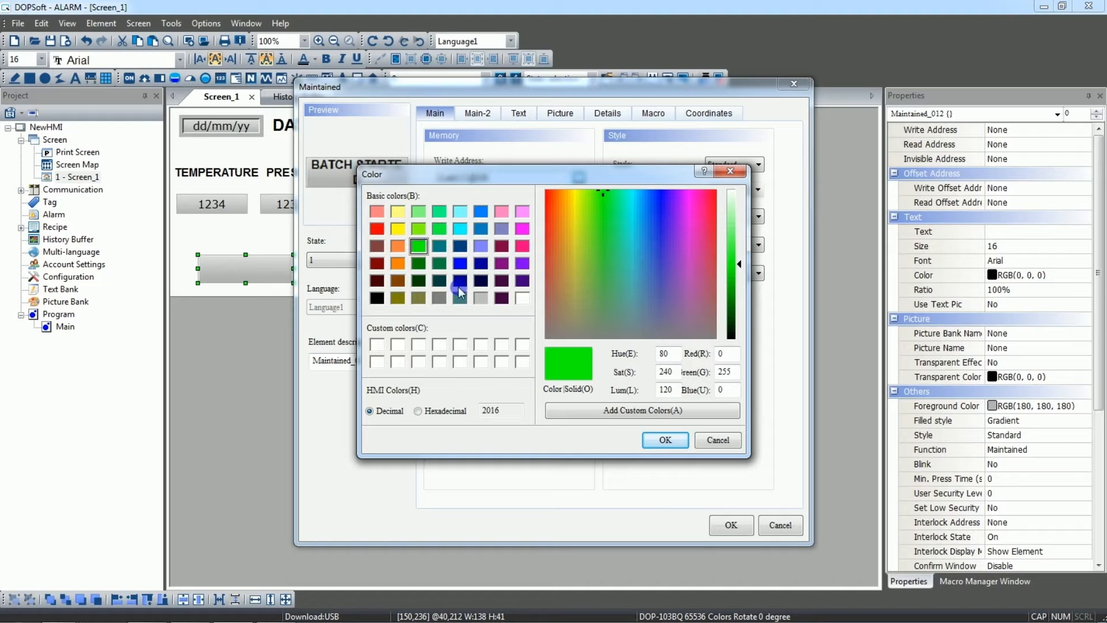
left_click(662, 439)
left_click(728, 524)
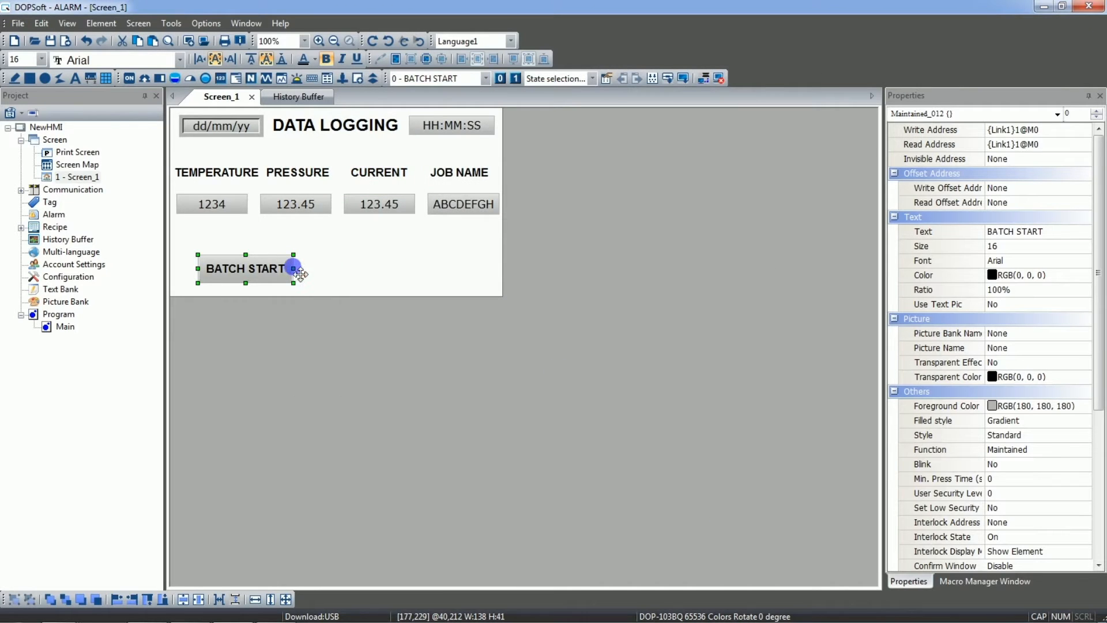
left_click_drag(304, 272, 310, 271)
Check the active bit address in the first history buffer's properties, leave them unchanged and return to Screen_1
double_click(68, 239)
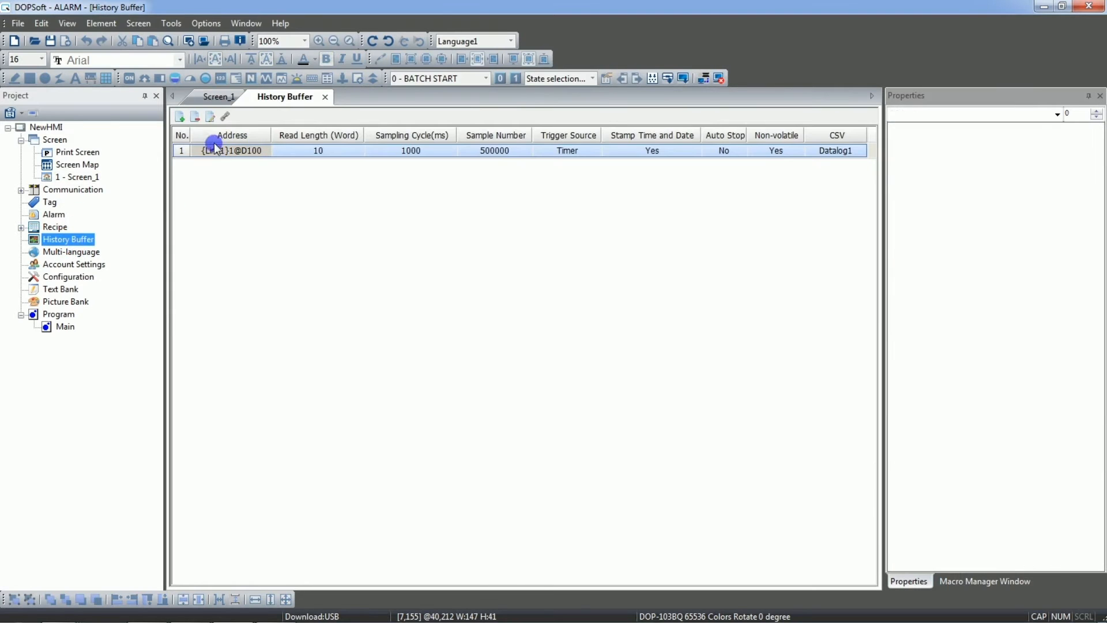
left_click(183, 149)
left_click(210, 117)
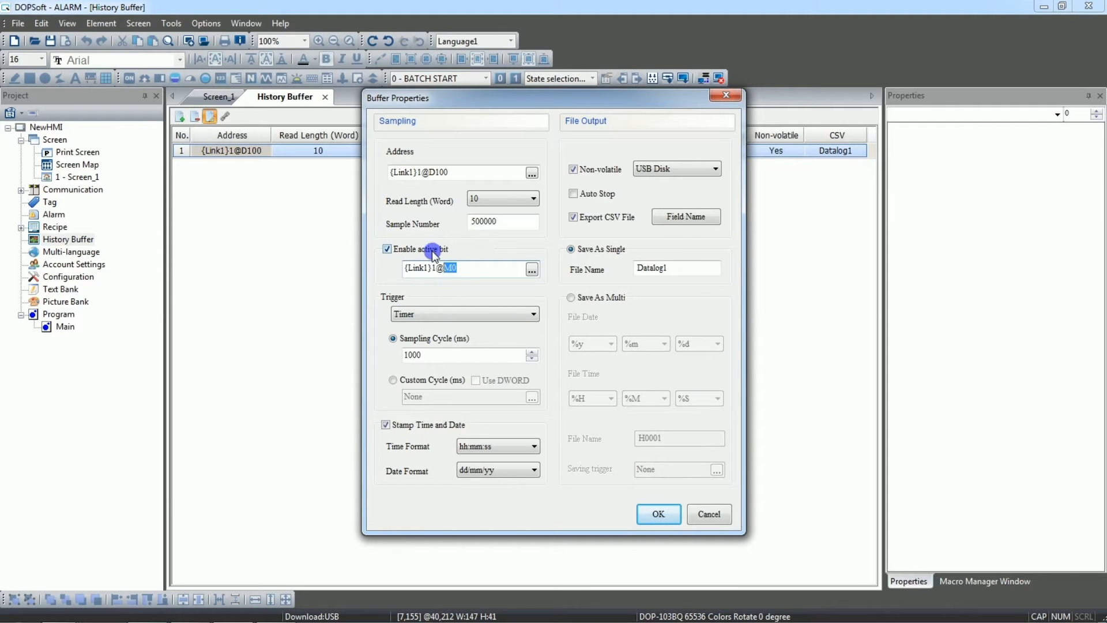
left_click_drag(457, 268, 411, 275)
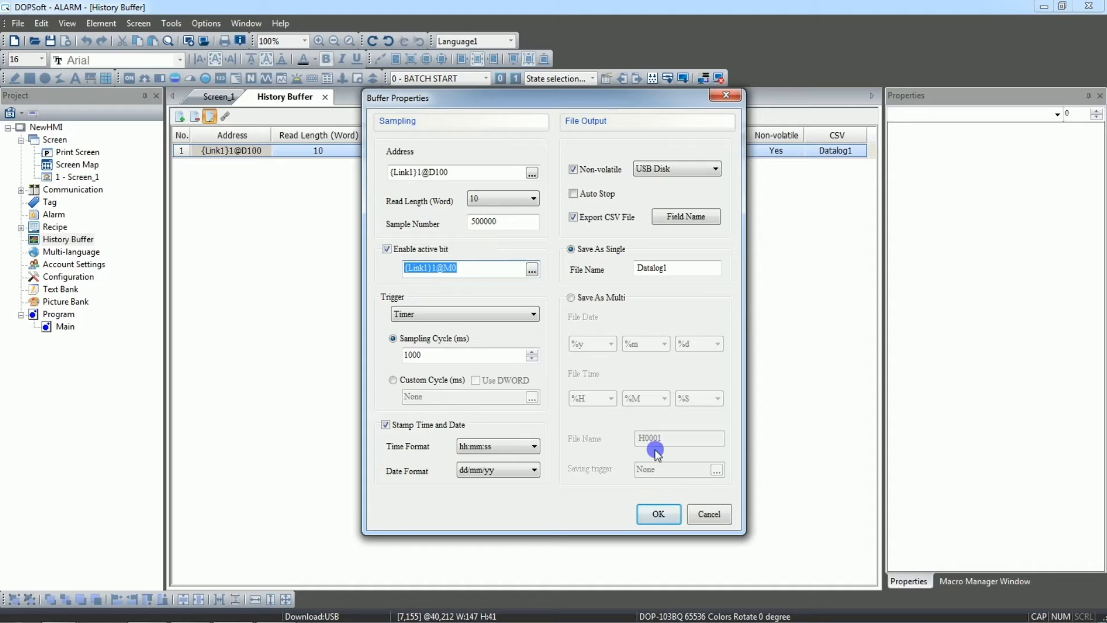
left_click(704, 512)
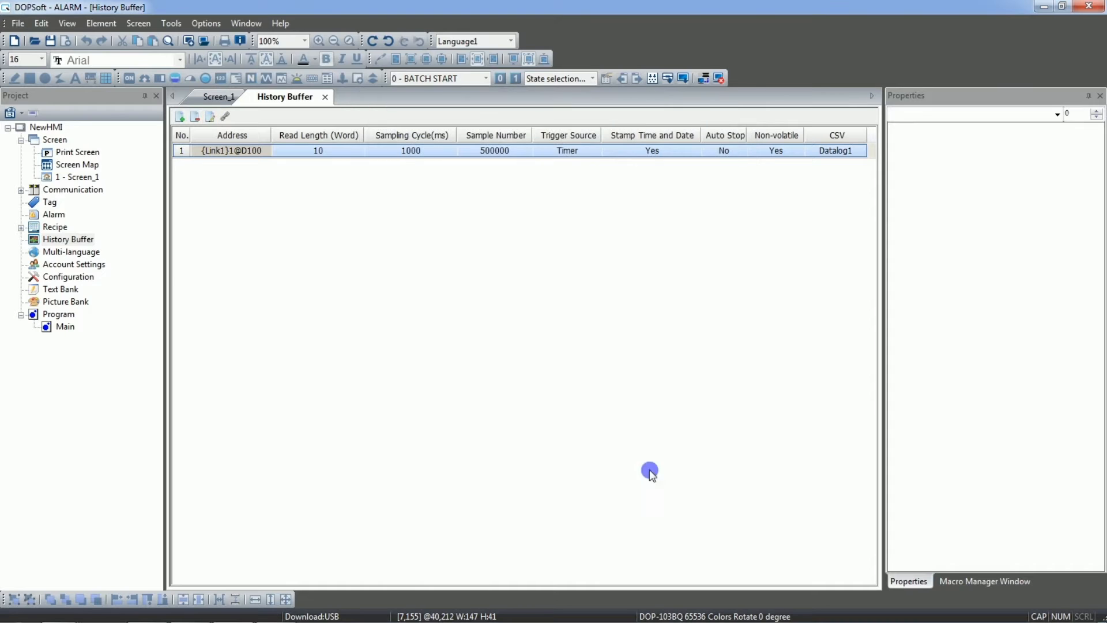
double_click(79, 177)
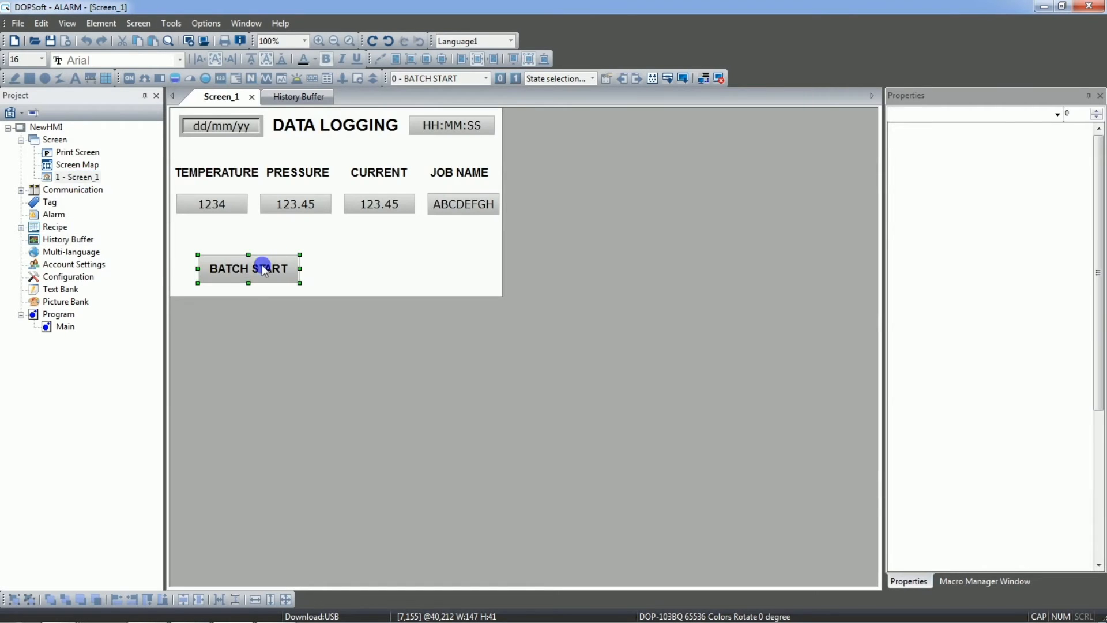
Move the BATCH START button slightly to the left on the screen layout
left_click(249, 272)
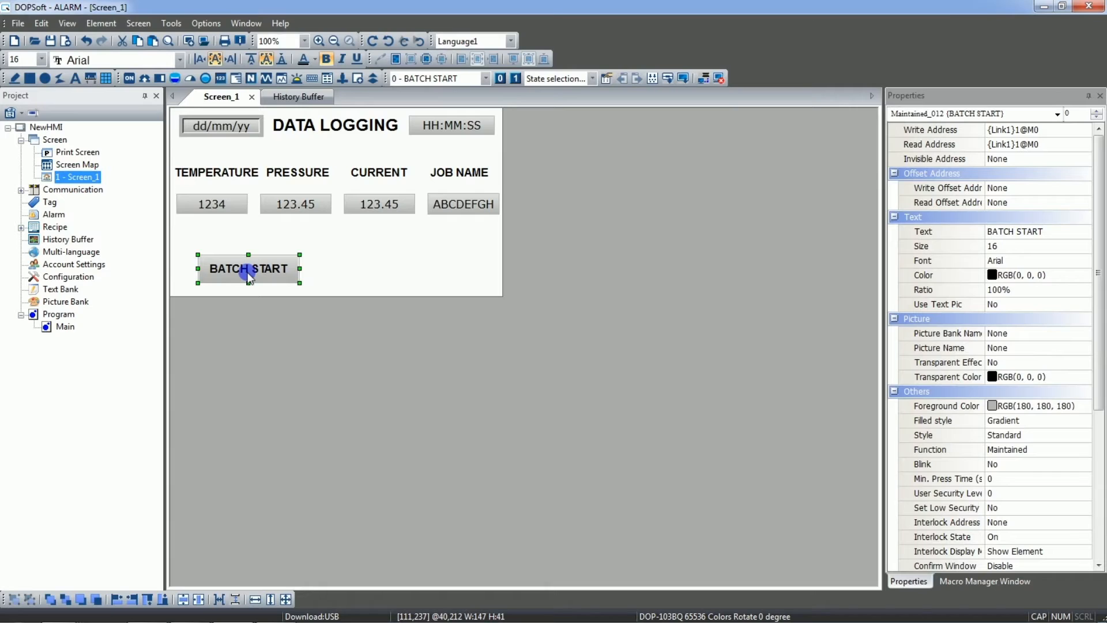
left_click_drag(249, 275, 237, 268)
left_click(310, 267)
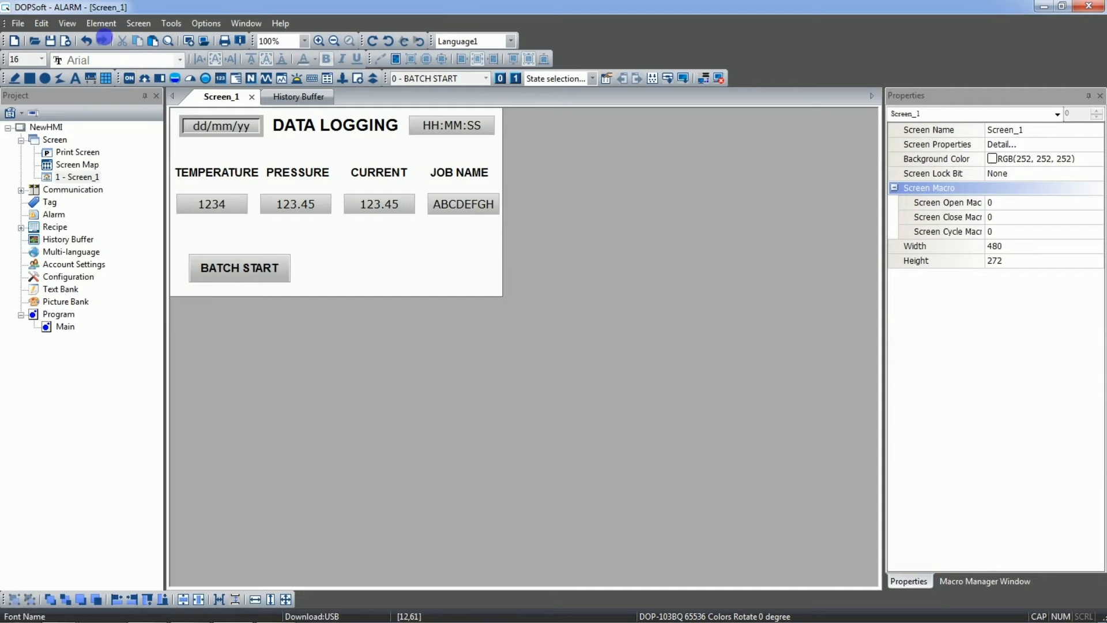
Place a Remove Storage button about 97 by 37 below the CURRENT and JOB NAME entries
left_click(101, 23)
mouse_move(153, 212)
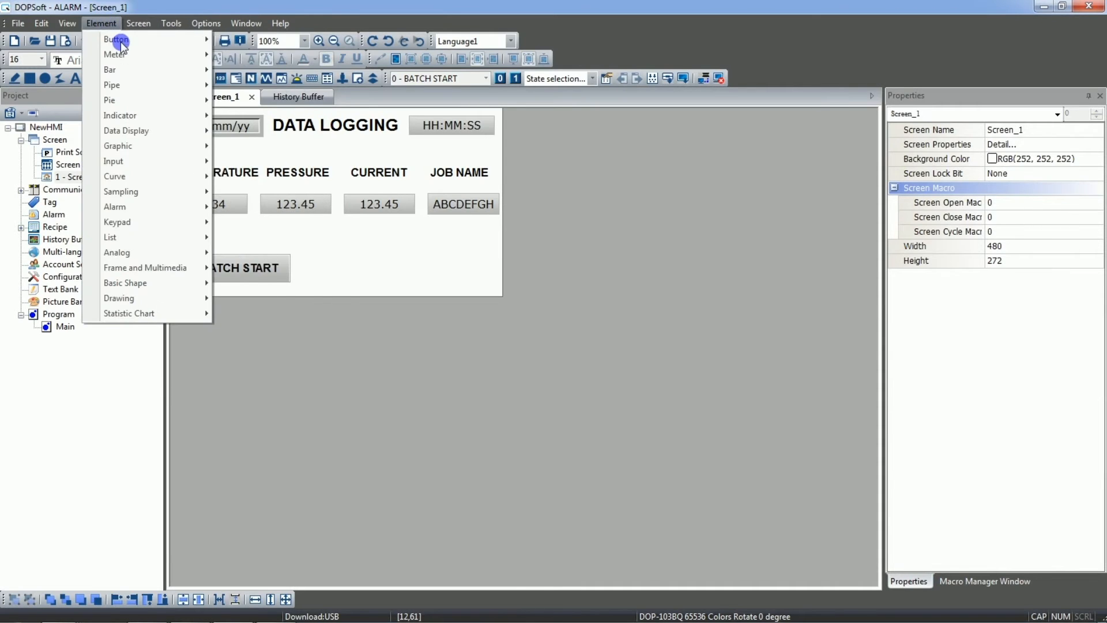
mouse_move(198, 41)
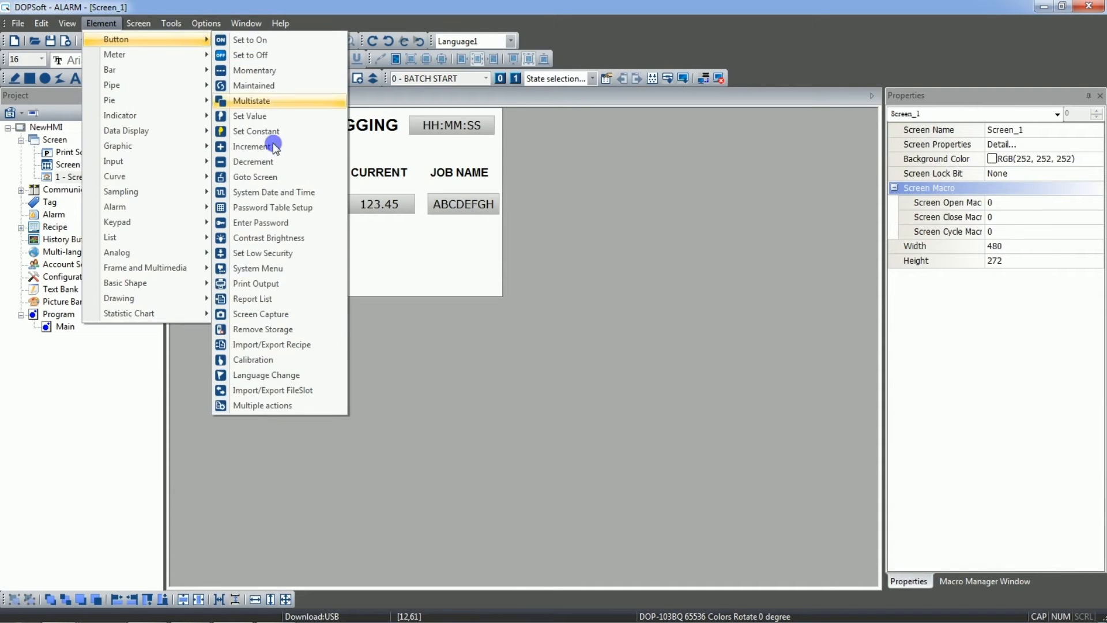
left_click(262, 330)
left_click_drag(359, 257, 449, 275)
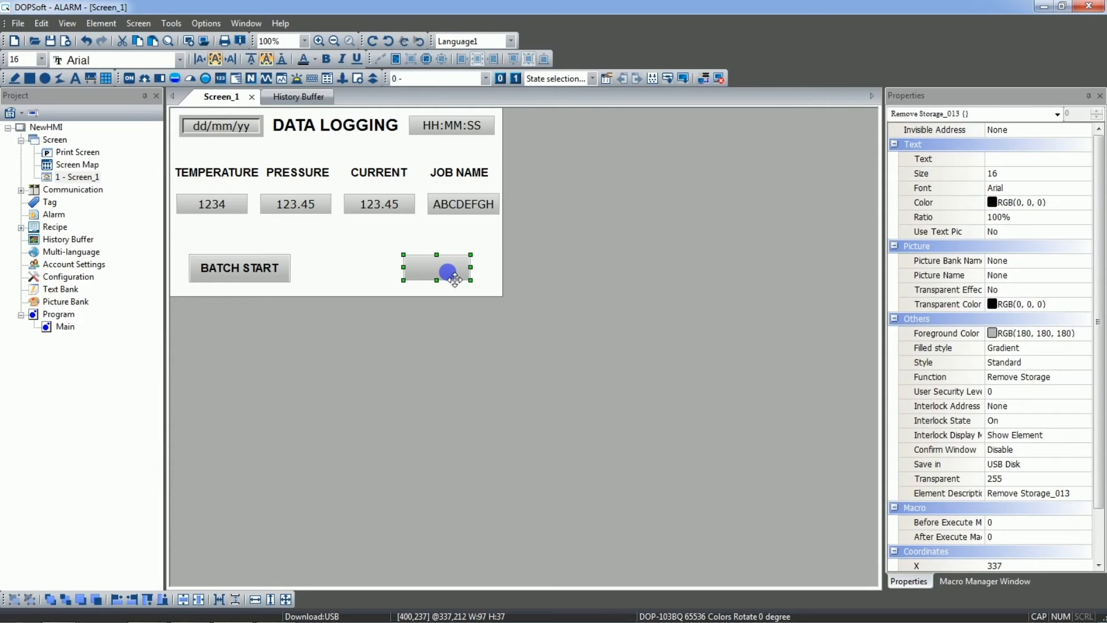
Give the Remove Storage button the text REMOVE USB
double_click(455, 280)
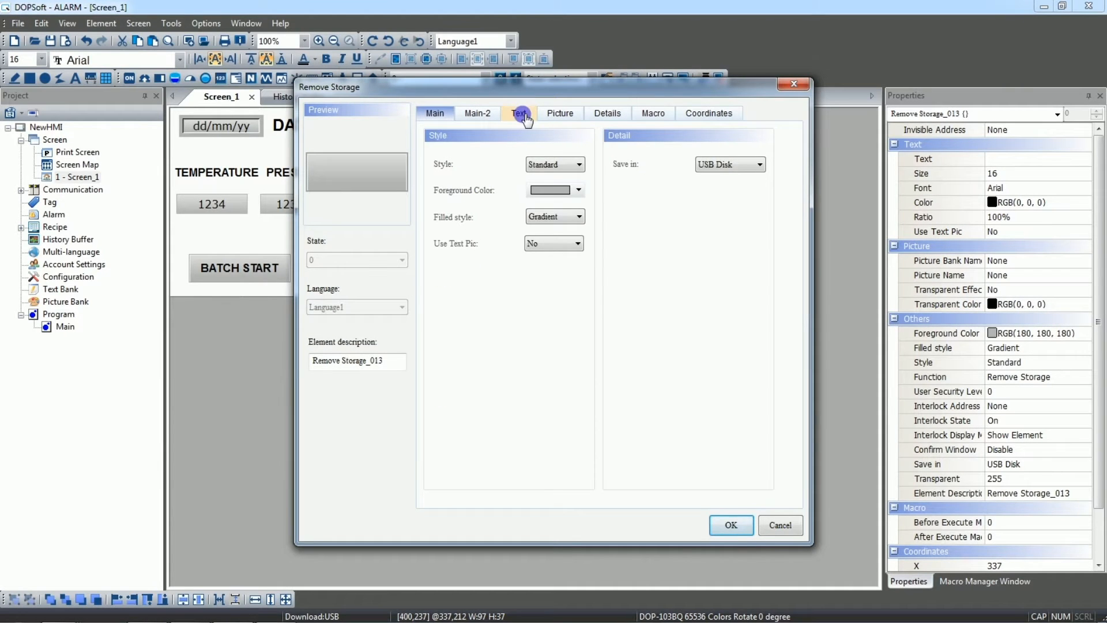
left_click(521, 113)
left_click(452, 163)
type("REMOVE USB")
left_click(731, 527)
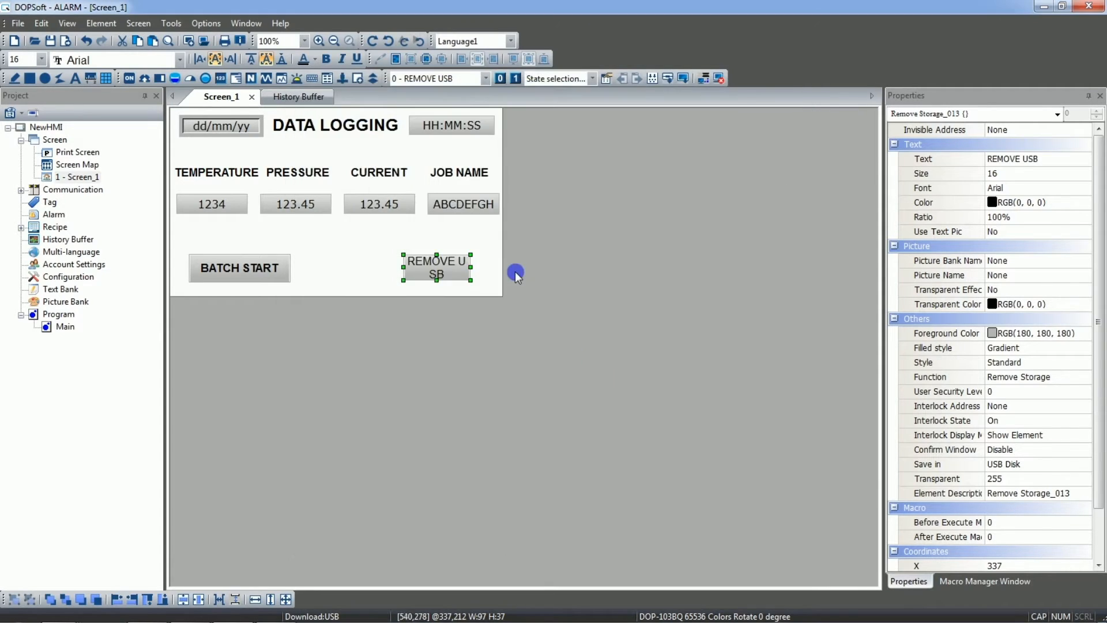
Enlarge the REMOVE USB button to about 128 by 47 and vertically center the BATCH START button with it
left_click(474, 269)
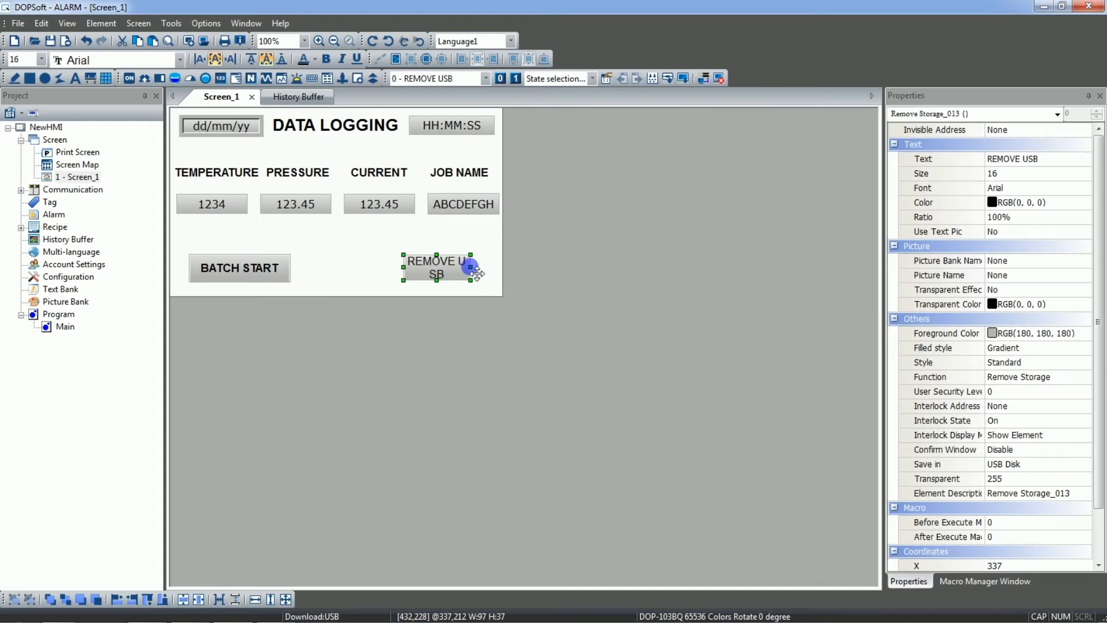
left_click_drag(474, 269, 452, 294)
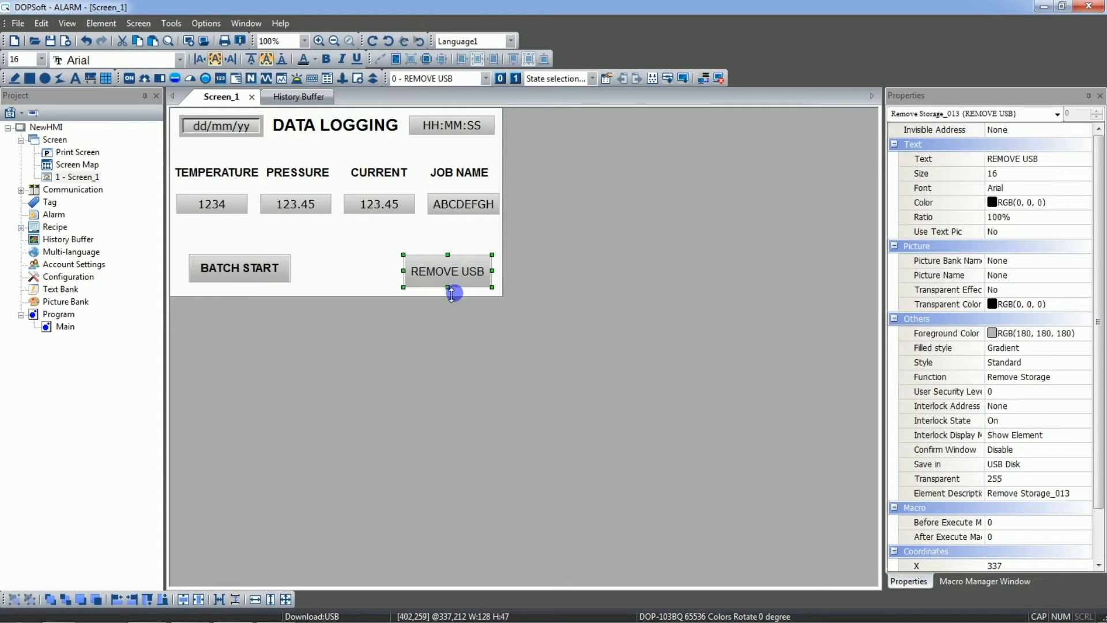
left_click(272, 270, "ctrl")
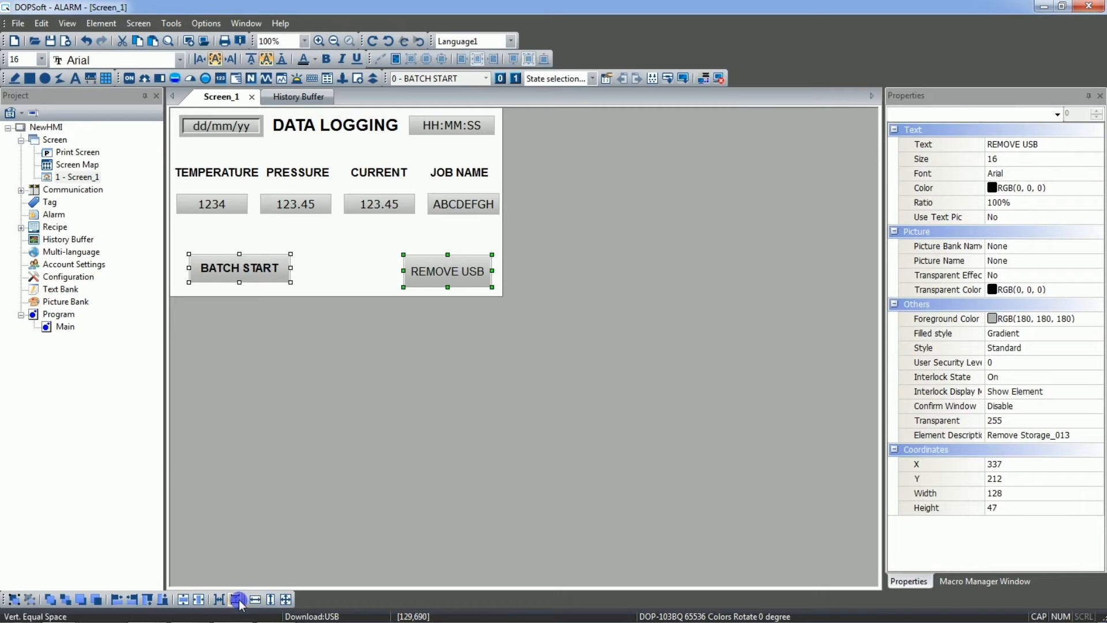
left_click(186, 600)
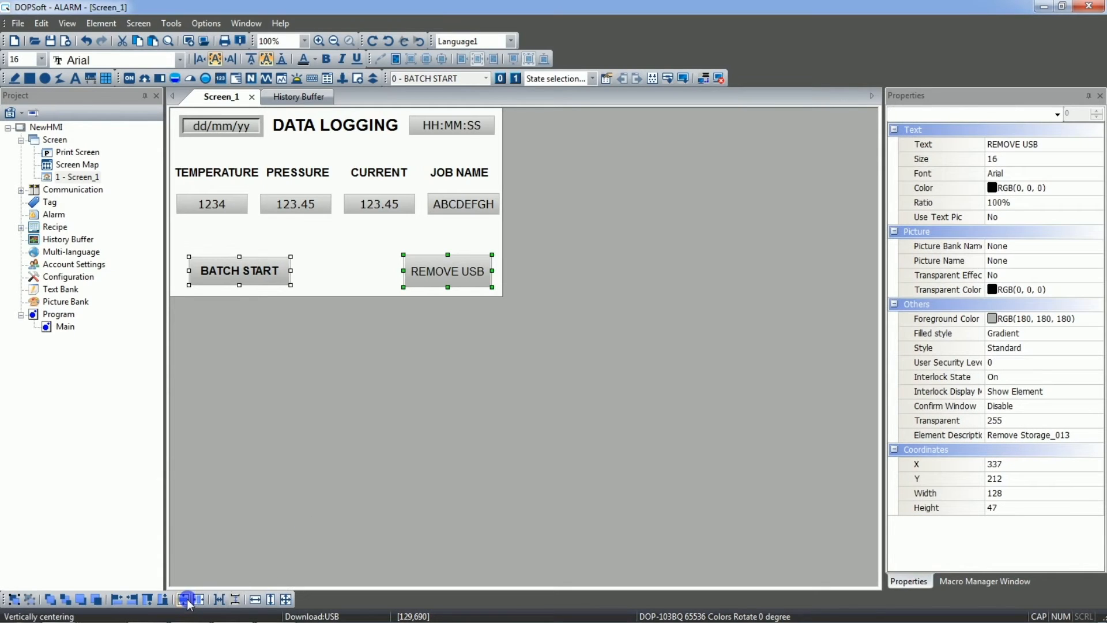
left_click(352, 264)
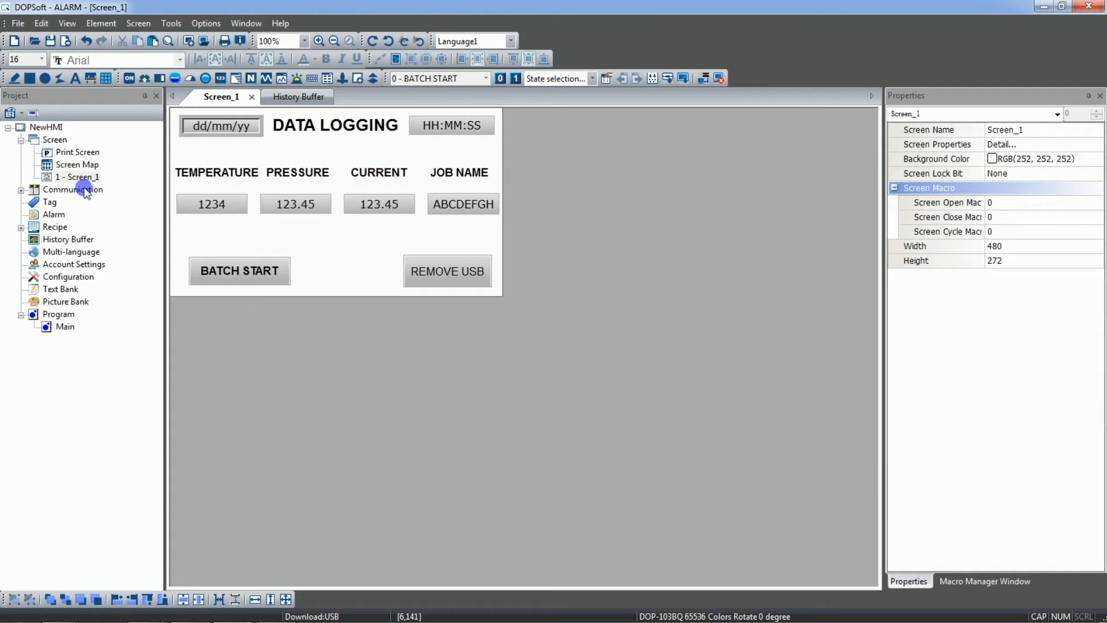
Compile the project and download it to the HMI
left_click(682, 77)
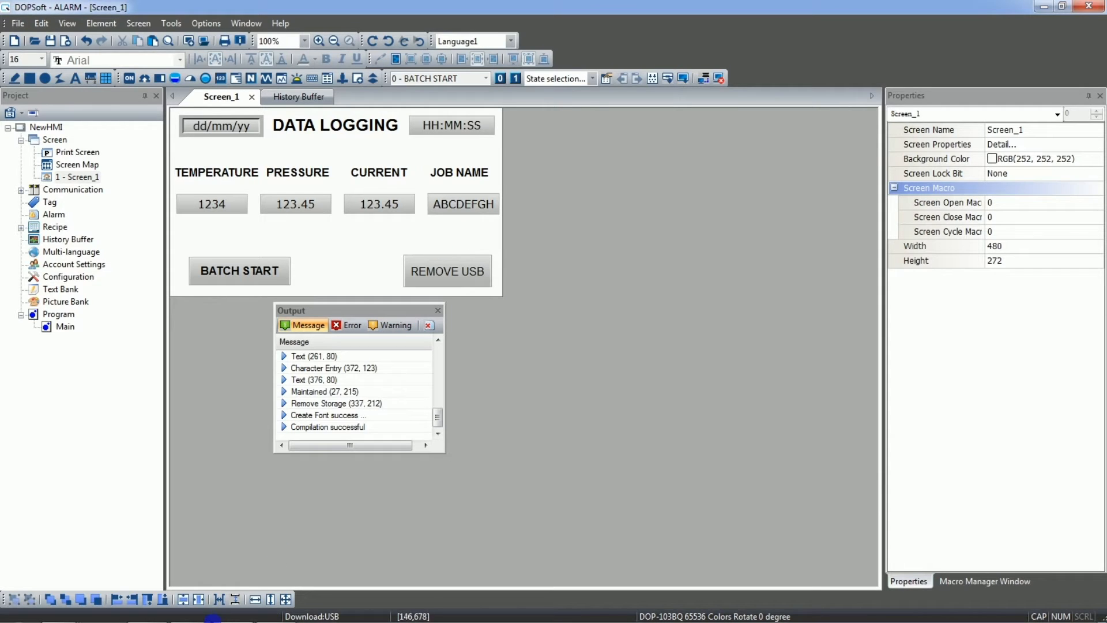
Switch to Windows Explorer, inspect the contents of Removable Disk (G:) and return to the Computer view
mouse_move(210, 621)
mouse_move(56, 616)
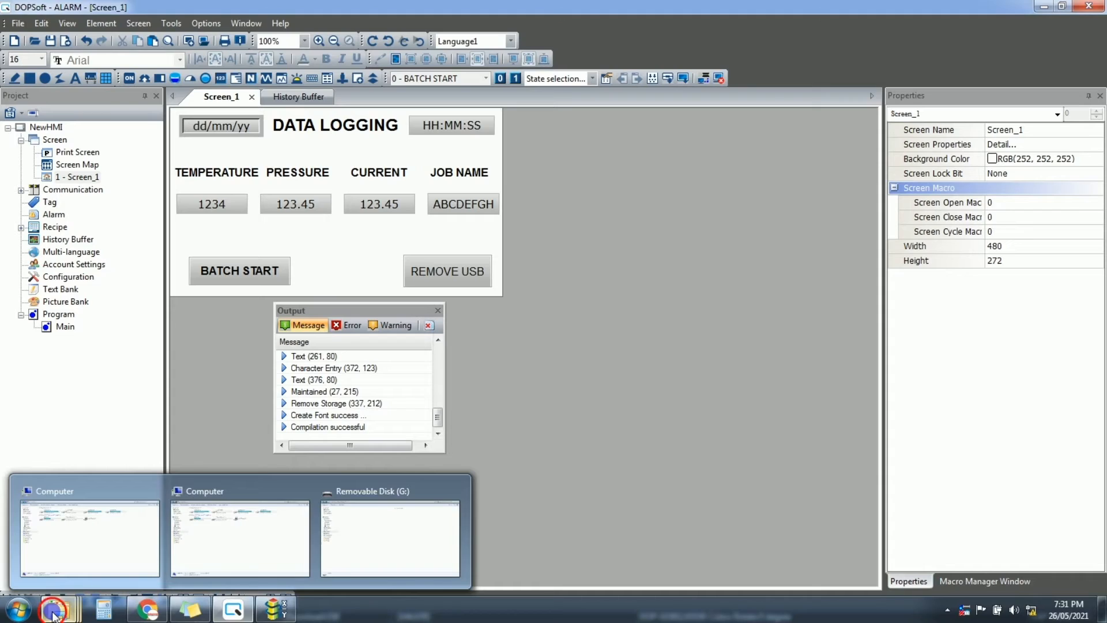
left_click(230, 526)
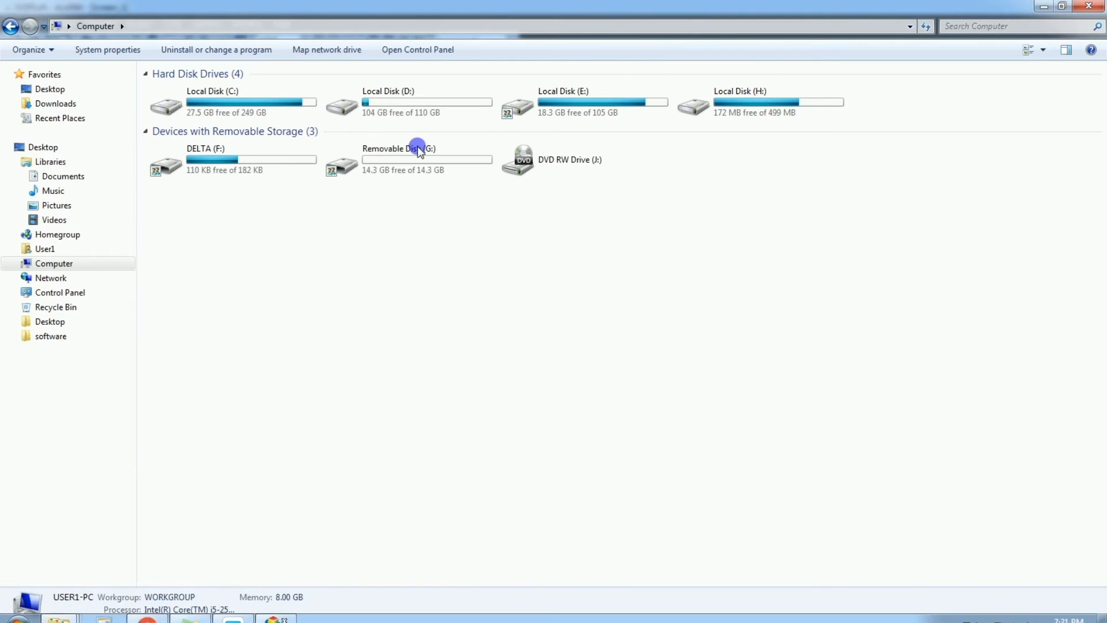
left_click(398, 171)
double_click(398, 172)
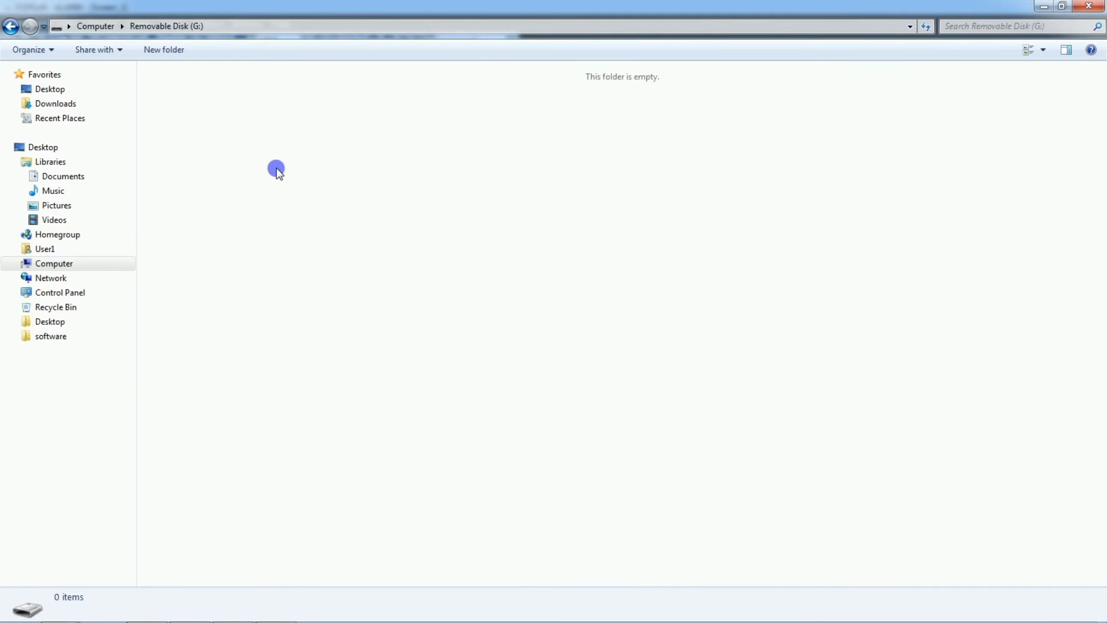
left_click(11, 26)
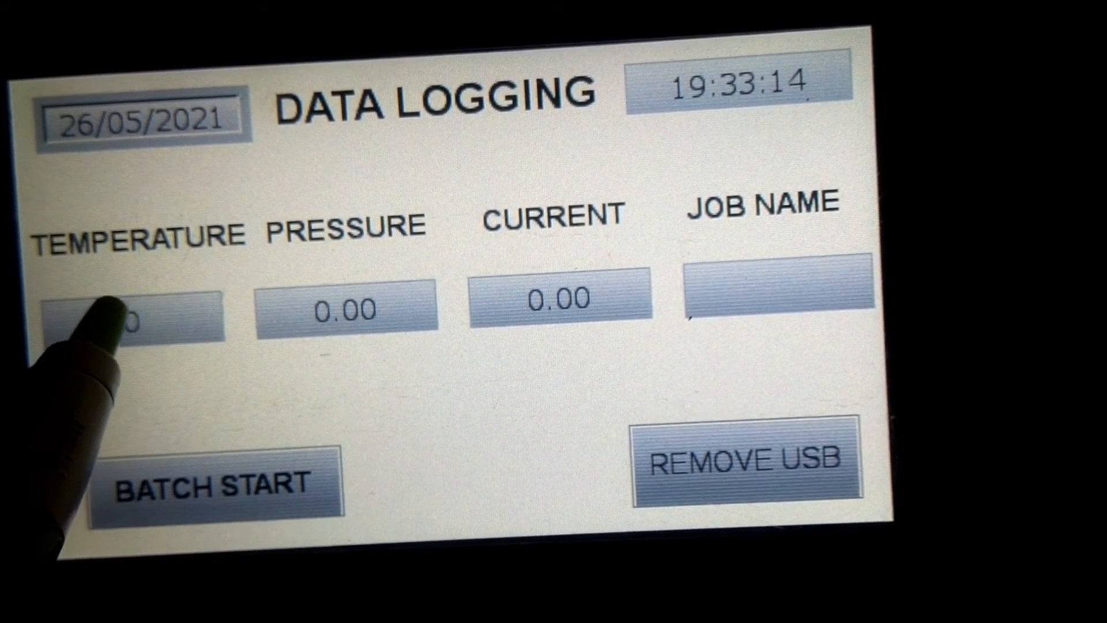
left_click(115, 320)
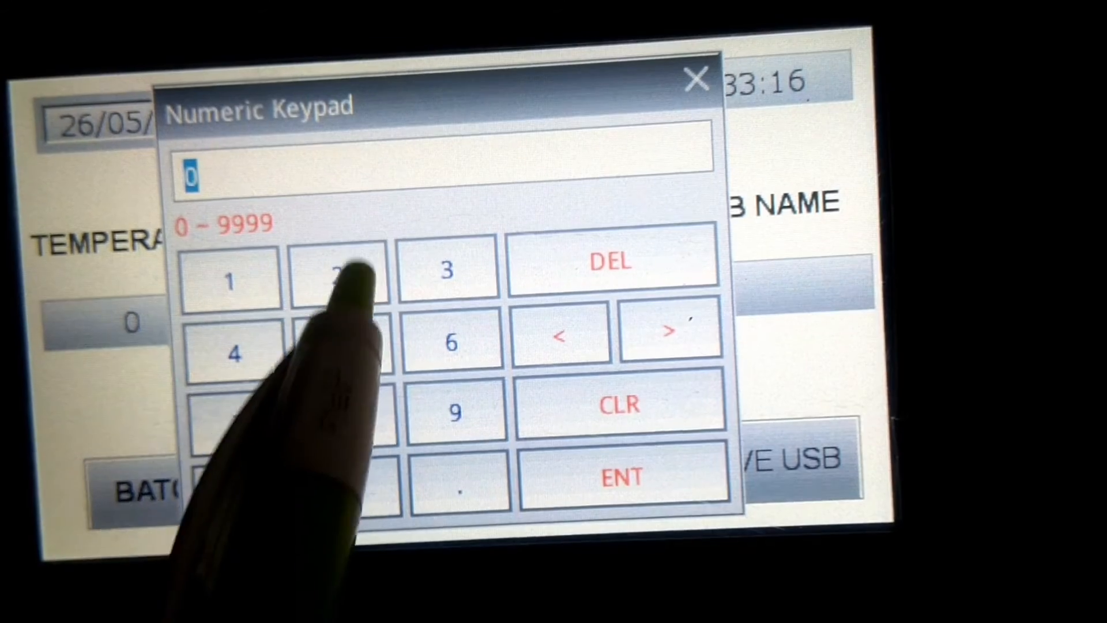
left_click(236, 353)
left_click(350, 489)
left_click(622, 475)
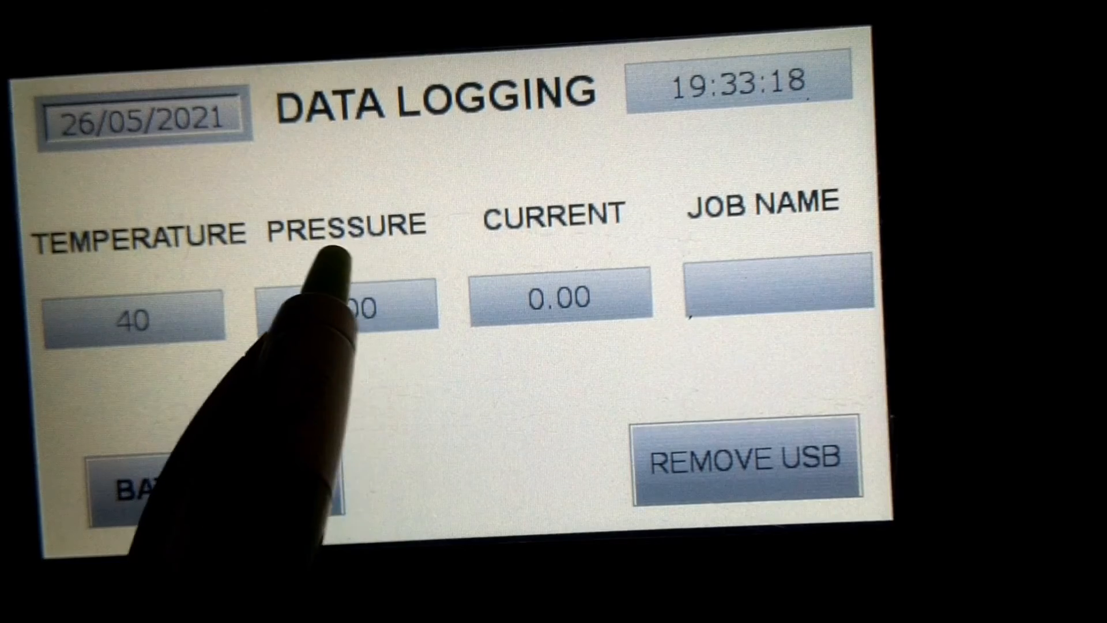
left_click(346, 305)
left_click(343, 345)
left_click(459, 481)
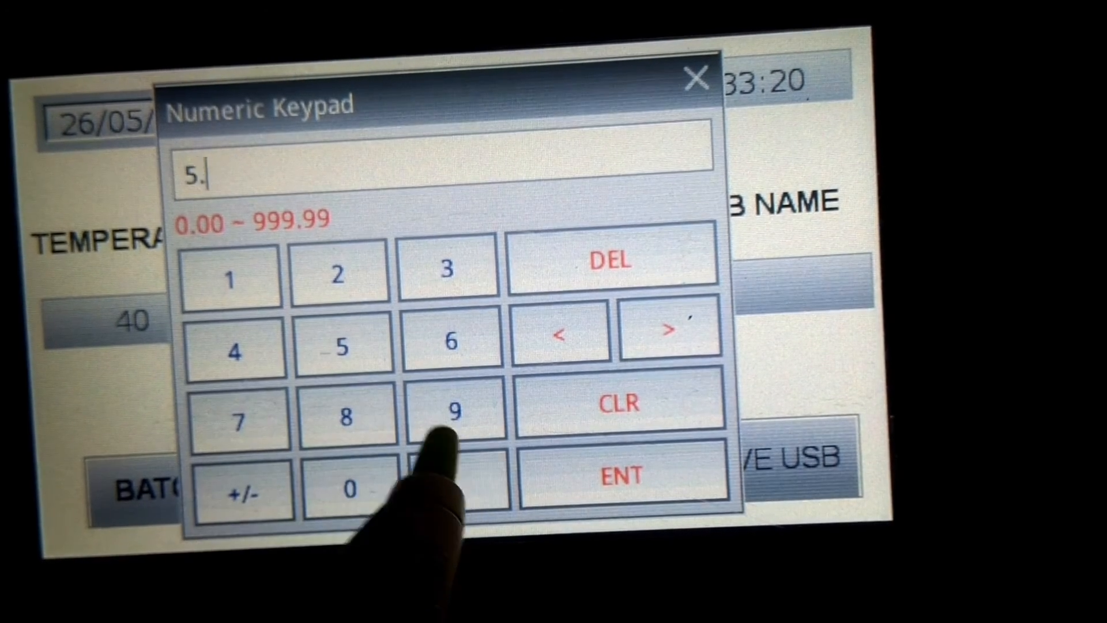
left_click(351, 488)
left_click(611, 474)
left_click(556, 291)
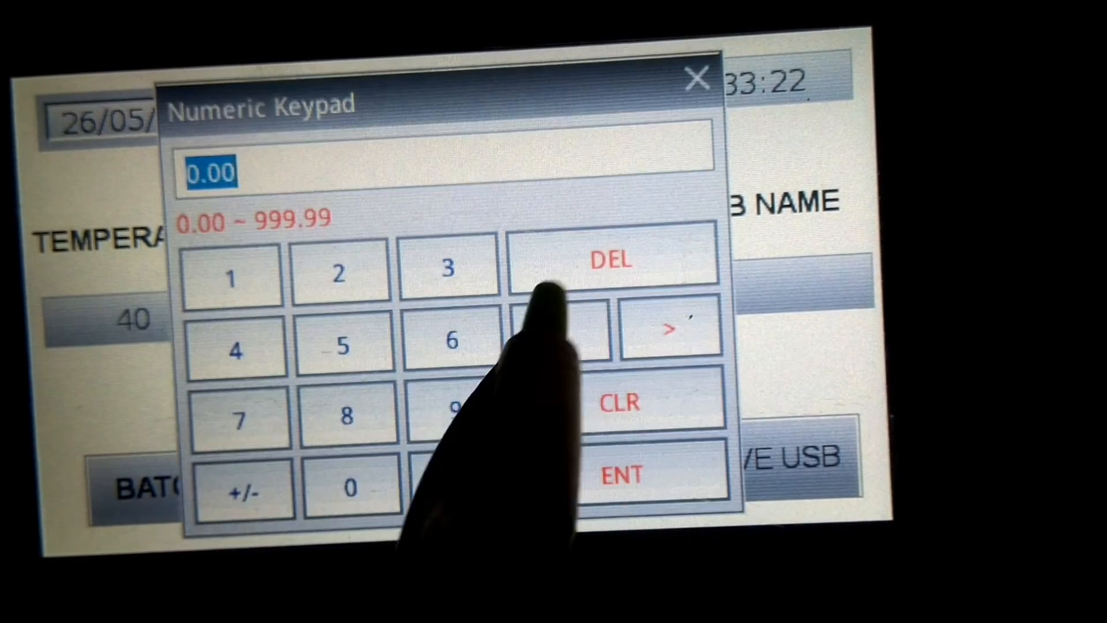
left_click(444, 340)
left_click(459, 481)
left_click(351, 489)
left_click(604, 464)
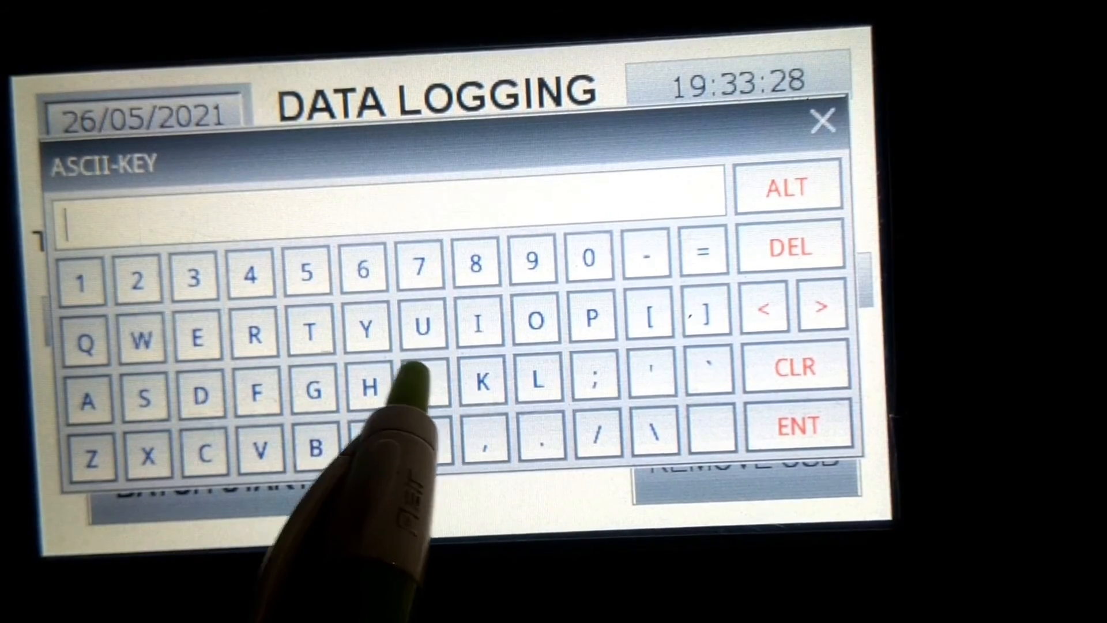
left_click(425, 383)
left_click(535, 320)
left_click(314, 444)
left_click(81, 283)
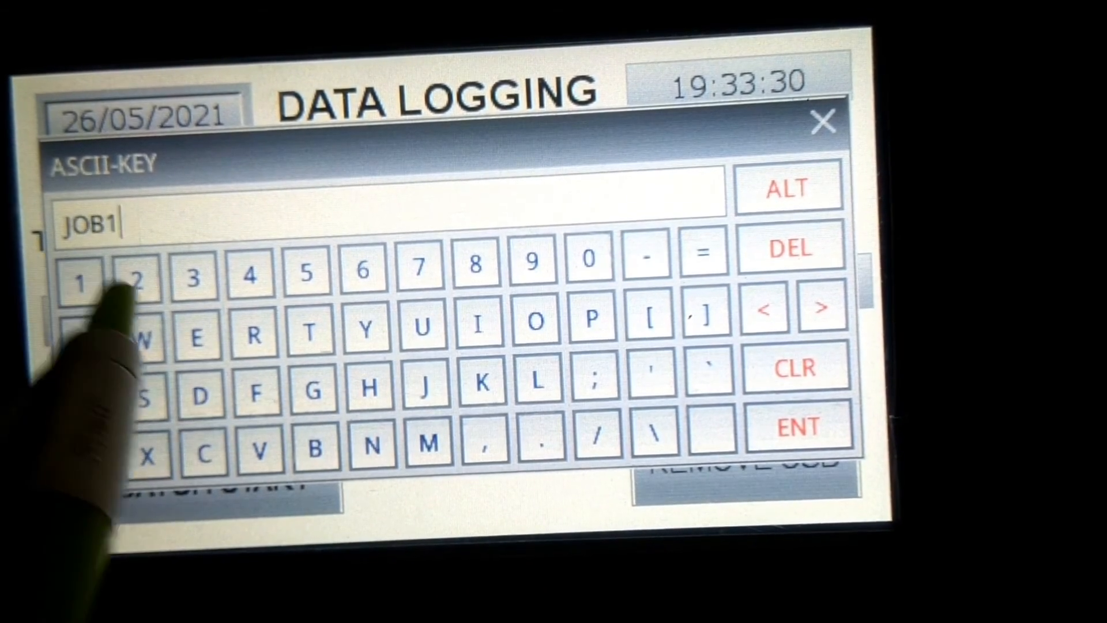
left_click(798, 426)
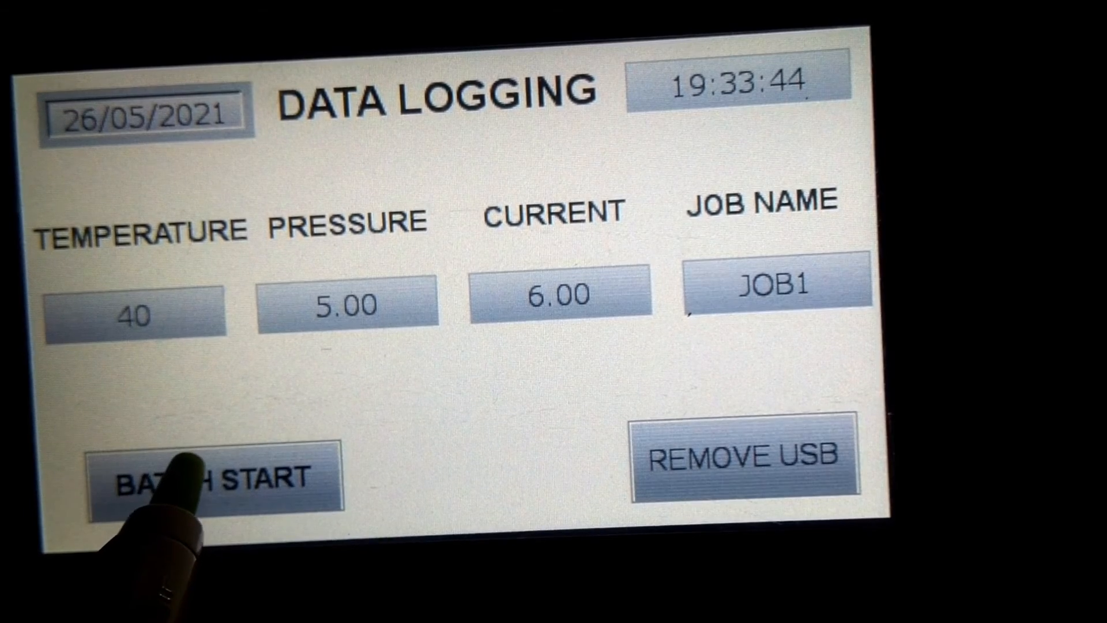
left_click(155, 473)
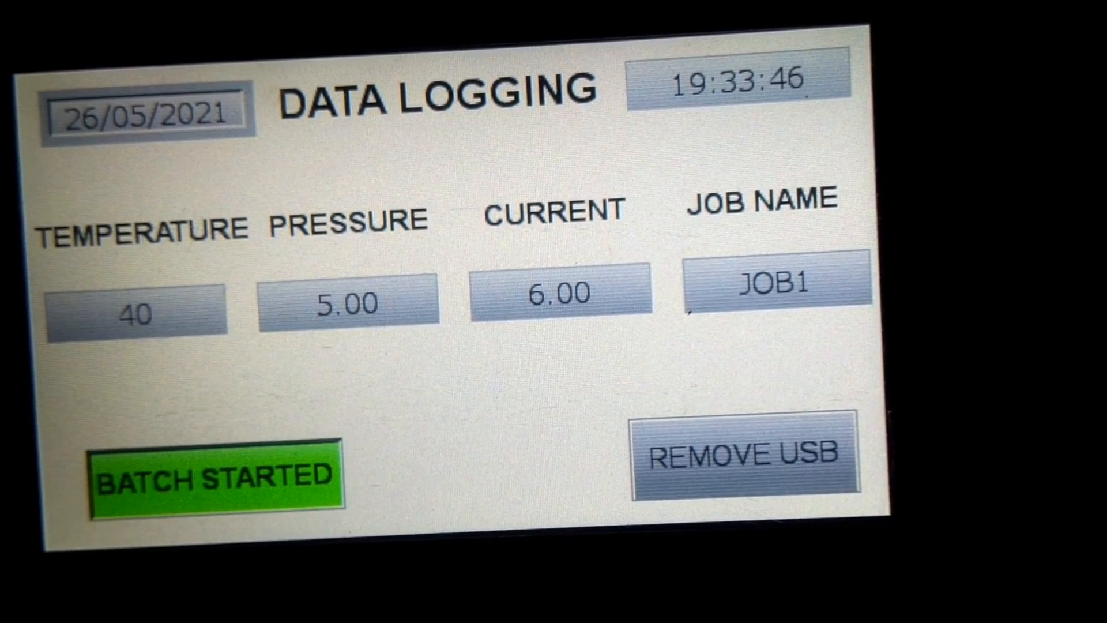
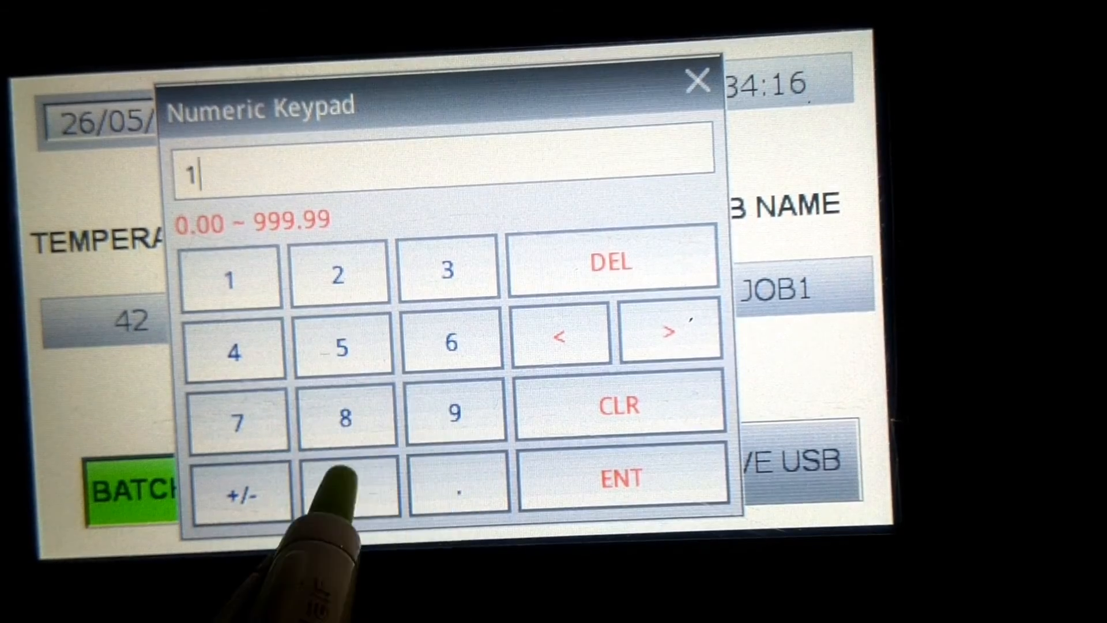
Set the current to 10.8 and change the job name to JOB11 on the HMI
left_click(346, 489)
left_click(458, 487)
left_click(344, 418)
left_click(622, 477)
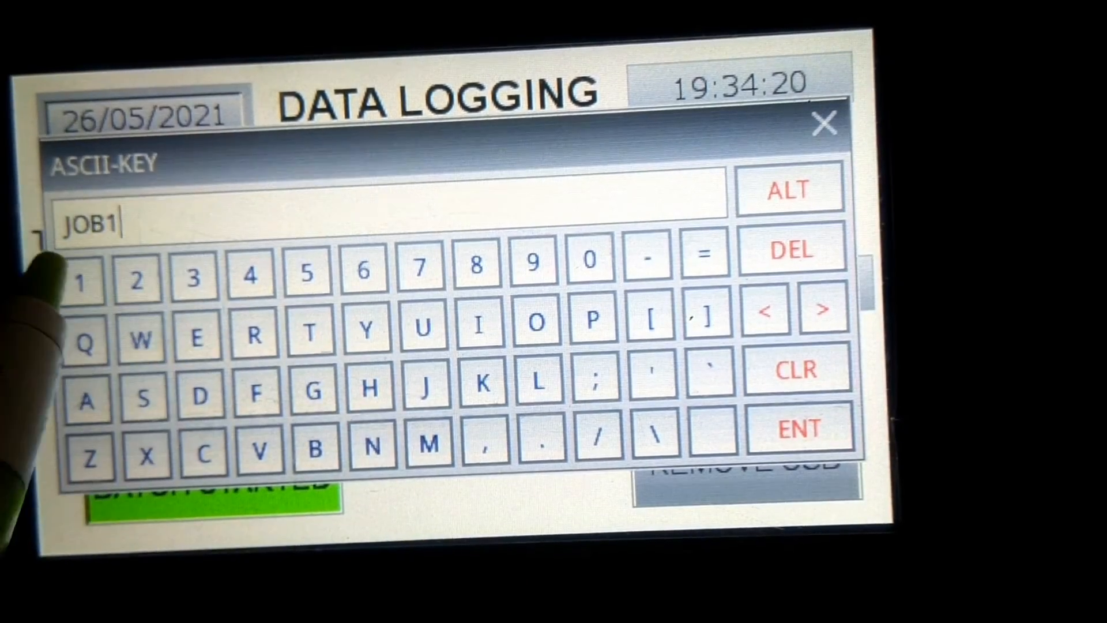
left_click(80, 281)
left_click(800, 427)
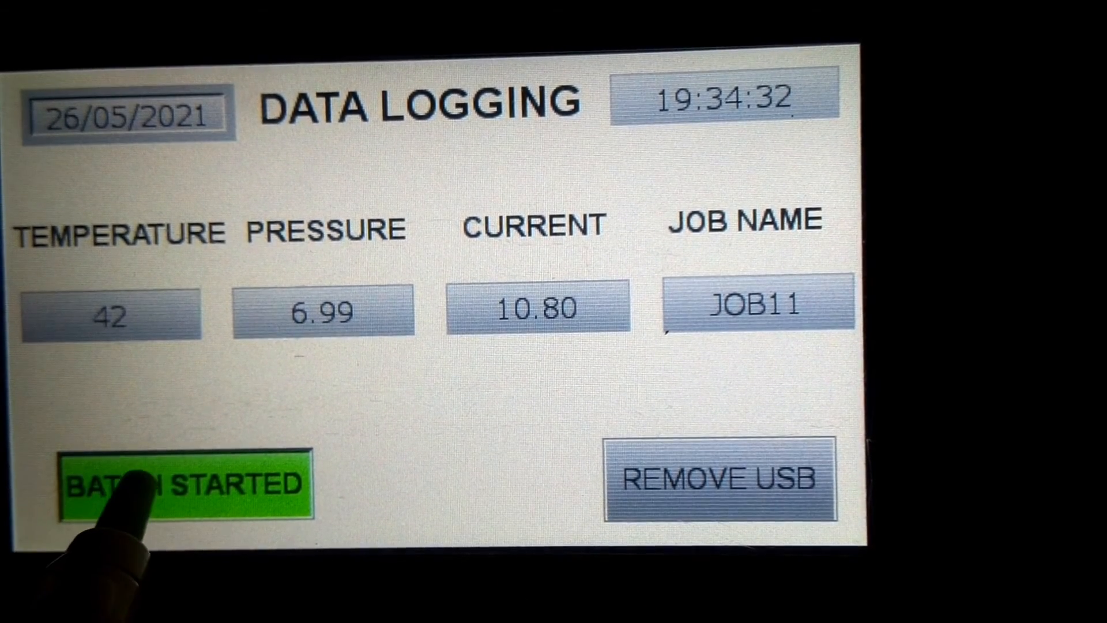
Stop the running batch on the HMI, remove the USB disk and acknowledge its removal
left_click(141, 481)
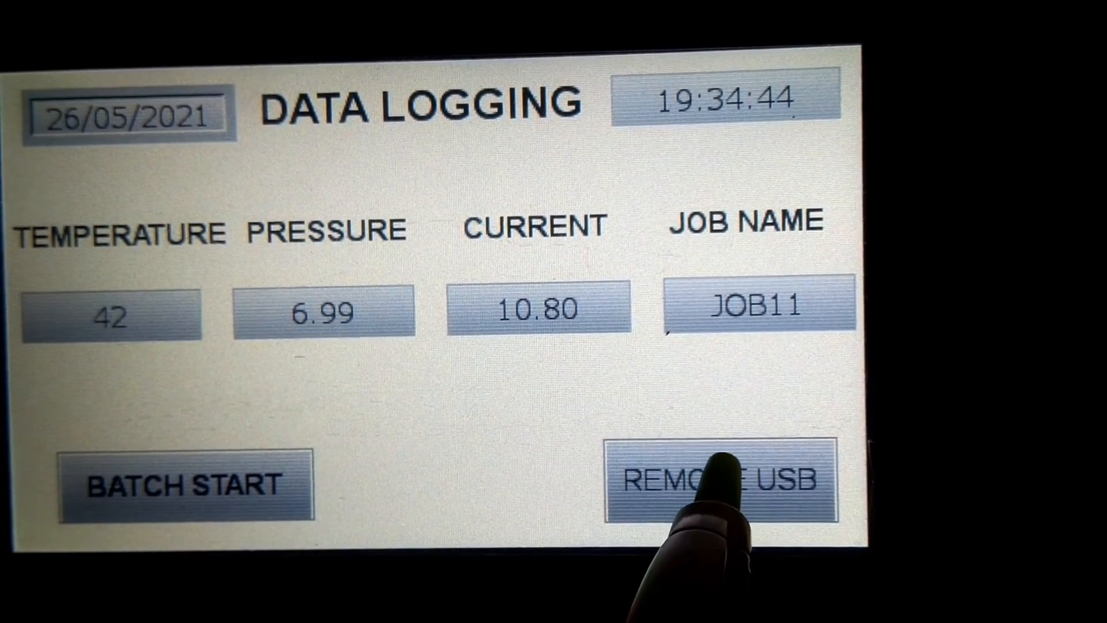
left_click(720, 461)
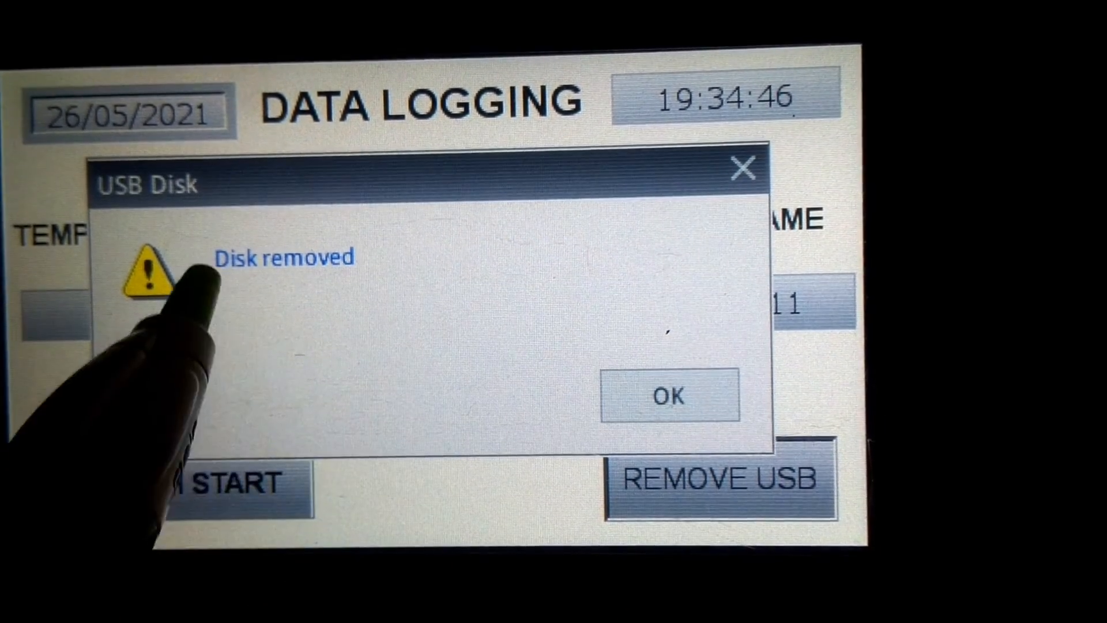
left_click(680, 395)
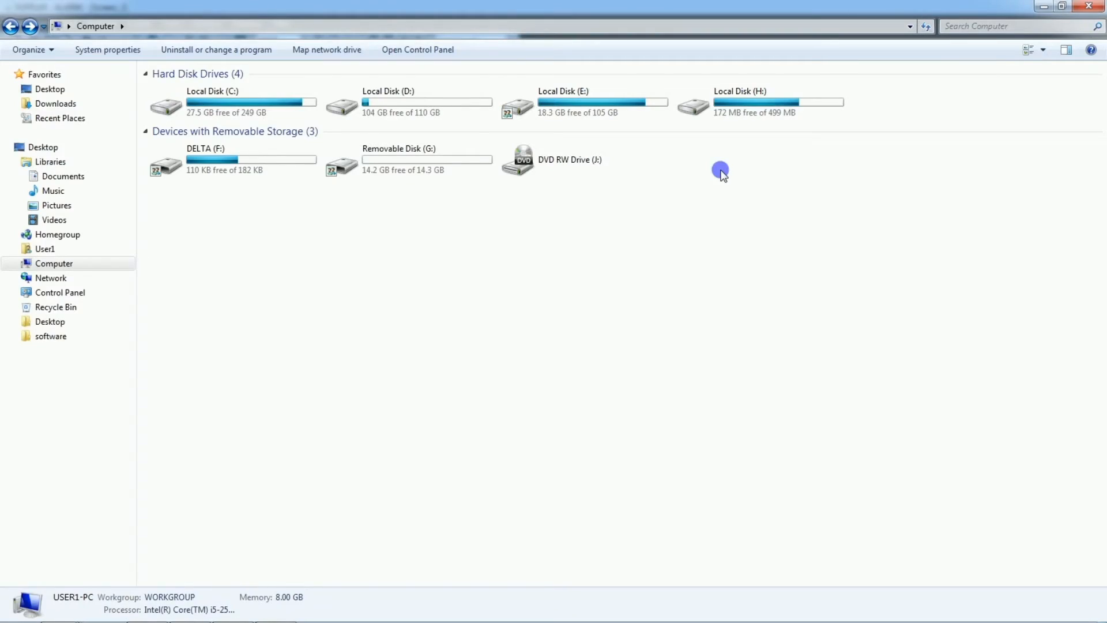
Switch to Windows Explorer and open Datalog1 from HMI\HMI-000\History\CSV on Removable Disk (G:) in Excel
double_click(396, 155)
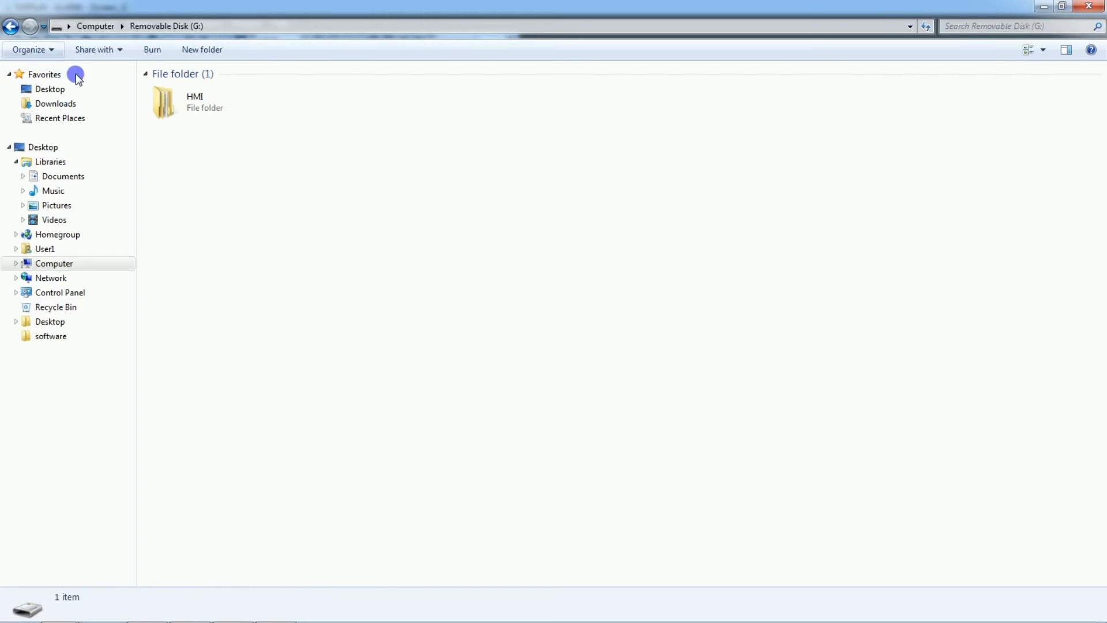
double_click(190, 111)
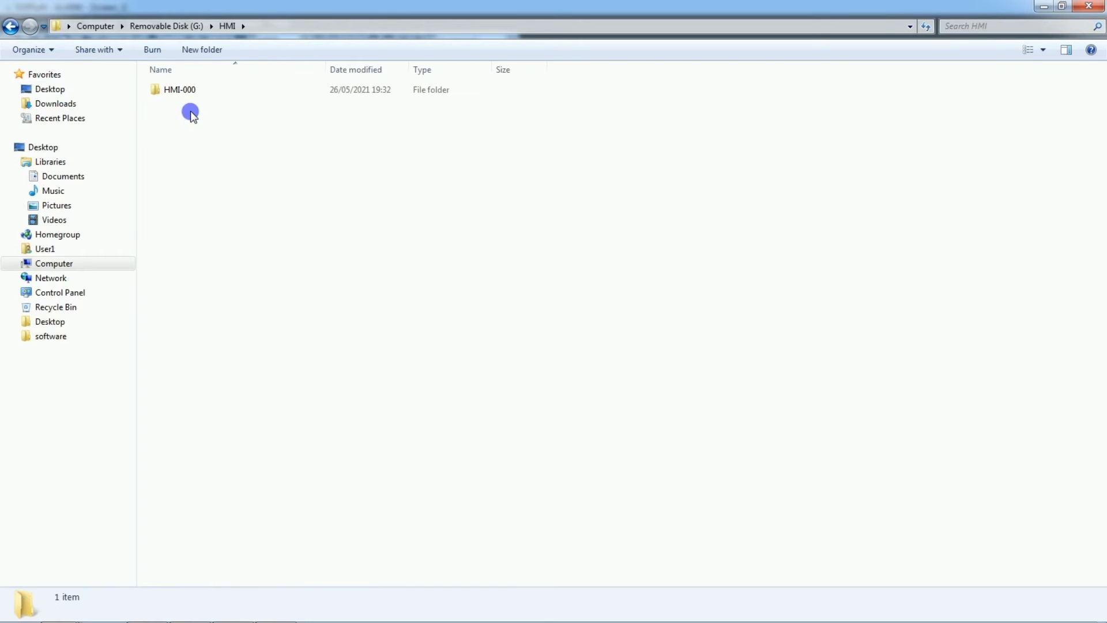
double_click(197, 88)
double_click(197, 87)
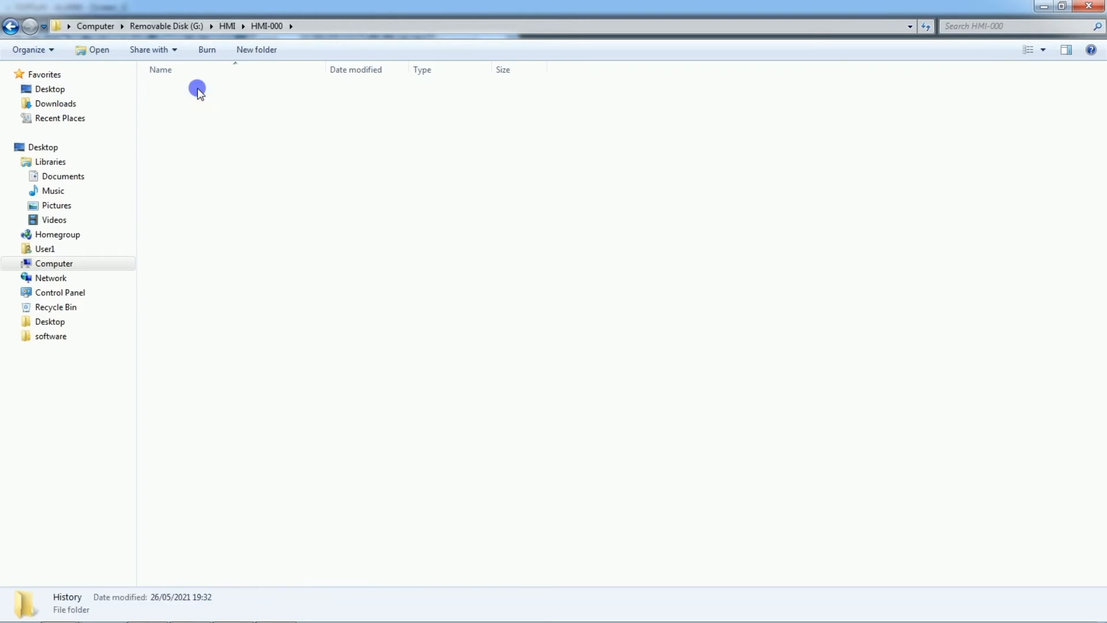
left_click(194, 90)
double_click(193, 90)
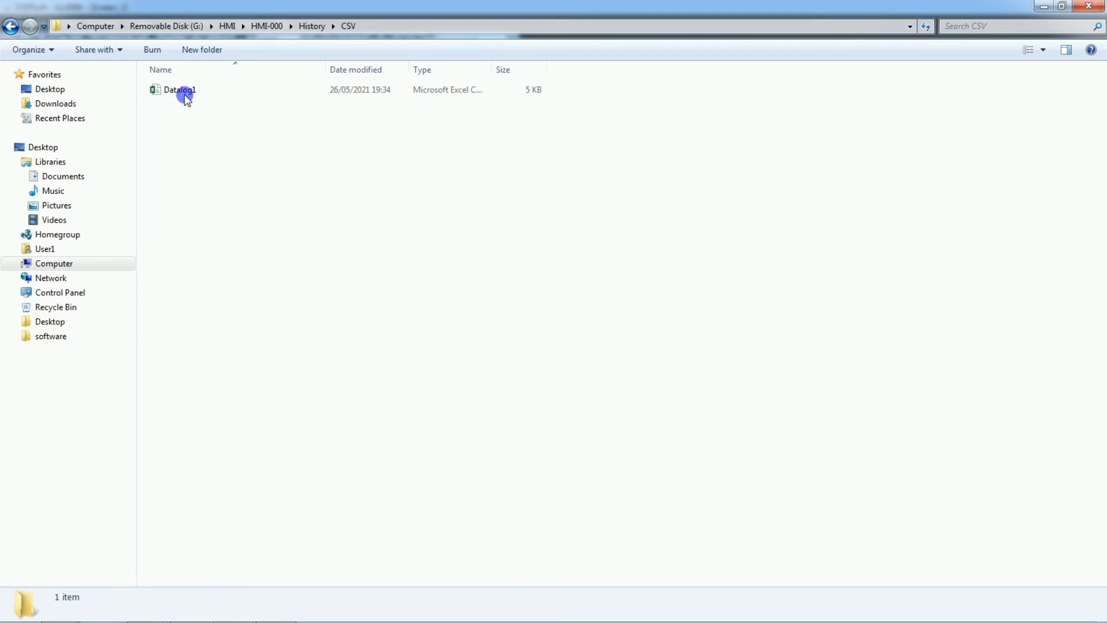
double_click(180, 90)
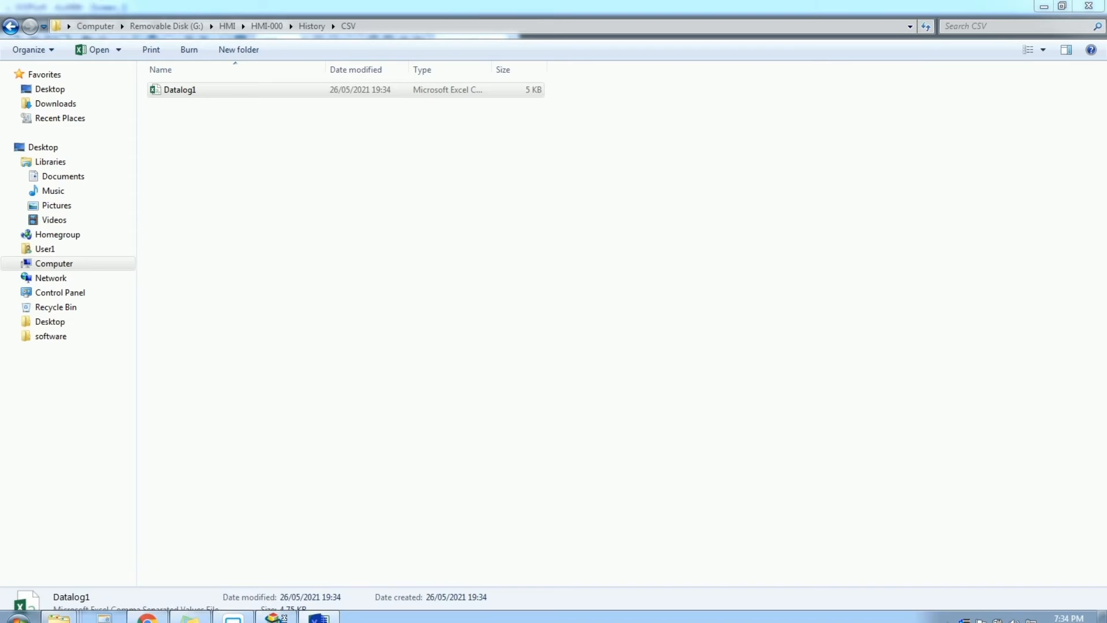
left_click(318, 611)
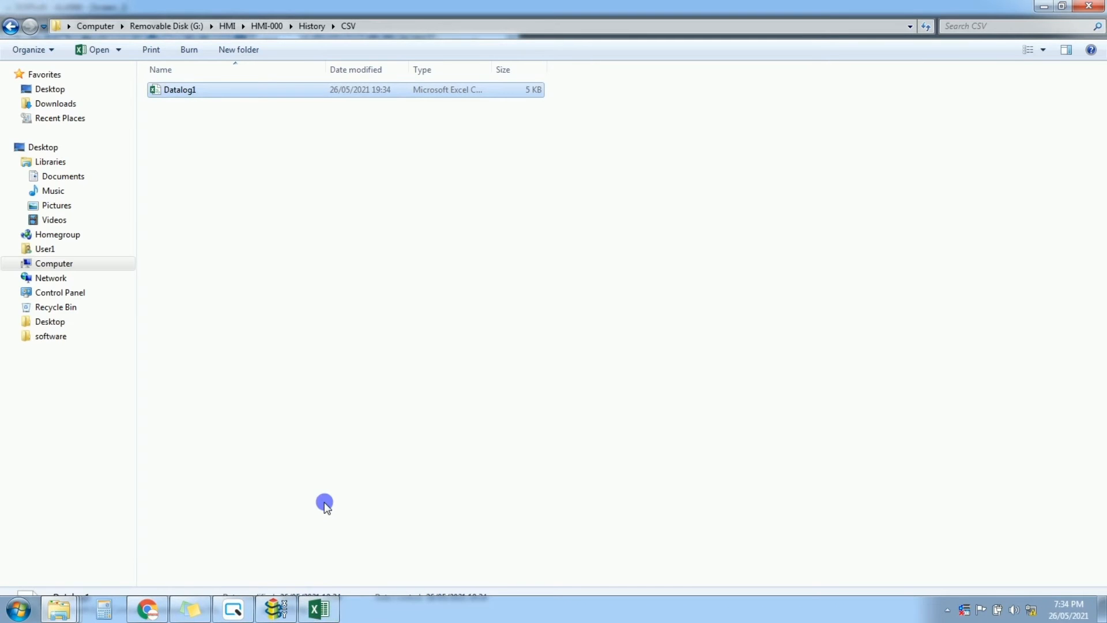
mouse_move(319, 614)
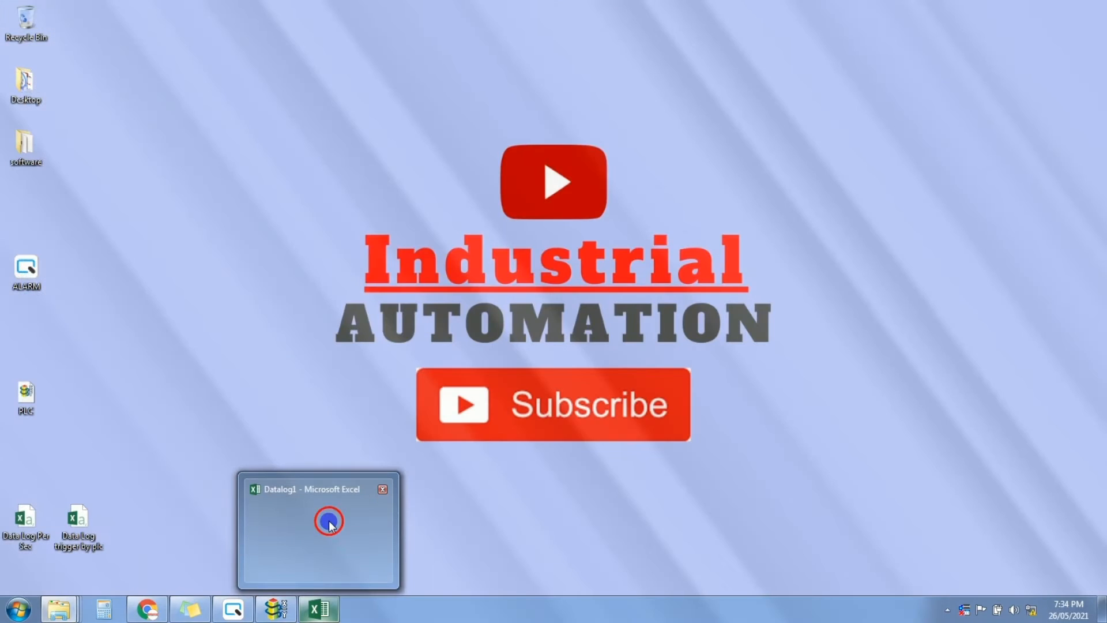
left_click(329, 522)
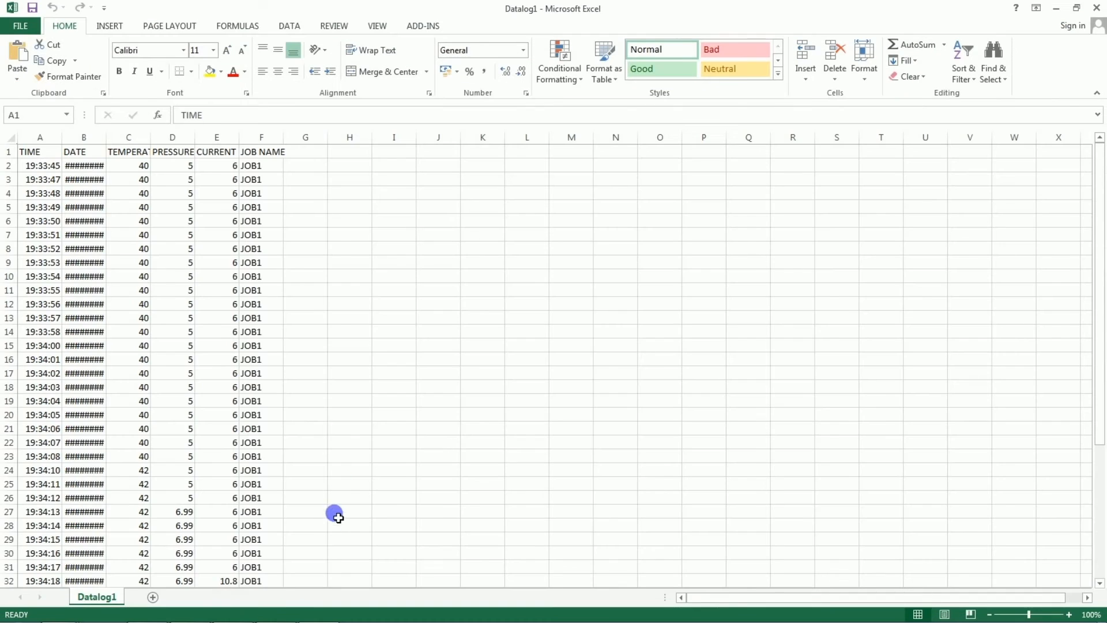
Auto-fit the DATE column and examine the interval between successive entries in the TIME column
double_click(107, 142)
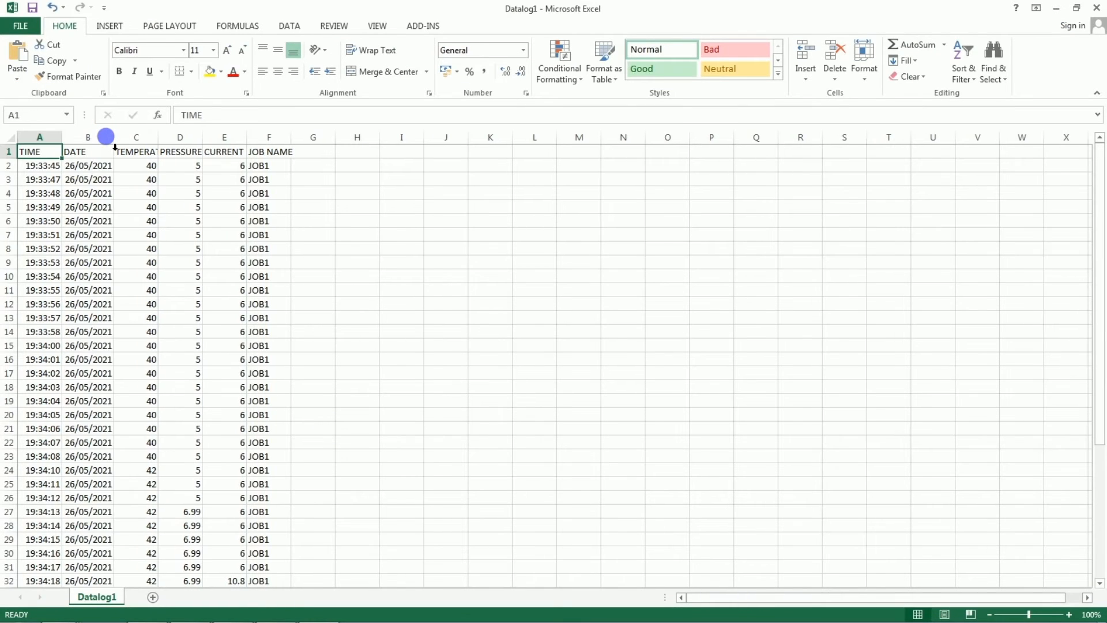
left_click(46, 169)
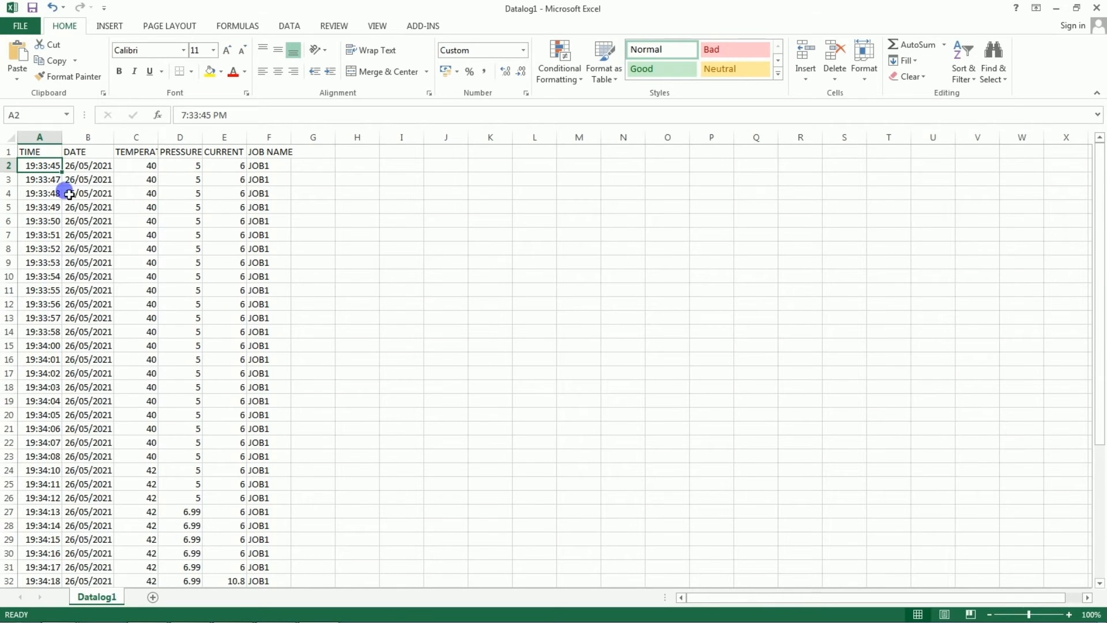
left_click(49, 178)
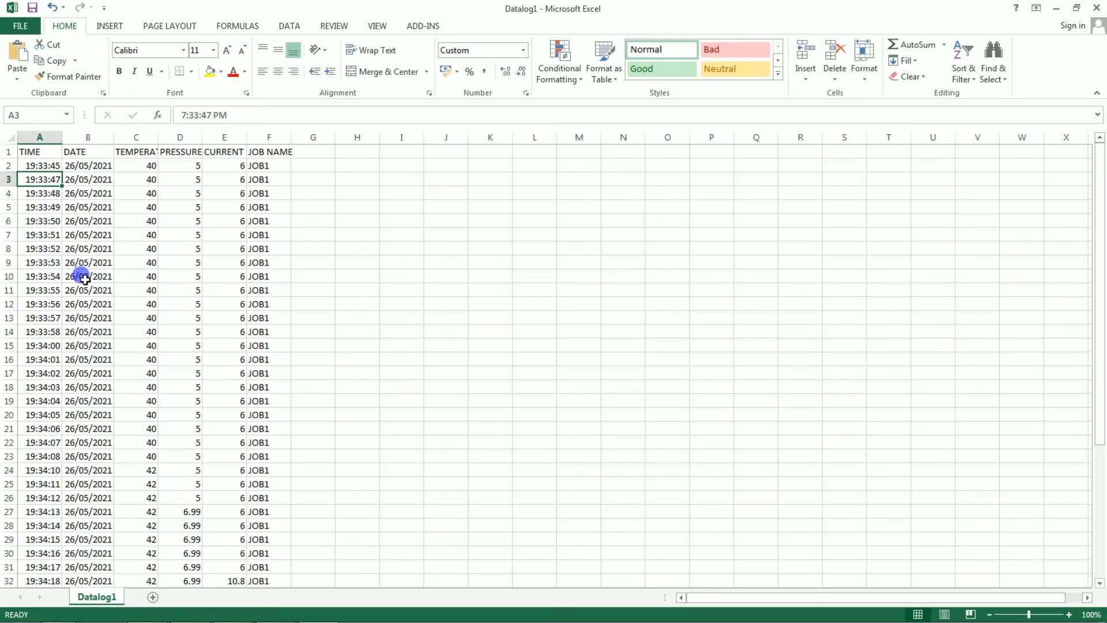
key("Down")
key("Down")
key("Down")
key("Down")
key("Down")
key("Down")
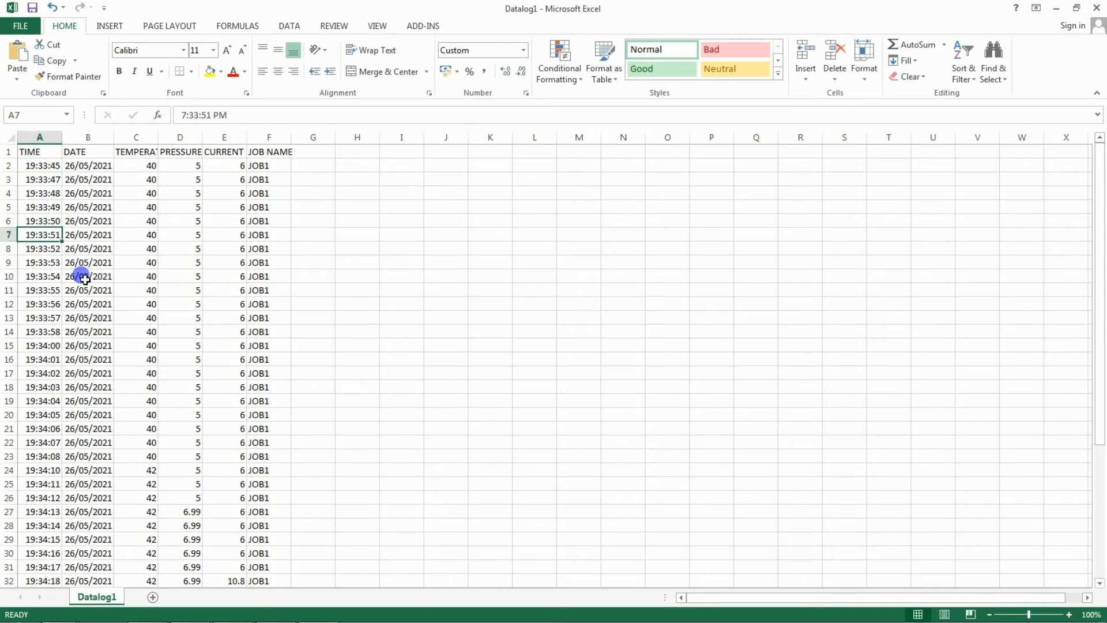
key("Down")
key("Down")
key("Down")
key("Down")
key("Down")
key("Down")
key("Down")
key("Down")
key("Down")
key("Down")
key("Down")
key("Down")
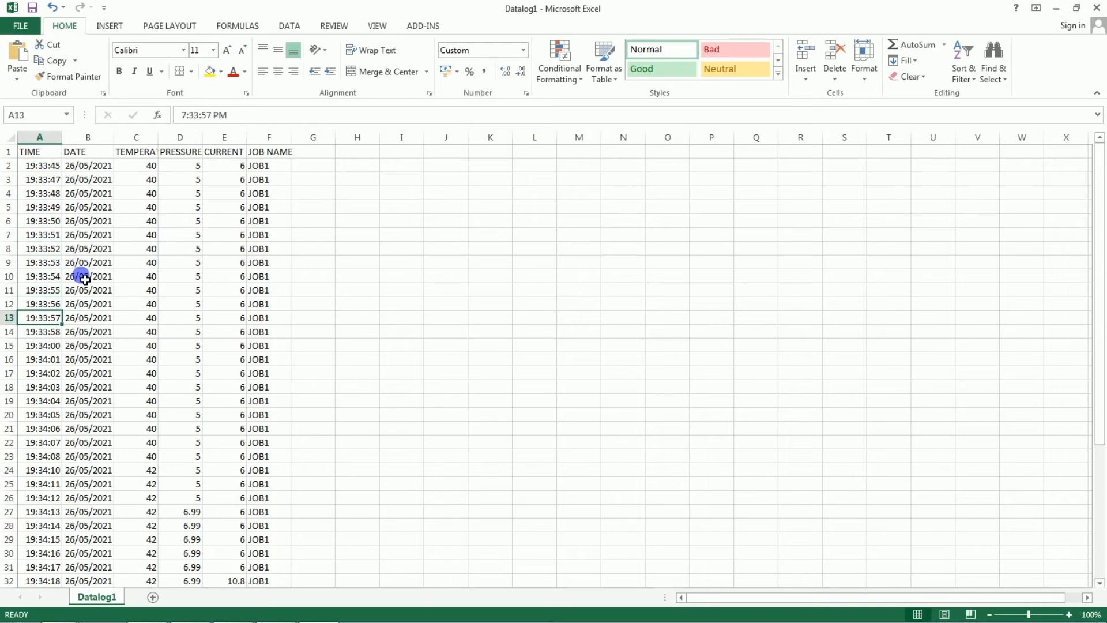
key("Down")
key("Down")
key("Down")
key("Down")
key("Down")
key("Down")
key("Down")
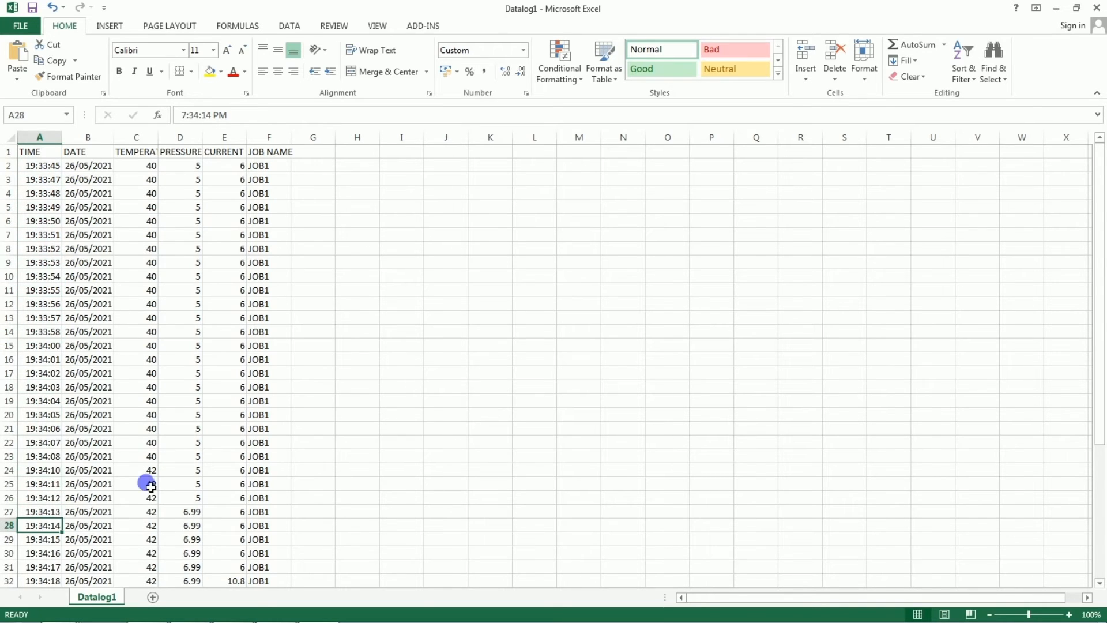
Examine the changes in temperature, pressure, current and job name through to the last logged record
left_click_drag(54, 512, 282, 516)
key("Down")
key("Down")
key("Down")
key("Down")
key("Down")
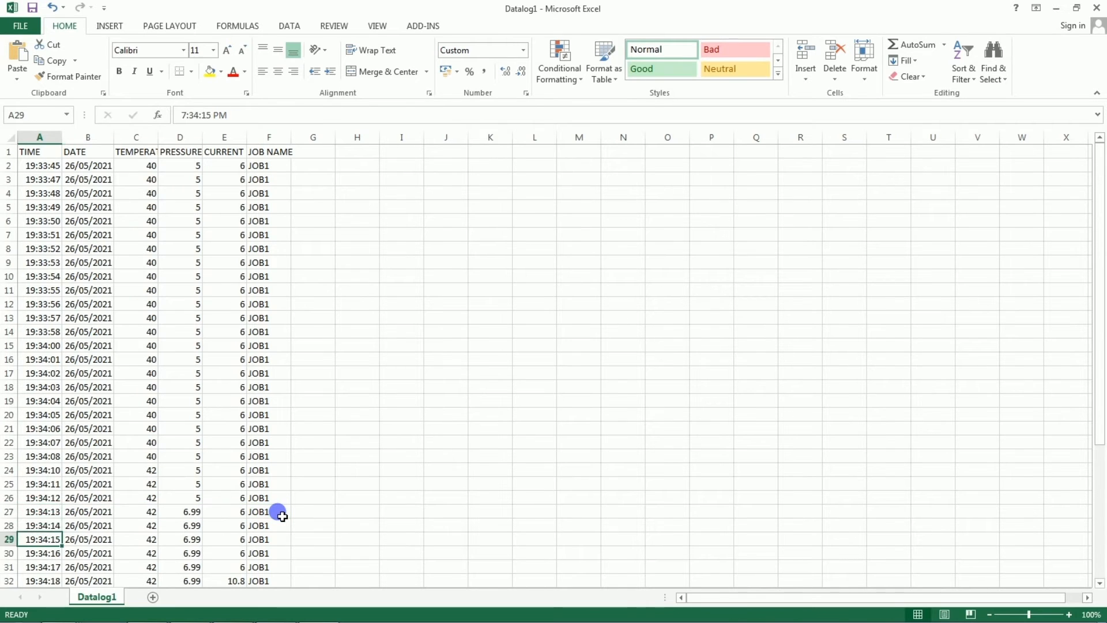
key("Down")
key("Down")
key("Down")
key("Down")
key("Down")
key("Down")
key("Down")
key("Down")
key("Down")
key("Down")
key("Down")
key("Down")
key("Down")
key("Down")
key("Down")
key("Down")
key("Down")
key("Down")
key("Down")
key("Down")
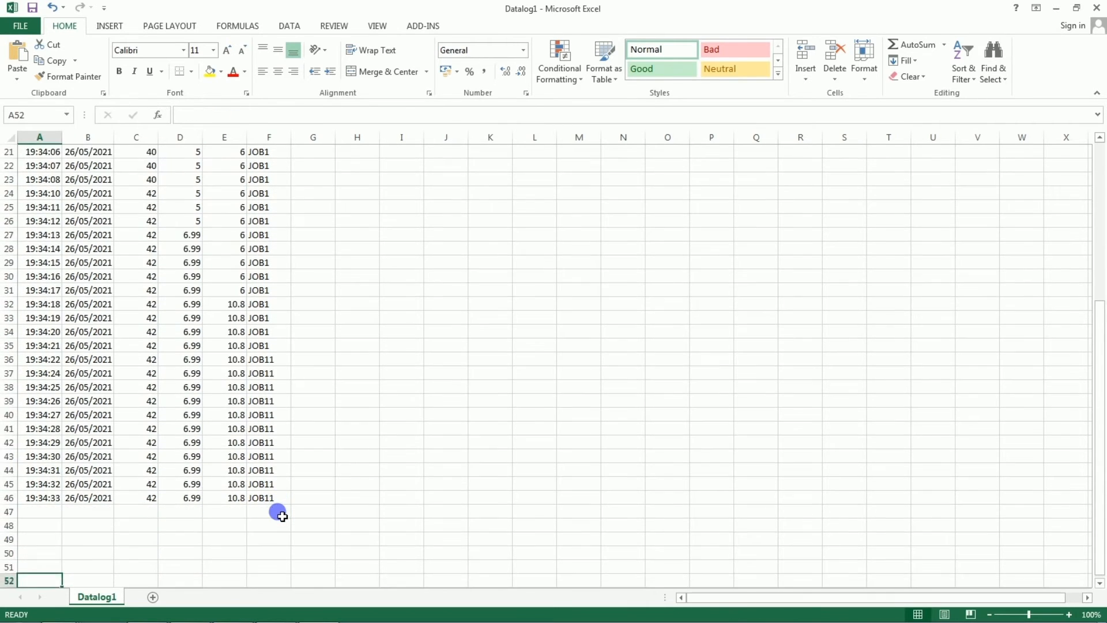
key("Up")
key("Up")
key("Up")
key("Up")
key("Up")
key("Up")
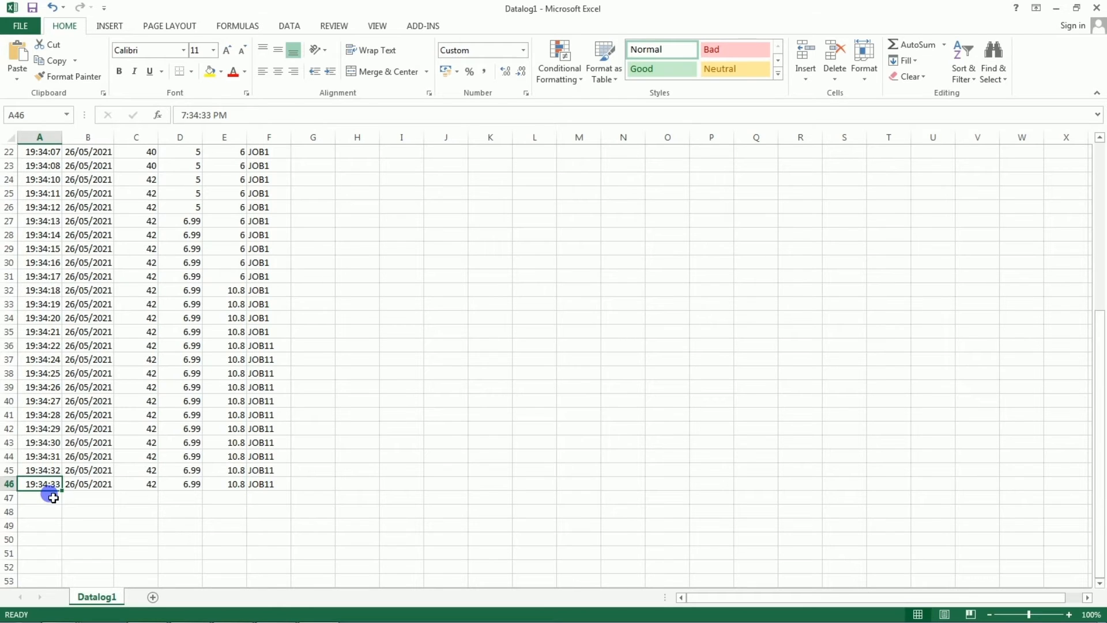
Review the logged records from the last row back up to the header and close the Datalog1 workbook
key("Up")
key("Up")
key("Up")
key("Up")
key("Up")
key("Up")
key("Up")
key("Up")
key("Up")
key("Up")
key("Up")
key("Up")
key("Up")
key("Up")
key("Up")
key("Up")
key("Up")
key("Up")
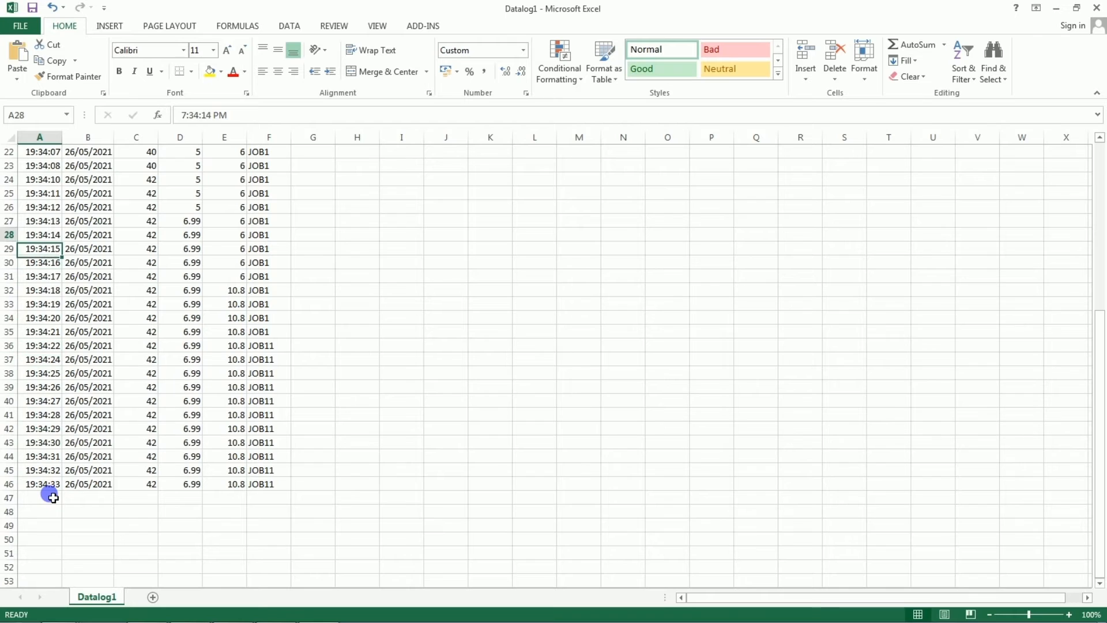
key("Up")
key("Up")
key("Up")
key("Up")
key("Up")
key("Up")
key("Up")
key("Up")
key("Up")
key("Up")
key("Up")
key("Up")
key("Up")
key("Up")
key("Up")
key("Up")
key("Up")
key("Up")
key("Up")
key("Up")
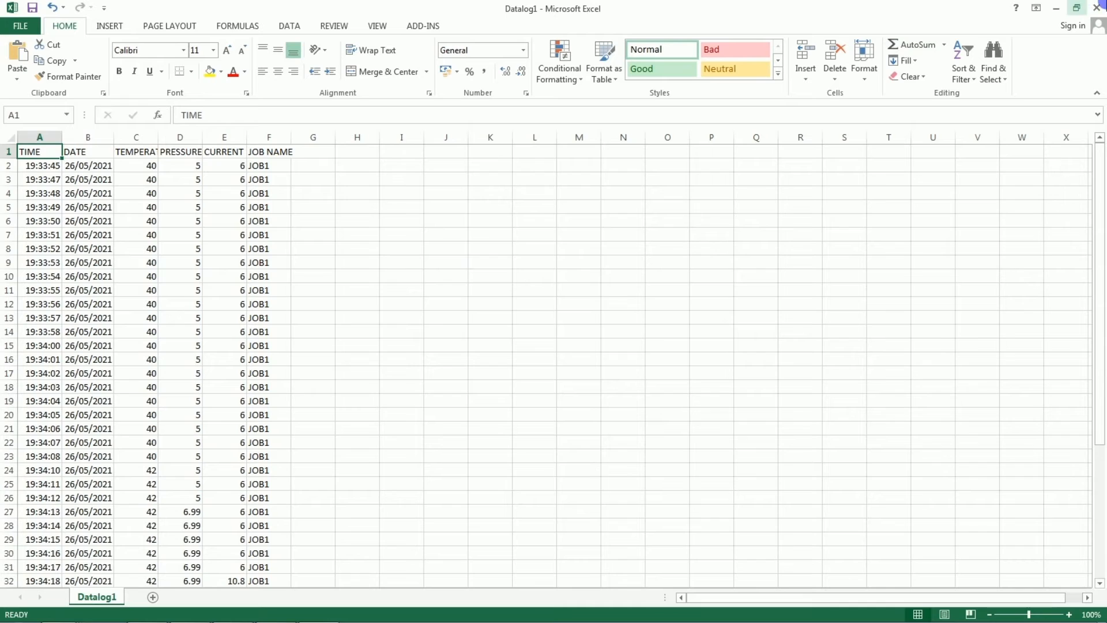
left_click(1097, 6)
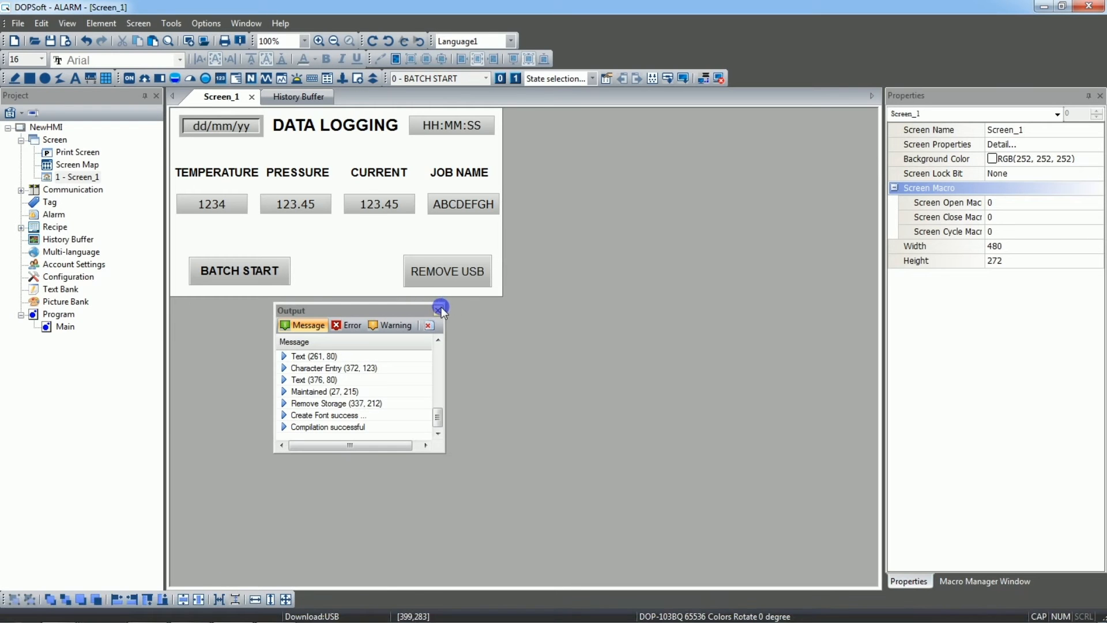
In DOPSoft, close the Output window and inspect the BATCH START button's write address
left_click(439, 311)
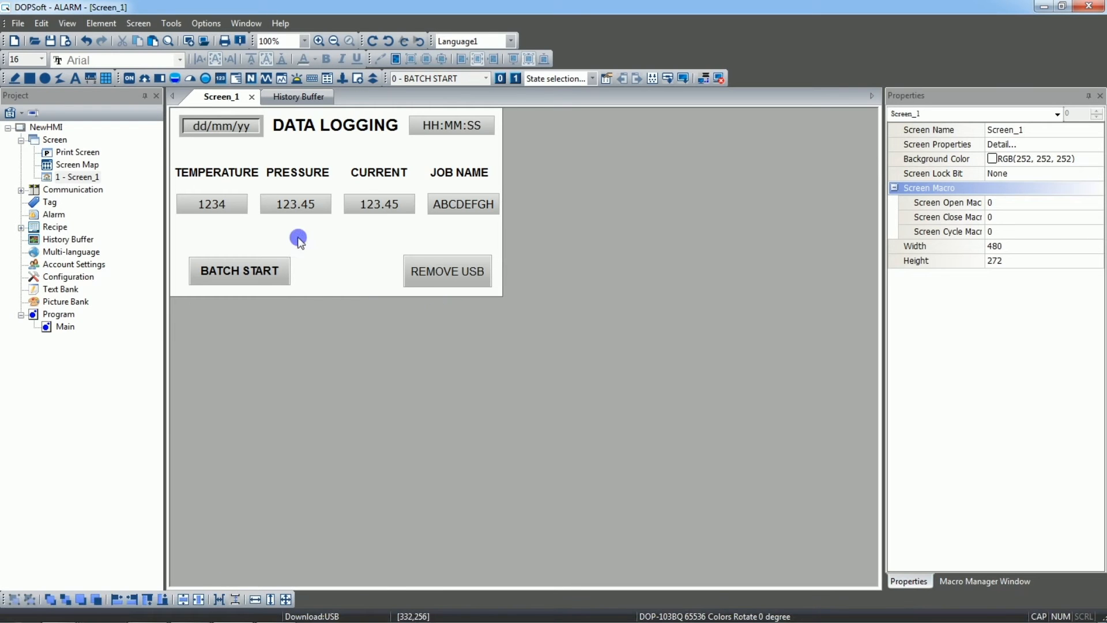
left_click(260, 273)
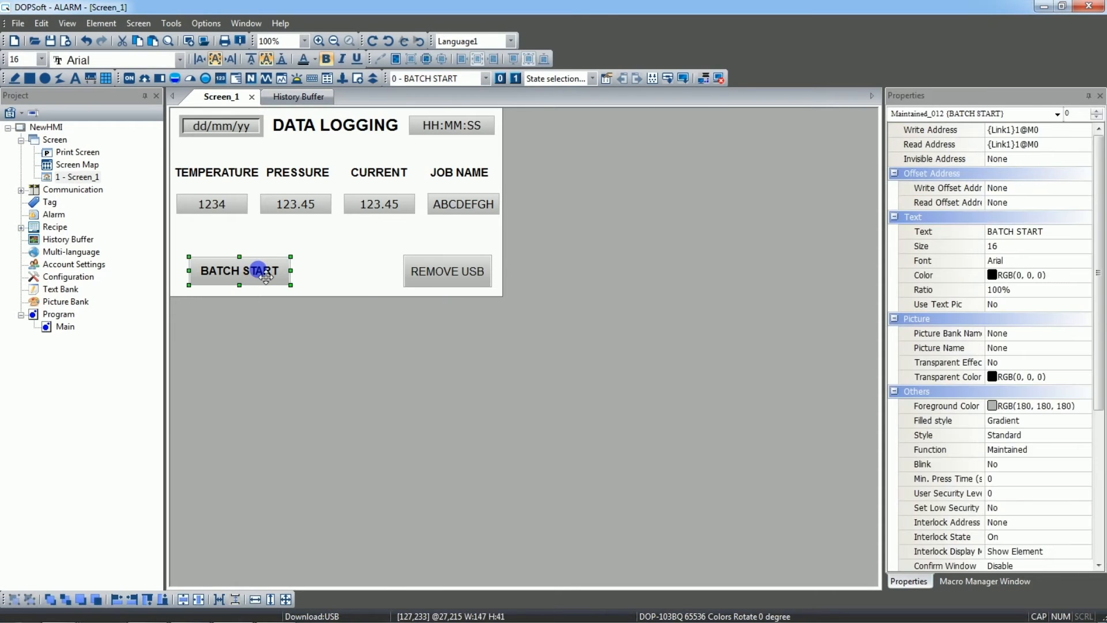
Edit the Datalog1 history buffer, disabling its active bit and setting its trigger to PLC
left_click(74, 240)
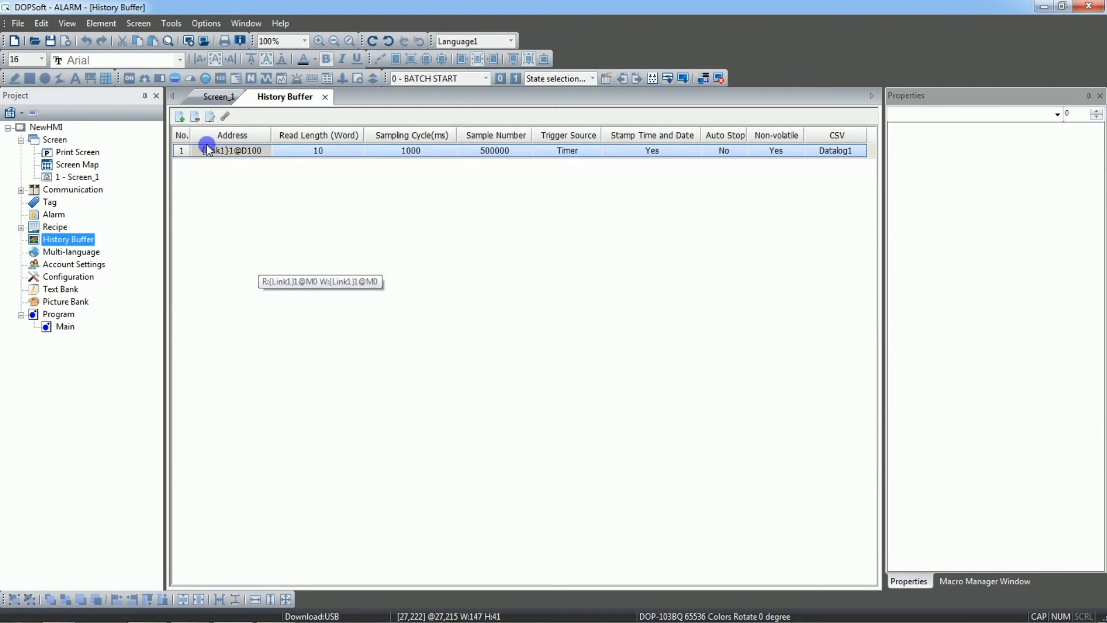
left_click(210, 117)
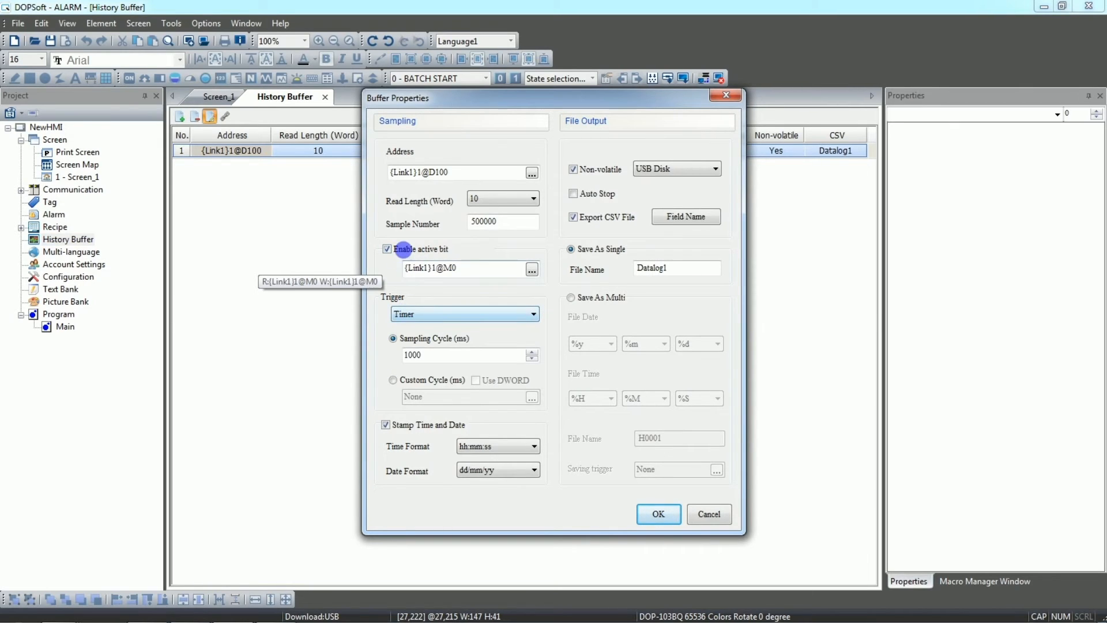
left_click(390, 248)
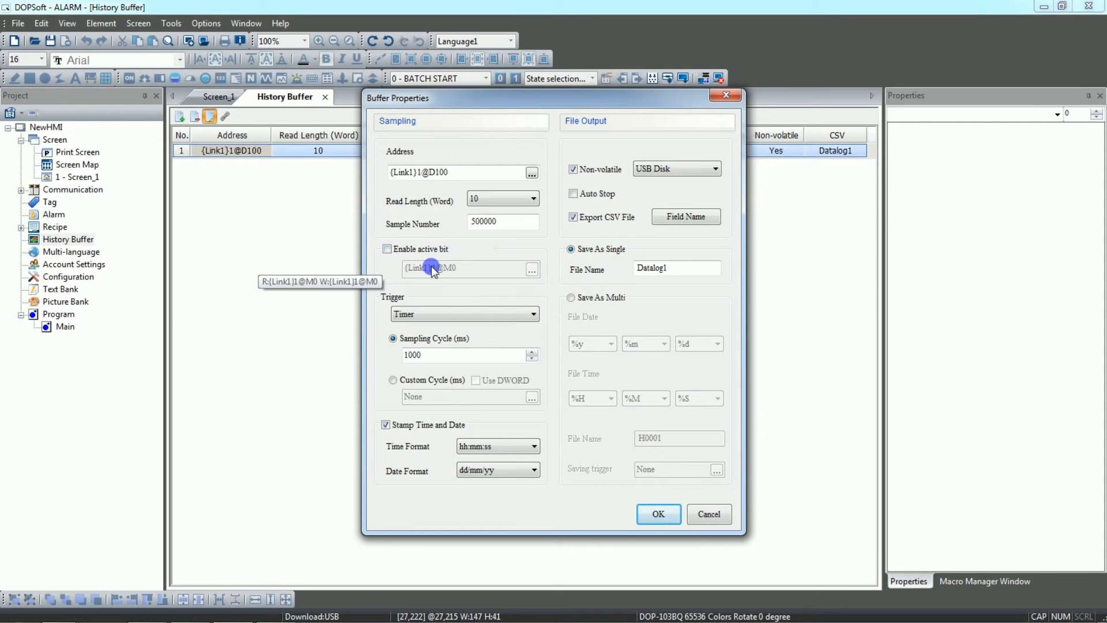
left_click(427, 314)
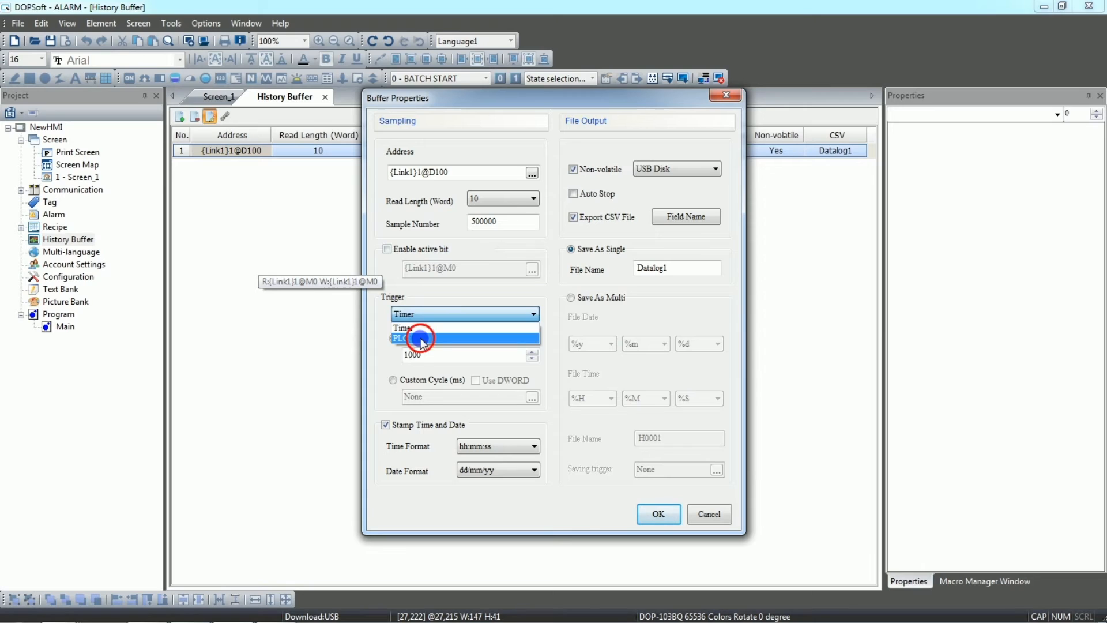
left_click(423, 339)
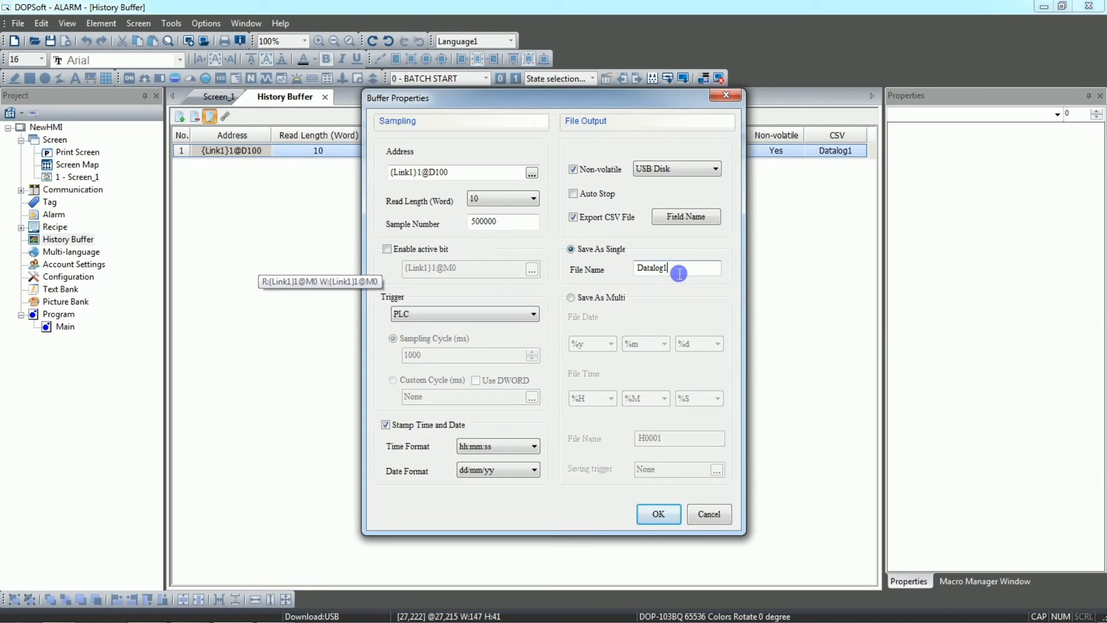
left_click(668, 260)
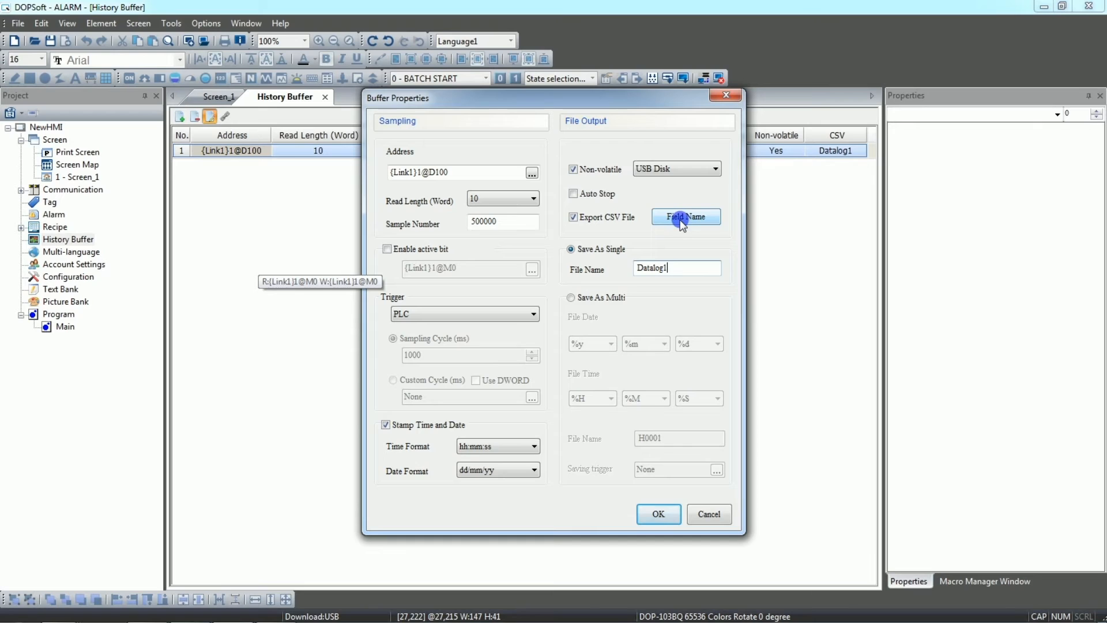
left_click(449, 313)
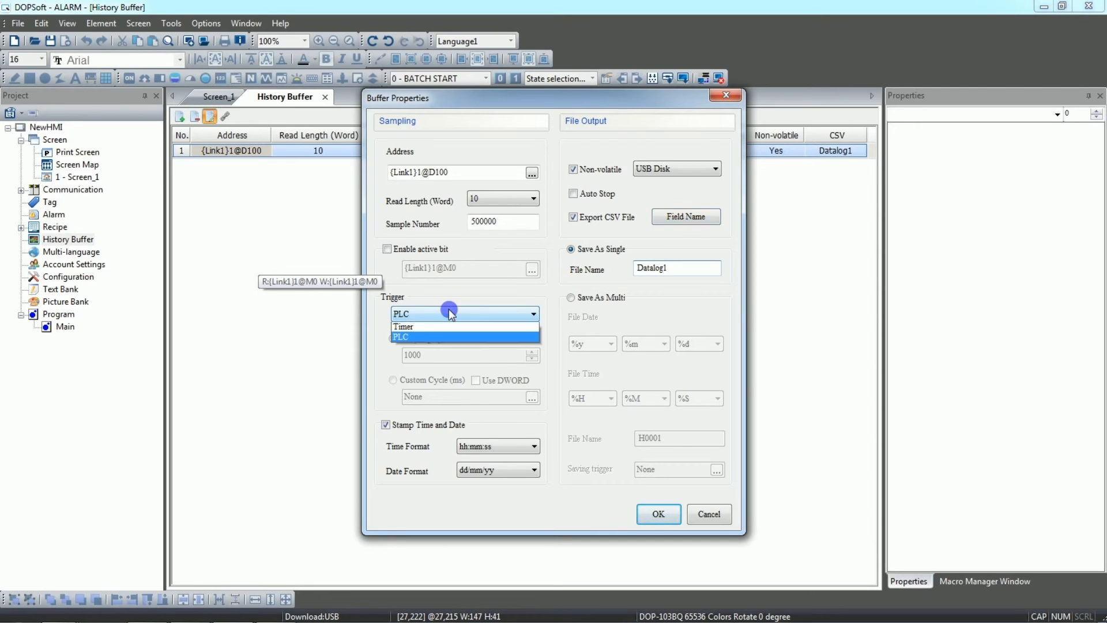
left_click(435, 339)
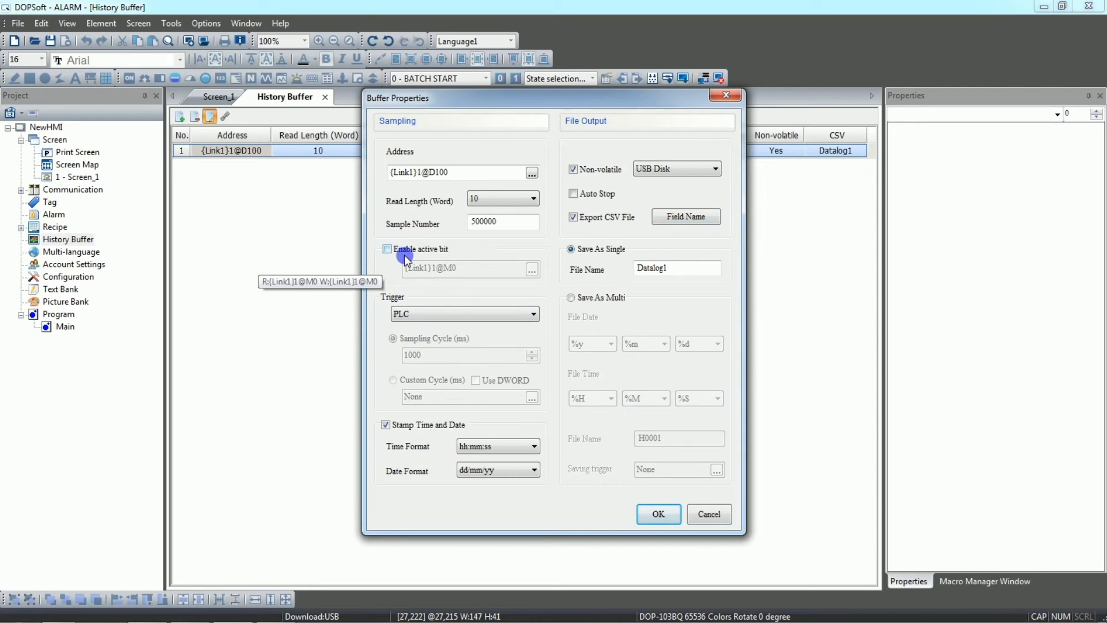
Apply the PLC-triggered history buffer settings and select the BATCH START button on Screen_1
left_click(659, 514)
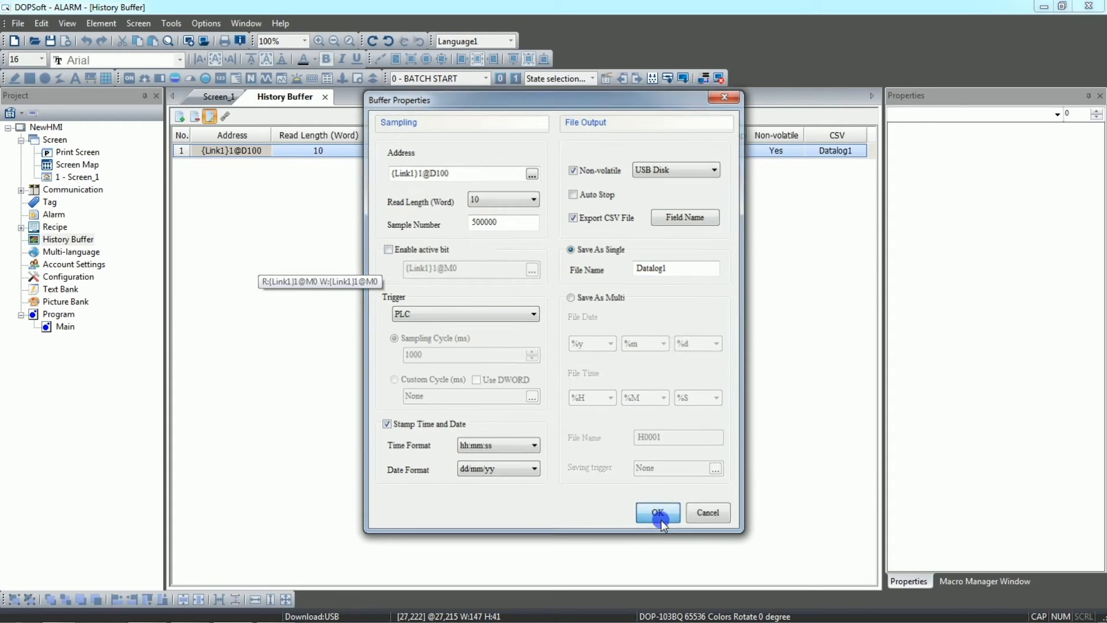
double_click(81, 177)
left_click(232, 264)
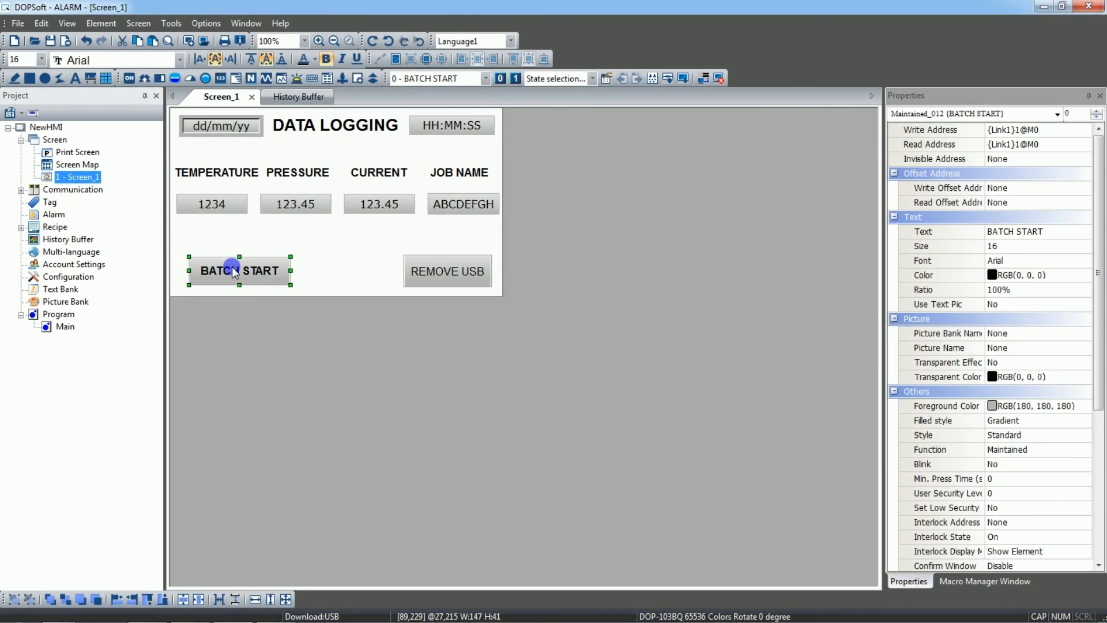
double_click(234, 273)
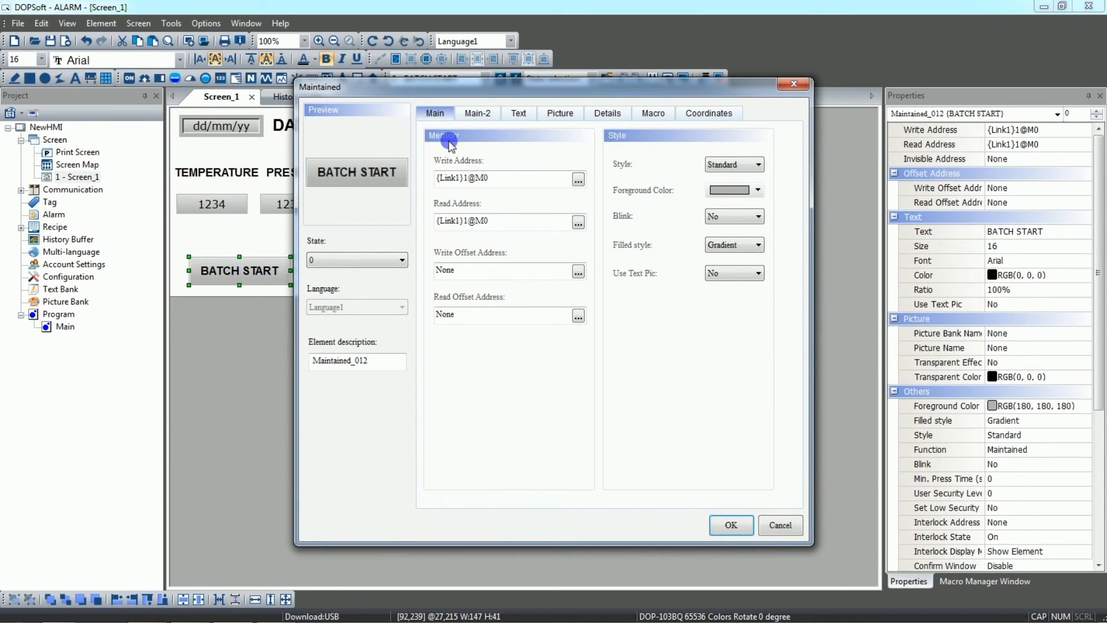
left_click(529, 119)
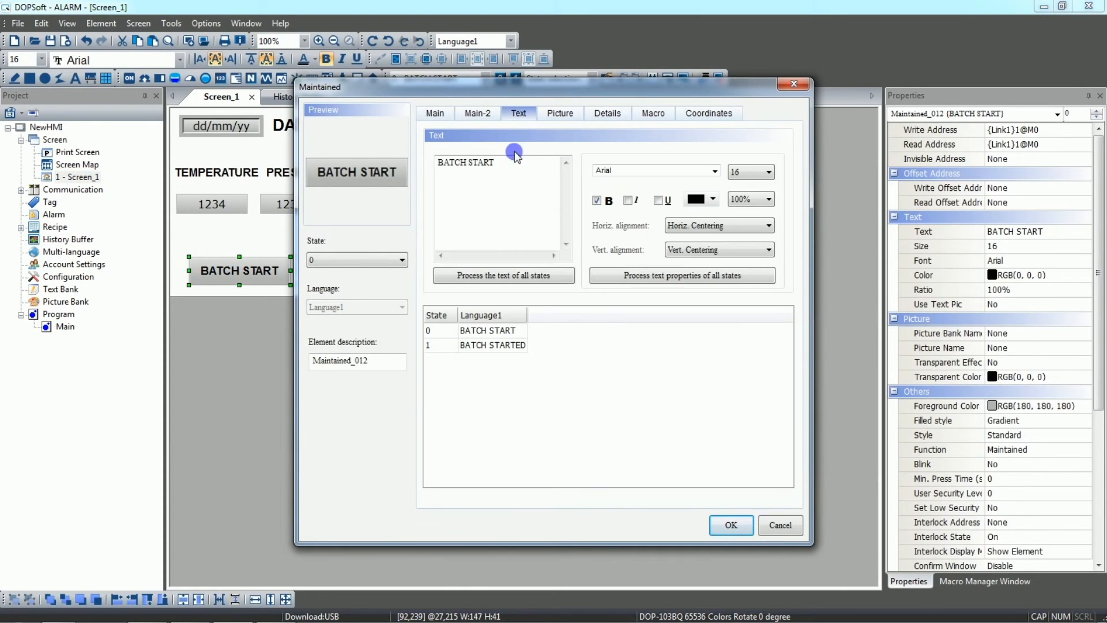
type("TRI")
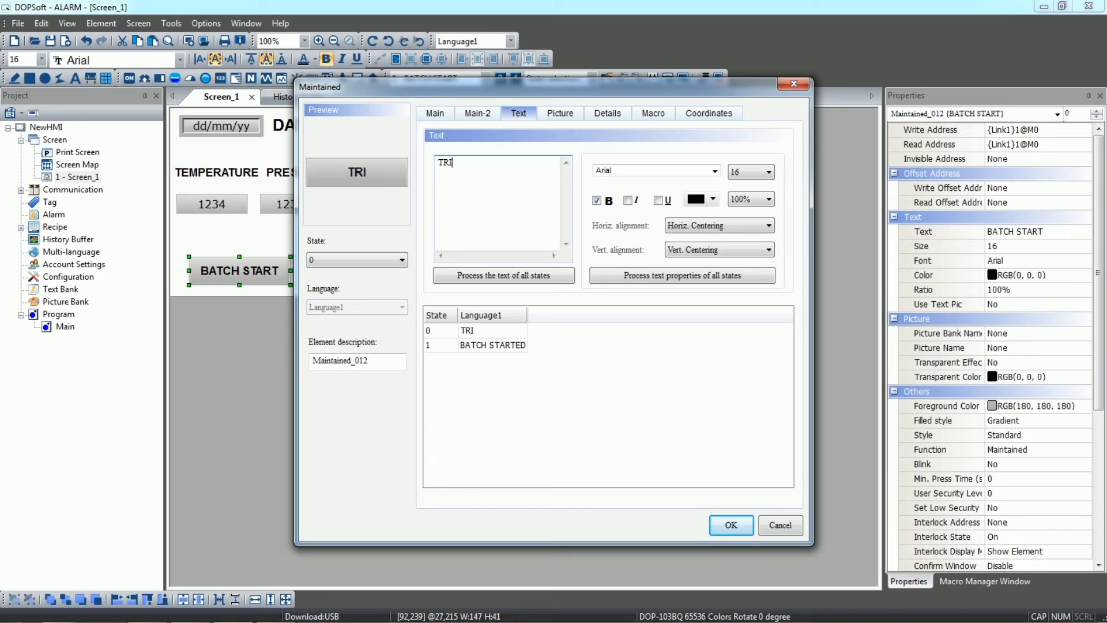
type("GGER BIT")
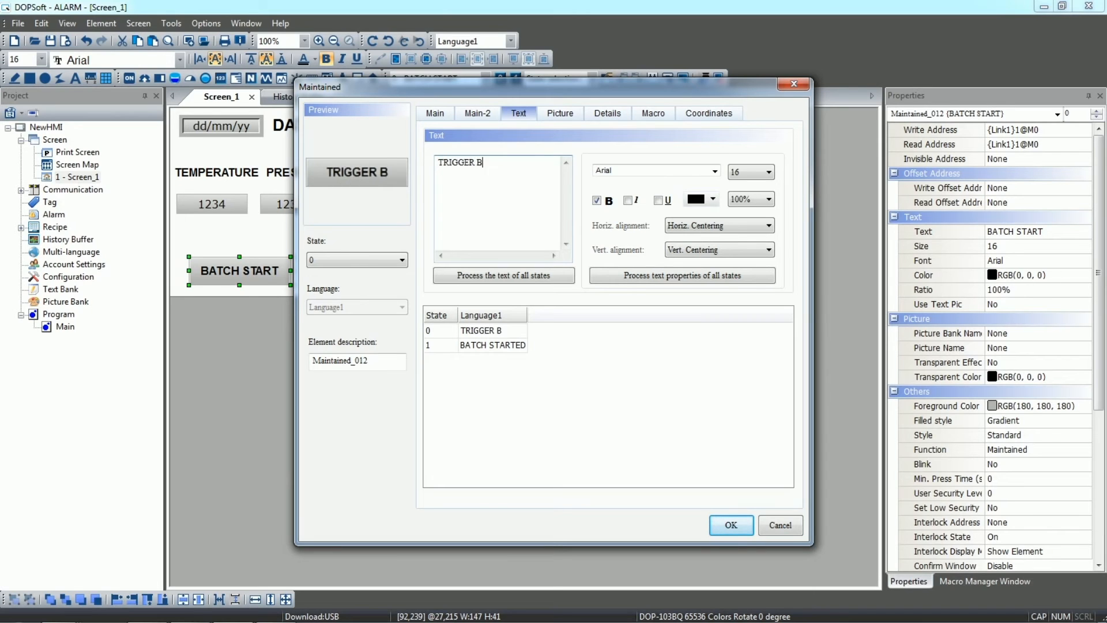
left_click(779, 523)
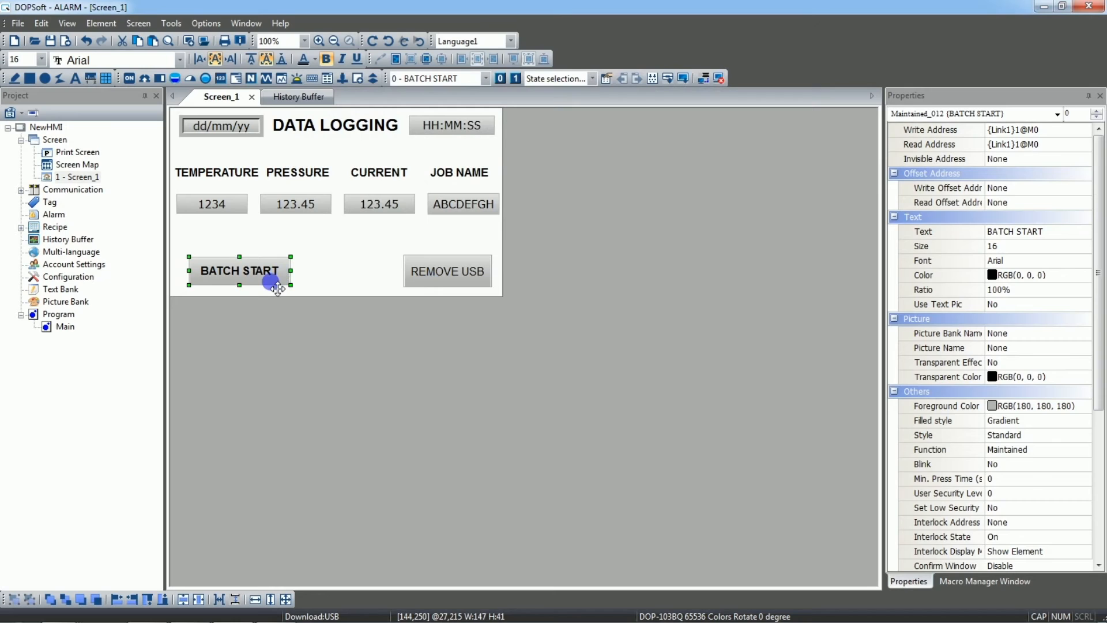
Delete the BATCH START button and draw a Momentary button about 89 by 45 pixels in its place
key("Delete")
left_click(101, 23)
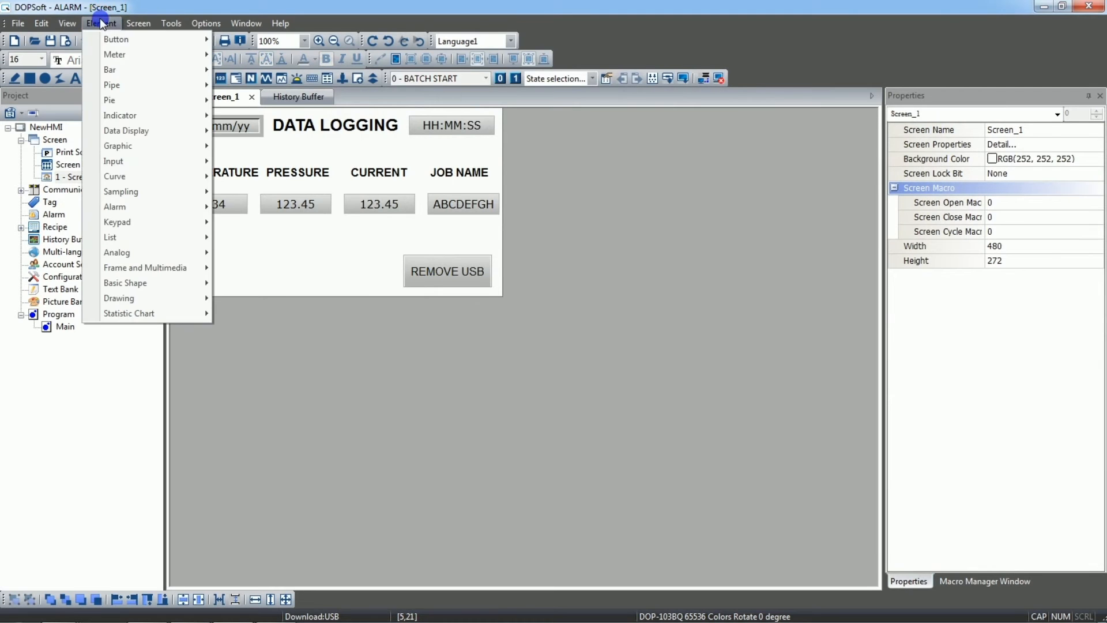
mouse_move(115, 40)
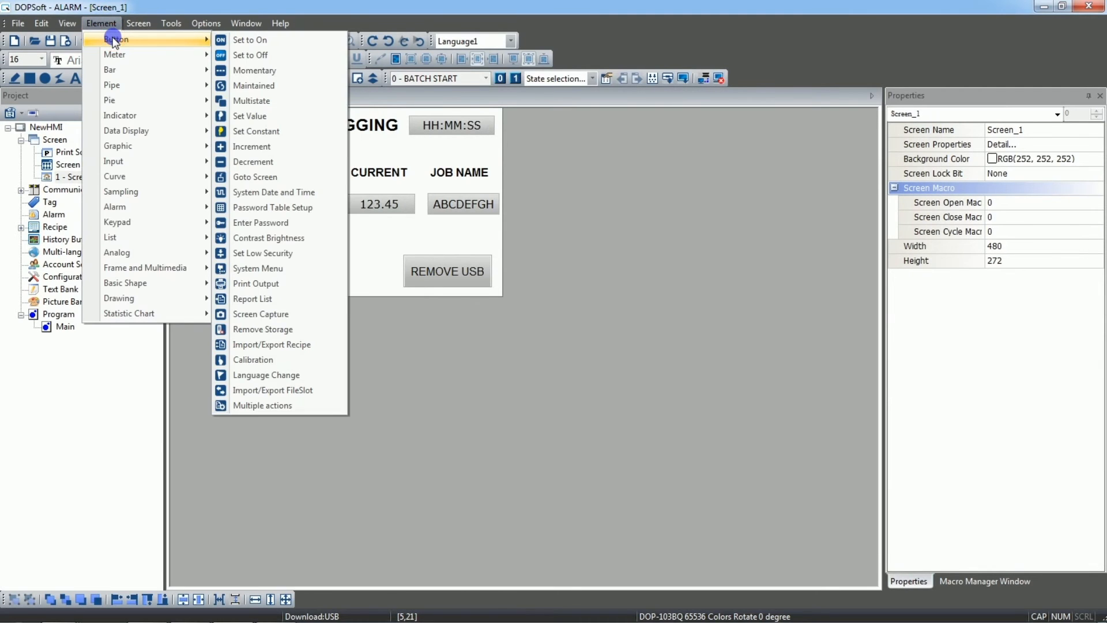
left_click(275, 73)
left_click_drag(244, 246, 217, 277)
Set both the write address and the read address of the new momentary button to {Link1}1@M10
double_click(210, 270)
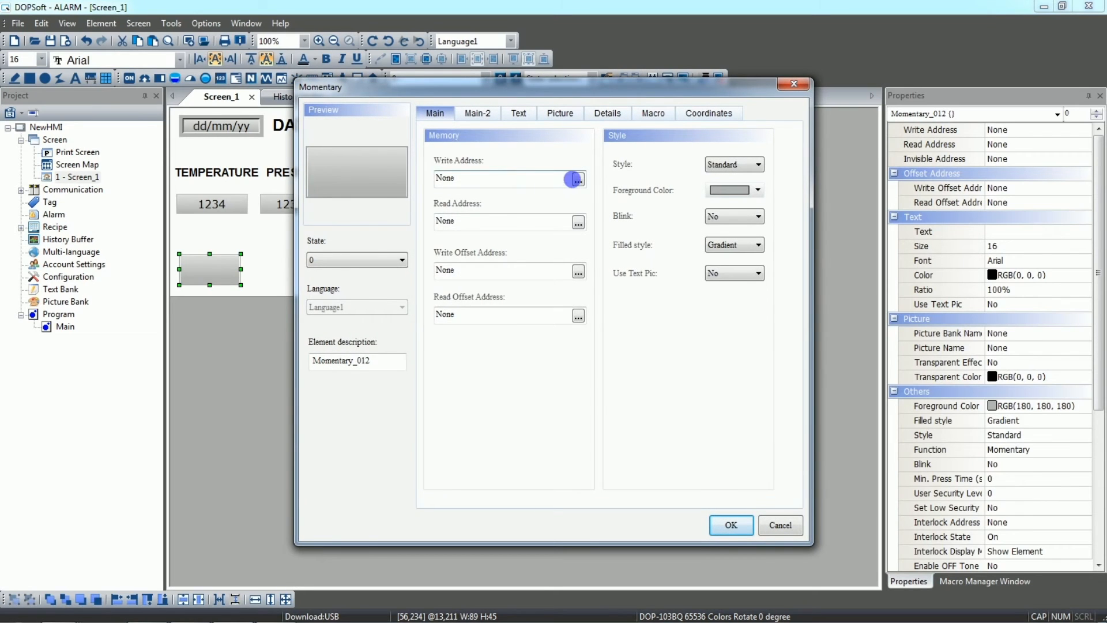
left_click(578, 180)
left_click(587, 229)
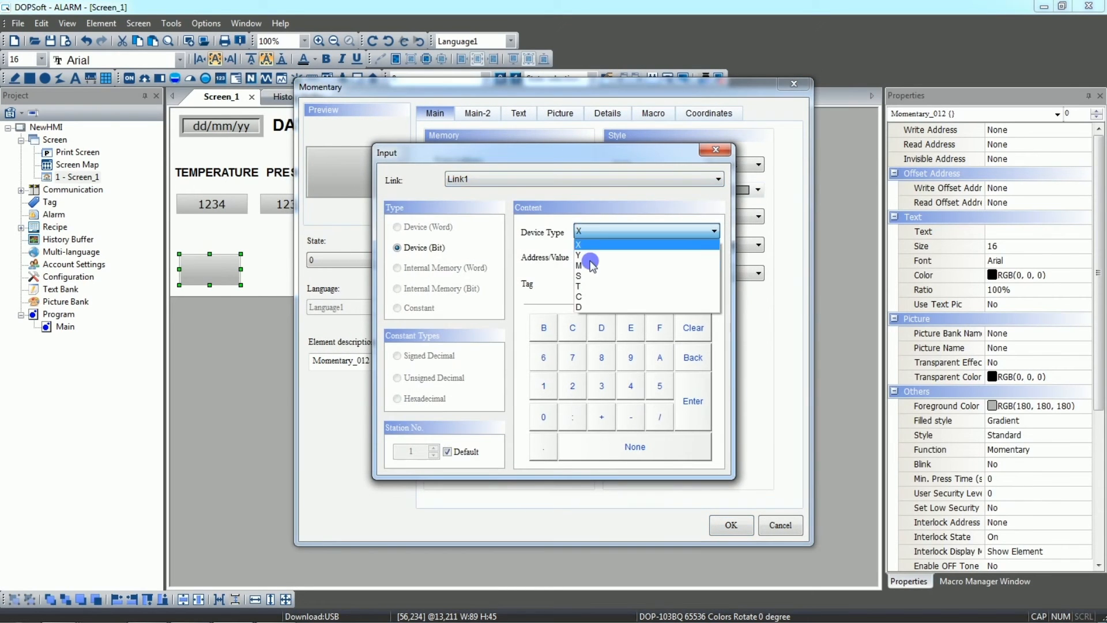
left_click(592, 266)
left_click(593, 261)
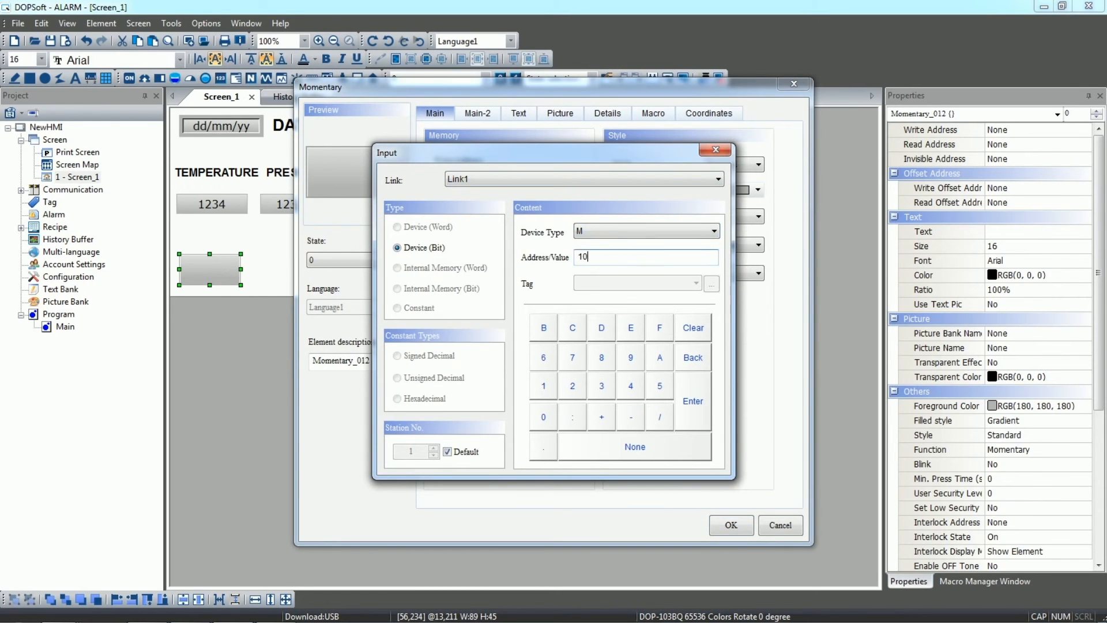
left_click(695, 411)
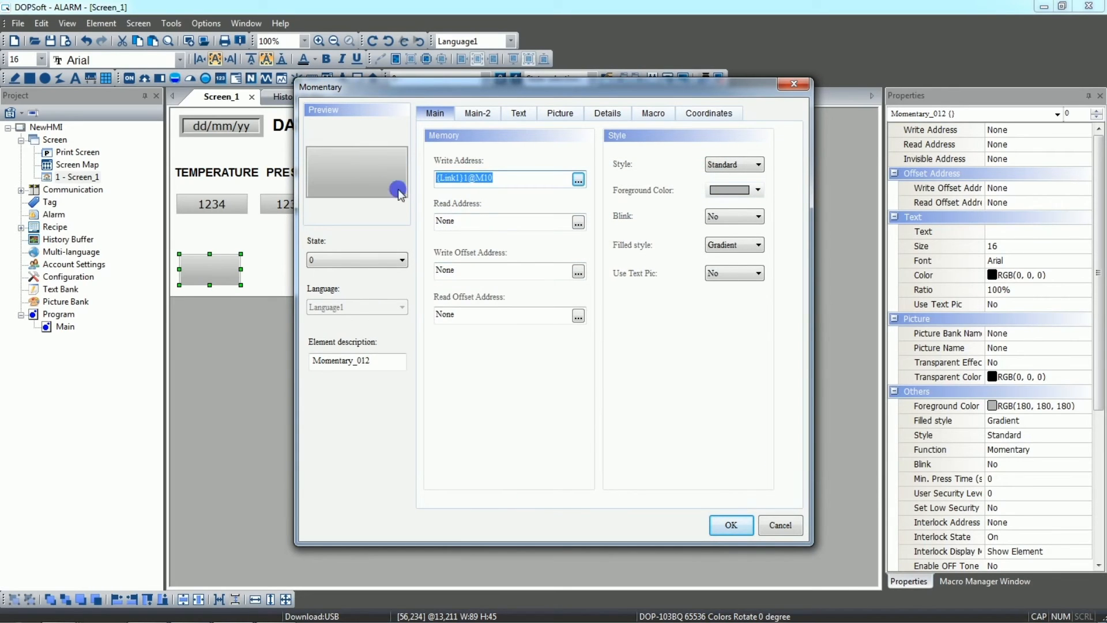
left_click_drag(468, 225, 411, 223)
type("{Link1}1@M10")
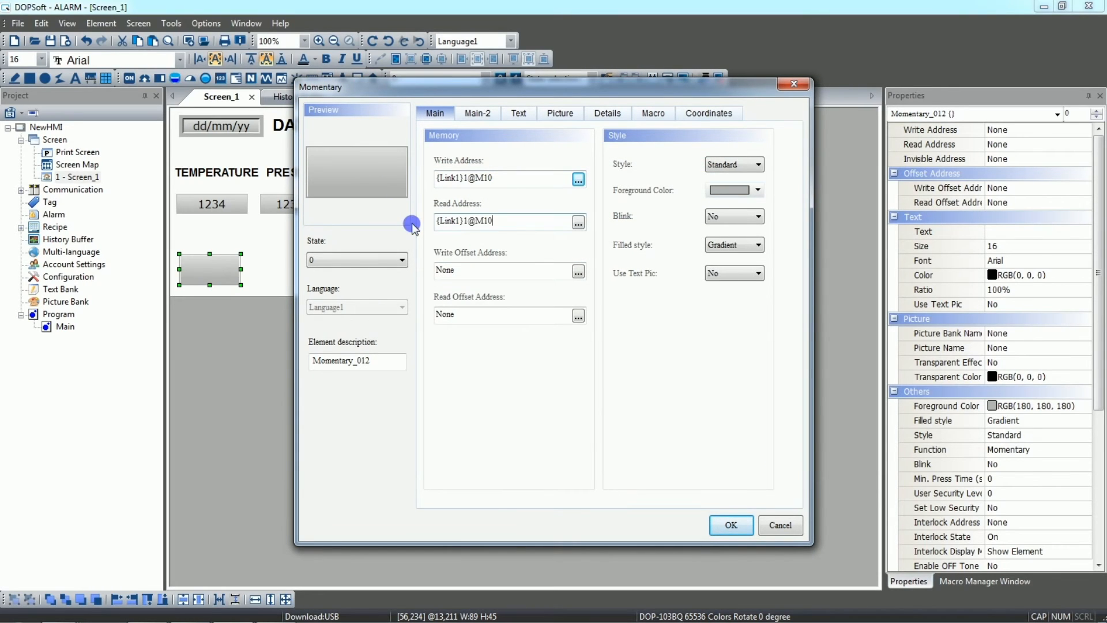
Give state 1 of the momentary button a green foreground color
left_click(378, 268)
left_click(368, 281)
left_click(733, 189)
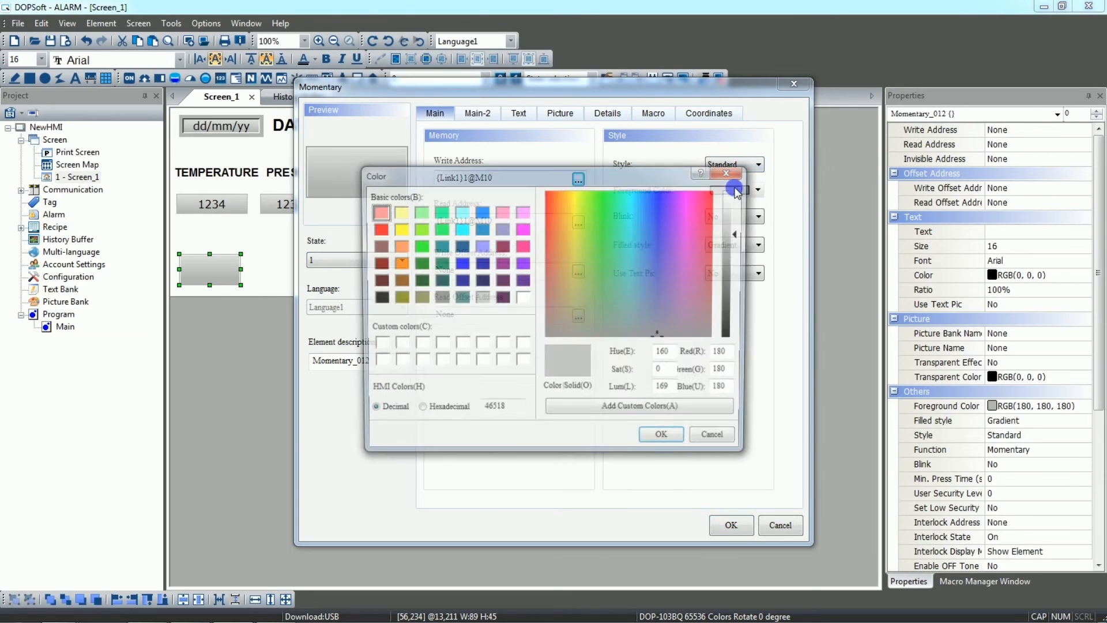
left_click(418, 247)
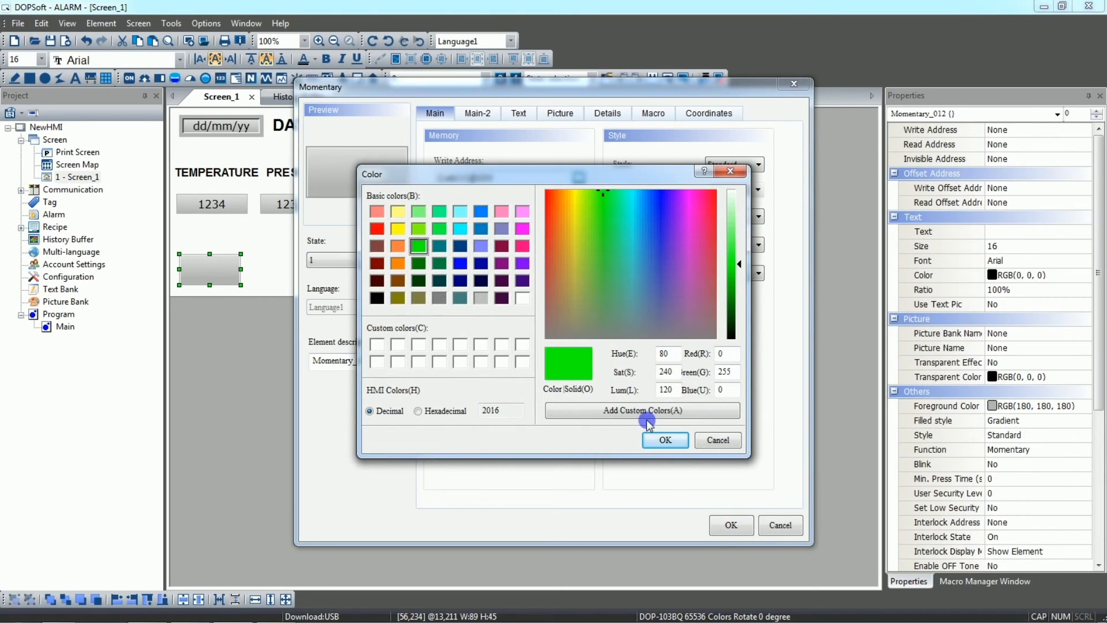
left_click(660, 440)
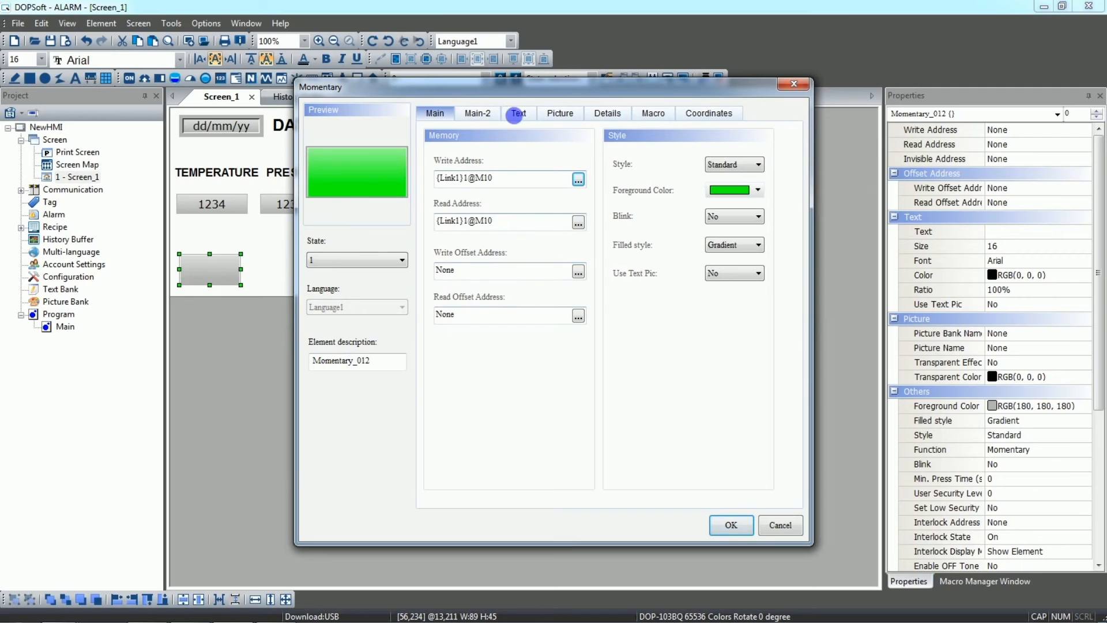
Label the momentary button TRIGGER for both state 1 and state 0 and apply its properties
left_click(518, 114)
left_click(489, 181)
type("TRIGGER")
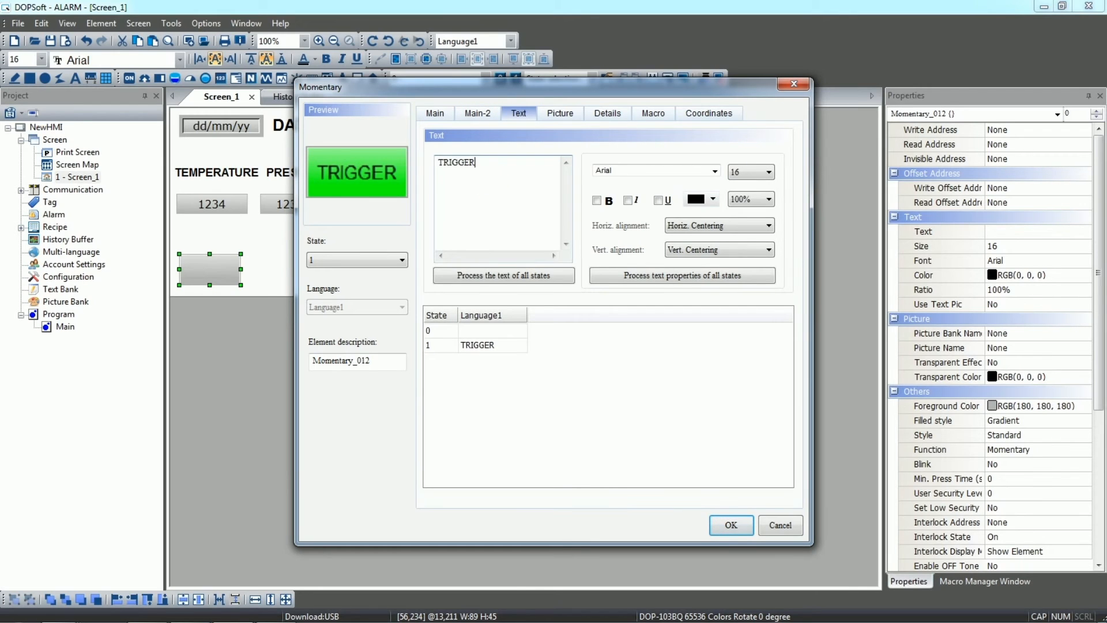
left_click_drag(474, 163, 397, 160)
key("ctrl+c")
left_click(496, 344)
left_click(495, 331)
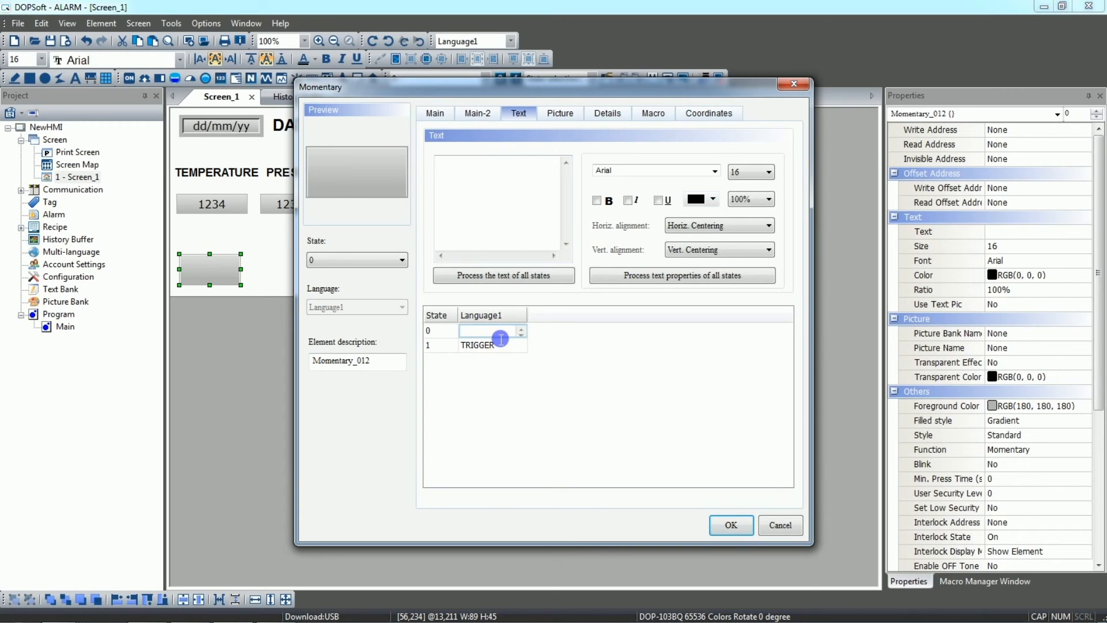
key("ctrl+v")
left_click(732, 525)
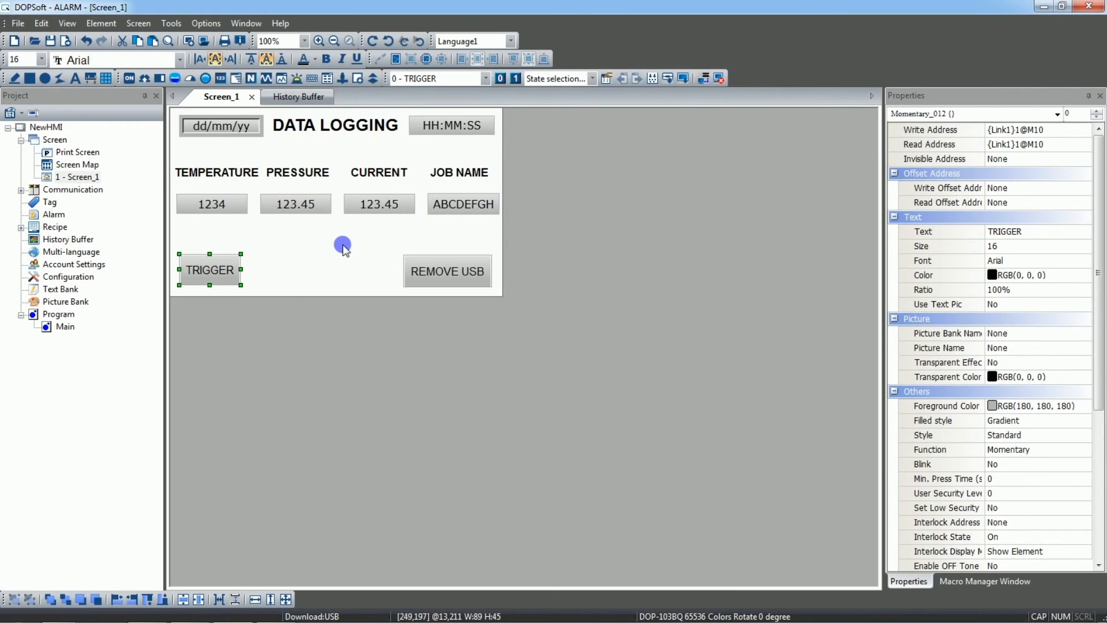
Enable Sampling History Buffer in the project configuration's Control Block with start address D0
left_click(206, 24)
left_click(231, 40)
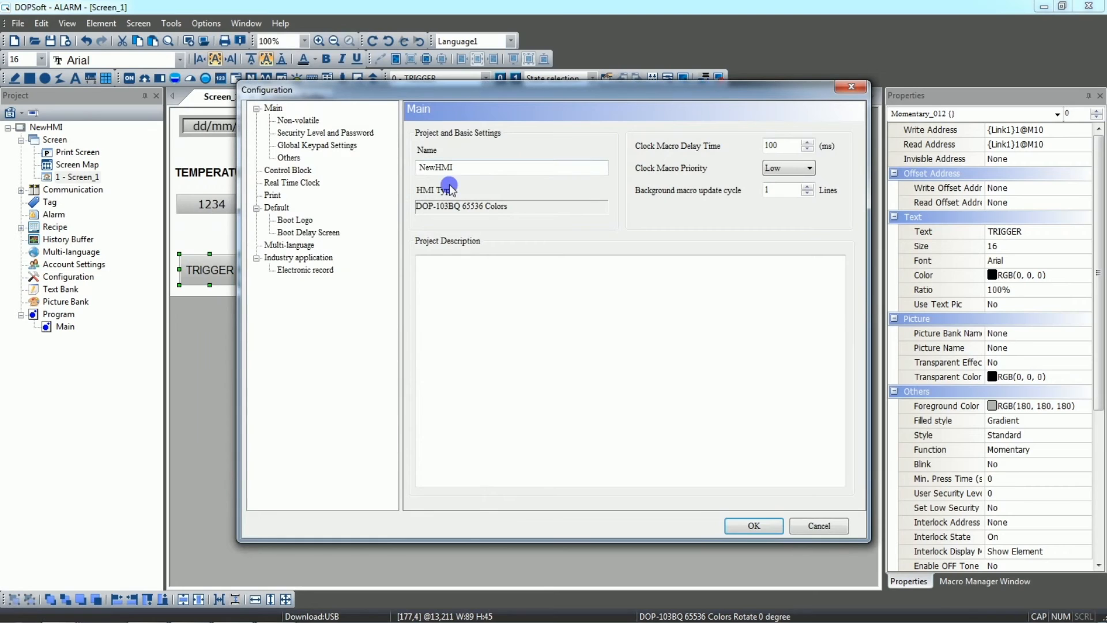
left_click(291, 172)
left_click(416, 251)
left_click(418, 251)
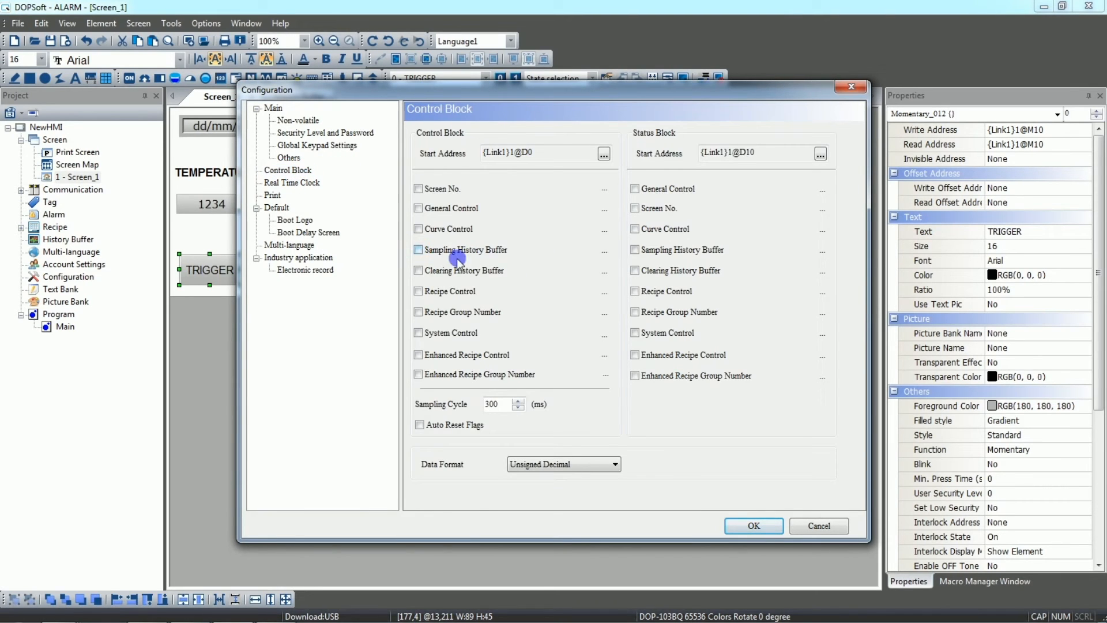
left_click(419, 252)
left_click(545, 251)
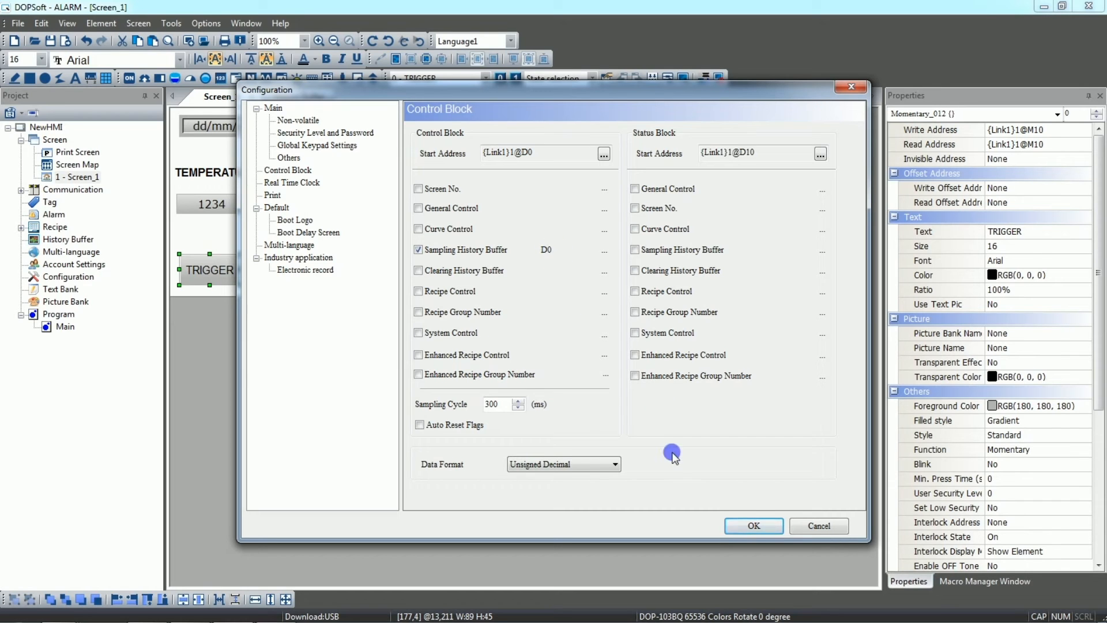
left_click(752, 525)
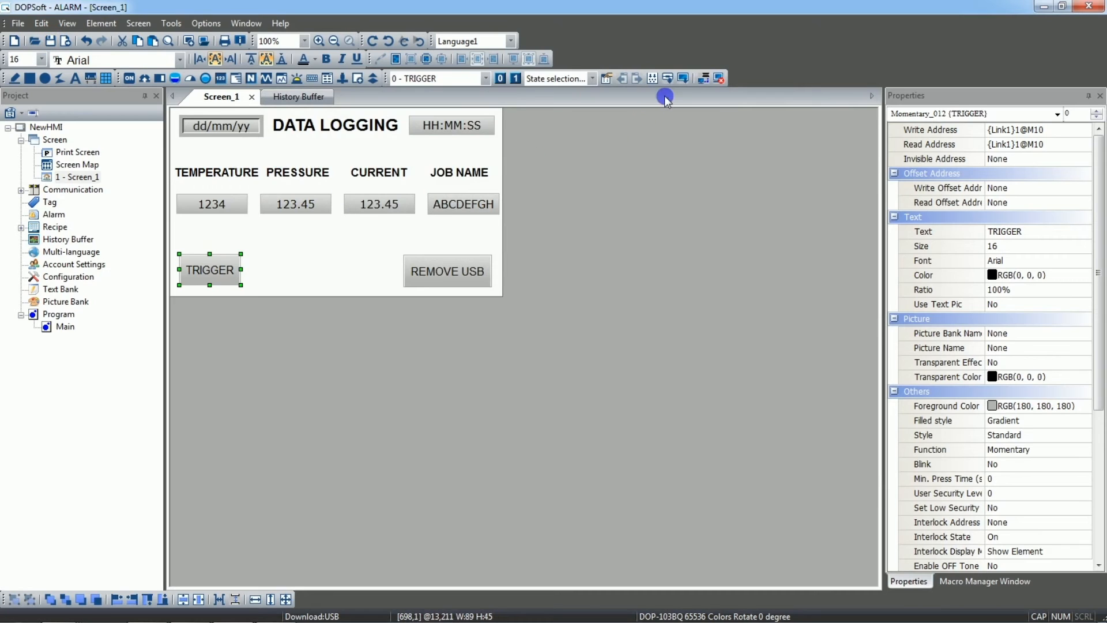
Compile the HMI project, then switch to Delta WPLSoft and select the first cell of the ladder diagram
left_click(684, 79)
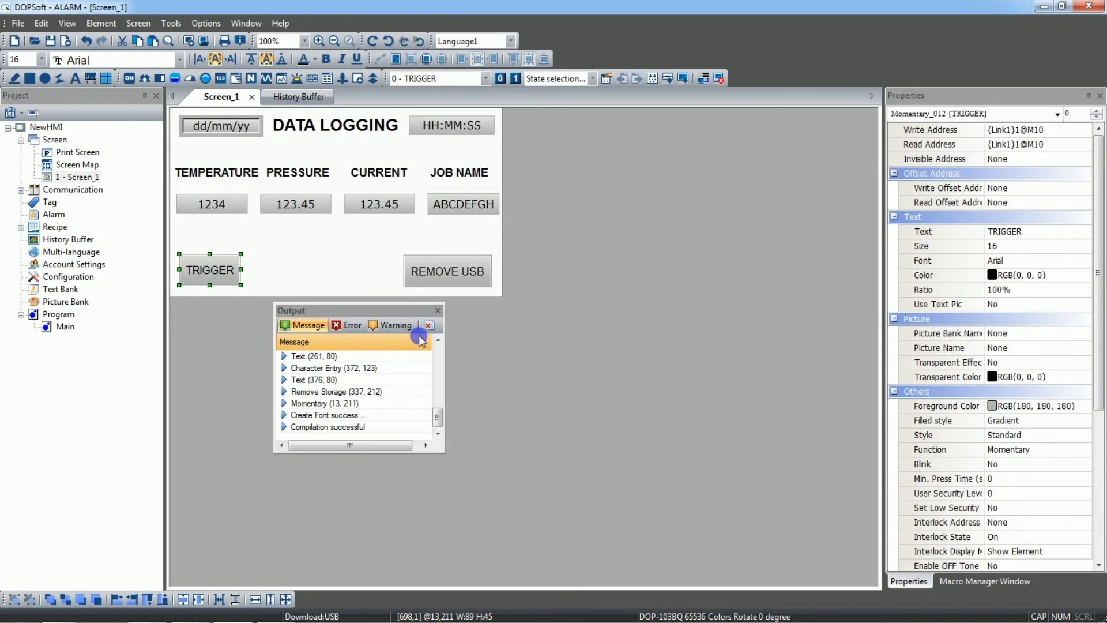
left_click(437, 310)
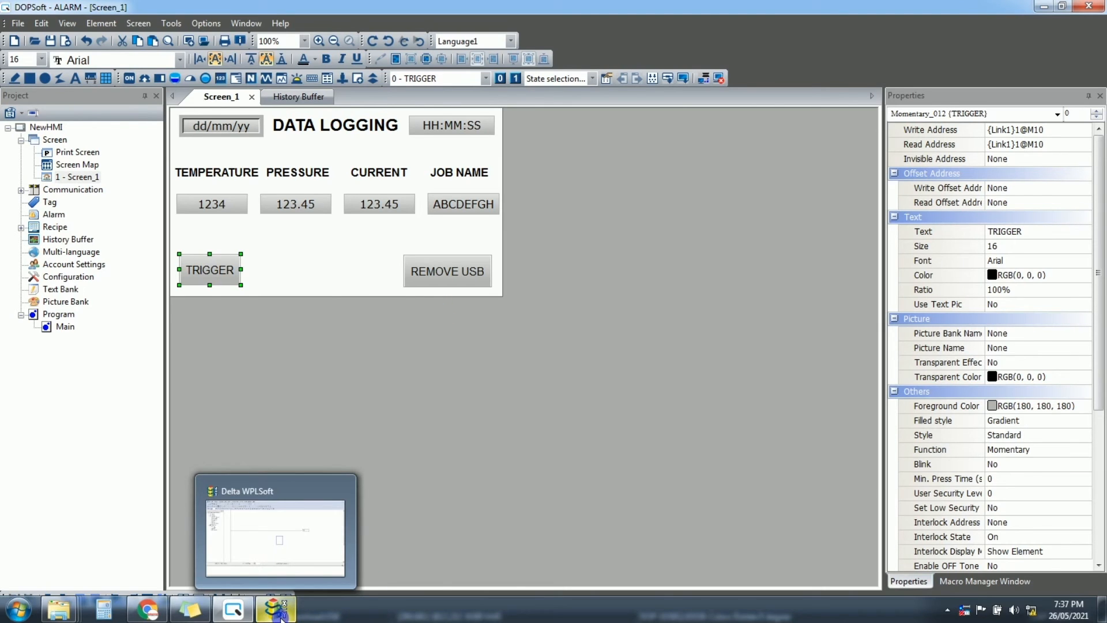
left_click(280, 616)
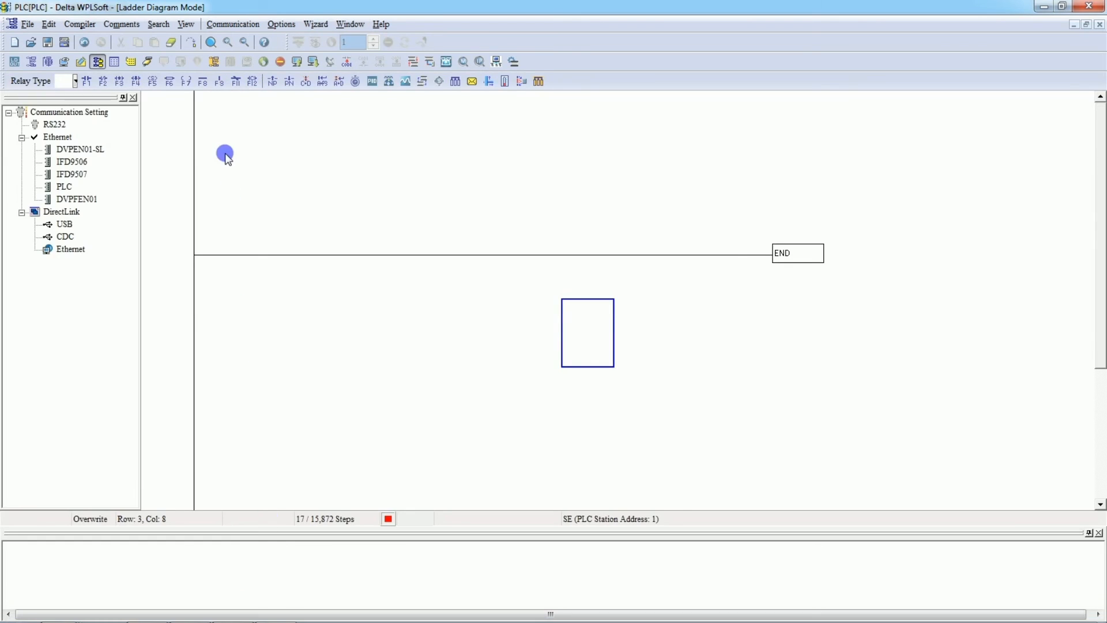
left_click(220, 124)
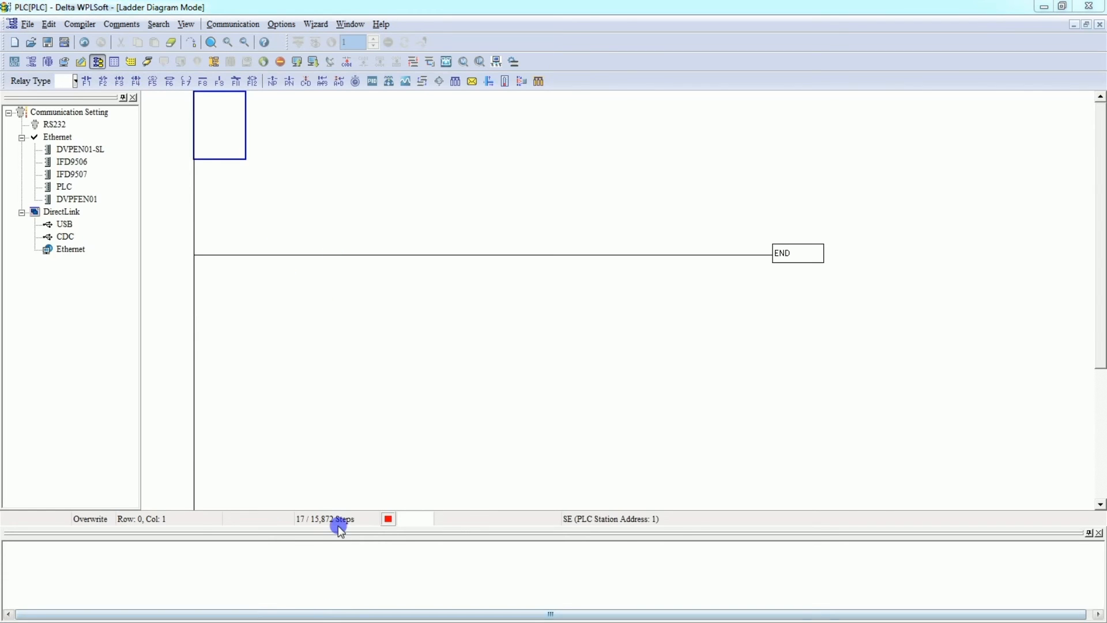
Switch back to DOPSoft and check the TRIGGER button's write address
mouse_move(329, 615)
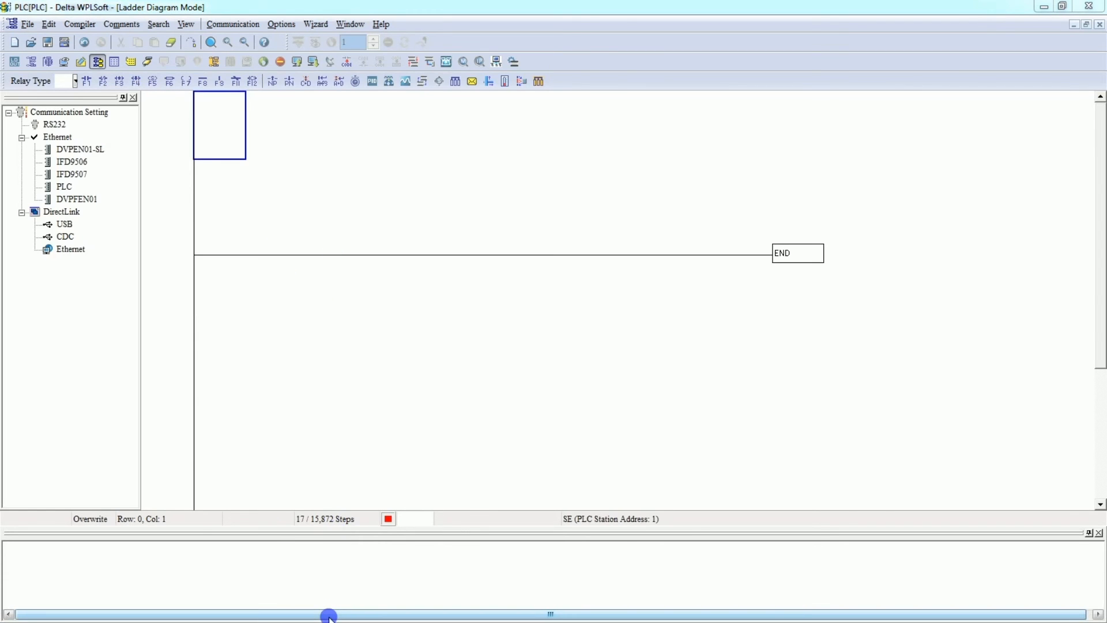
key("alt+Tab")
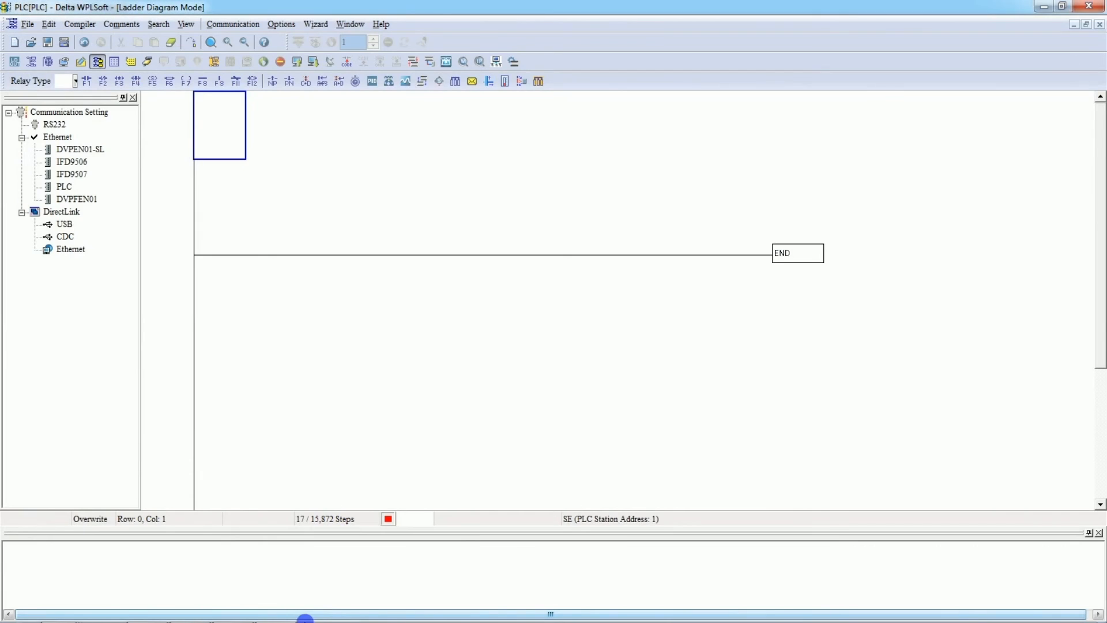
left_click(233, 609)
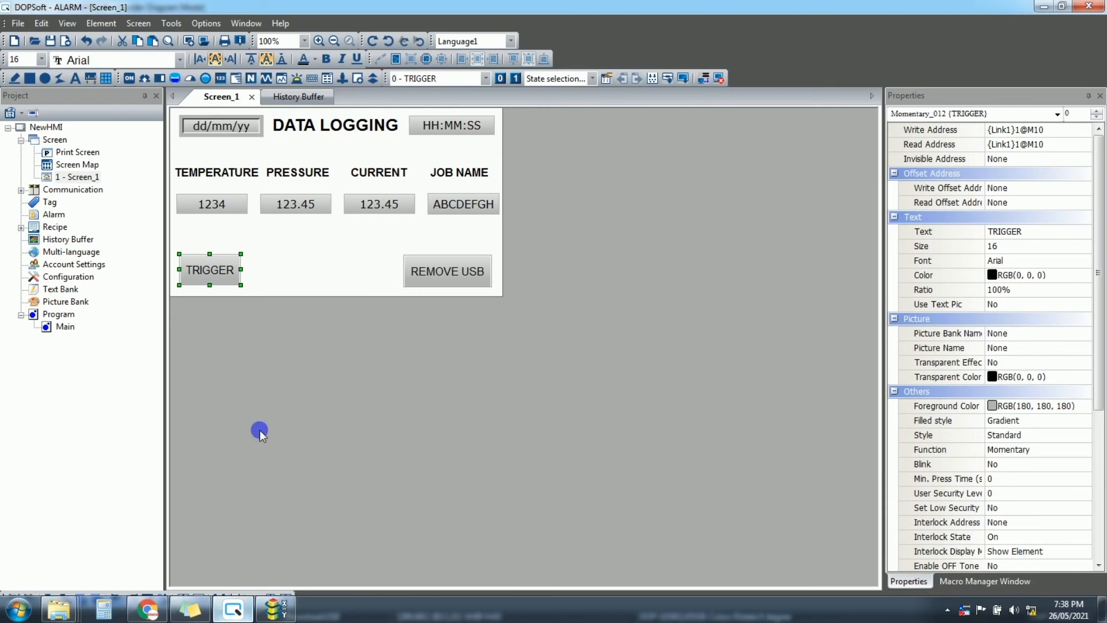
double_click(215, 268)
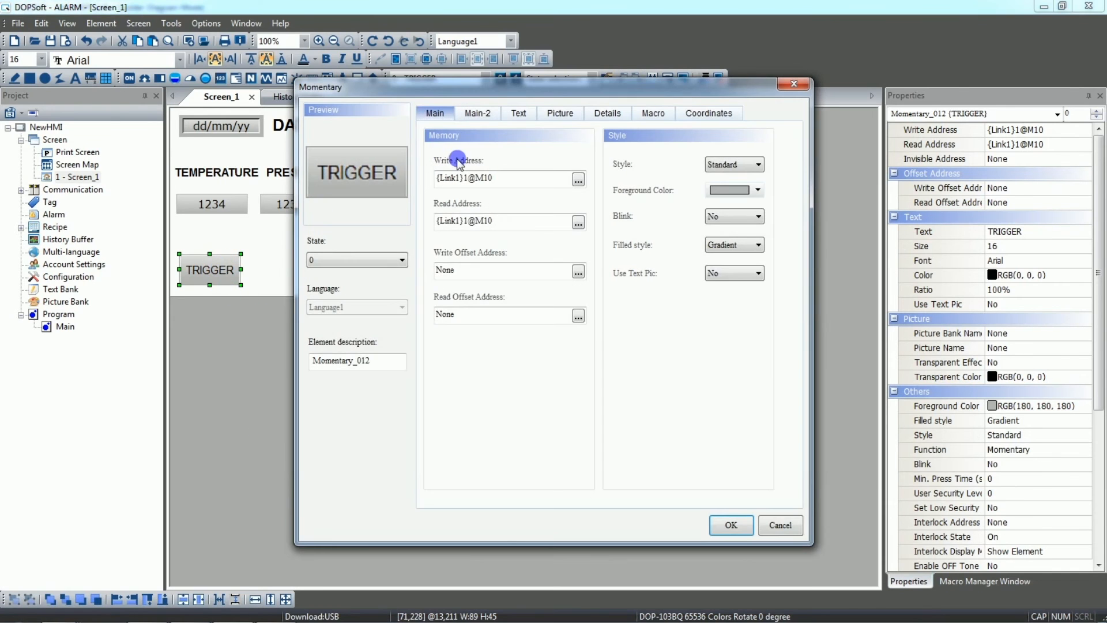
left_click(801, 88)
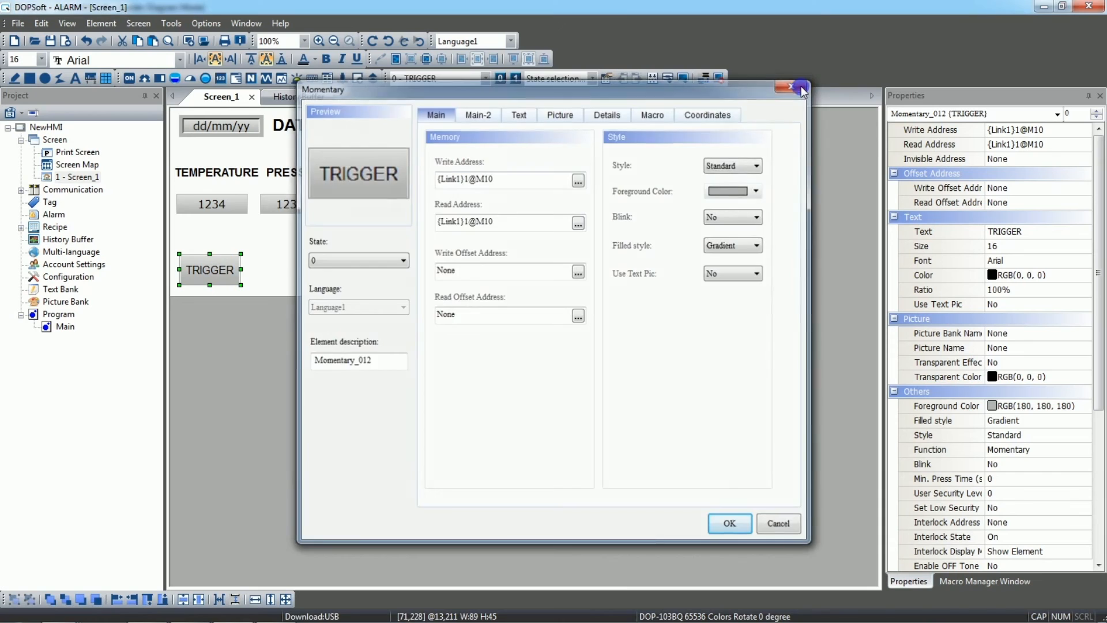
Switch to Delta WPLSoft and add a first rung with rising-edge contact M10 driving MOV HFFFF D0
left_click(277, 609)
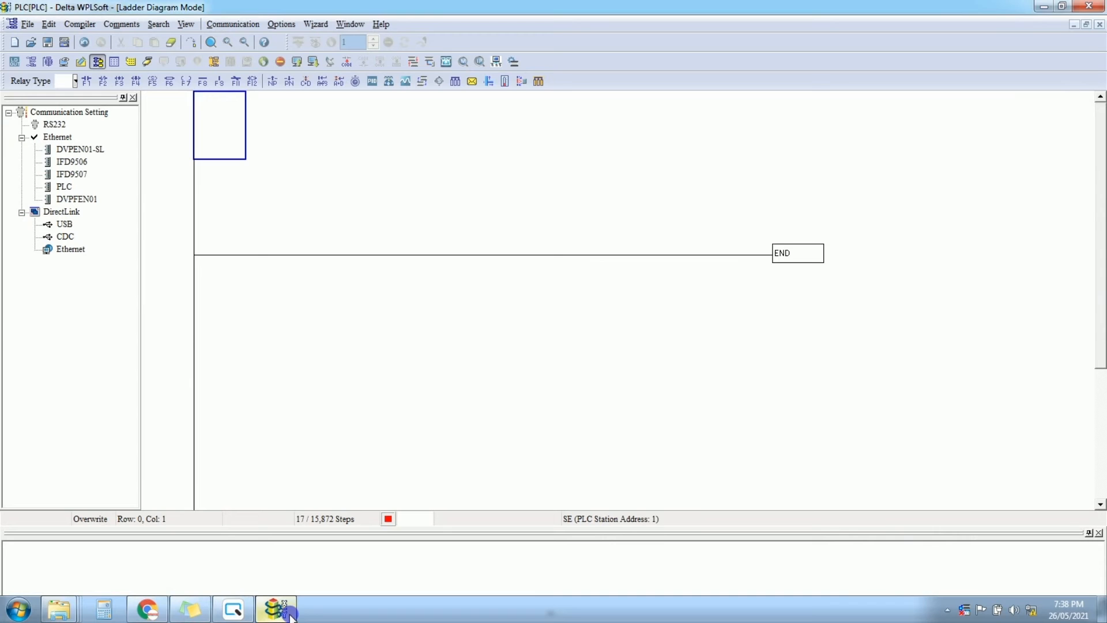
type("LDP")
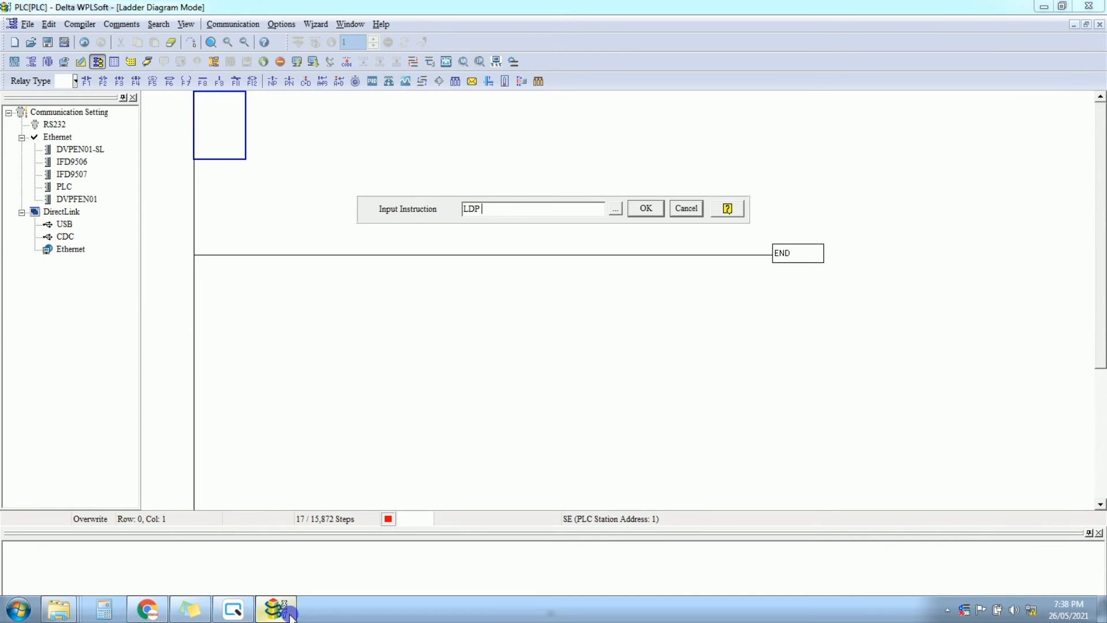
type(" M10")
key("Return")
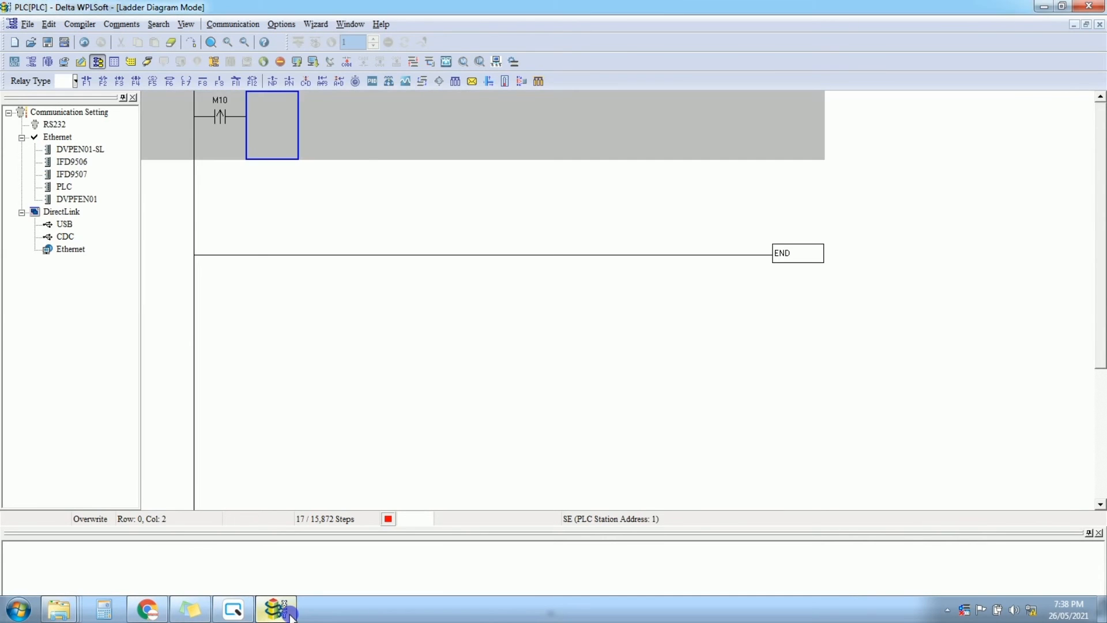
type("MOV")
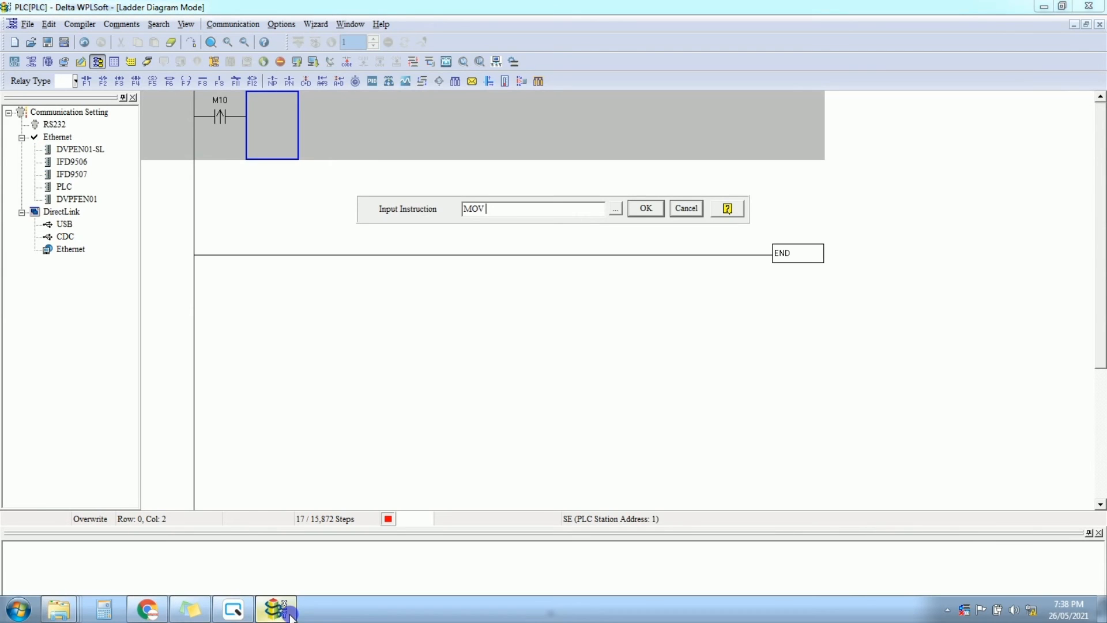
type(" HFFFF D0")
left_click(639, 210)
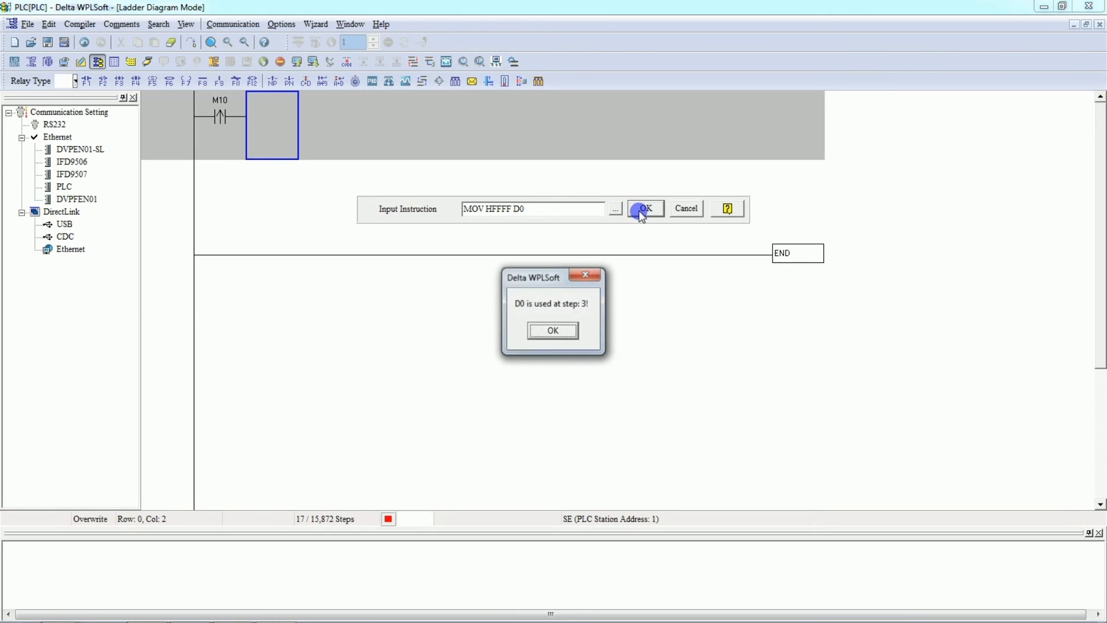
left_click(571, 329)
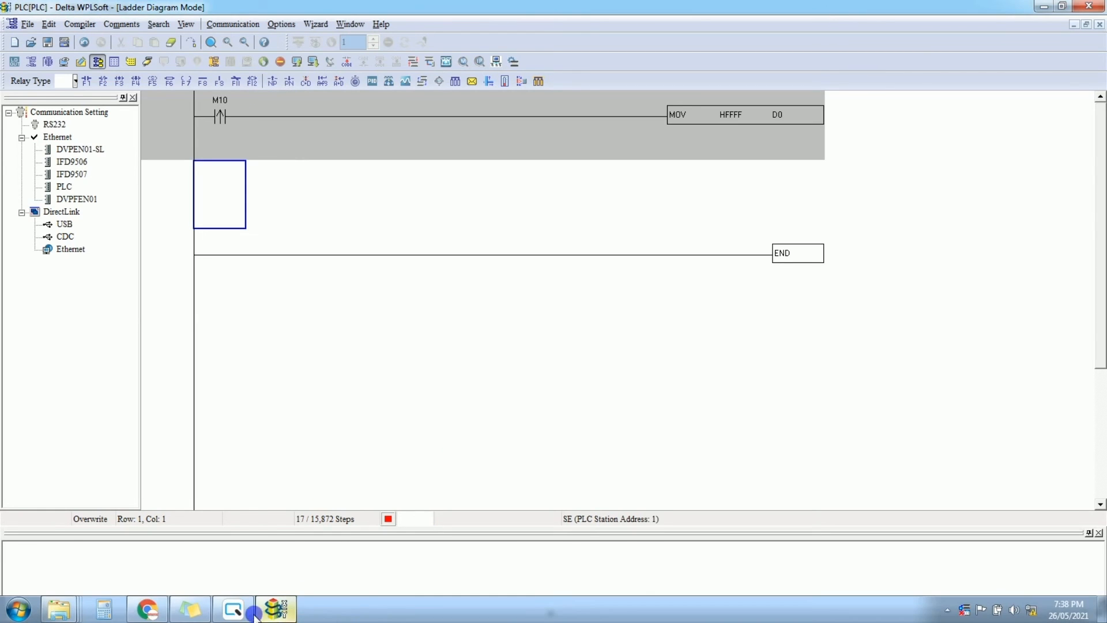
Switch to DOPSoft and check the Control Block's start address and Sampling History Buffer setting in the configuration
left_click(233, 609)
left_click(206, 23)
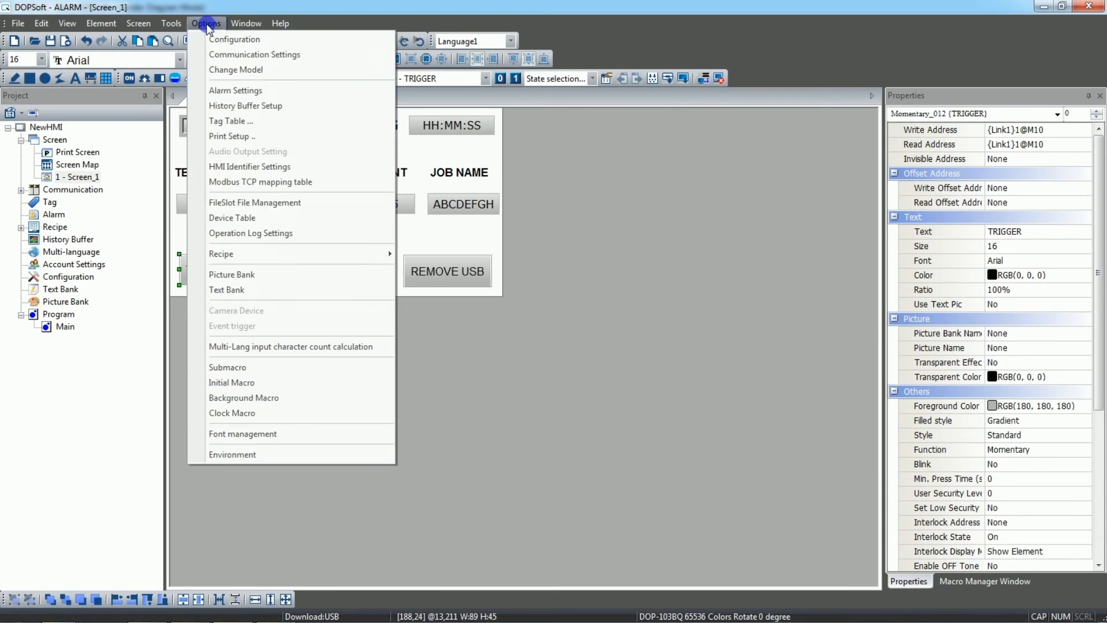
left_click(220, 36)
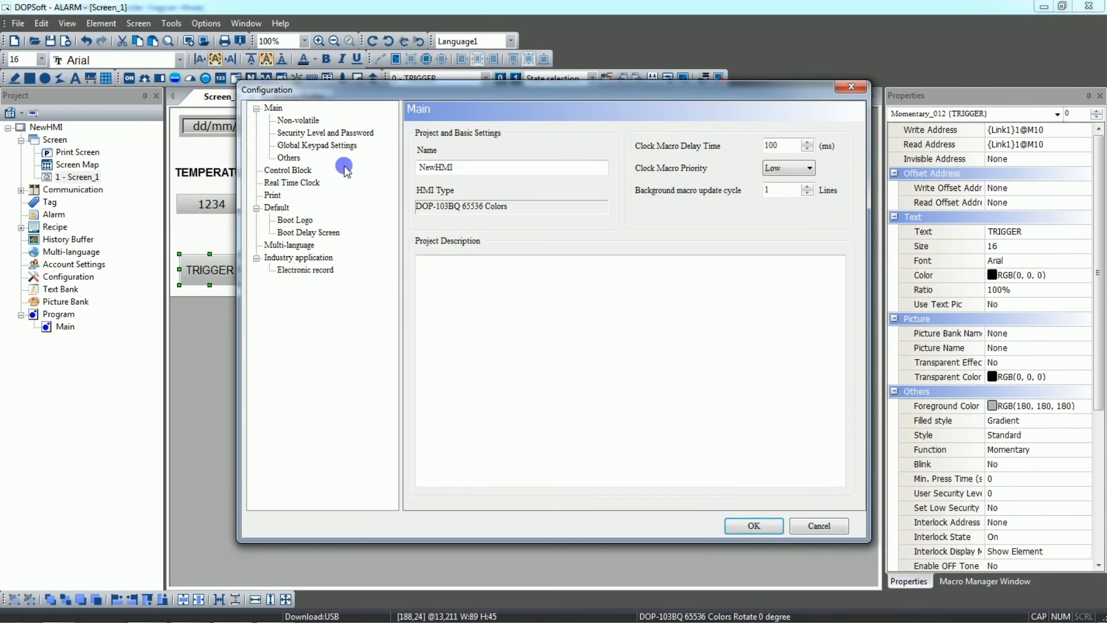
left_click(285, 170)
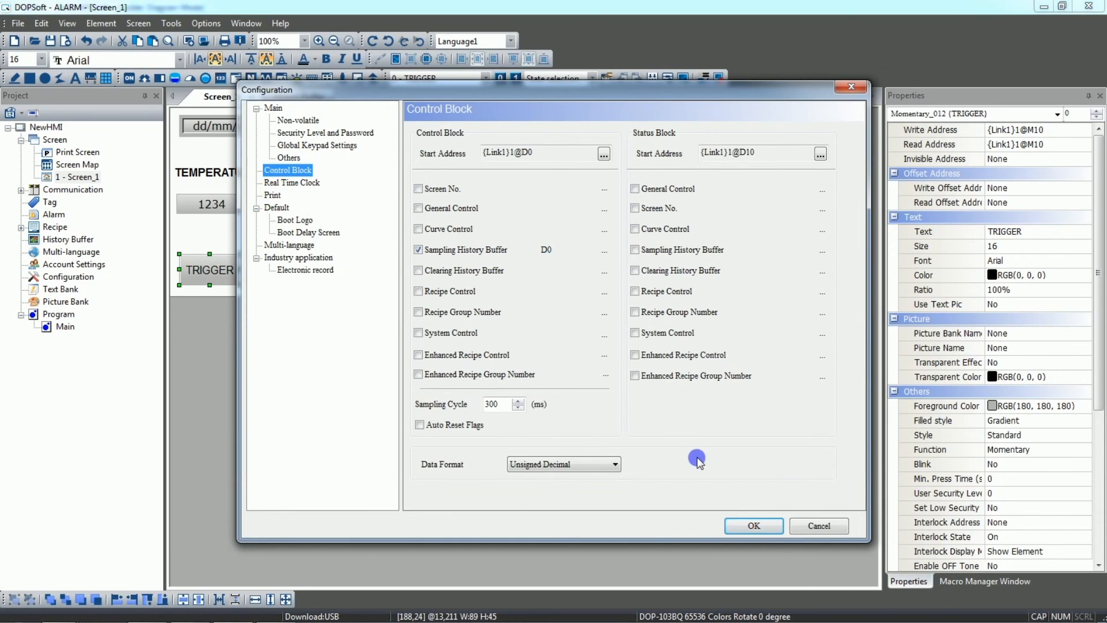
left_click(753, 526)
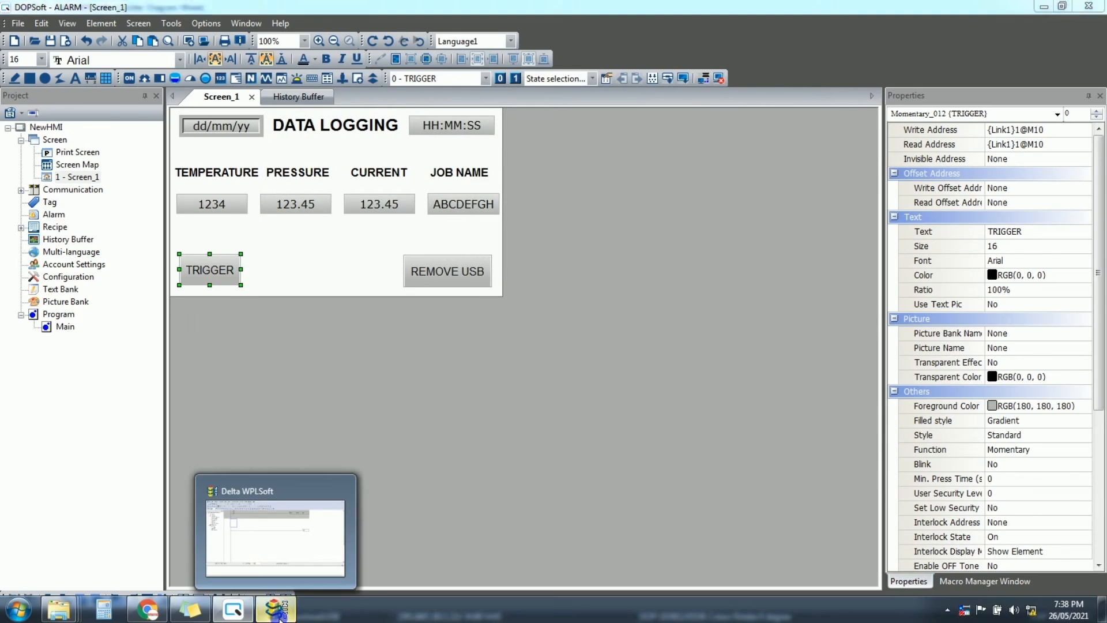
Switch back to WPLSoft and add a second rung with falling-edge contact M10 driving MOV H0 D0
left_click(271, 533)
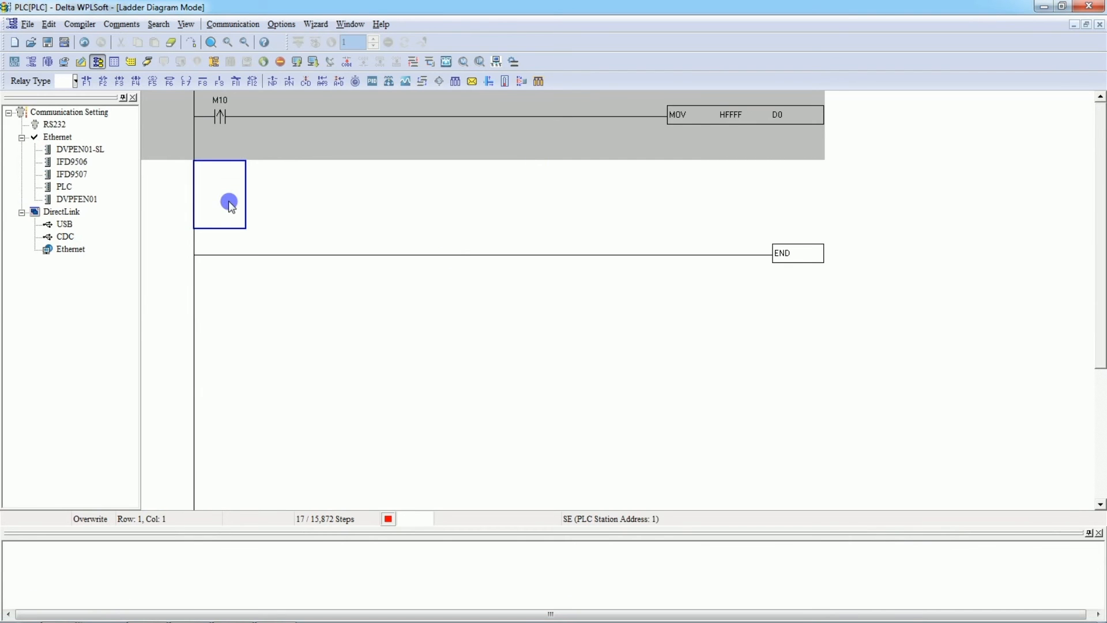
type("LDF M10")
key("Return")
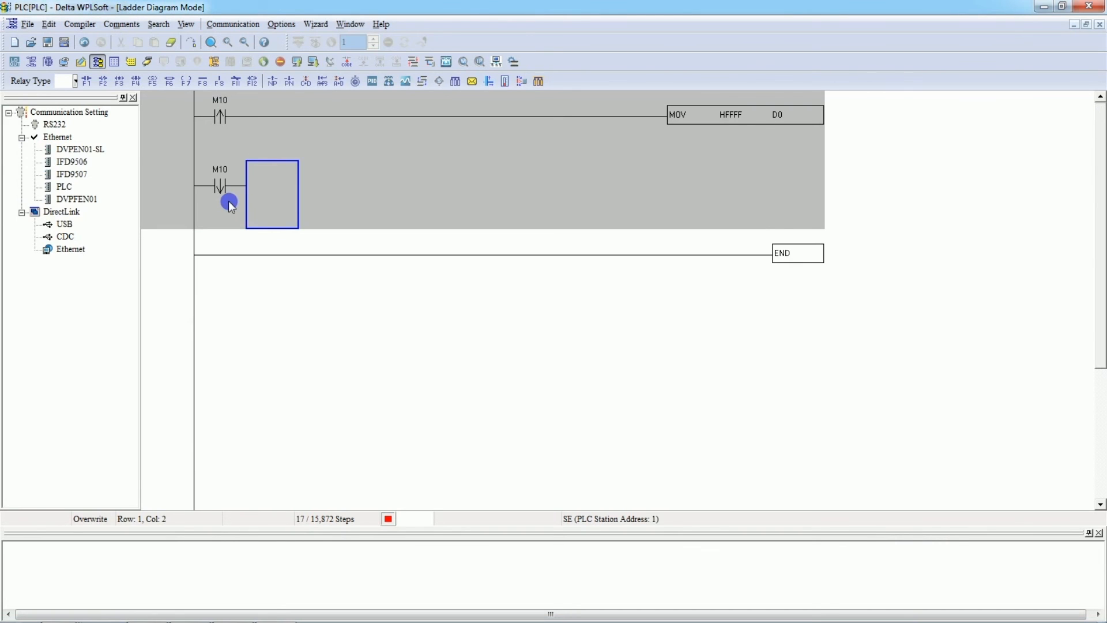
type("MOV")
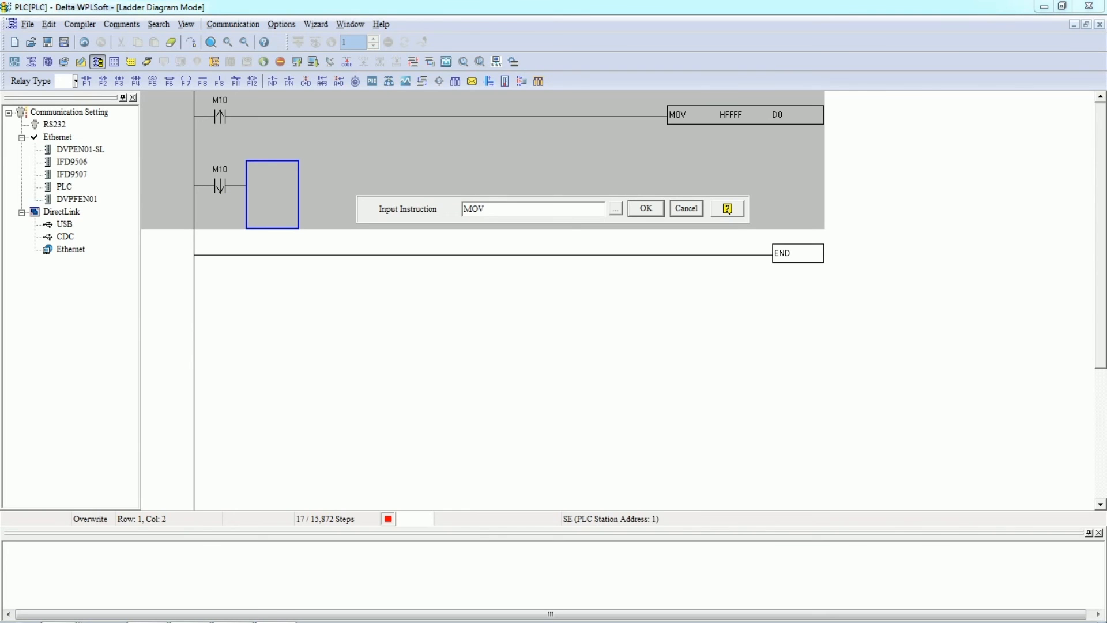
type(" H0 D0")
left_click(558, 331)
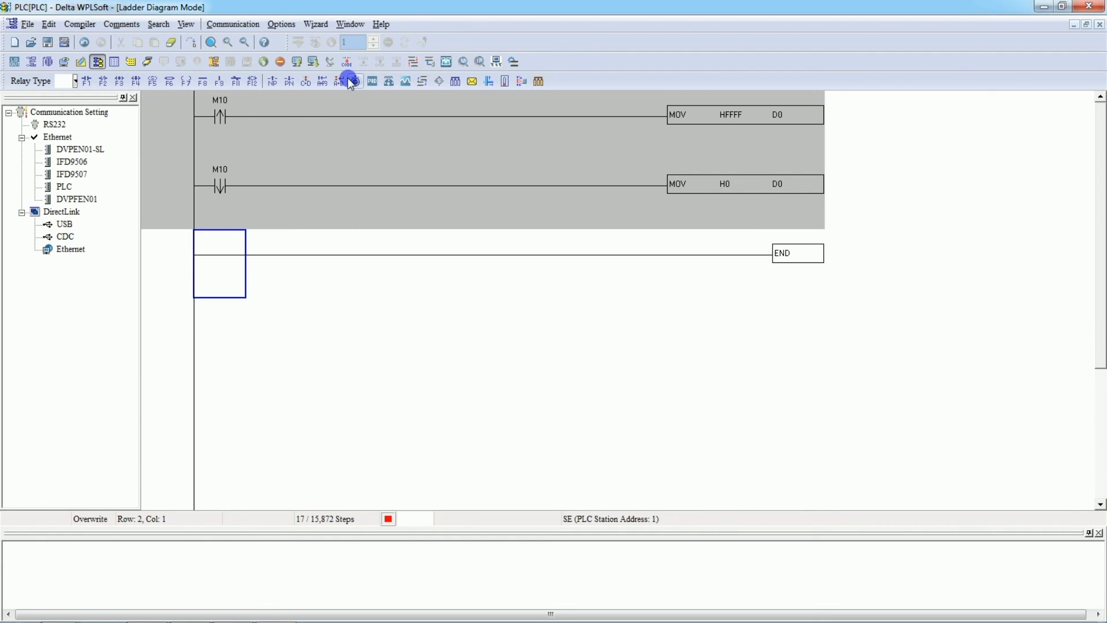
Compile the ladder program, download it from PC to PLC, and restore the PLC's previous executing status
left_click(313, 63)
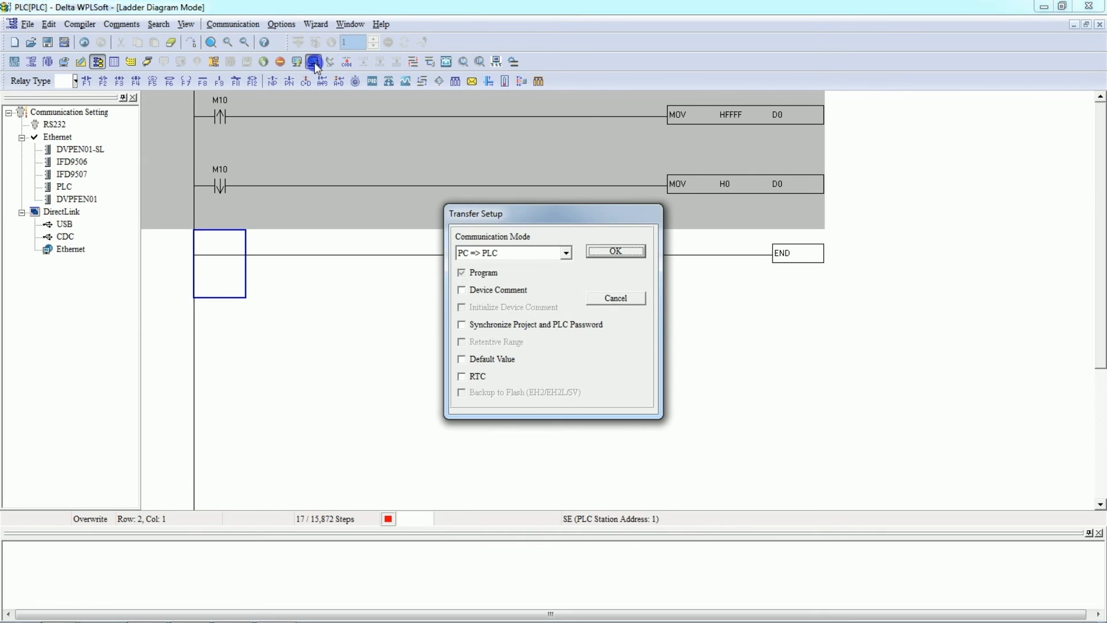
left_click(606, 255)
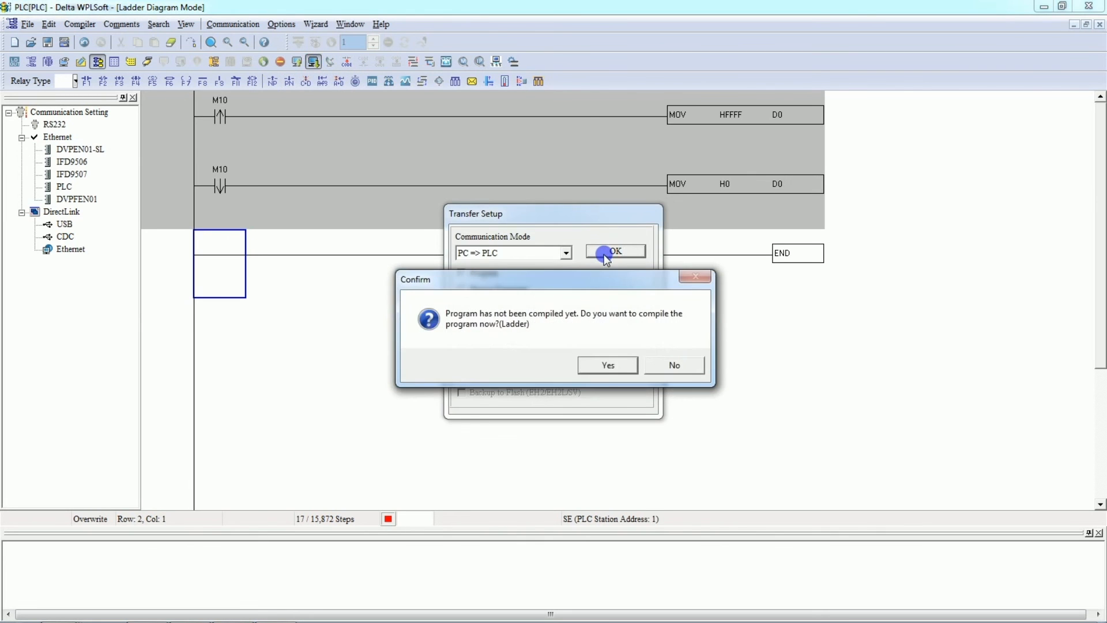
left_click(600, 366)
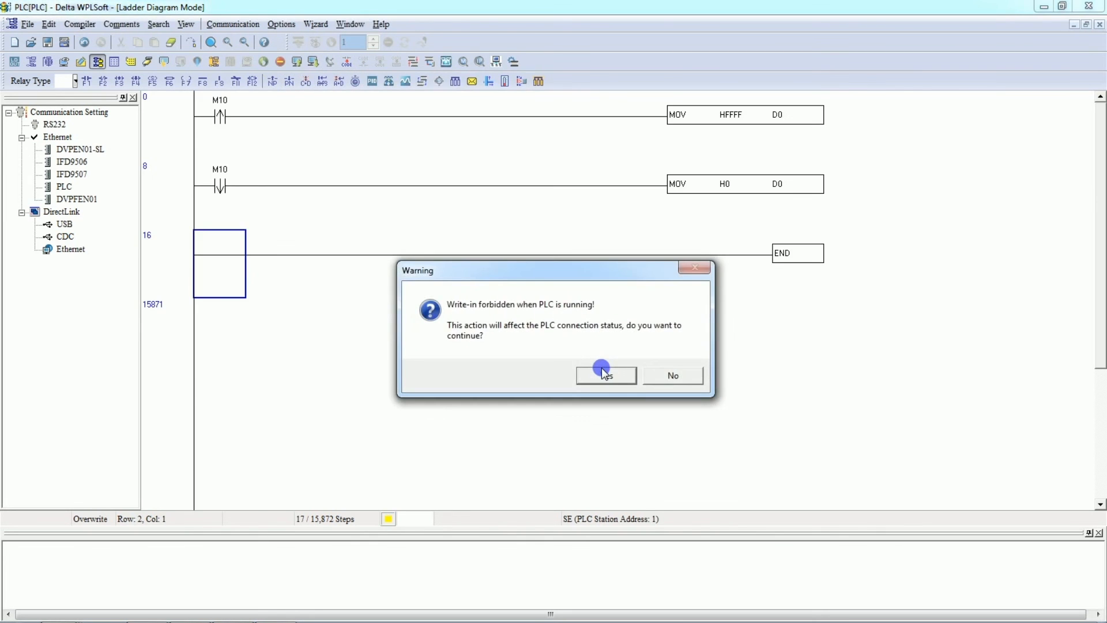
left_click(600, 375)
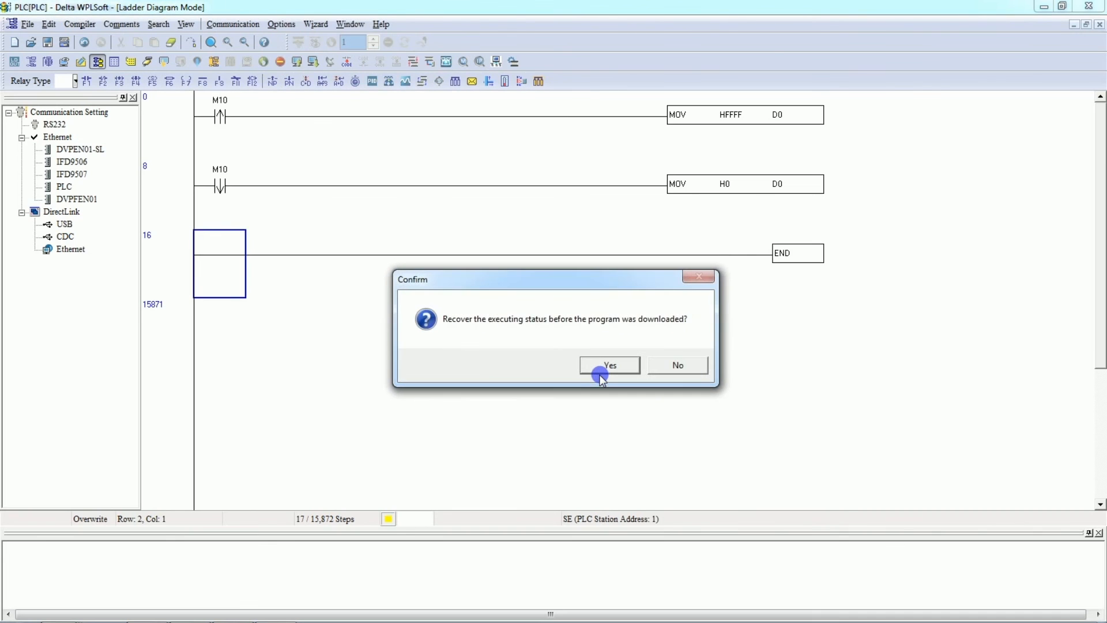
left_click(600, 363)
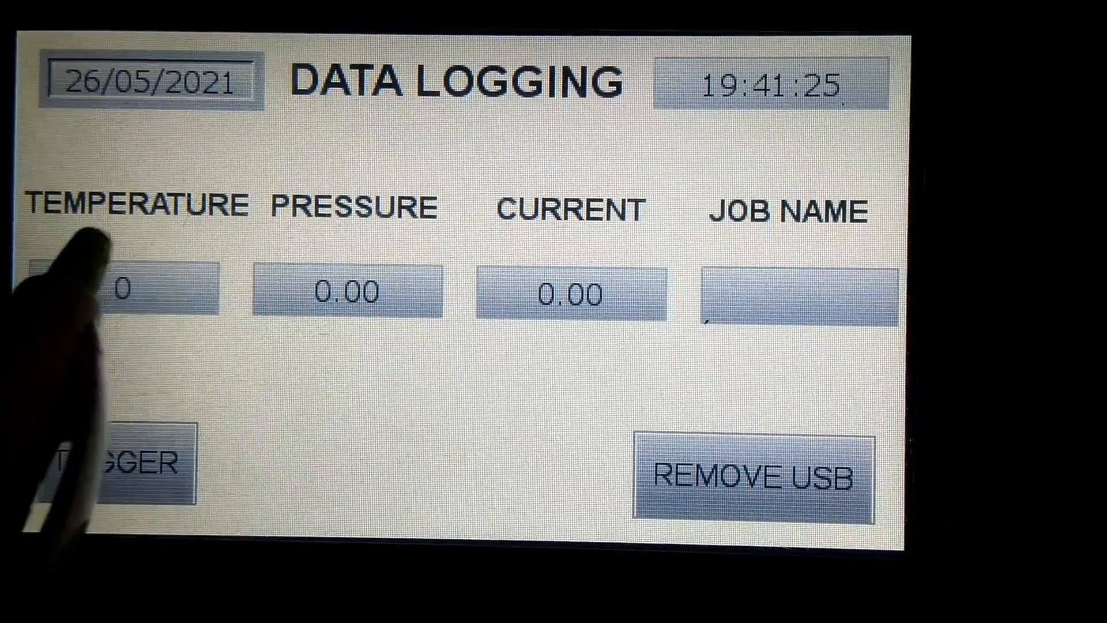
On the HMI's data logging screen, set the temperature to 5 and the pressure to 5.9
left_click(124, 289)
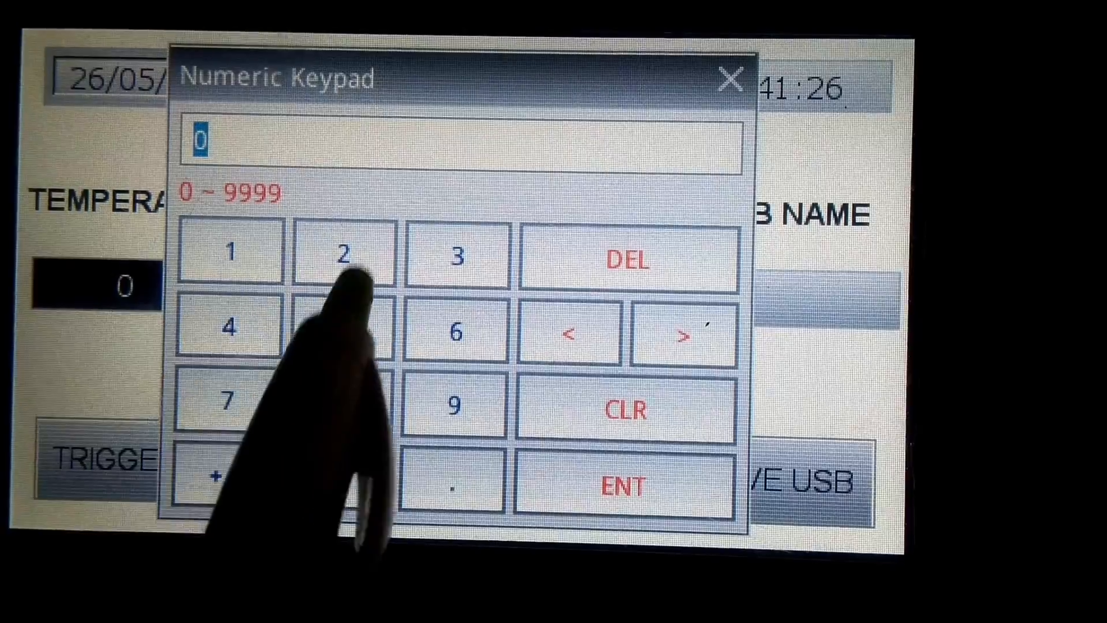
left_click(341, 329)
left_click(616, 484)
left_click(349, 288)
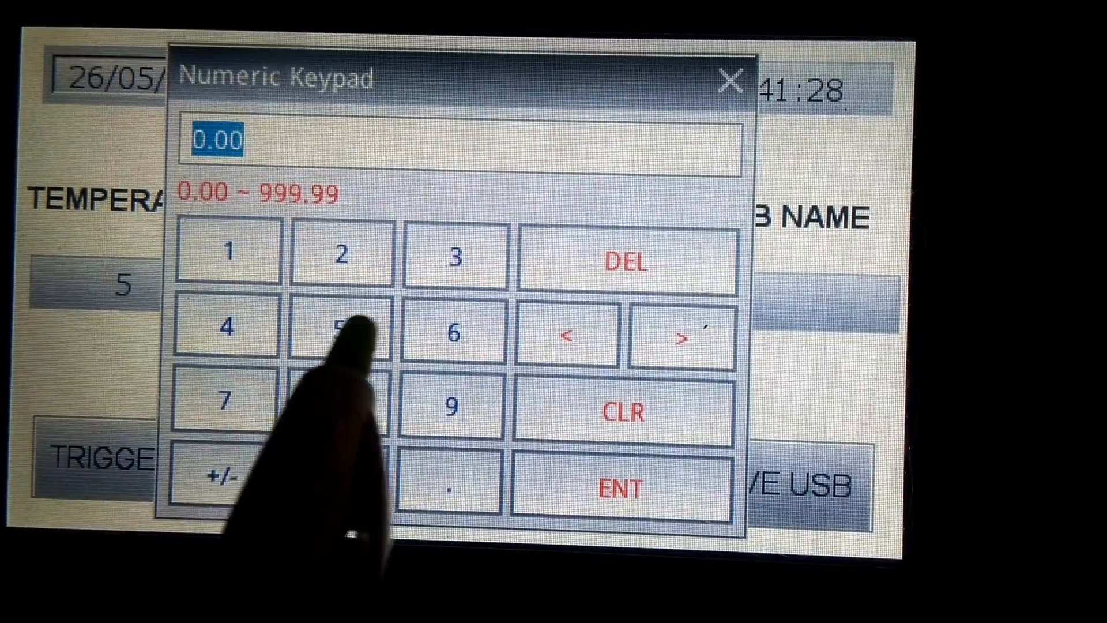
left_click(338, 330)
left_click(447, 484)
left_click(450, 406)
left_click(617, 489)
Set the current value on the HMI screen to 6.9
left_click(570, 297)
left_click(453, 333)
left_click(447, 487)
left_click(450, 406)
left_click(617, 487)
Enter JOB2 as the job name and log the values with the TRIGGER button
left_click(784, 300)
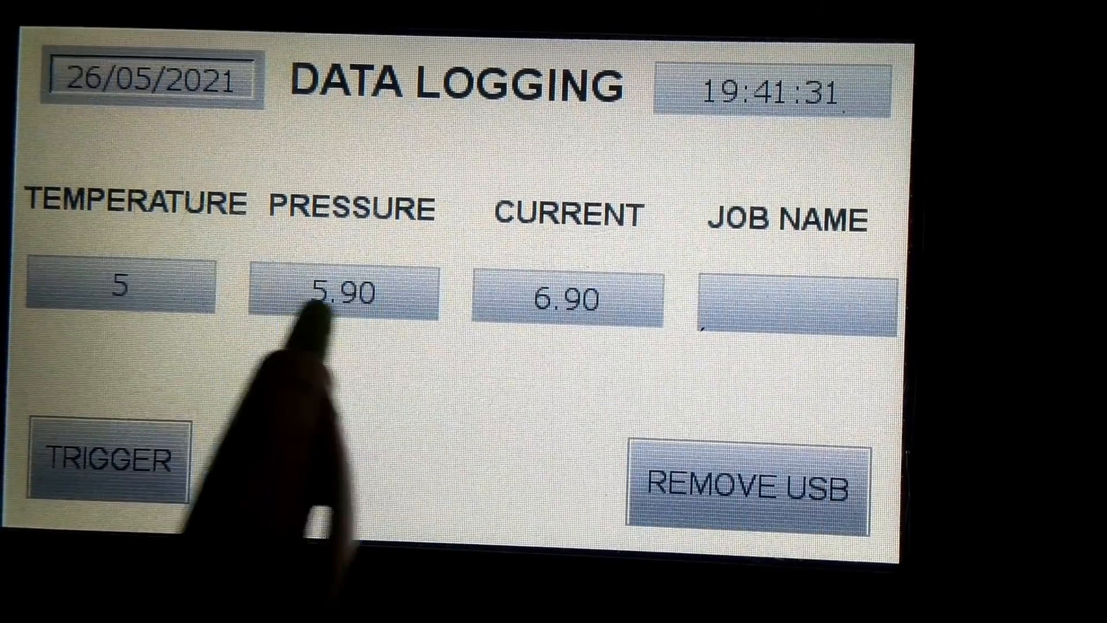
left_click(420, 377)
left_click(540, 322)
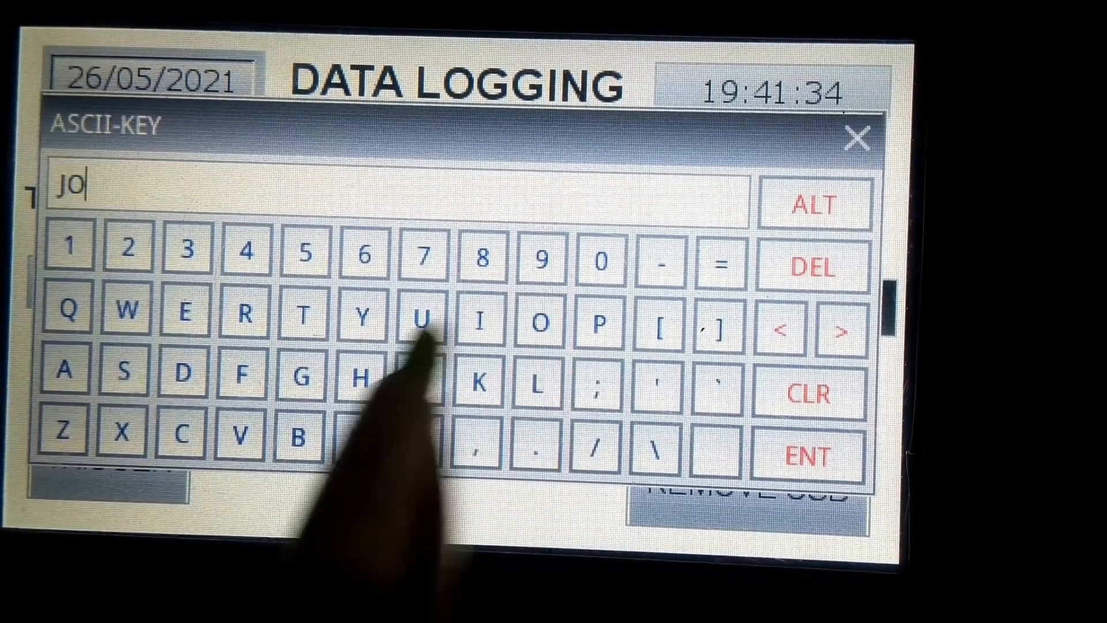
left_click(298, 436)
left_click(127, 247)
left_click(807, 457)
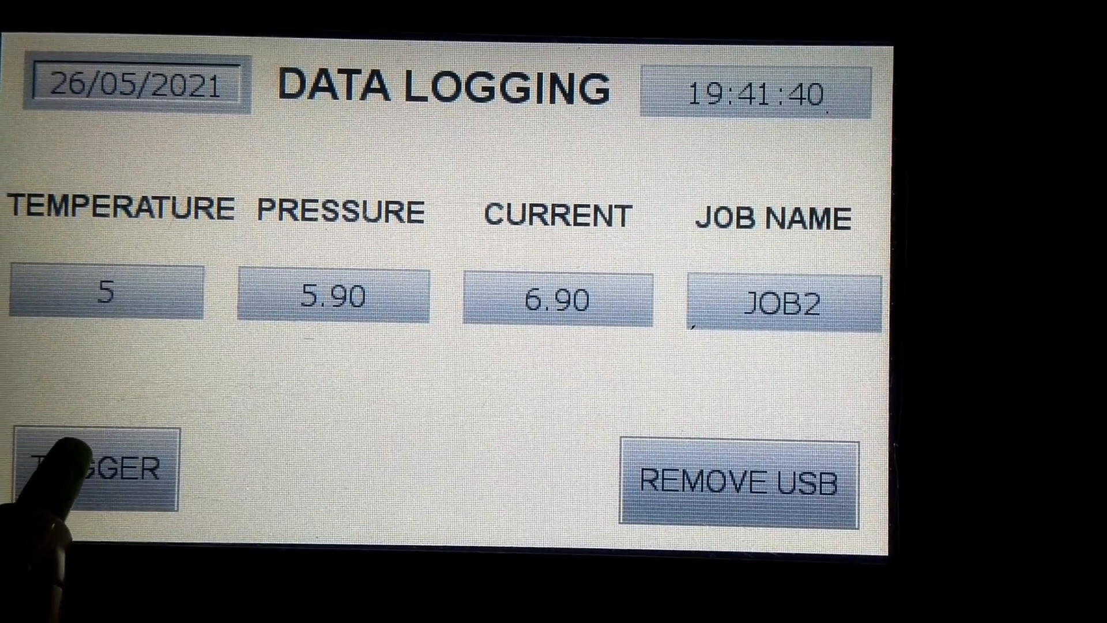
left_click(70, 472)
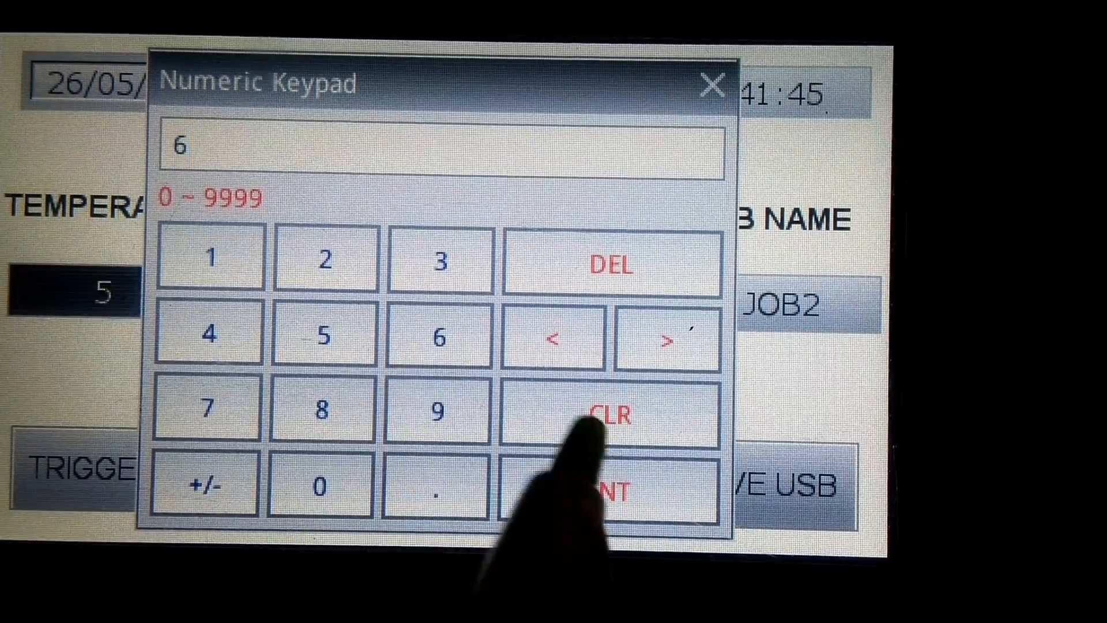
Change the HMI's temperature to 6 and the pressure to 65.9
left_click(602, 490)
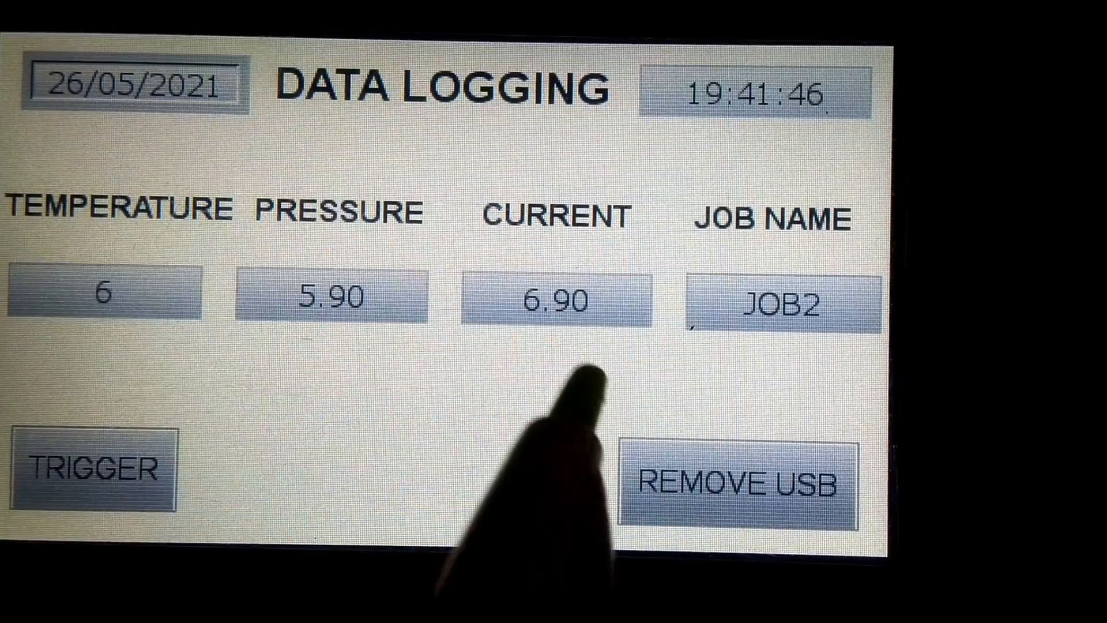
left_click(348, 294)
left_click(441, 334)
left_click(326, 334)
left_click(438, 484)
left_click(441, 406)
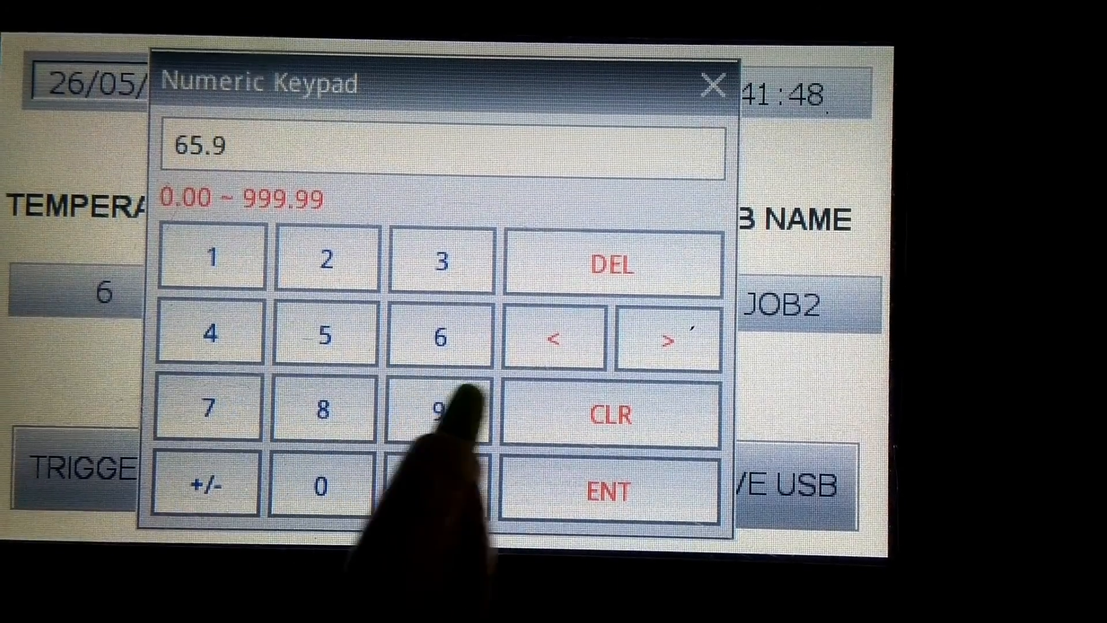
left_click(609, 490)
Set the HMI's current to 48.9 and the job name to YEH
left_click(210, 333)
left_click(323, 409)
left_click(436, 487)
left_click(439, 409)
left_click(608, 490)
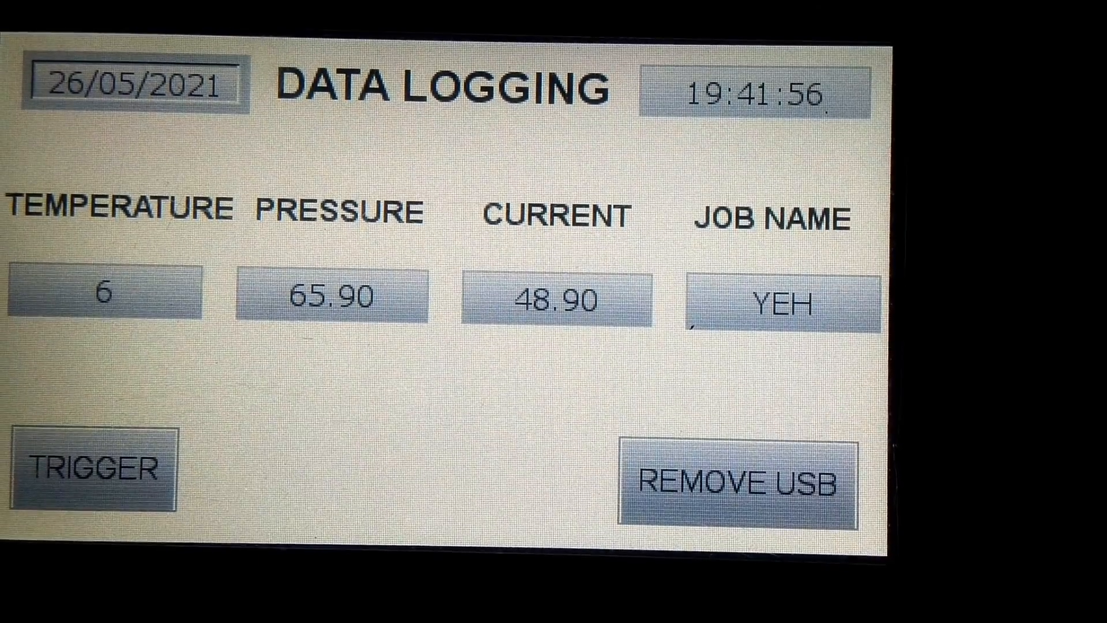
Trigger logging of the new values three times, then remove the USB disk from the HMI and dismiss the notice
left_click(94, 461)
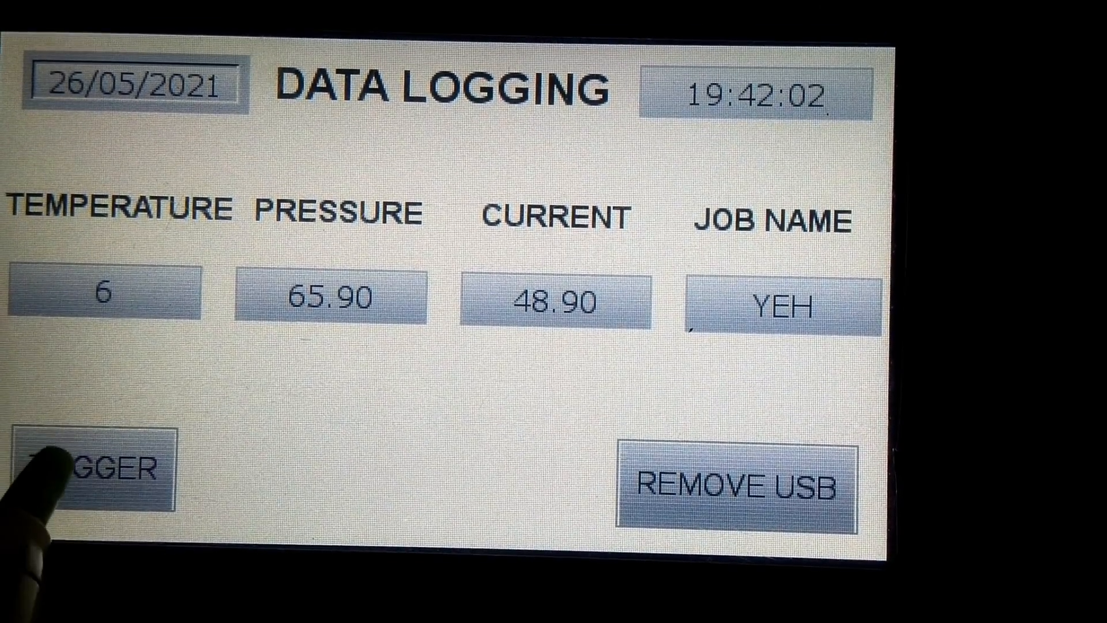
left_click(58, 464)
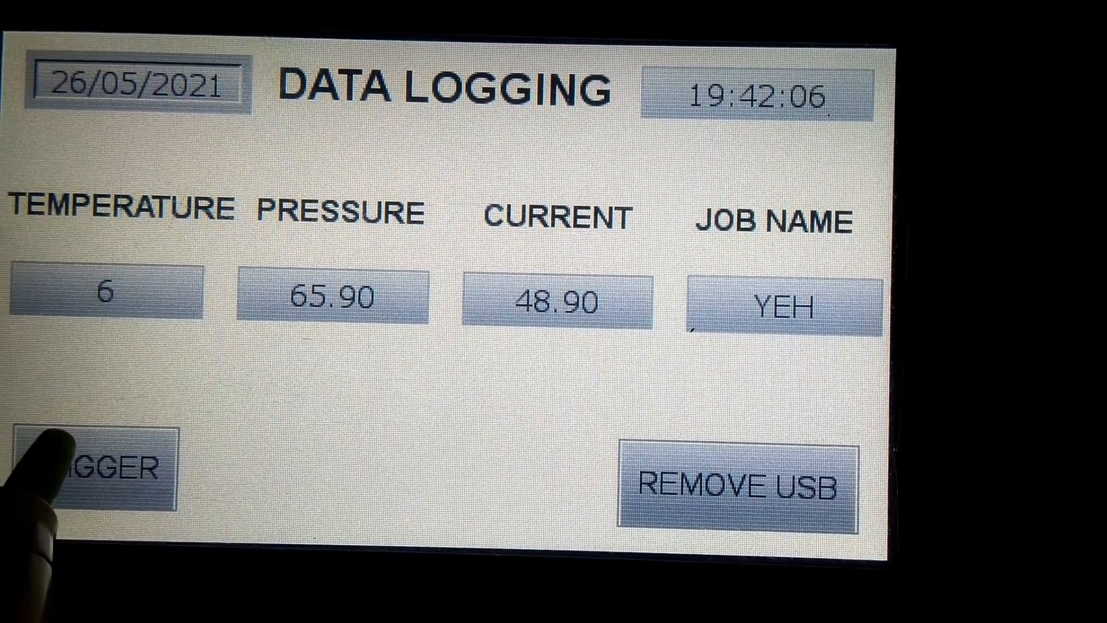
left_click(69, 455)
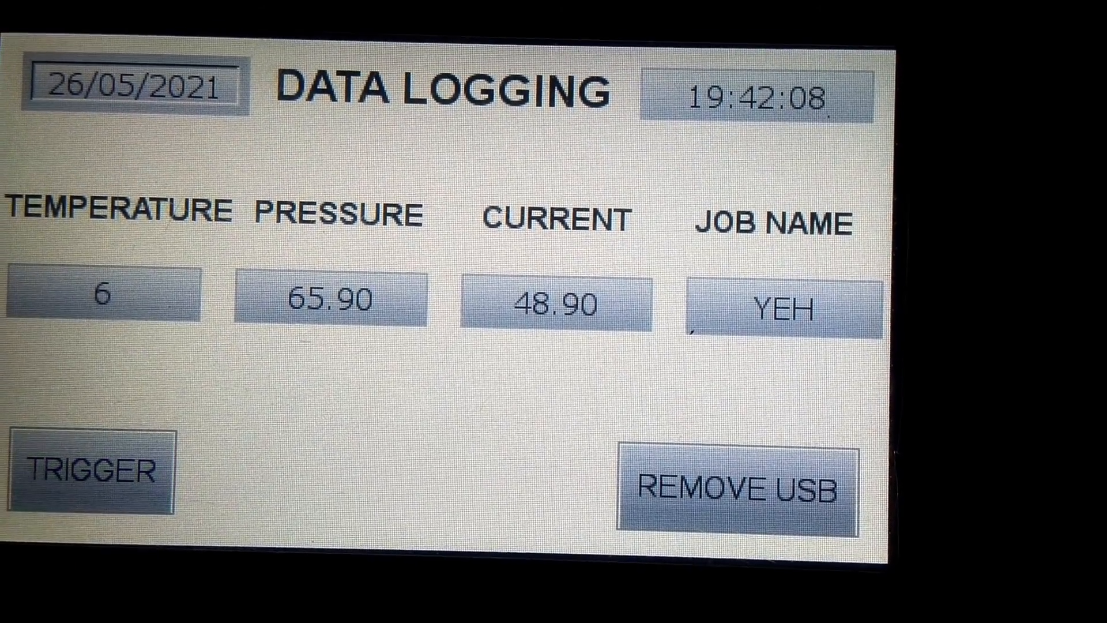
left_click(743, 478)
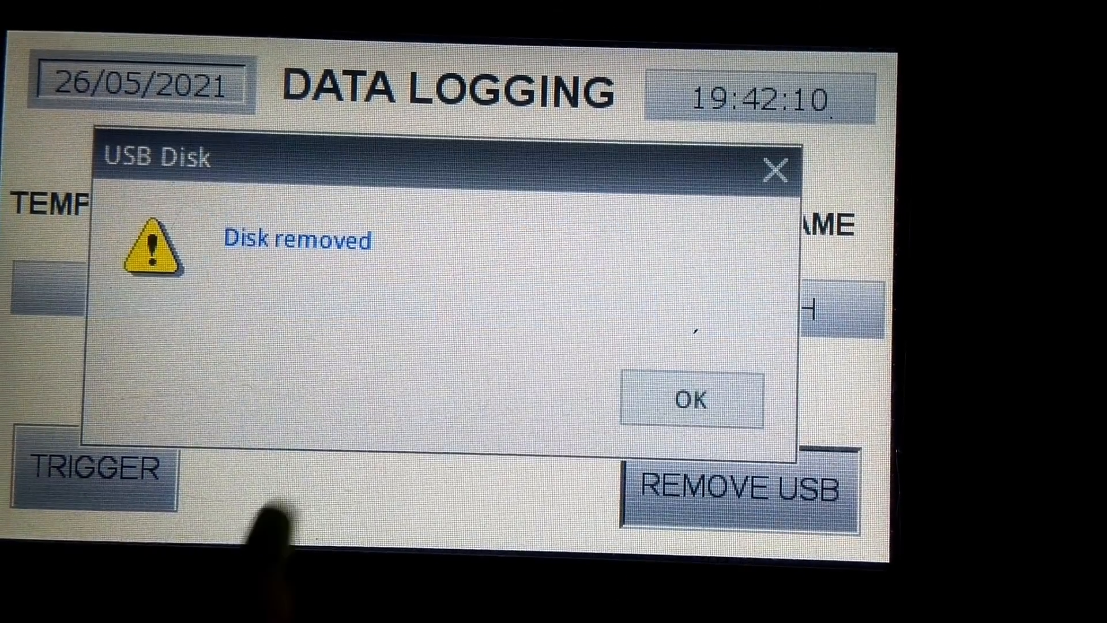
left_click(677, 395)
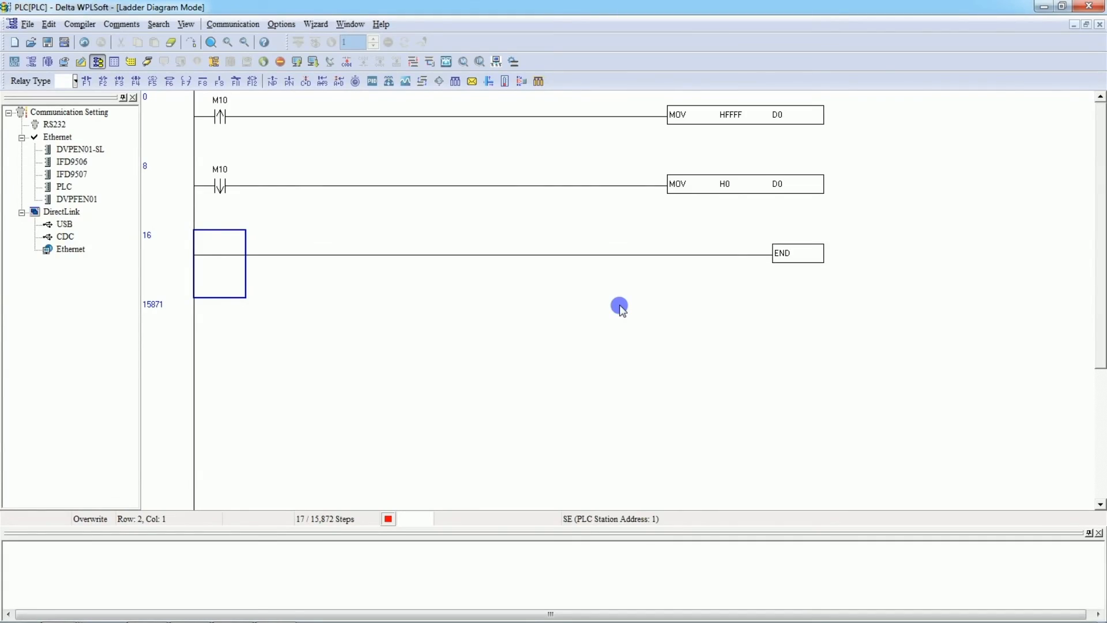
Browse the removable disk (G:) in the file explorer down to the exported Datalog1 file and open it in Excel
key("super+e")
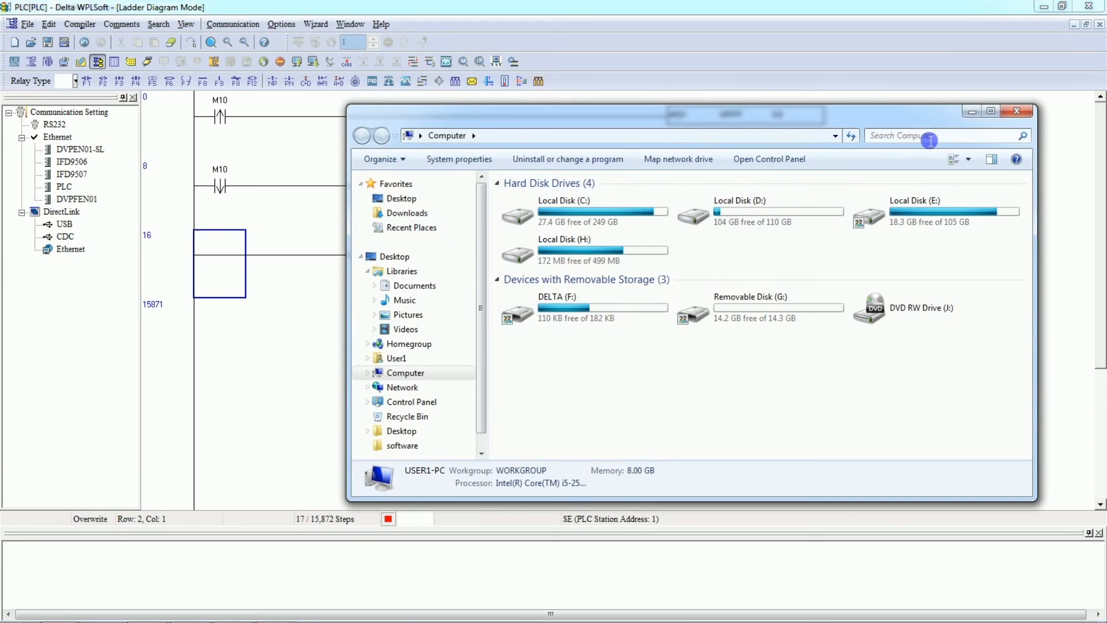
left_click(990, 111)
left_click(413, 157)
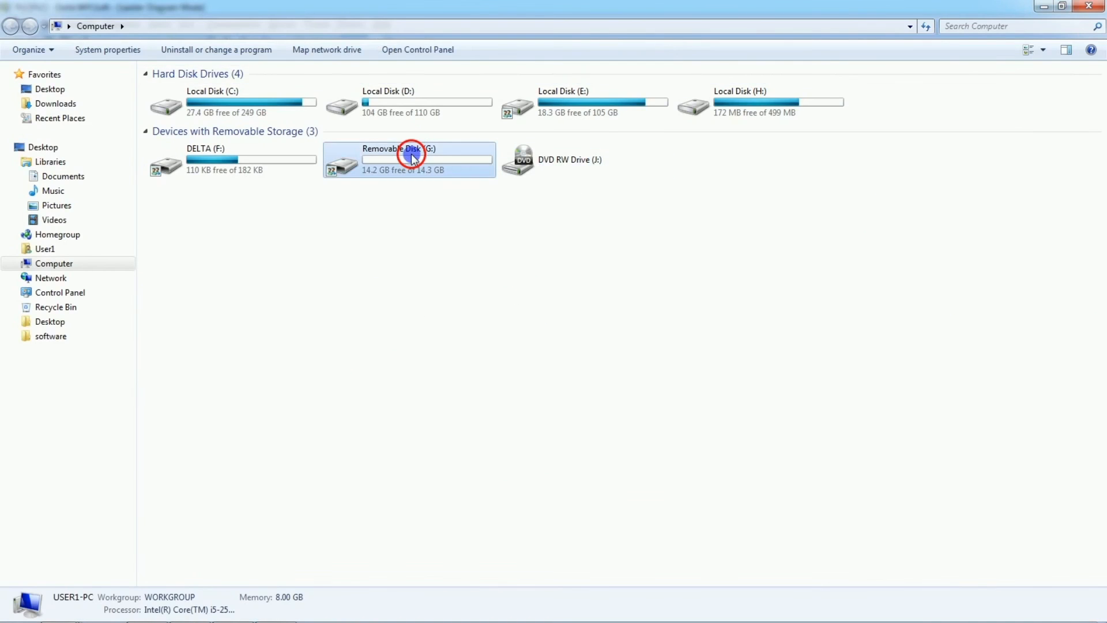
double_click(412, 157)
double_click(219, 105)
double_click(211, 90)
double_click(211, 90)
double_click(211, 90)
double_click(210, 90)
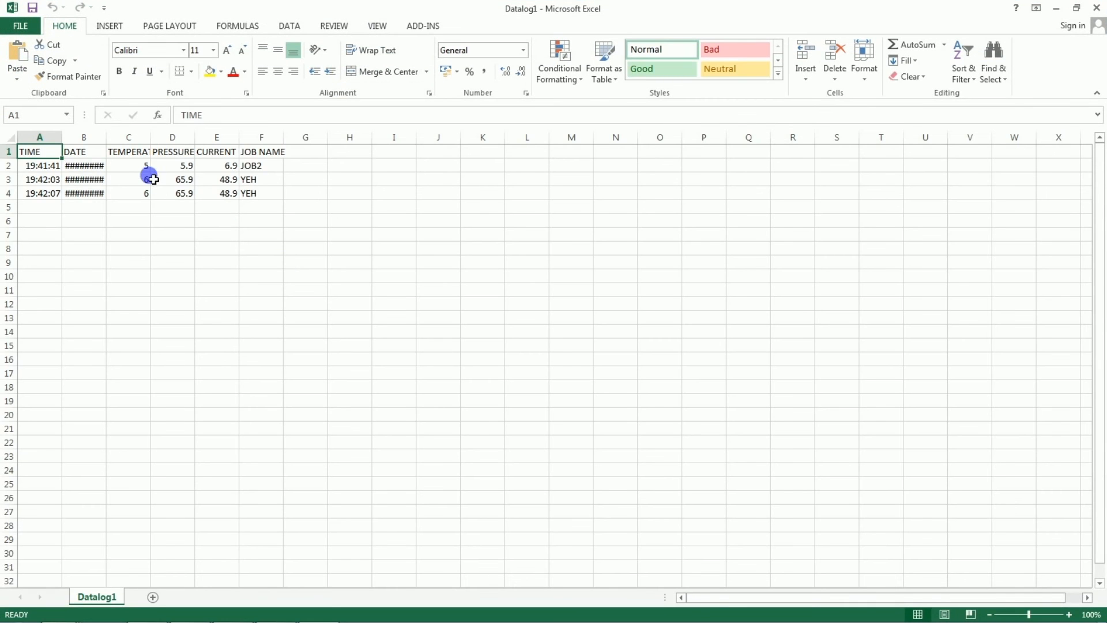
Widen the DATE and TEMPERATURE columns of the Datalog1 sheet to fit their contents
double_click(107, 136)
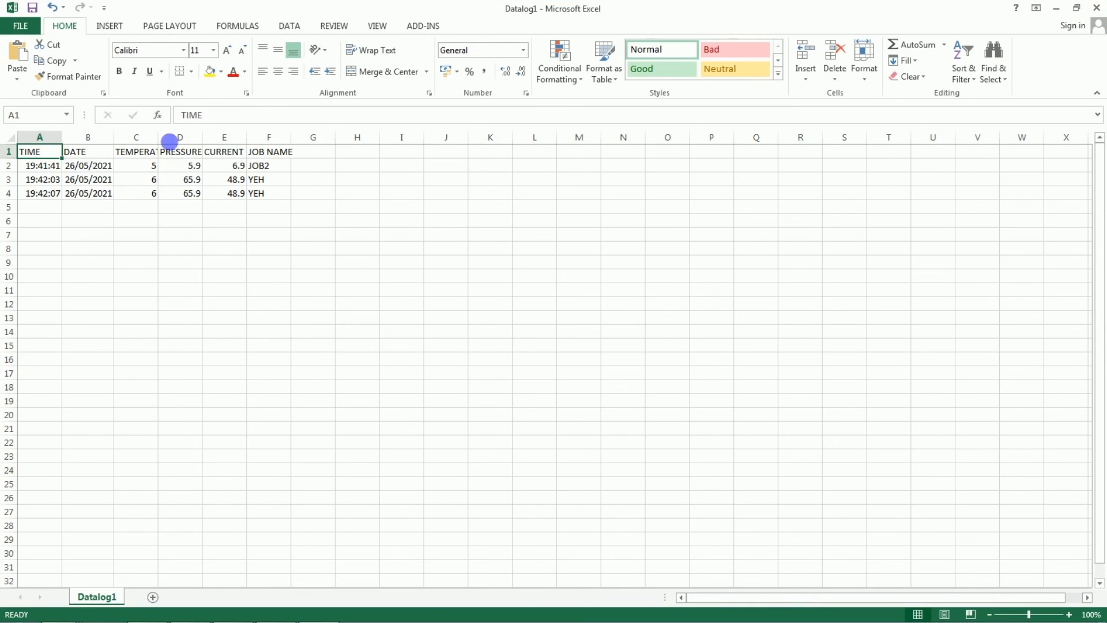
left_click_drag(159, 139, 159, 139)
double_click(159, 139)
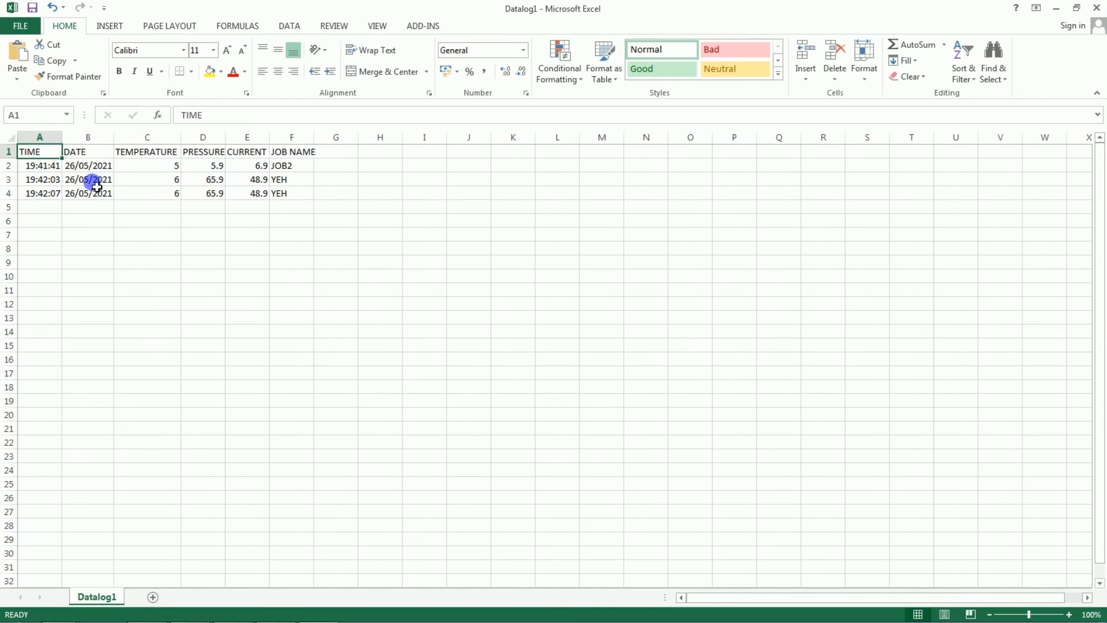
Check the logged rows 2 to 4 in the Datalog1 sheet, going through the time, temperature and job name entries
left_click(54, 171)
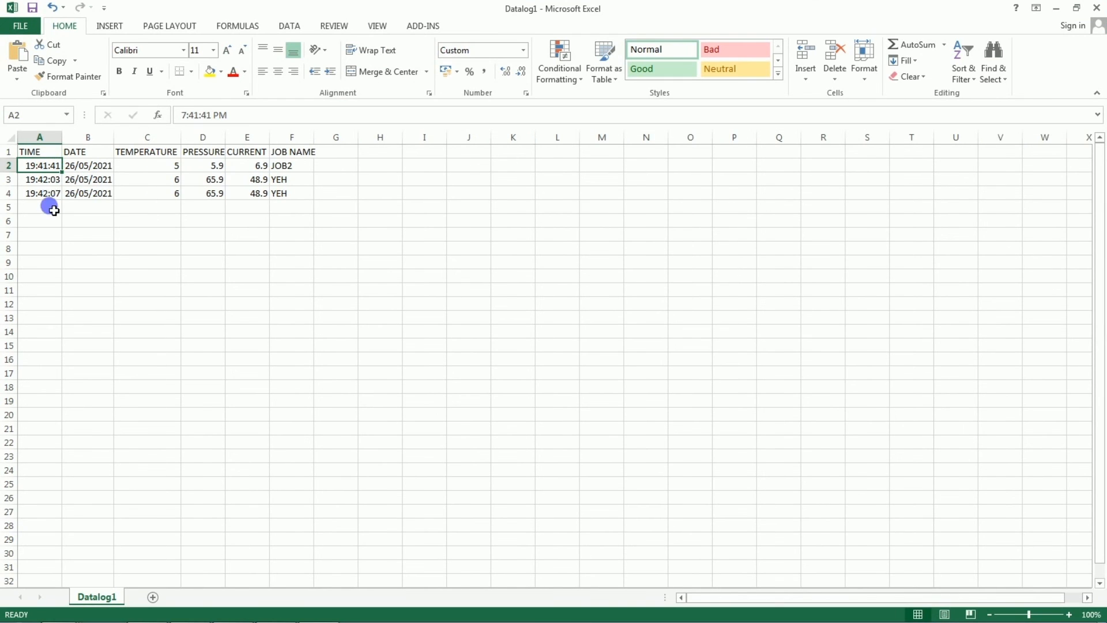
left_click(54, 185)
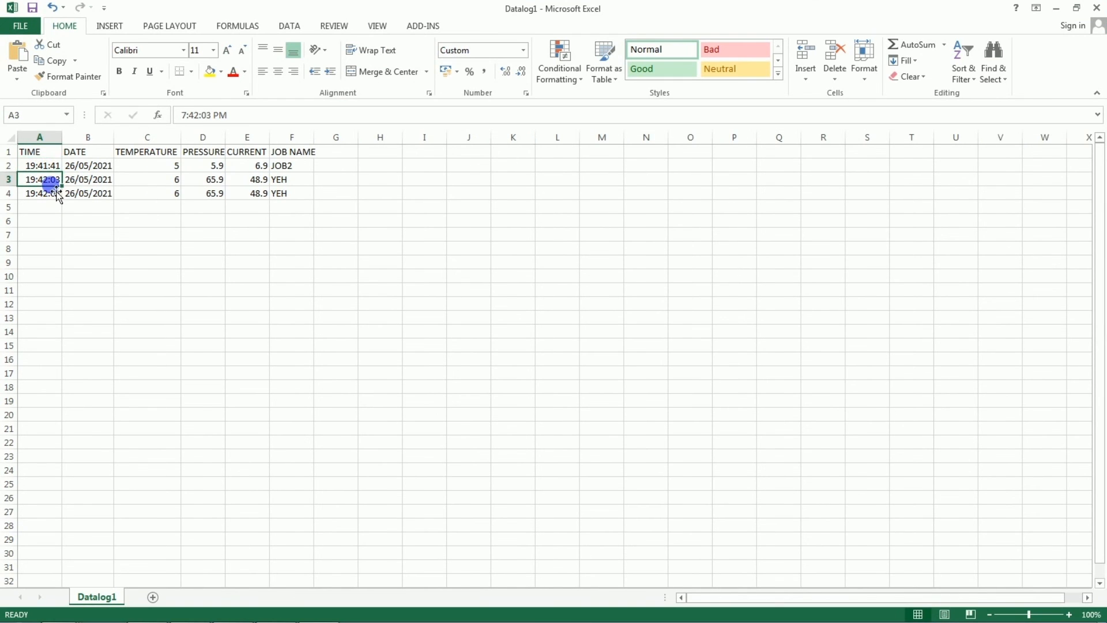
left_click(53, 197)
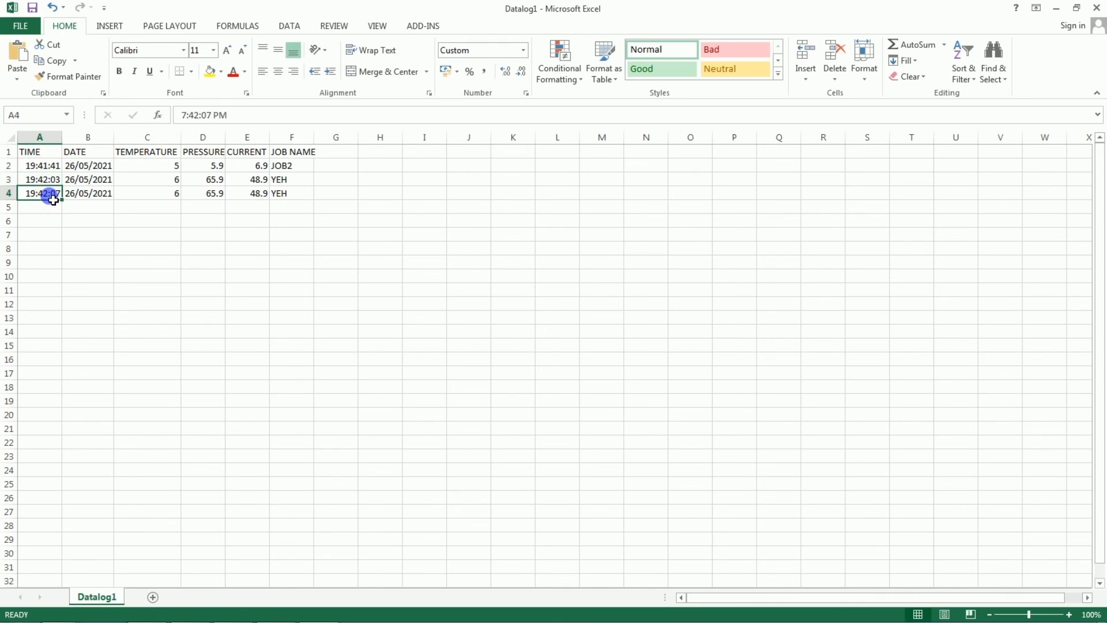
left_click(166, 175)
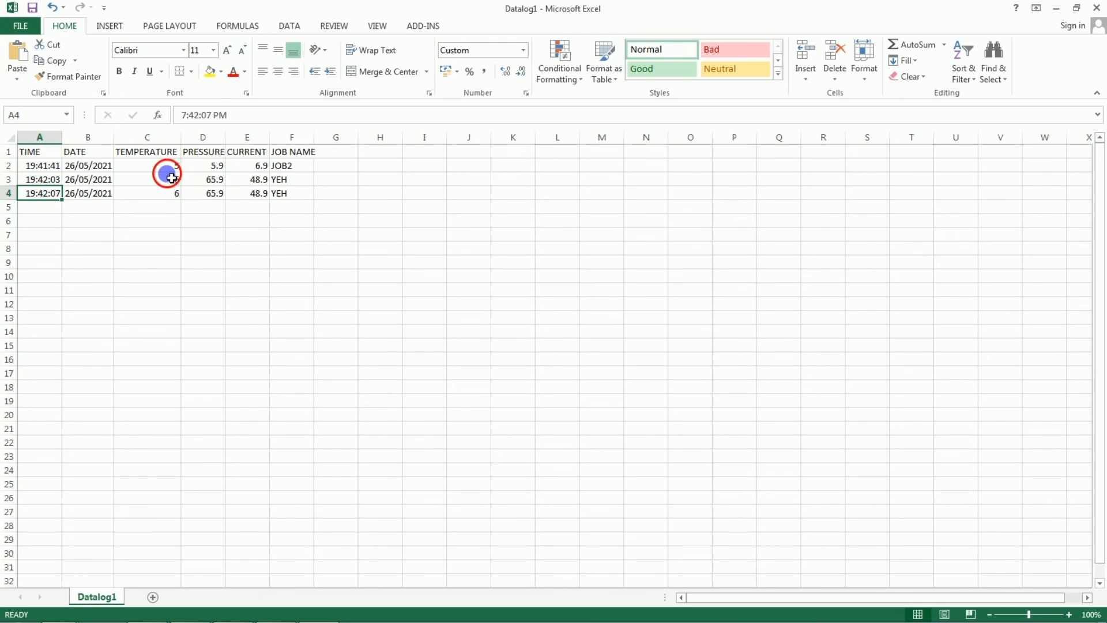
left_click(291, 196)
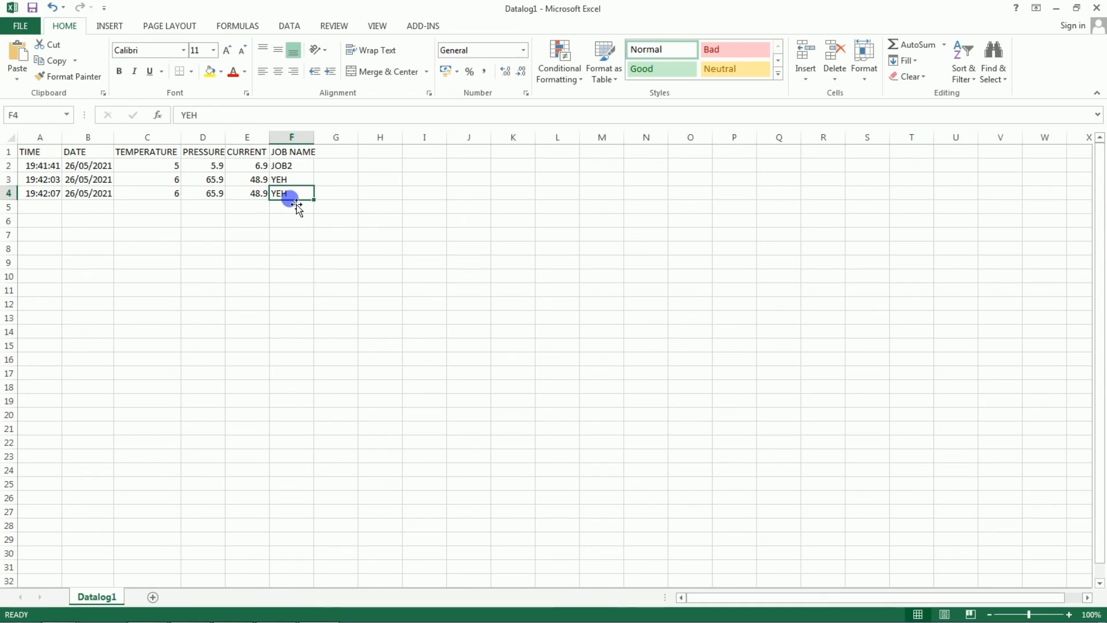